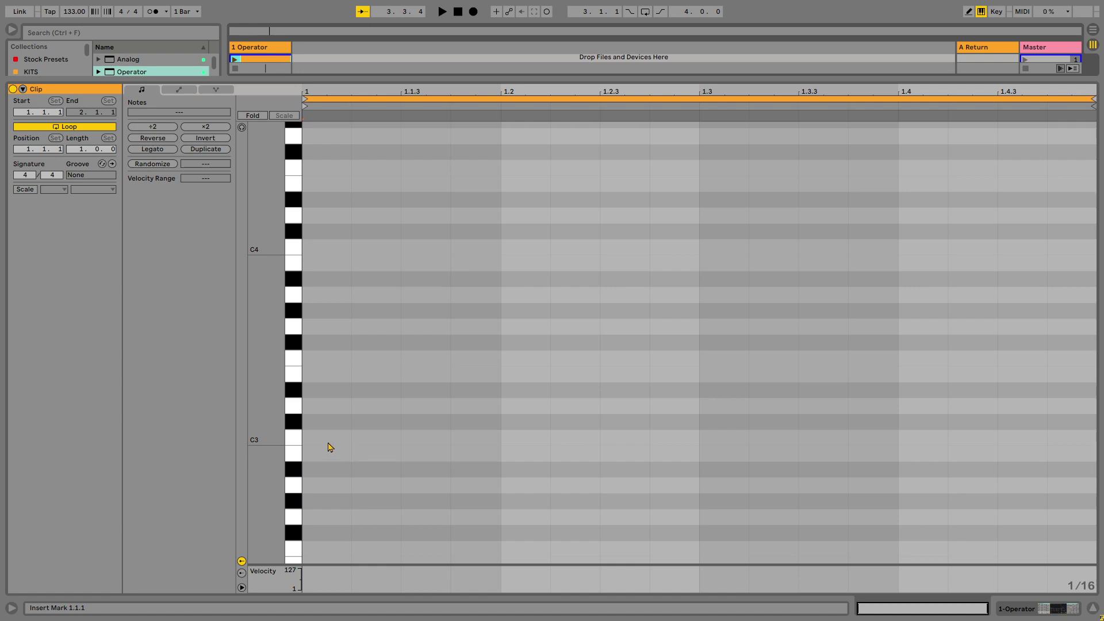
- Place a sixteenth-length C3 note on each of the four beats of the one-bar clip and launch the clip
{"action": "double_click", "coordinate": [333, 441]}
{"action": "double_click", "coordinate": [518, 446]}
{"action": "double_click", "coordinate": [742, 442]}
{"action": "double_click", "coordinate": [908, 441]}
{"action": "left_click", "coordinate": [234, 60]}
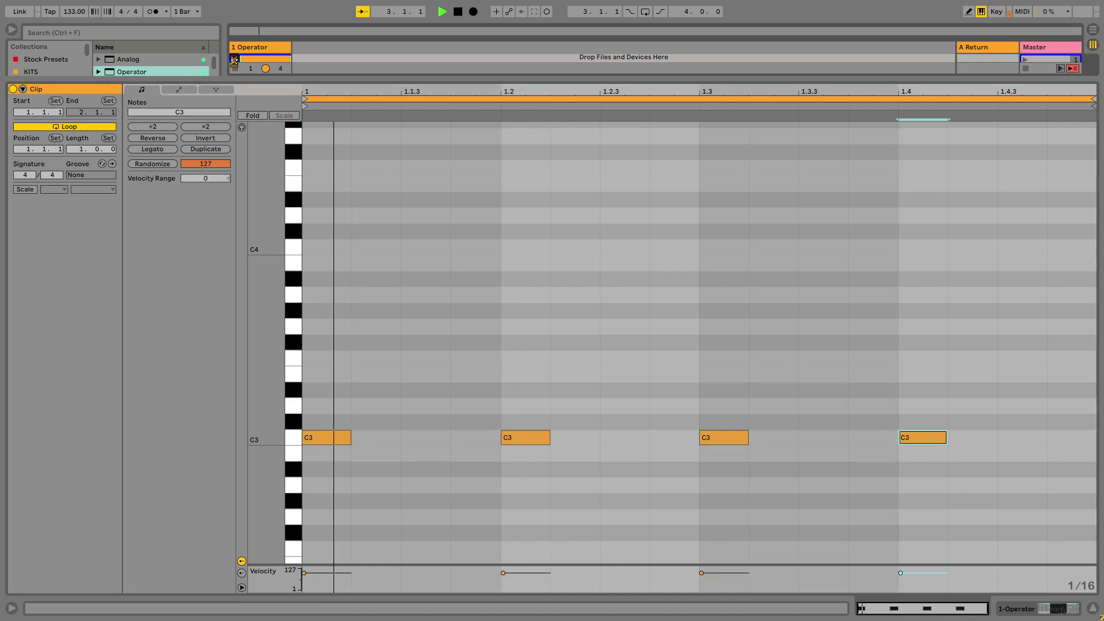
- Show the Operator device and switch oscillator A to a fixed frequency of 50 Hz
{"action": "double_click", "coordinate": [260, 47]}
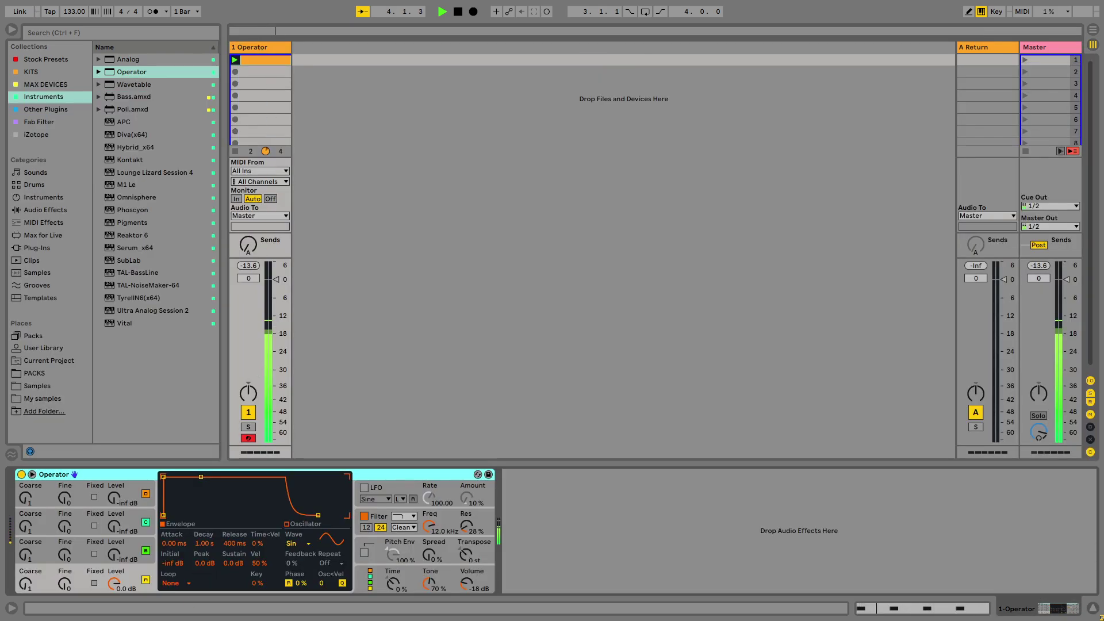
{"action": "left_click", "coordinate": [94, 584]}
{"action": "left_click", "coordinate": [31, 589]}
{"action": "type", "text": "50"}
{"action": "key", "text": "Return"}
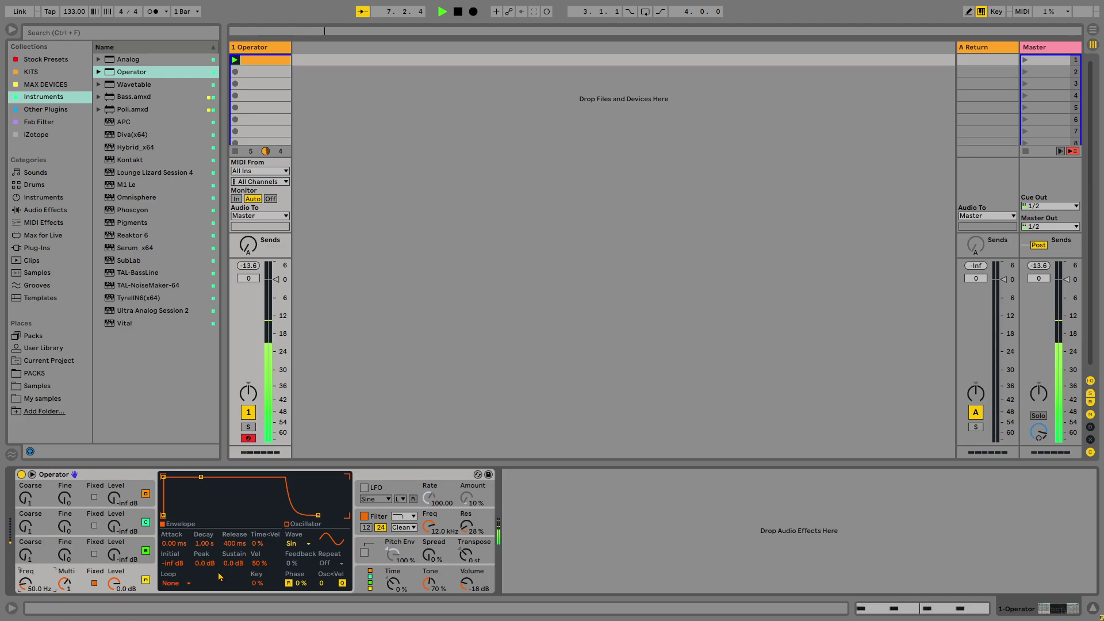
- Limit Operator to 1 voice and choose the algorithm with all four oscillators in parallel
{"action": "left_click", "coordinate": [362, 589]}
{"action": "left_click", "coordinate": [167, 582]}
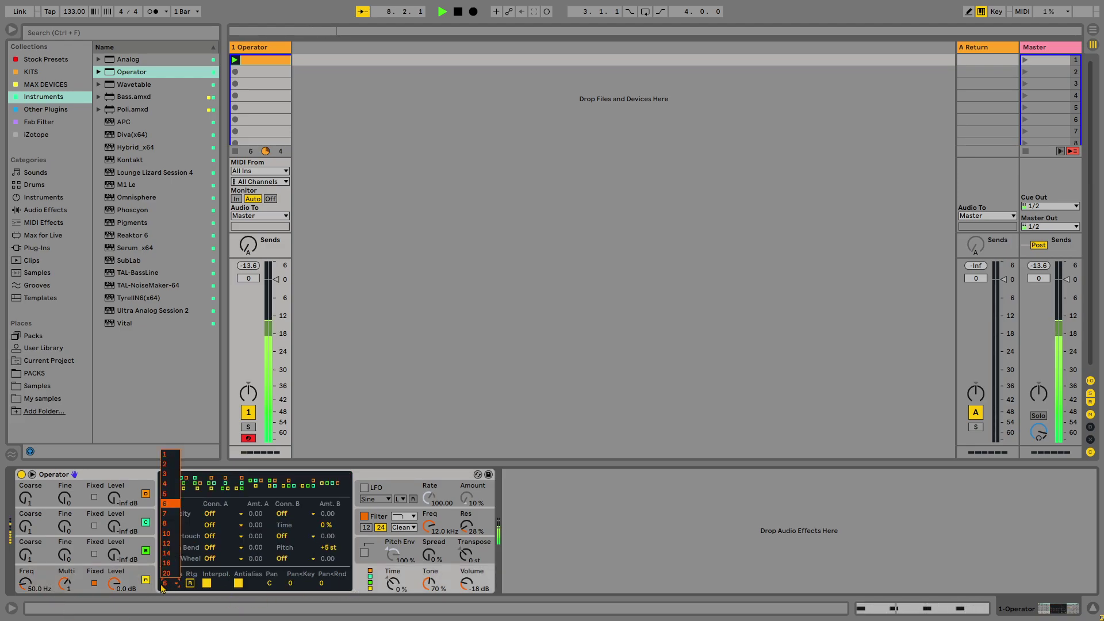
{"action": "left_click", "coordinate": [168, 454]}
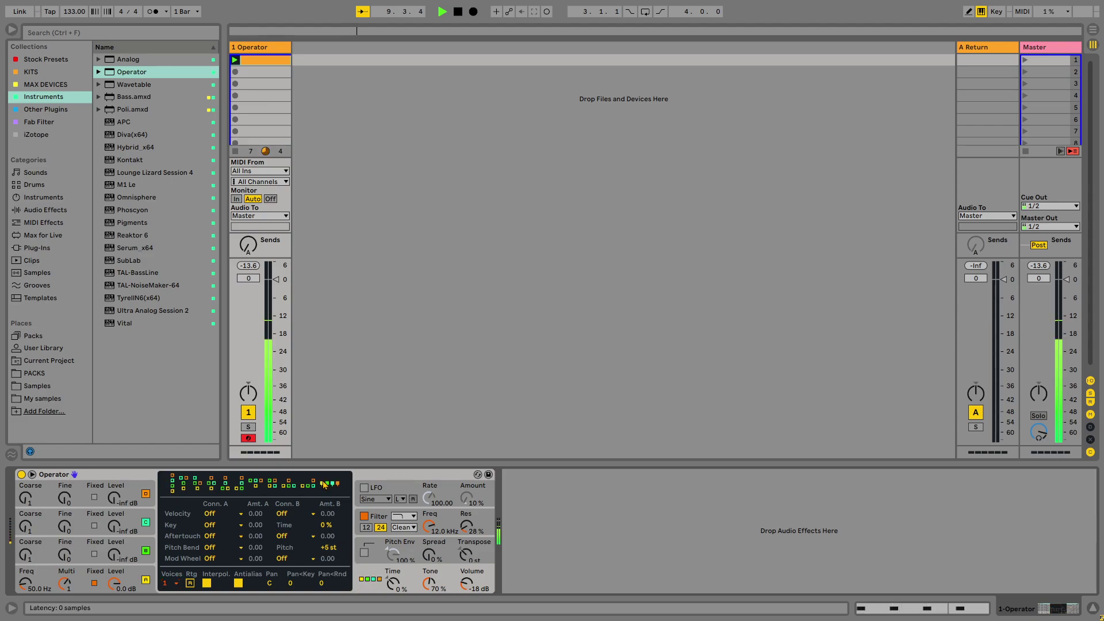
{"action": "left_click", "coordinate": [175, 584]}
{"action": "left_click", "coordinate": [128, 574]}
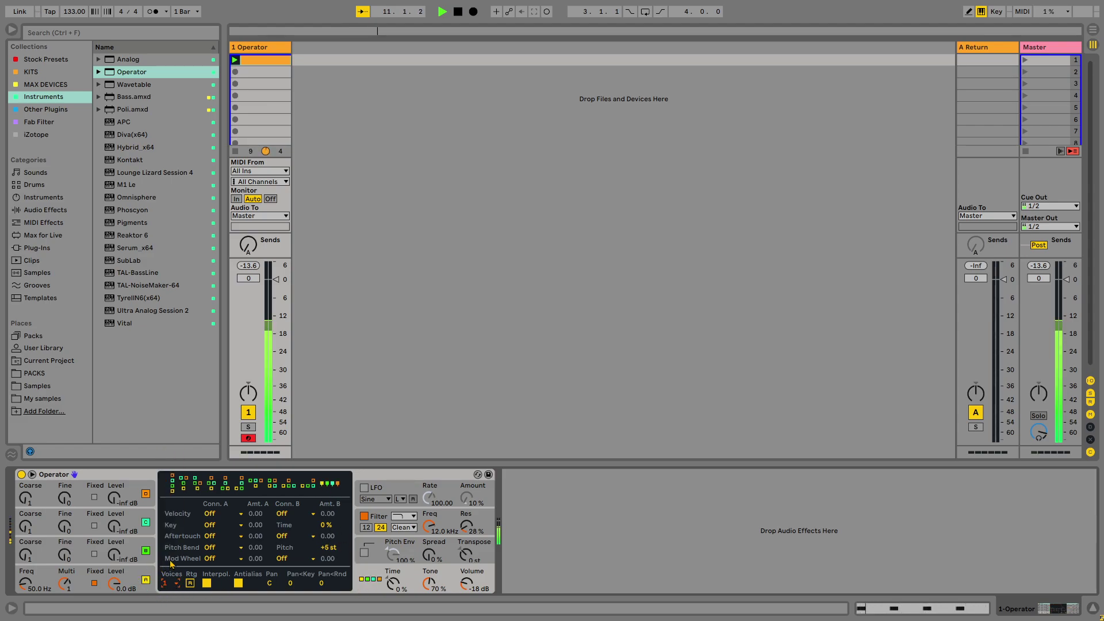
- Enable Operator's pitch envelope with a +48 st peak and a decay of 4.70 ms
{"action": "left_click", "coordinate": [381, 551]}
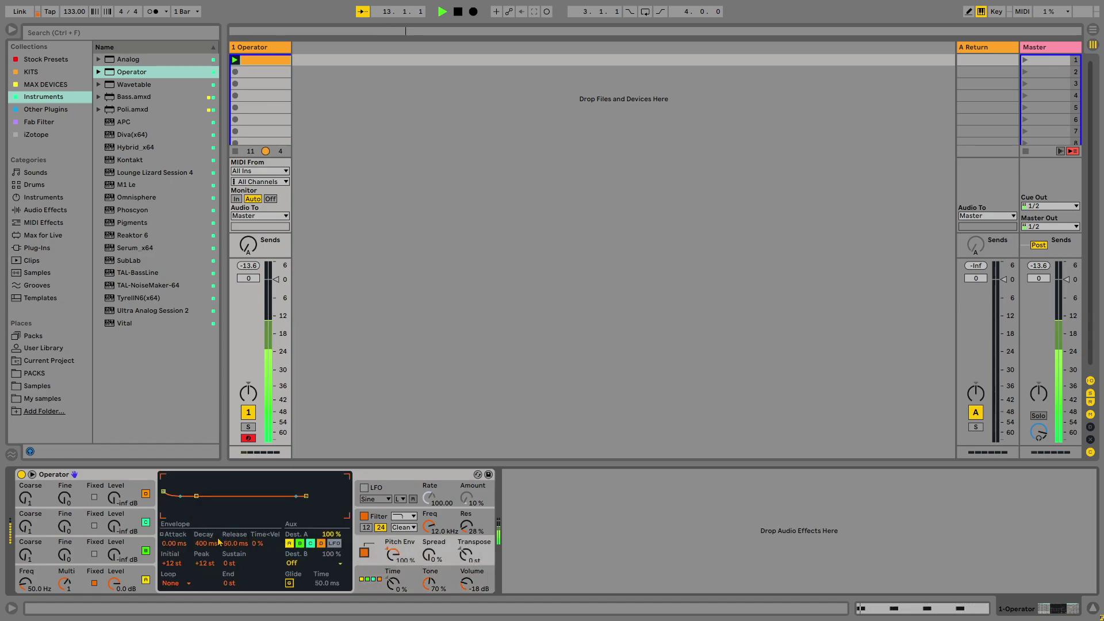
{"action": "left_click_drag", "start_coordinate": [172, 563], "coordinate": [173, 517]}
{"action": "left_click_drag", "start_coordinate": [174, 563], "coordinate": [206, 549]}
- Shape oscillator A's amplitude envelope to a 4.32 s decay, -1.4 dB sustain and 106 ms release
{"action": "left_click", "coordinate": [150, 578]}
{"action": "left_click_drag", "start_coordinate": [196, 515], "coordinate": [209, 478]}
{"action": "mouse_move", "coordinate": [318, 515]}
{"action": "left_mouse_down"}
{"action": "mouse_move", "coordinate": [285, 515]}
{"action": "mouse_move", "coordinate": [309, 517]}
{"action": "left_mouse_up"}
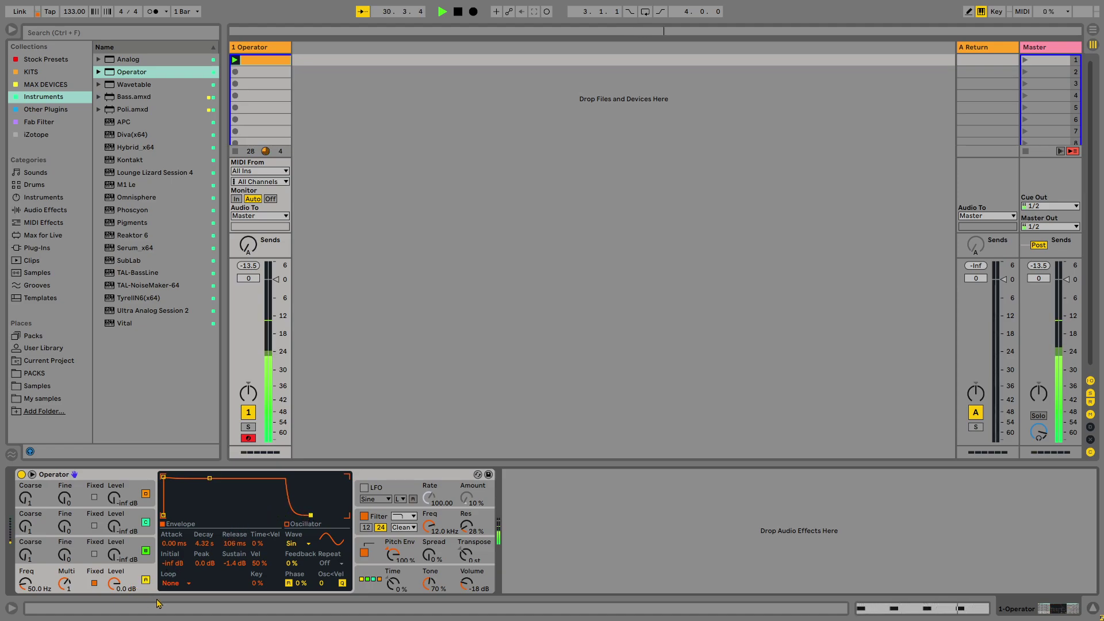
- Lengthen the pitch envelope's decay to 12.1 ms and oscillator A's release to 245 ms
{"action": "left_click", "coordinate": [371, 551]}
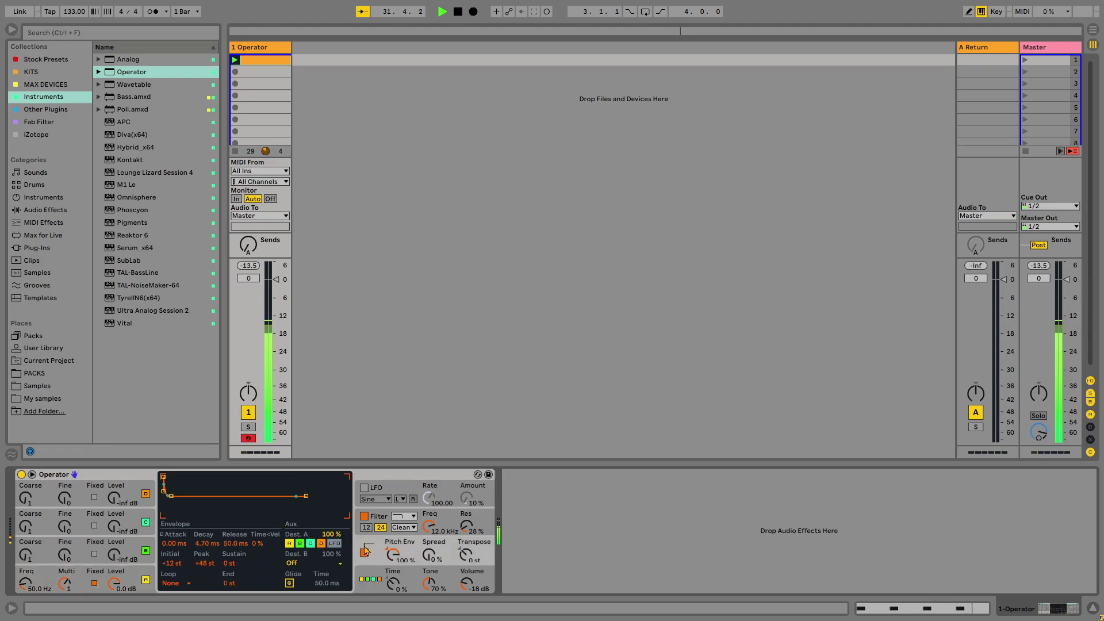
{"action": "left_click_drag", "start_coordinate": [205, 547], "coordinate": [206, 540]}
{"action": "left_click", "coordinate": [124, 578]}
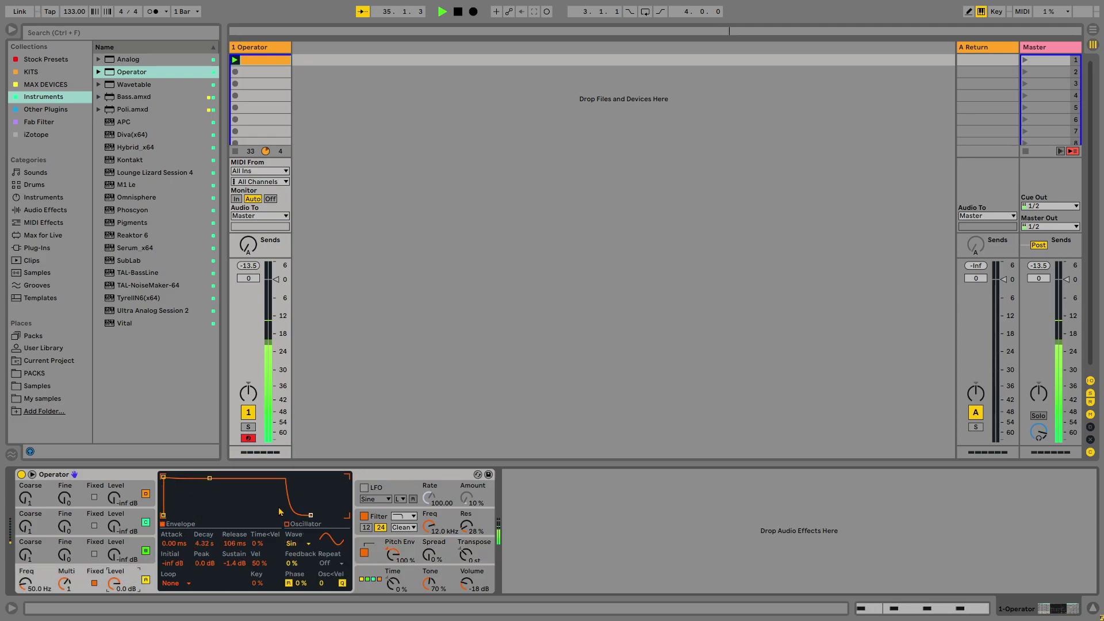
{"action": "left_click_drag", "start_coordinate": [234, 544], "coordinate": [235, 534]}
{"action": "left_click_drag", "start_coordinate": [173, 489], "coordinate": [175, 488]}
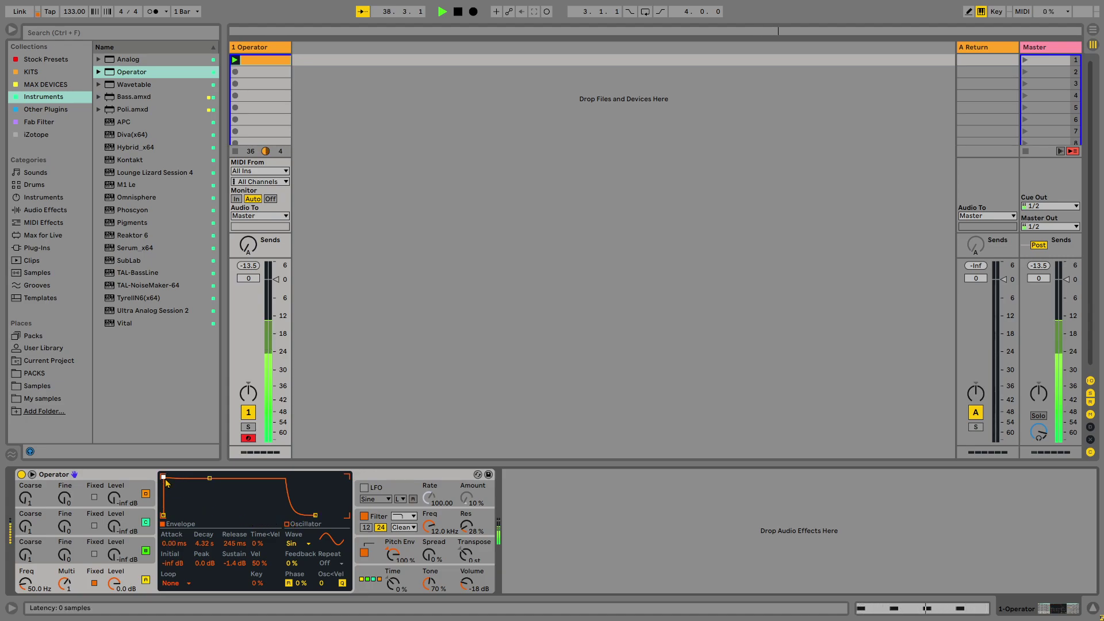
{"action": "left_click", "coordinate": [373, 562]}
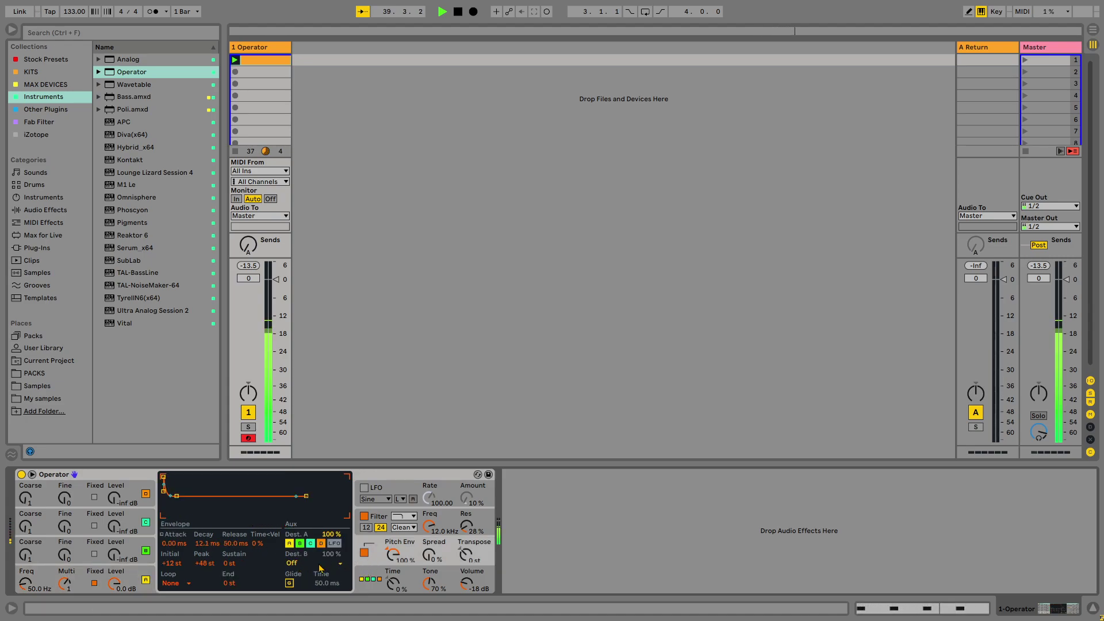
- Set oscillator B's waveform to Noise White and raise its level to -50 dB
{"action": "left_click", "coordinate": [83, 556]}
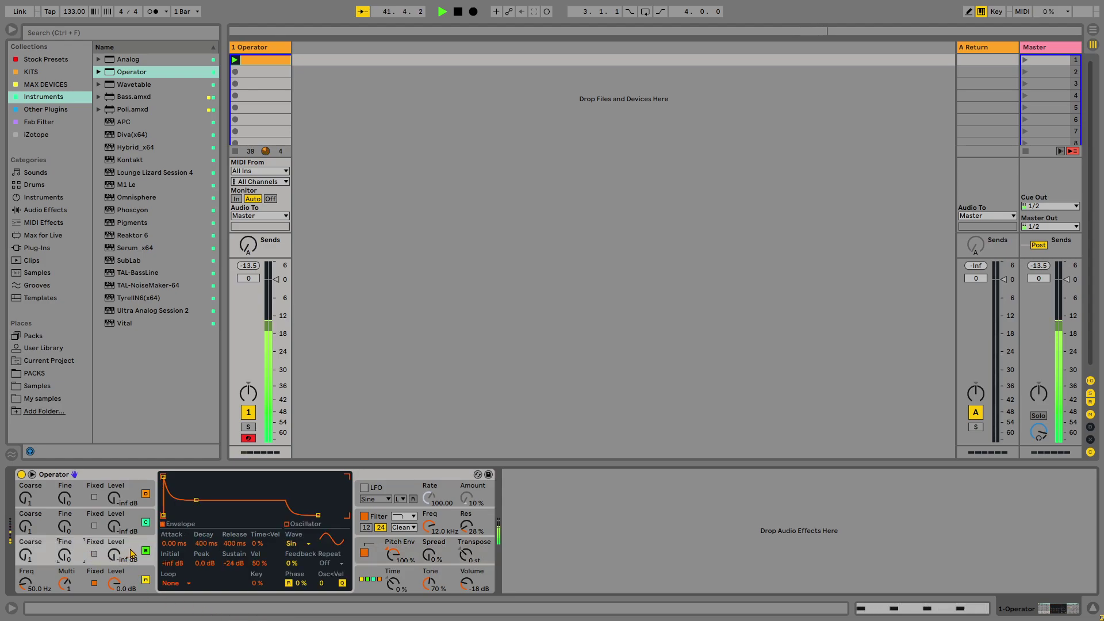
{"action": "left_click", "coordinate": [298, 543]}
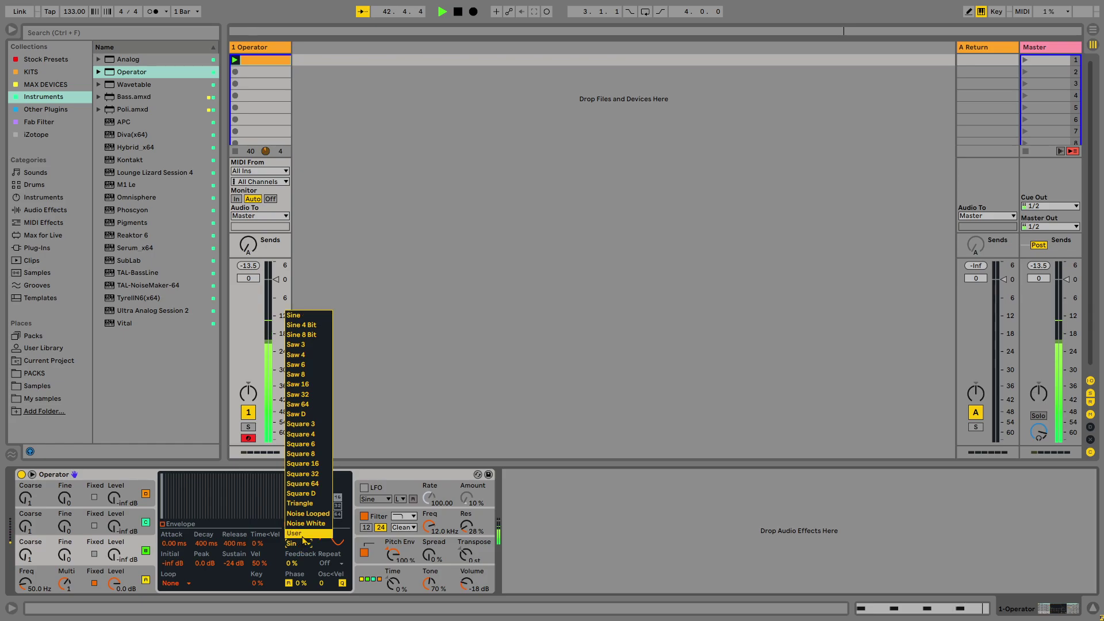
{"action": "left_click", "coordinate": [305, 524]}
{"action": "left_click_drag", "start_coordinate": [114, 556], "coordinate": [114, 541]}
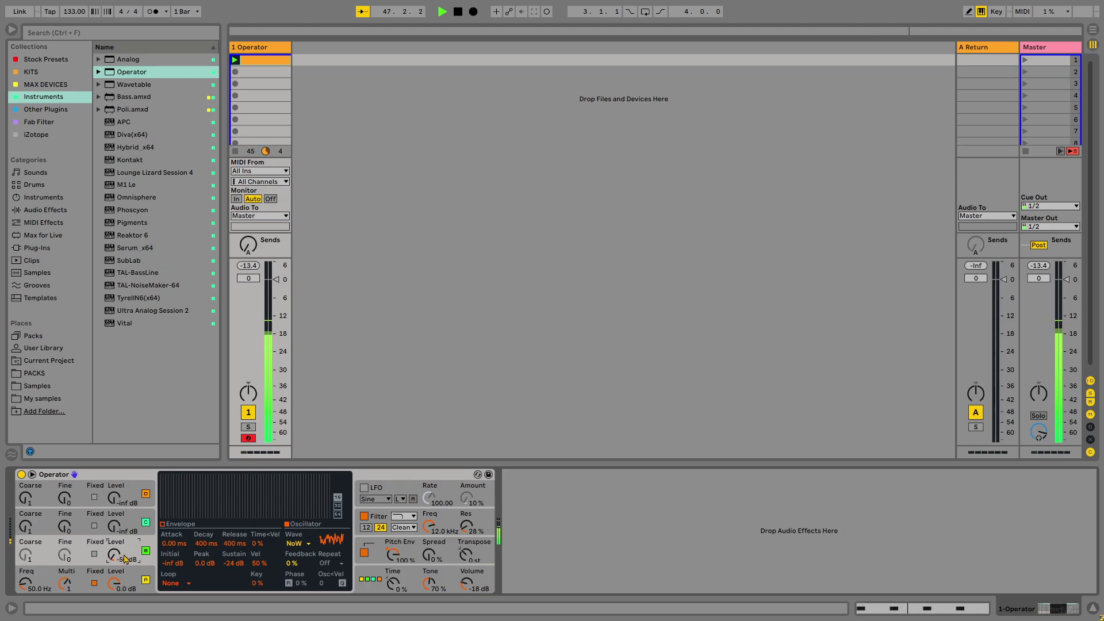
- Try Operator's global Time at 100 % and return it to 0 %
{"action": "left_click_drag", "start_coordinate": [393, 583], "coordinate": [393, 494]}
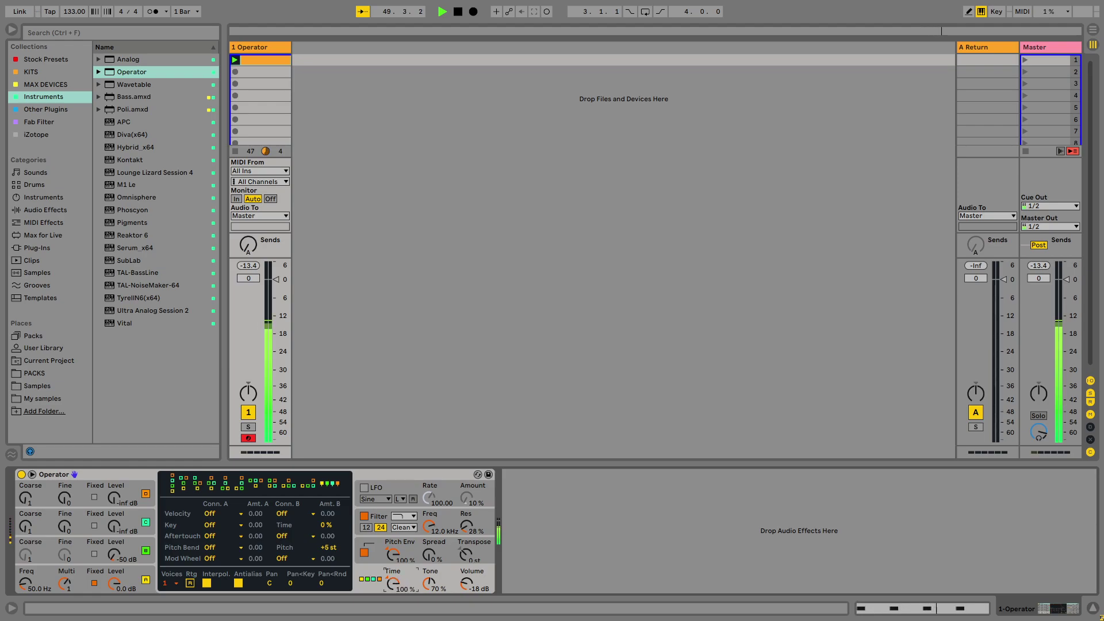
{"action": "left_click_drag", "start_coordinate": [392, 587], "coordinate": [396, 615]}
{"action": "key", "text": "ctrl+f"}
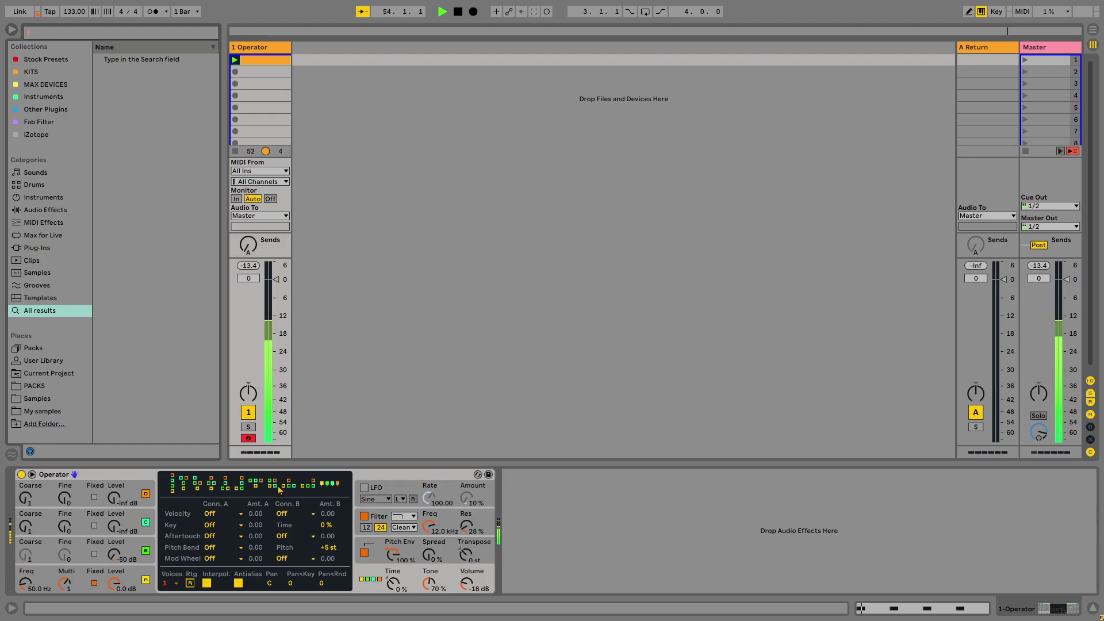
- Lower the pitch envelope's peak to about +35 st, and switch off the filter with its frequency raised to 18.5 kHz
{"action": "left_click", "coordinate": [381, 554]}
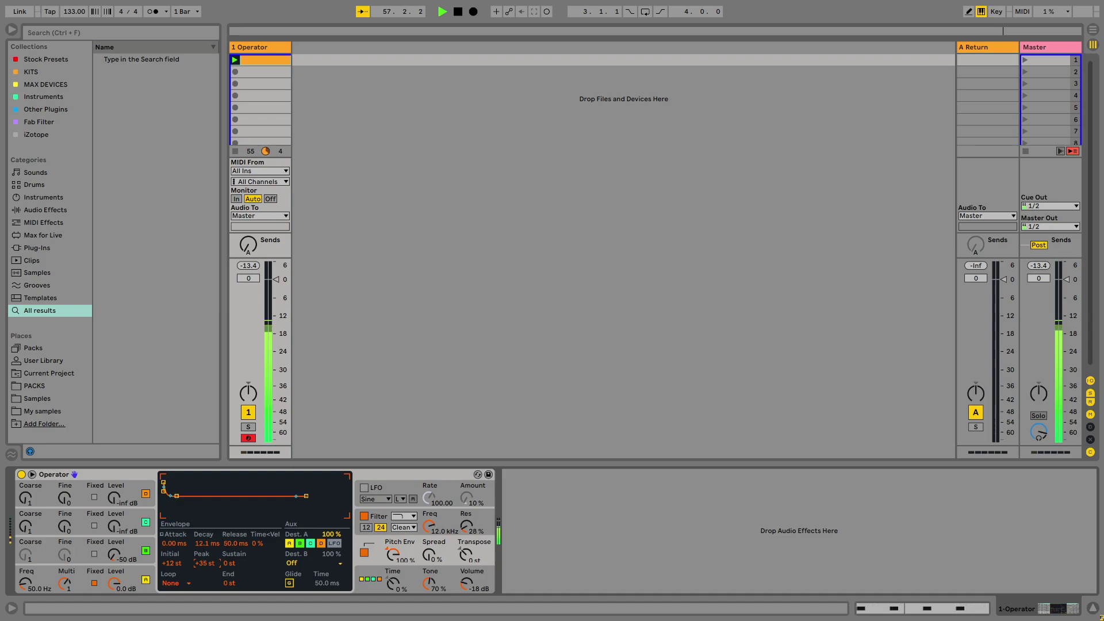
{"action": "left_click_drag", "start_coordinate": [205, 564], "coordinate": [205, 568]}
{"action": "left_click_drag", "start_coordinate": [429, 526], "coordinate": [429, 506]}
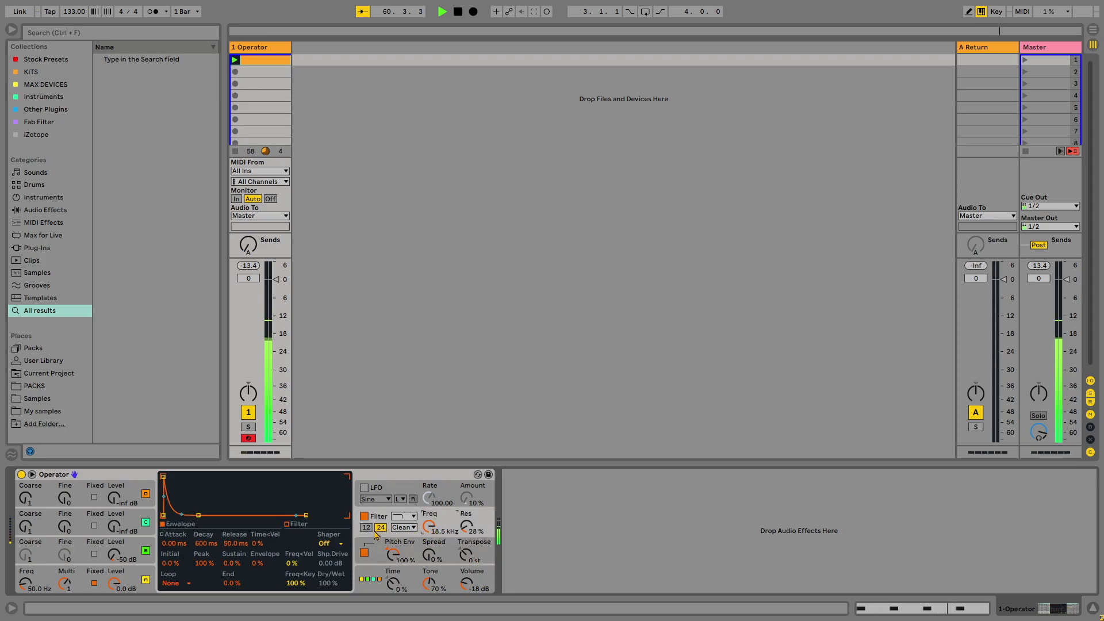
{"action": "left_click", "coordinate": [363, 516]}
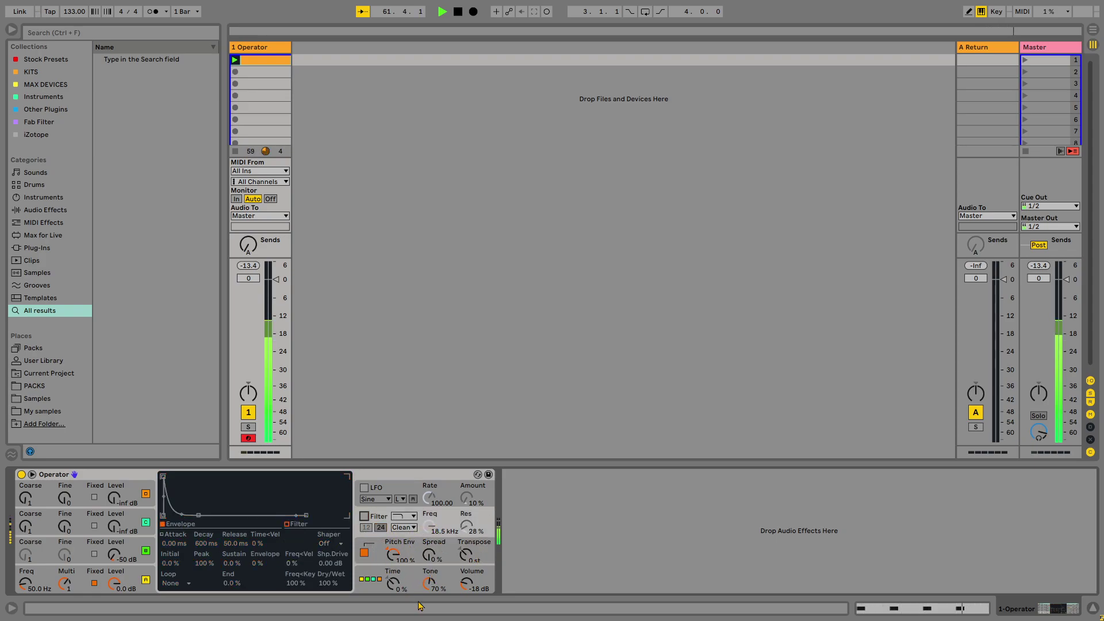
- Find Drum Buss in the browser, add it after Operator and set its Transients to 0.17
{"action": "key", "text": "ctrl+f"}
{"action": "type", "text": "dr"}
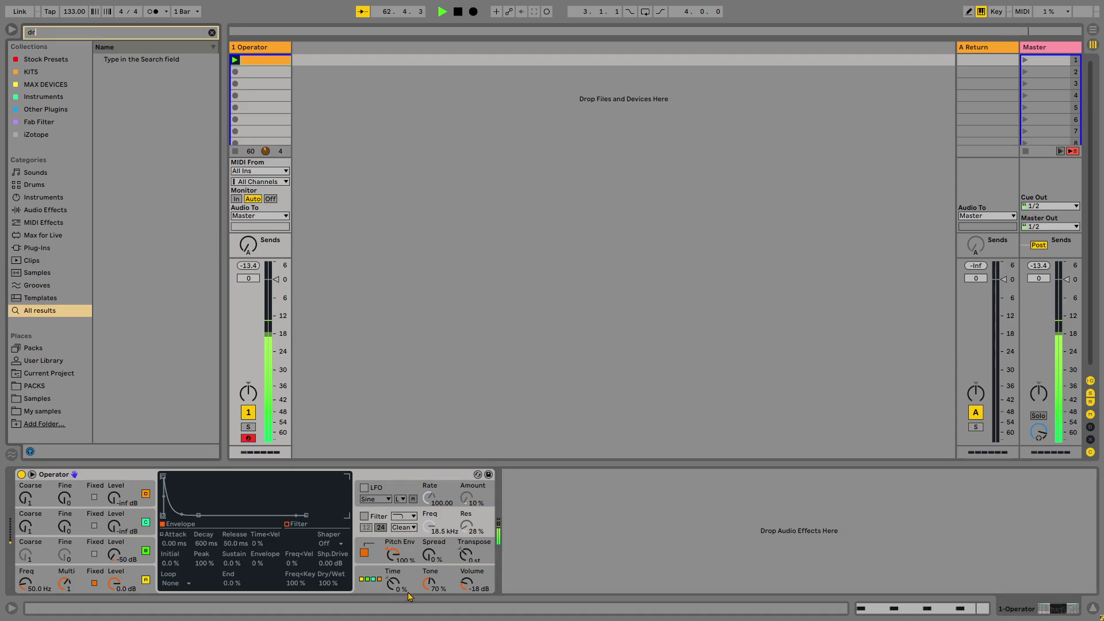
{"action": "type", "text": "um"}
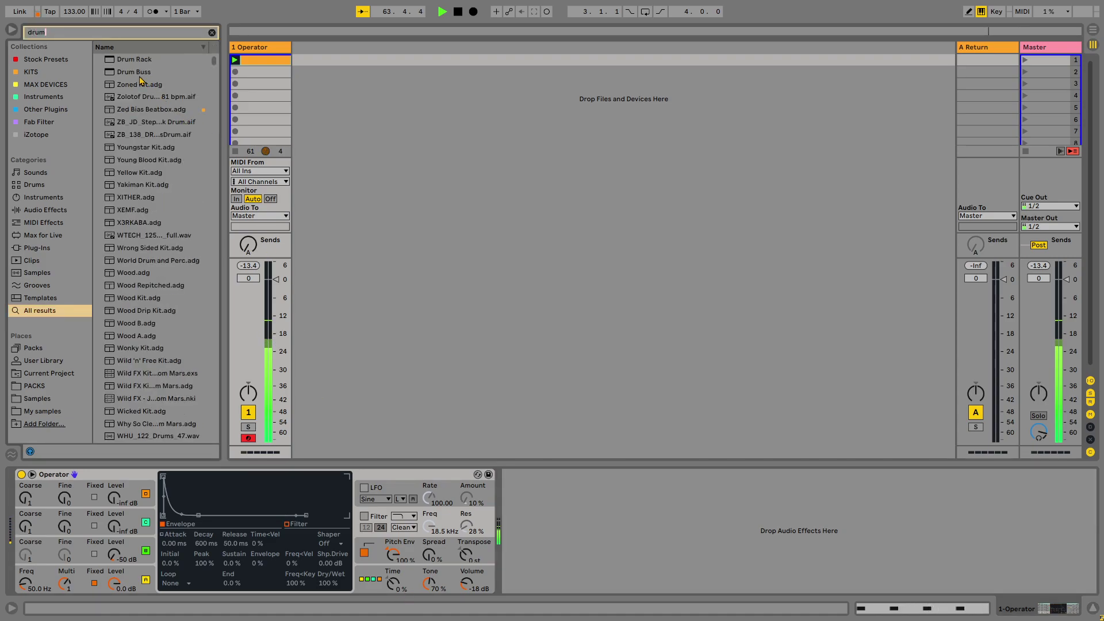
{"action": "key", "text": "Down"}
{"action": "key", "text": "Down"}
{"action": "key", "text": "Return"}
{"action": "mouse_move", "coordinate": [560, 574]}
{"action": "left_mouse_down"}
{"action": "mouse_move", "coordinate": [561, 537]}
{"action": "mouse_move", "coordinate": [561, 579]}
{"action": "left_mouse_up"}
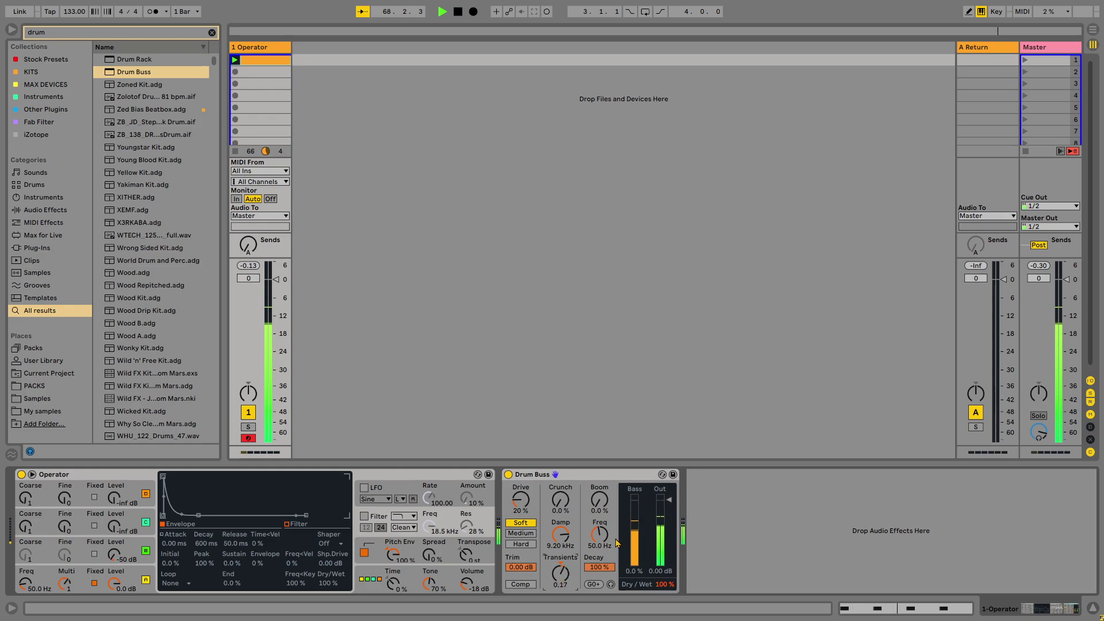
- Insert a second MIDI track and delete its default audio effect rack
{"action": "right_click", "coordinate": [339, 96]}
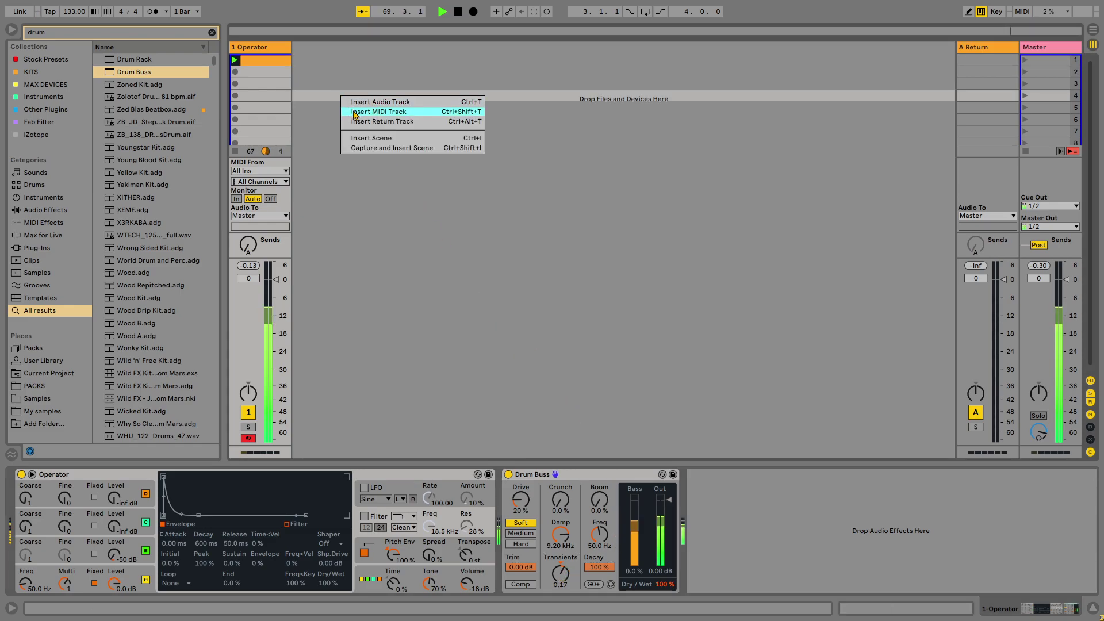
{"action": "left_click", "coordinate": [356, 109]}
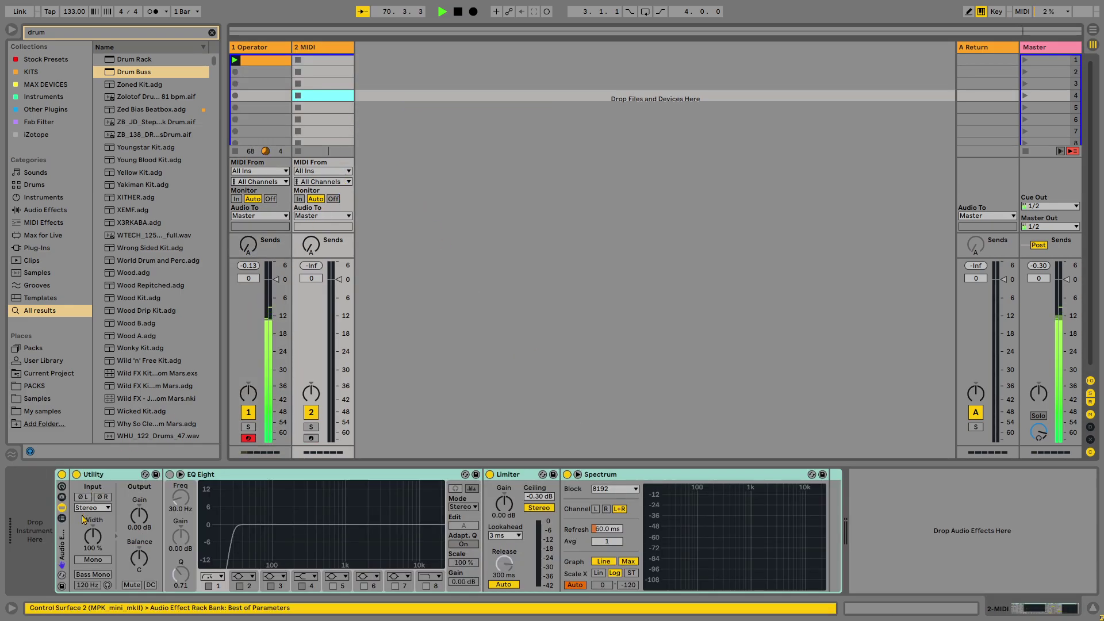
{"action": "left_click", "coordinate": [65, 552]}
{"action": "key", "text": "Delete"}
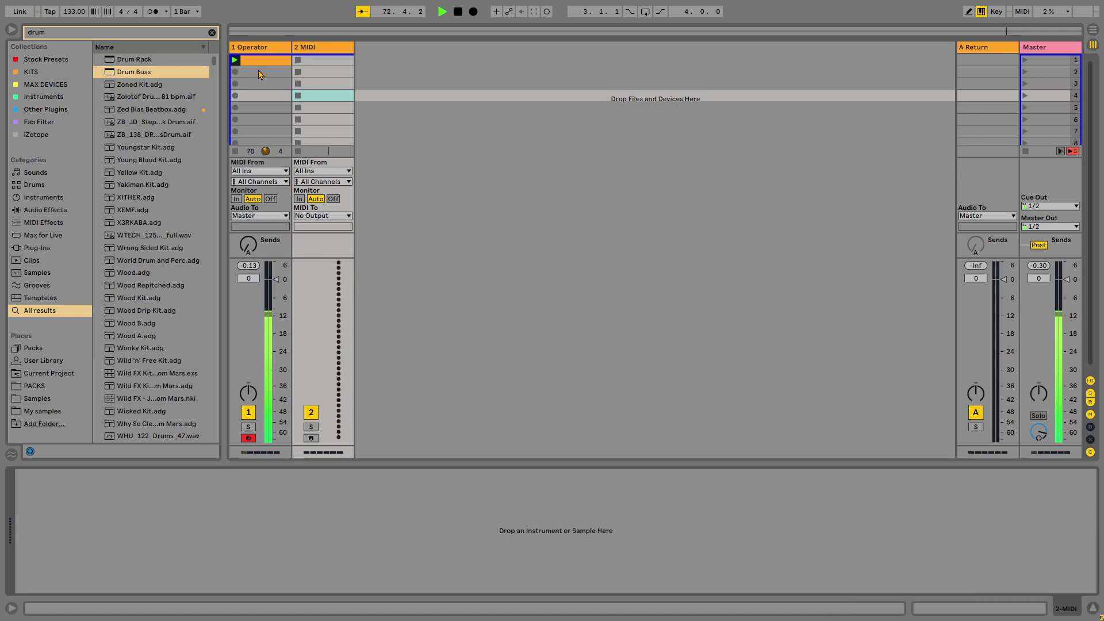
- Return to the Operator track and lower oscillator B's noise level to -55 dB
{"action": "left_click", "coordinate": [259, 49]}
{"action": "left_click_drag", "start_coordinate": [115, 554], "coordinate": [115, 552]}
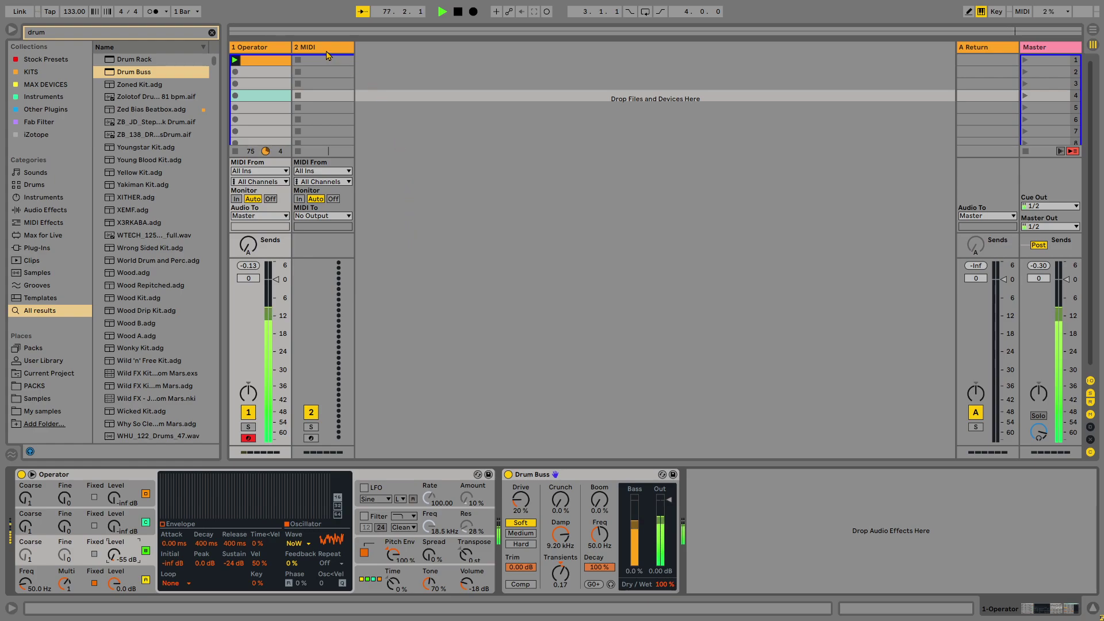
- Add EQ Eight after Drum Buss, cutting band 2 by 6.57 dB at 235 Hz and boosting band 4 by 4.83 dB at 1.98 kHz
{"action": "key", "text": "ctrl+f"}
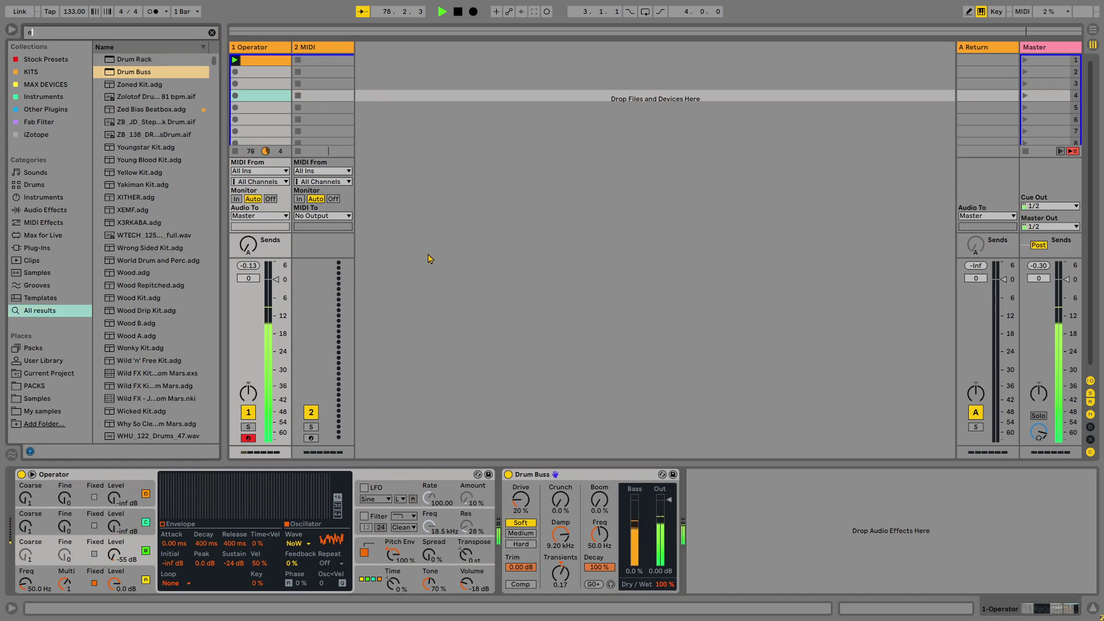
{"action": "type", "text": "eq"}
{"action": "double_click", "coordinate": [131, 72]}
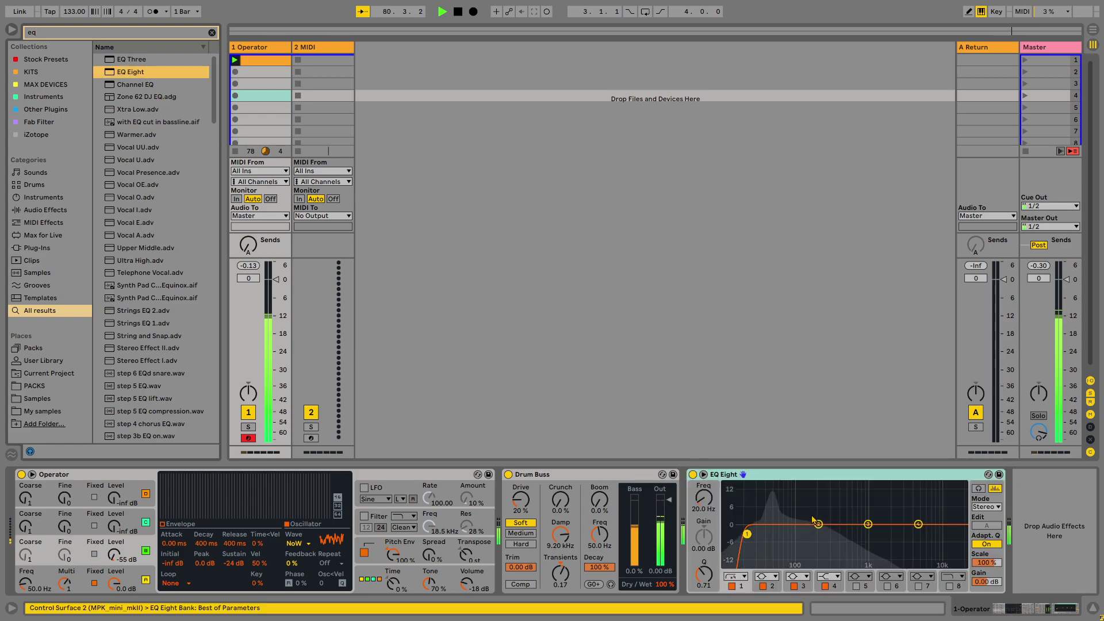
{"action": "left_click", "coordinate": [819, 524]}
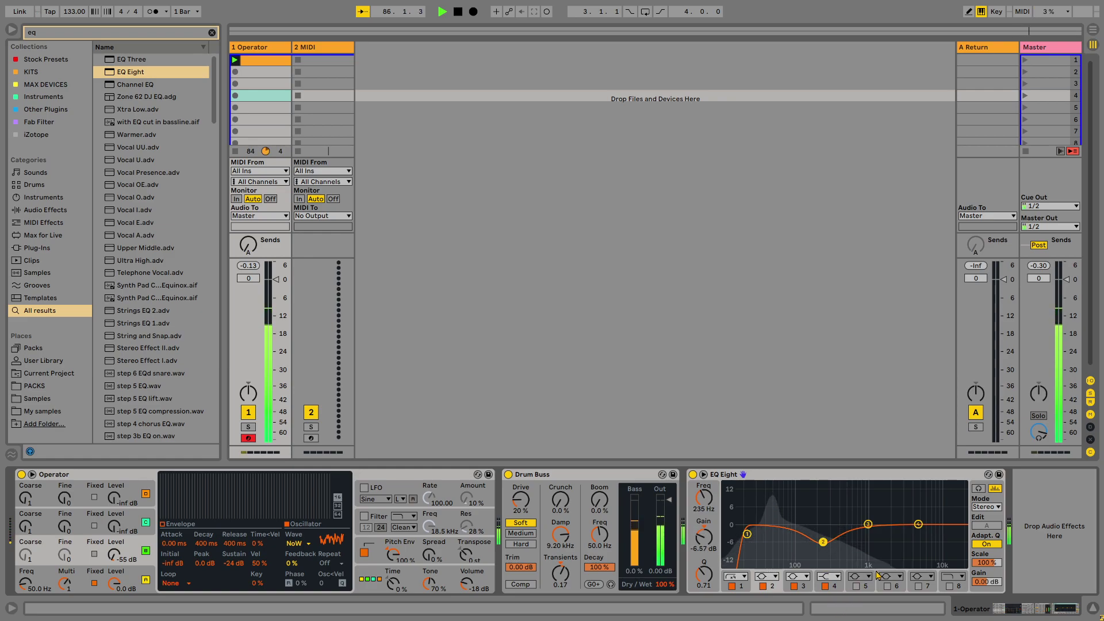
{"action": "left_click_drag", "start_coordinate": [918, 524], "coordinate": [889, 512]}
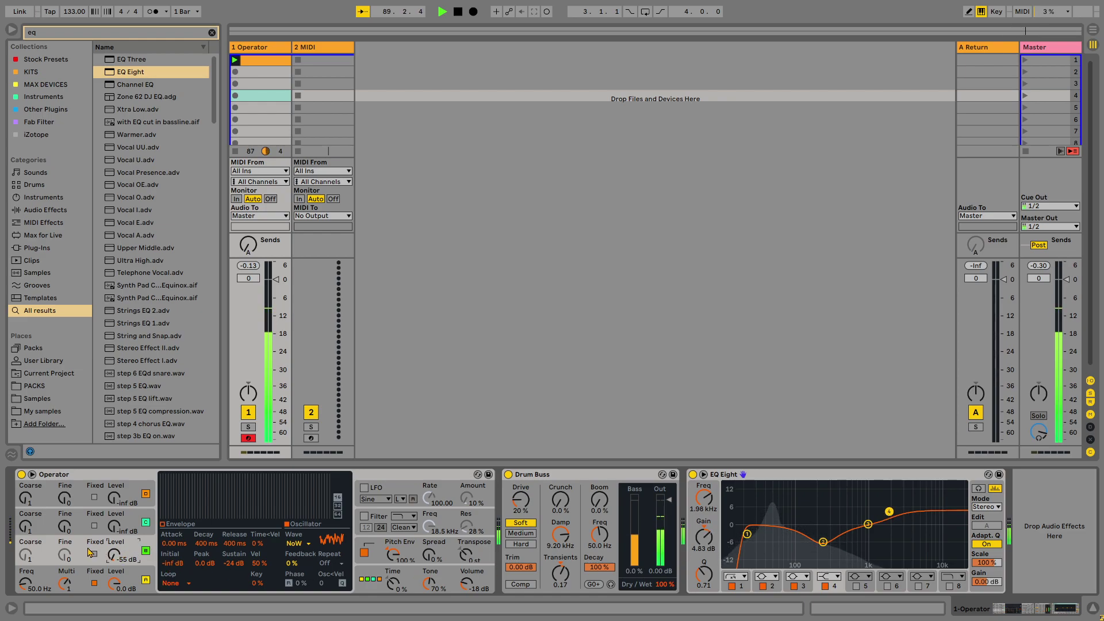
- Shape oscillator B's noise envelope to a 171 ms decay with -inf dB sustain and set its level to -57 dB
{"action": "left_click", "coordinate": [170, 525]}
{"action": "left_click_drag", "start_coordinate": [197, 506], "coordinate": [191, 515]}
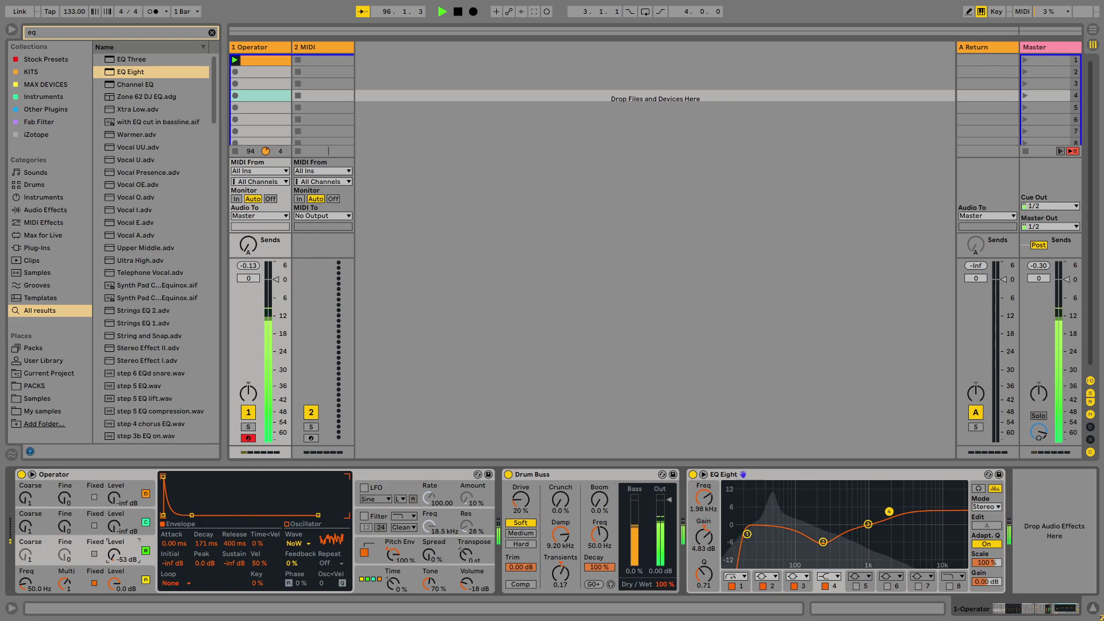
{"action": "left_click_drag", "start_coordinate": [113, 555], "coordinate": [113, 563]}
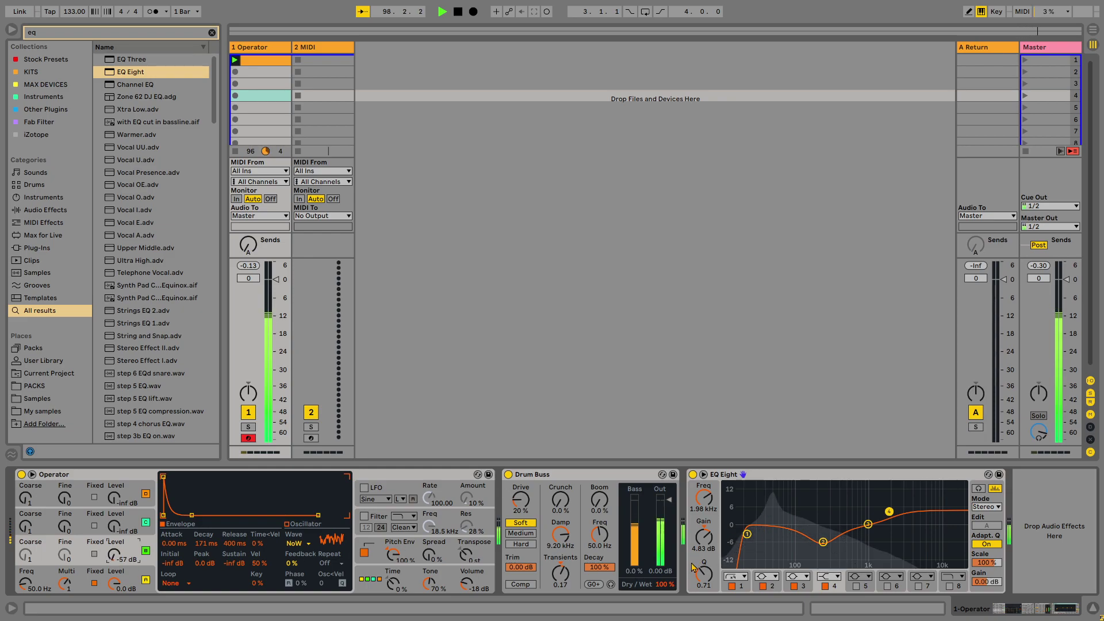
- Remove EQ Eight from the Operator track's device chain
{"action": "left_click", "coordinate": [779, 508]}
{"action": "key", "text": "Delete"}
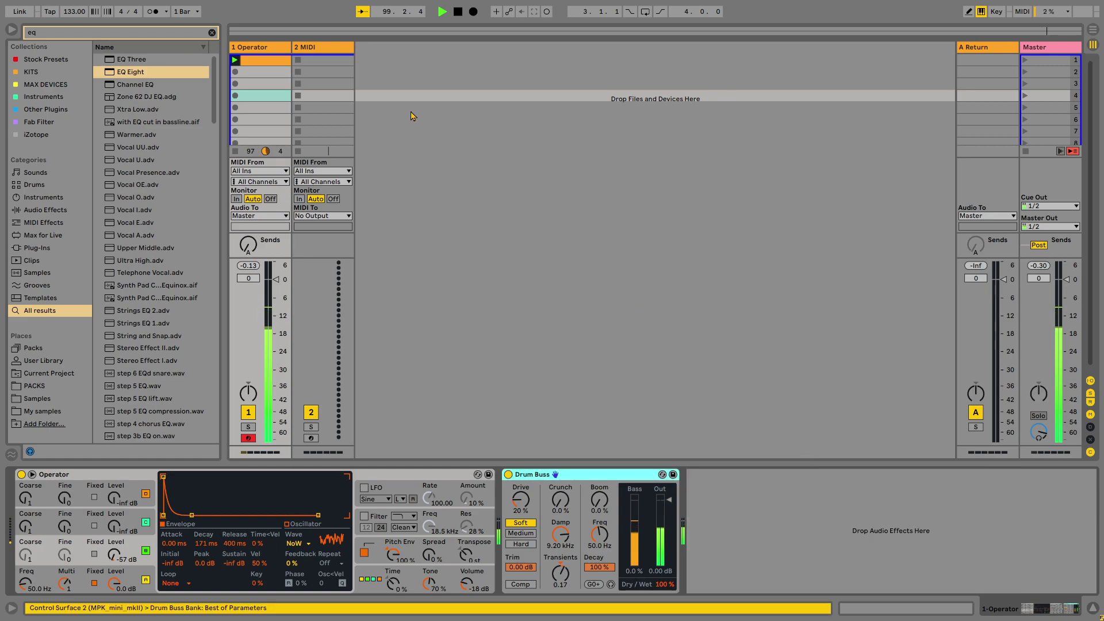
- Load Operator from the Instruments collection onto the second MIDI track
{"action": "left_click", "coordinate": [308, 49]}
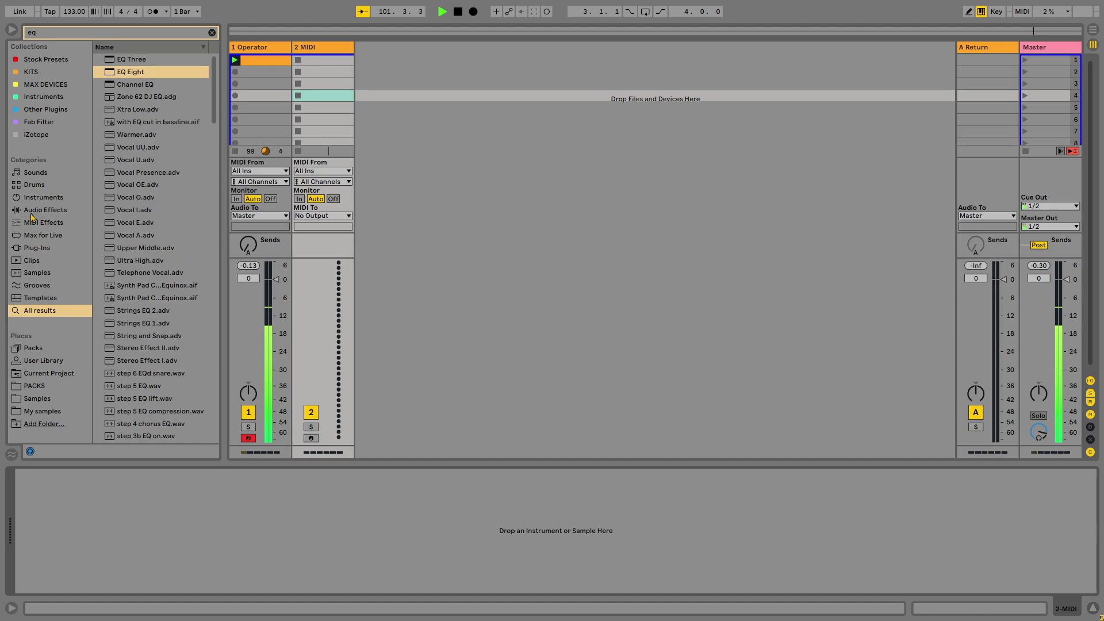
{"action": "left_click", "coordinate": [46, 199]}
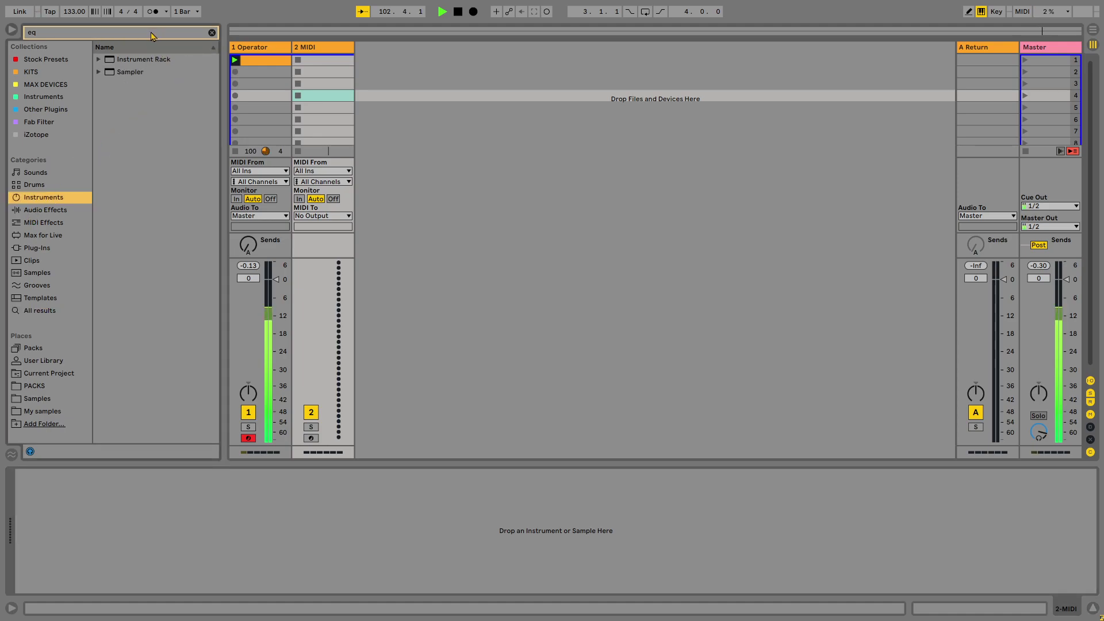
{"action": "left_click", "coordinate": [212, 33]}
{"action": "left_click", "coordinate": [41, 98]}
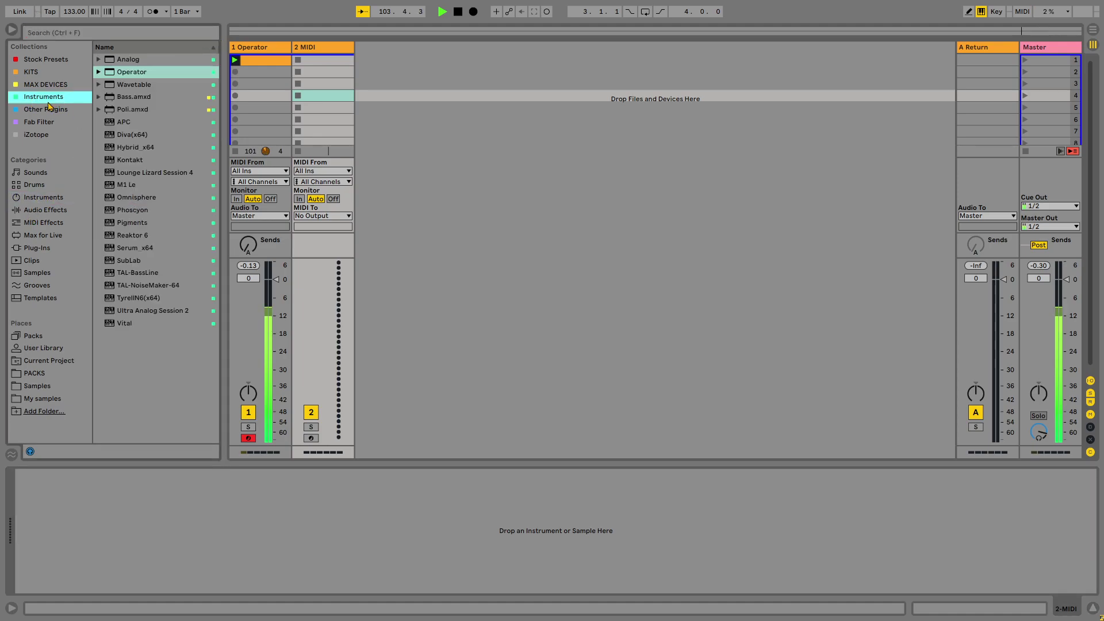
{"action": "left_click_drag", "start_coordinate": [121, 81], "coordinate": [313, 54]}
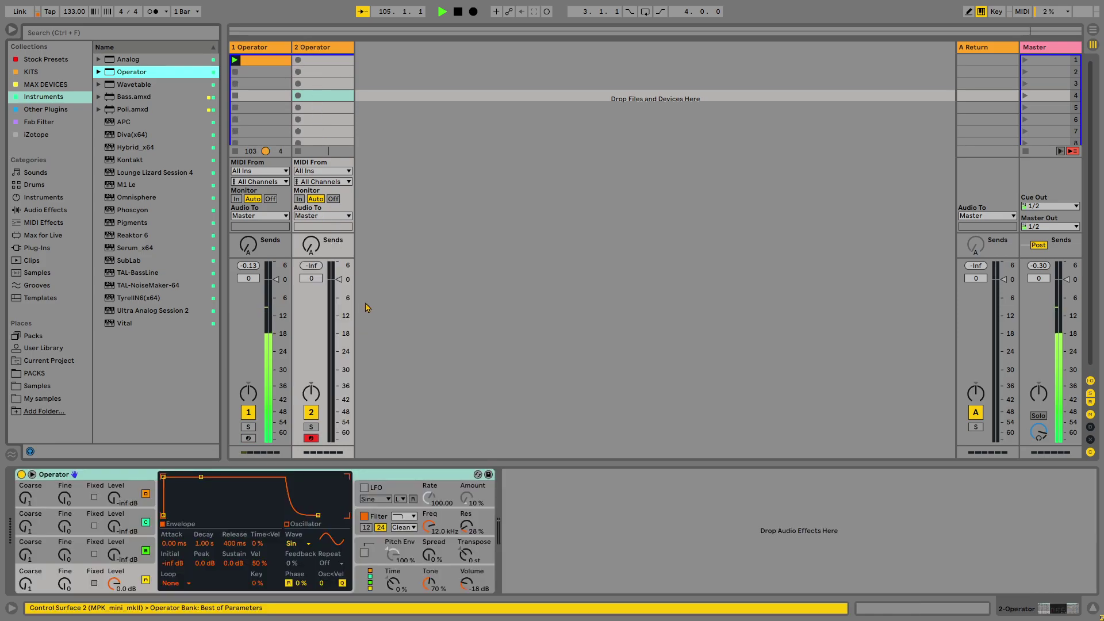
- Create and launch a clip on the second track with C3 notes at 1.1.3, 1.2.3, 1.3.3 and 1.4.3
{"action": "double_click", "coordinate": [313, 60]}
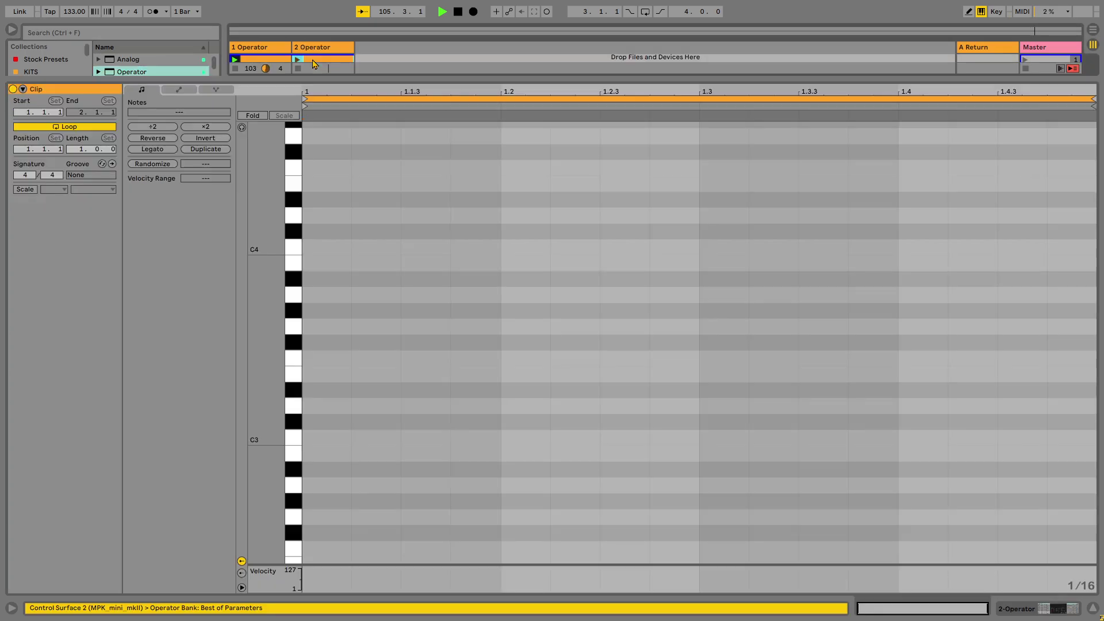
{"action": "double_click", "coordinate": [424, 438]}
{"action": "double_click", "coordinate": [623, 438]}
{"action": "double_click", "coordinate": [808, 438]}
{"action": "double_click", "coordinate": [1017, 440]}
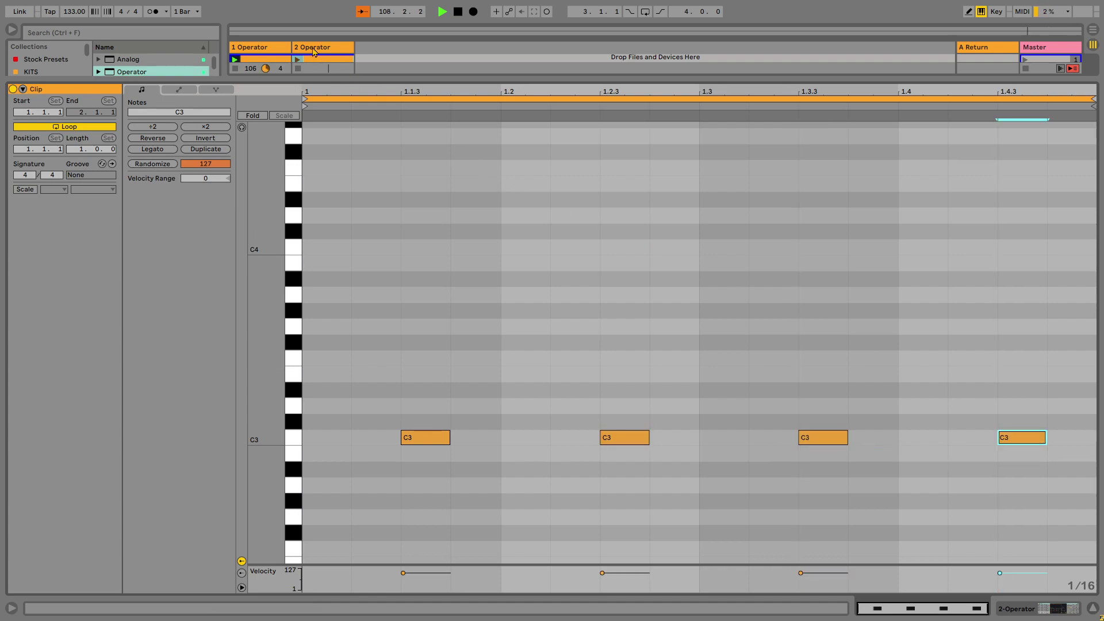
{"action": "left_click", "coordinate": [298, 60]}
- Set oscillator A of the second track's Operator to the Noise White wave and show its envelope
{"action": "double_click", "coordinate": [313, 48]}
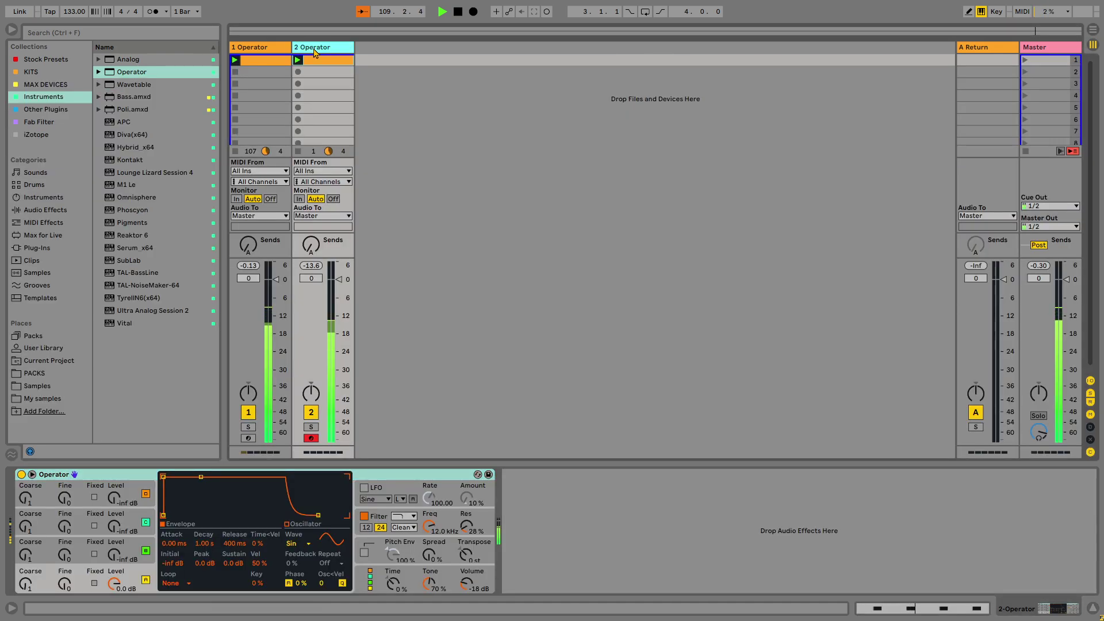
{"action": "left_click", "coordinate": [133, 582]}
{"action": "left_click", "coordinate": [296, 545]}
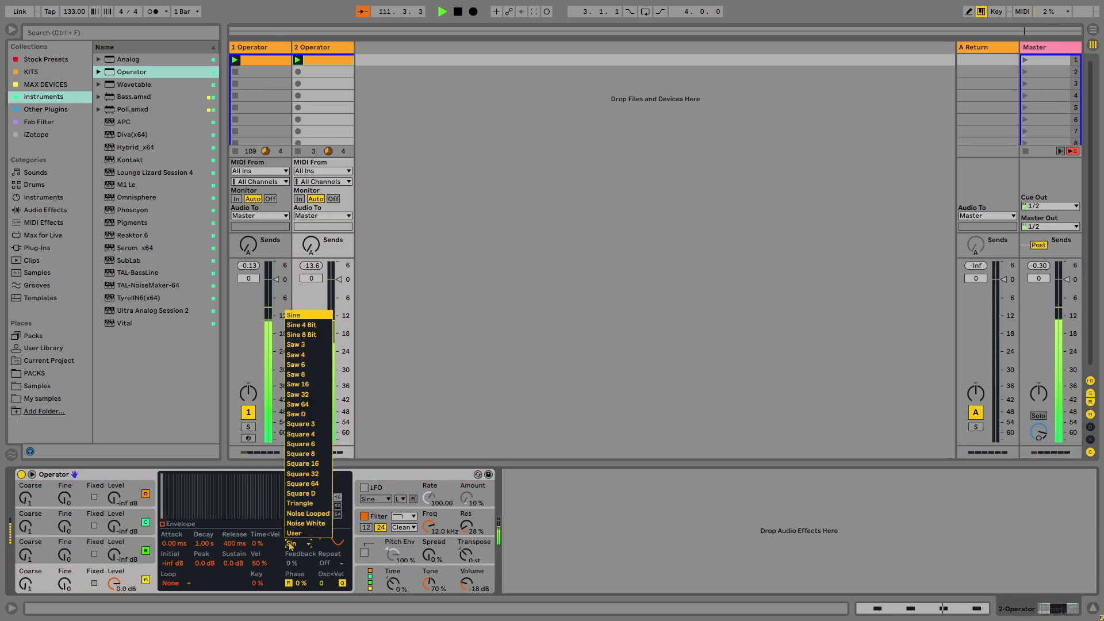
{"action": "left_click", "coordinate": [299, 533]}
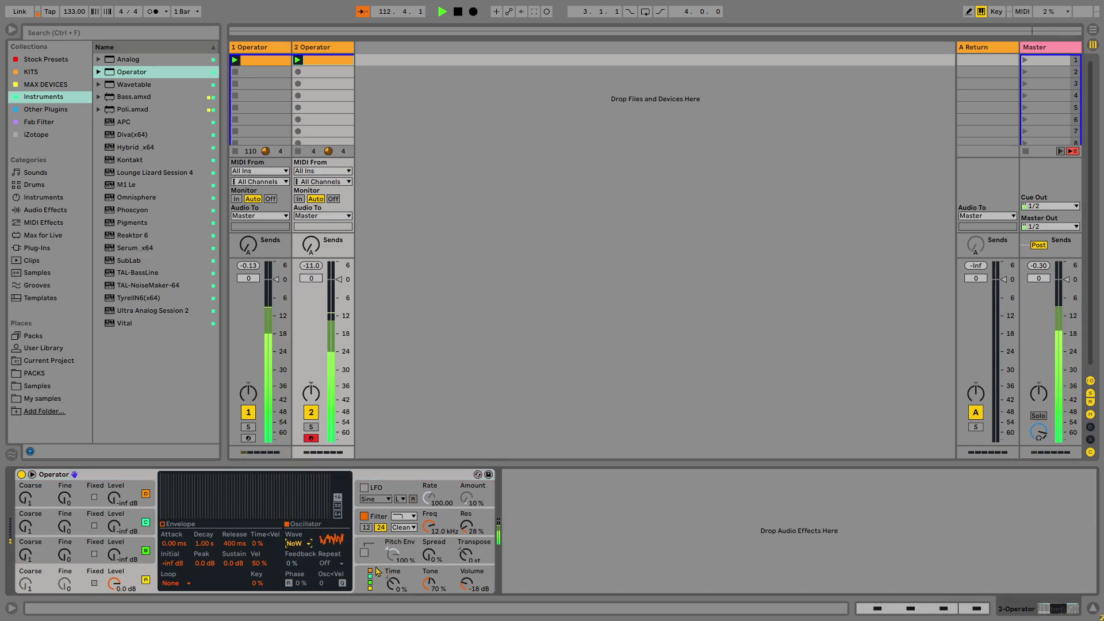
{"action": "left_click", "coordinate": [164, 525]}
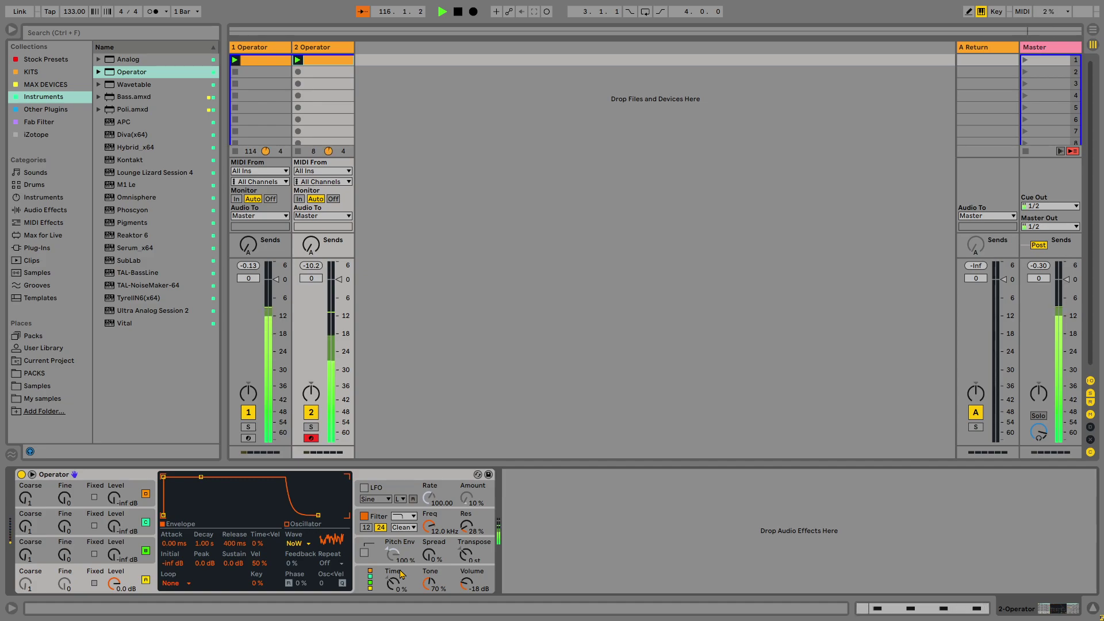
- Set Operator's filter to high-pass at 2.36 kHz with 0% resonance
{"action": "left_click", "coordinate": [415, 580]}
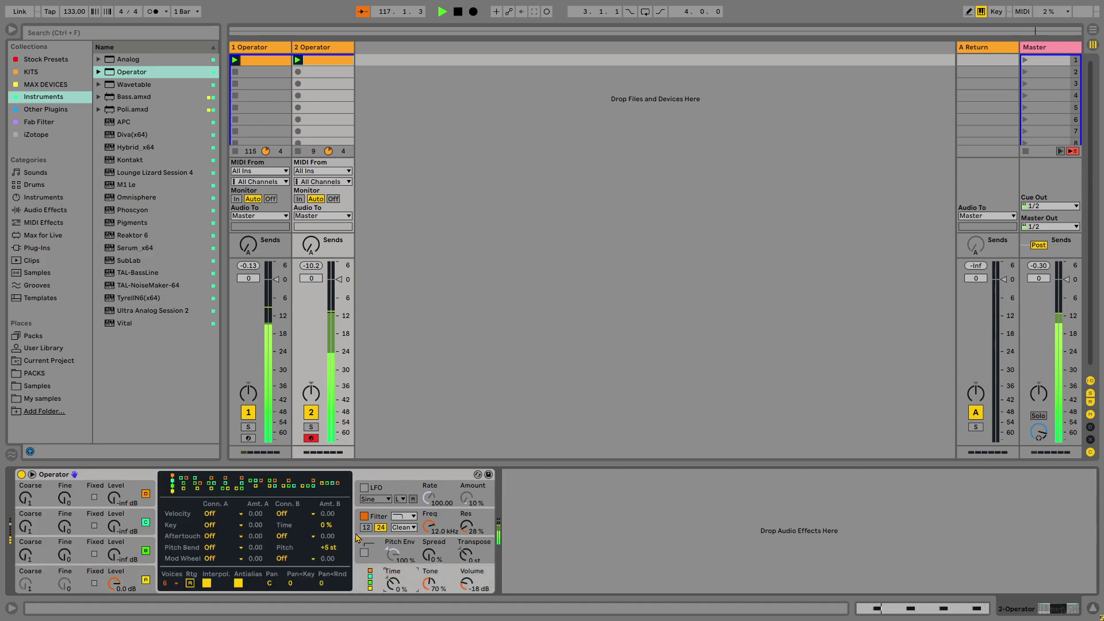
{"action": "left_click", "coordinate": [365, 518]}
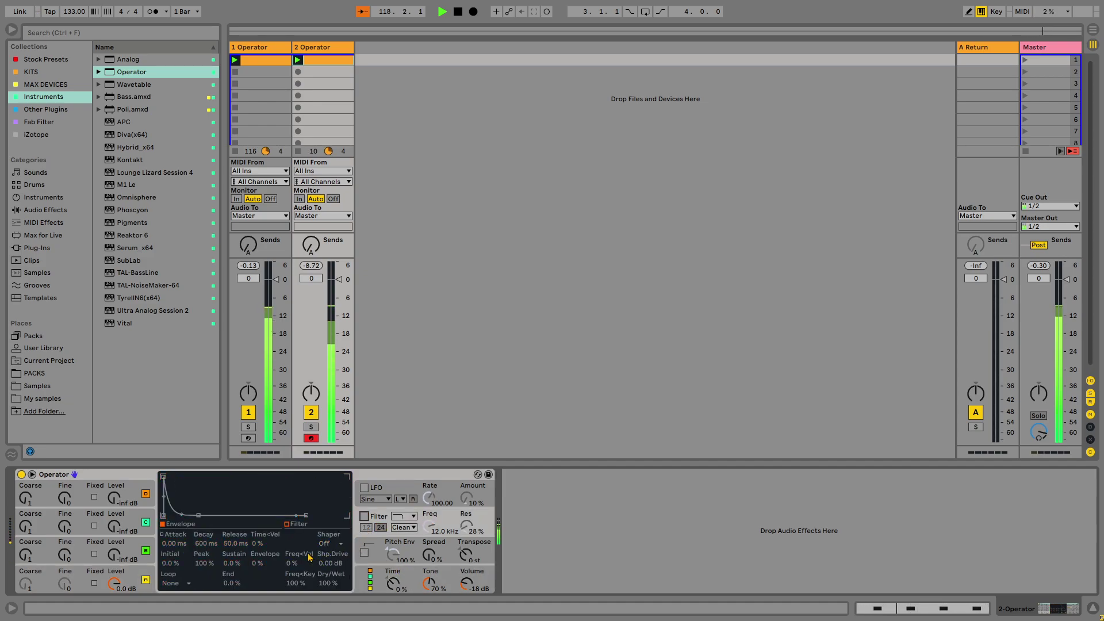
{"action": "left_click", "coordinate": [364, 518]}
{"action": "left_click", "coordinate": [404, 516]}
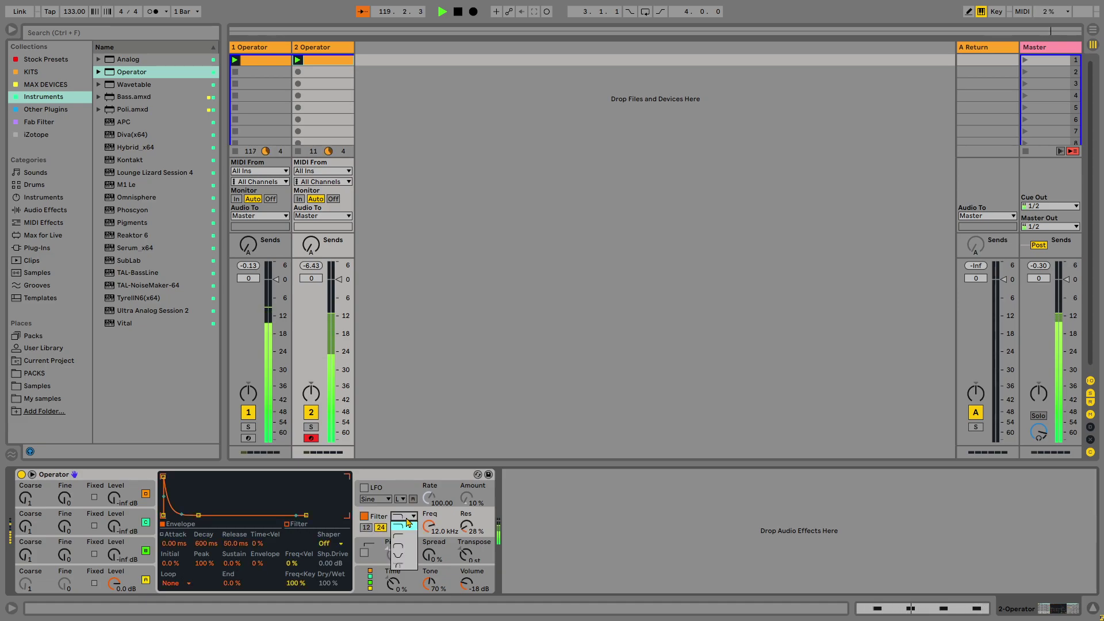
{"action": "left_click", "coordinate": [409, 536]}
{"action": "left_click_drag", "start_coordinate": [429, 527], "coordinate": [429, 534]}
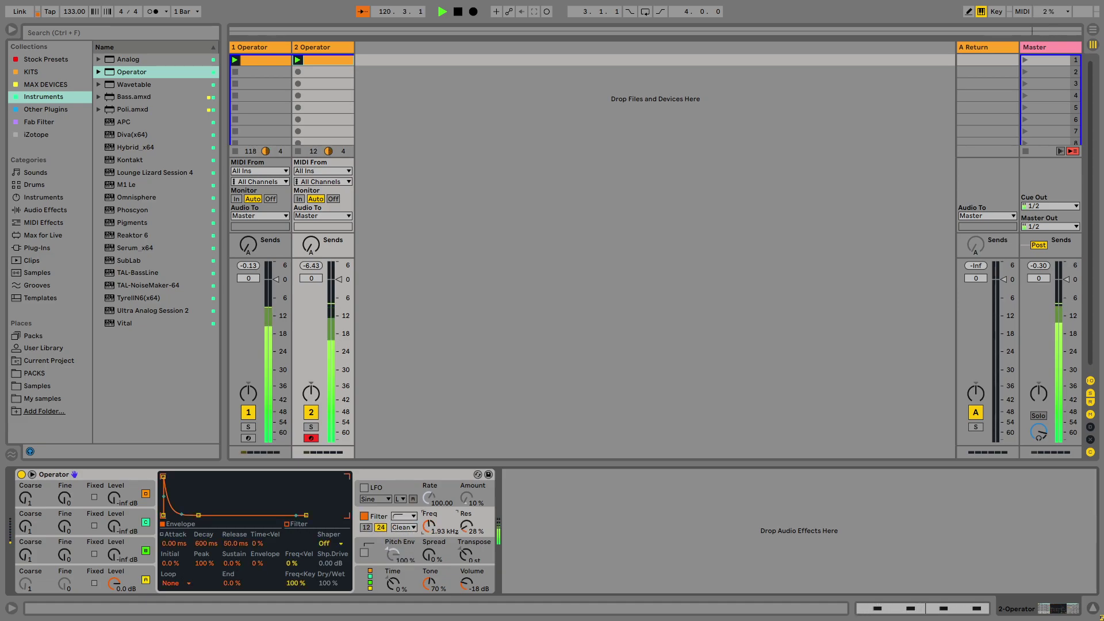
{"action": "mouse_move", "coordinate": [458, 530]}
{"action": "left_mouse_down"}
{"action": "mouse_move", "coordinate": [459, 543]}
{"action": "mouse_move", "coordinate": [458, 529]}
{"action": "left_mouse_up"}
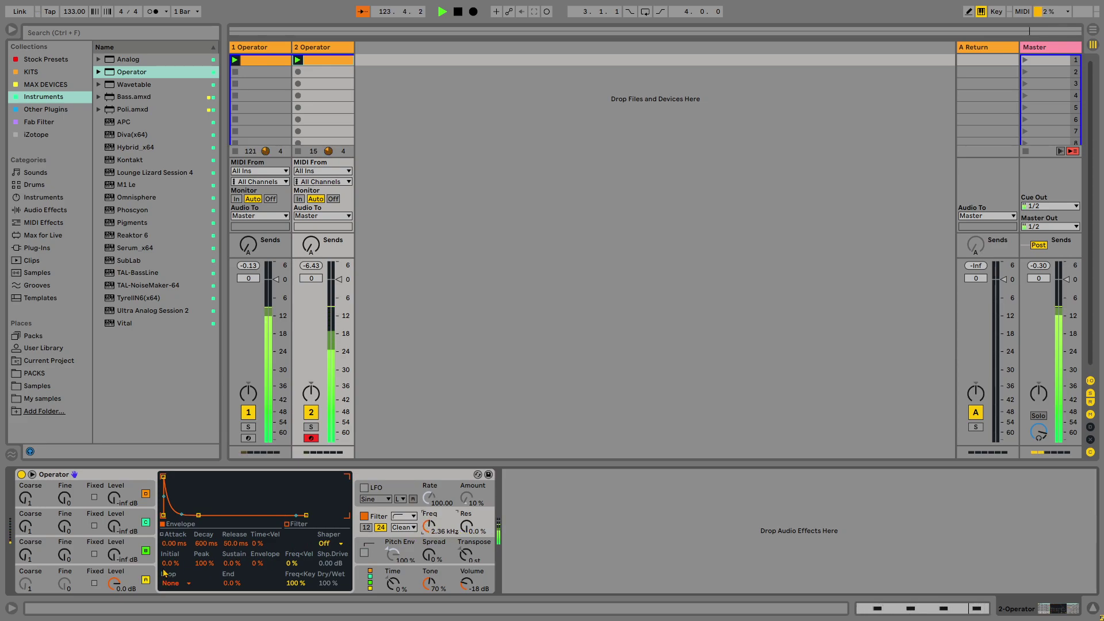
- Shape oscillator A's envelope to a 395 ms decay with -inf dB sustain and choose Operator's voice count
{"action": "left_click", "coordinate": [137, 581]}
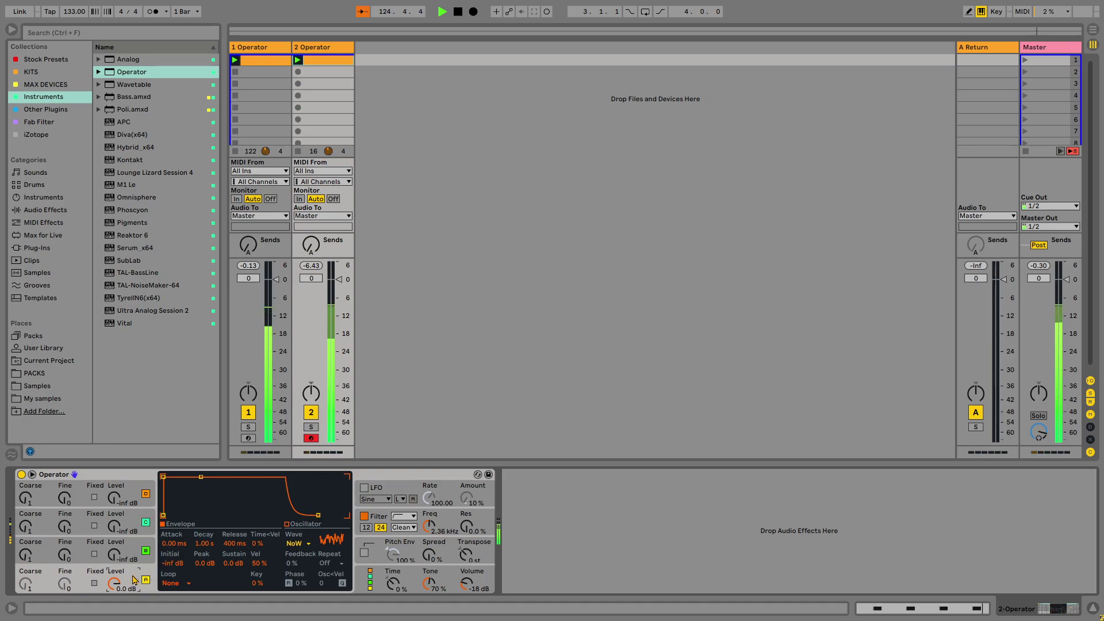
{"action": "left_click_drag", "start_coordinate": [201, 477], "coordinate": [196, 515]}
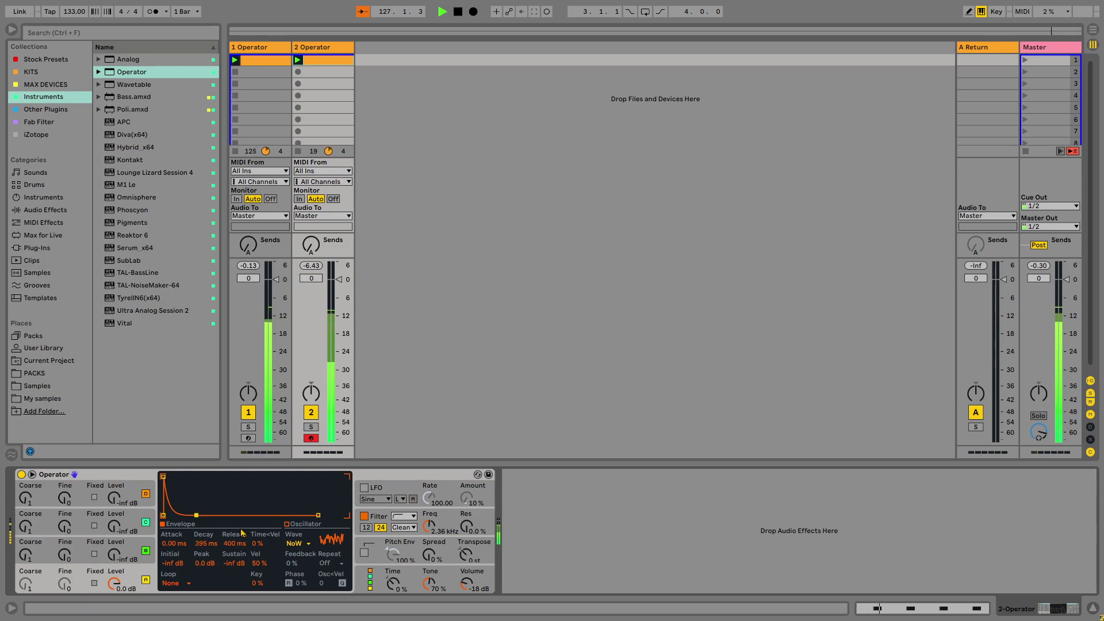
{"action": "left_click", "coordinate": [356, 583]}
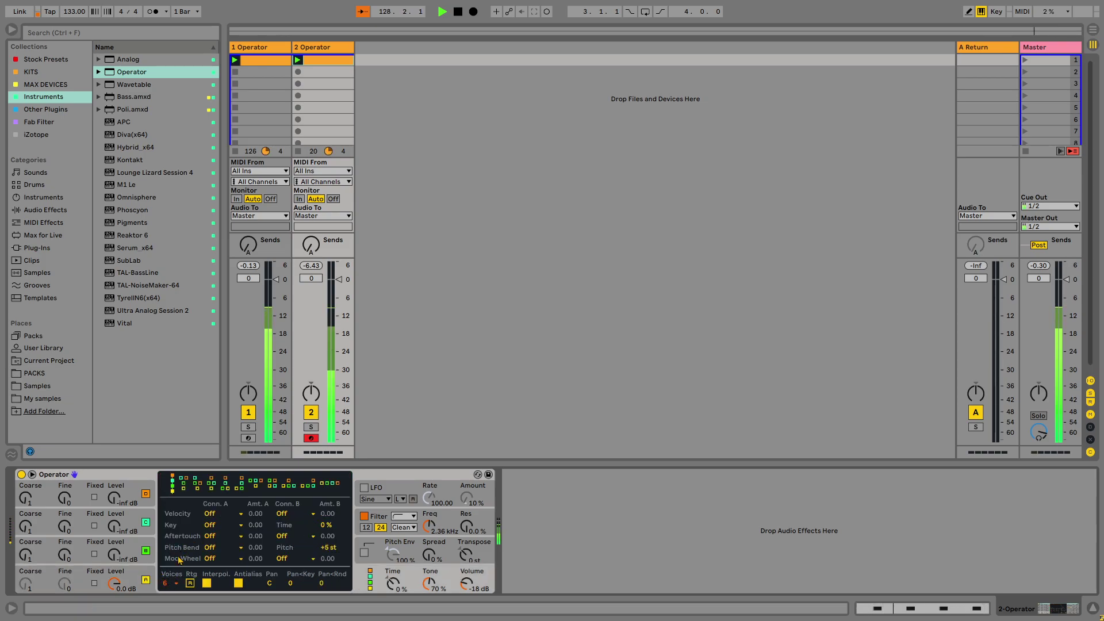
{"action": "left_click", "coordinate": [166, 583]}
{"action": "left_click", "coordinate": [170, 455]}
- Shorten oscillator A's envelope to a 171 ms decay and a 245 ms release
{"action": "left_click", "coordinate": [123, 578]}
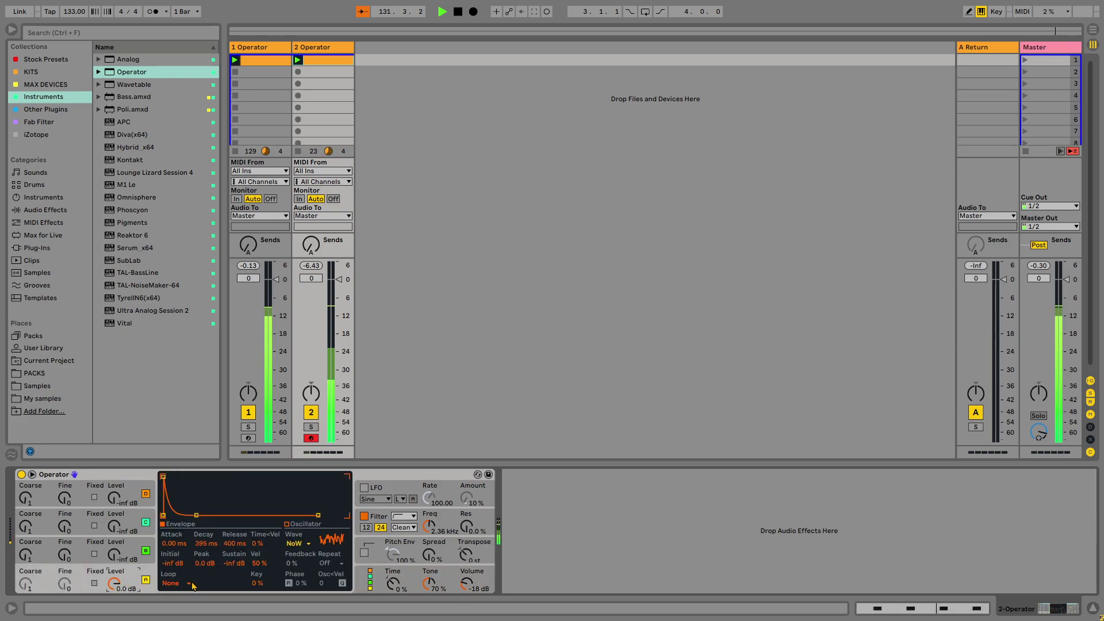
{"action": "mouse_move", "coordinate": [194, 515]}
{"action": "left_mouse_down"}
{"action": "mouse_move", "coordinate": [223, 513]}
{"action": "mouse_move", "coordinate": [197, 515]}
{"action": "left_mouse_up"}
{"action": "mouse_move", "coordinate": [318, 515]}
{"action": "left_mouse_down"}
{"action": "mouse_move", "coordinate": [340, 515]}
{"action": "mouse_move", "coordinate": [318, 515]}
{"action": "left_mouse_up"}
{"action": "left_click_drag", "start_coordinate": [192, 517], "coordinate": [187, 515]}
- Add Delay after the second track's Operator, with a 1.0% right-channel offset and 25% dry/wet
{"action": "key", "text": "ctrl+f"}
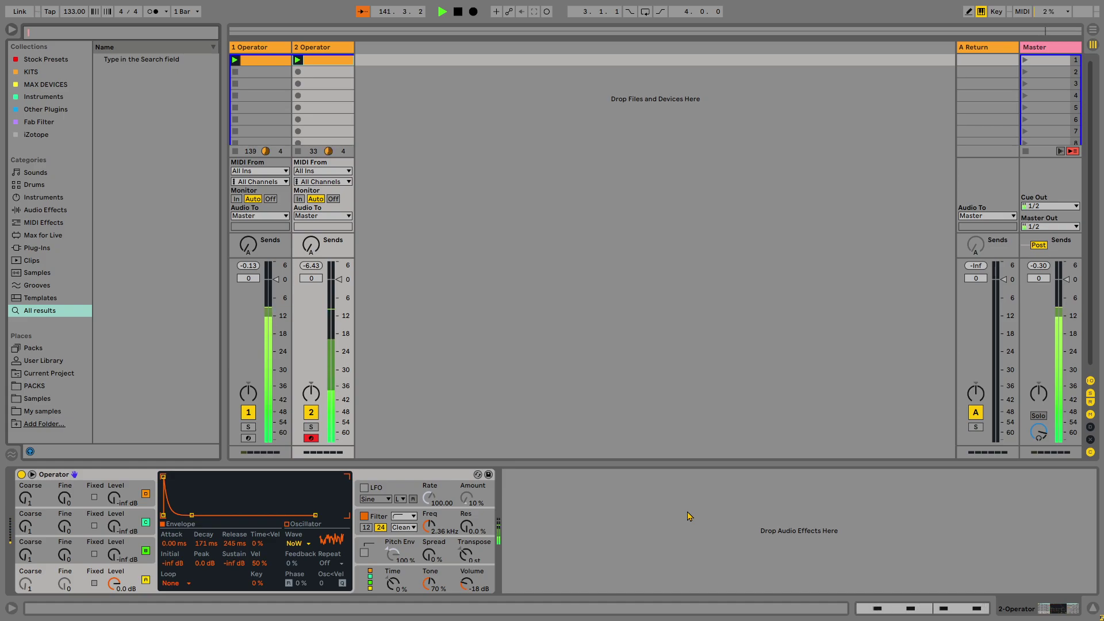
{"action": "type", "text": "delay"}
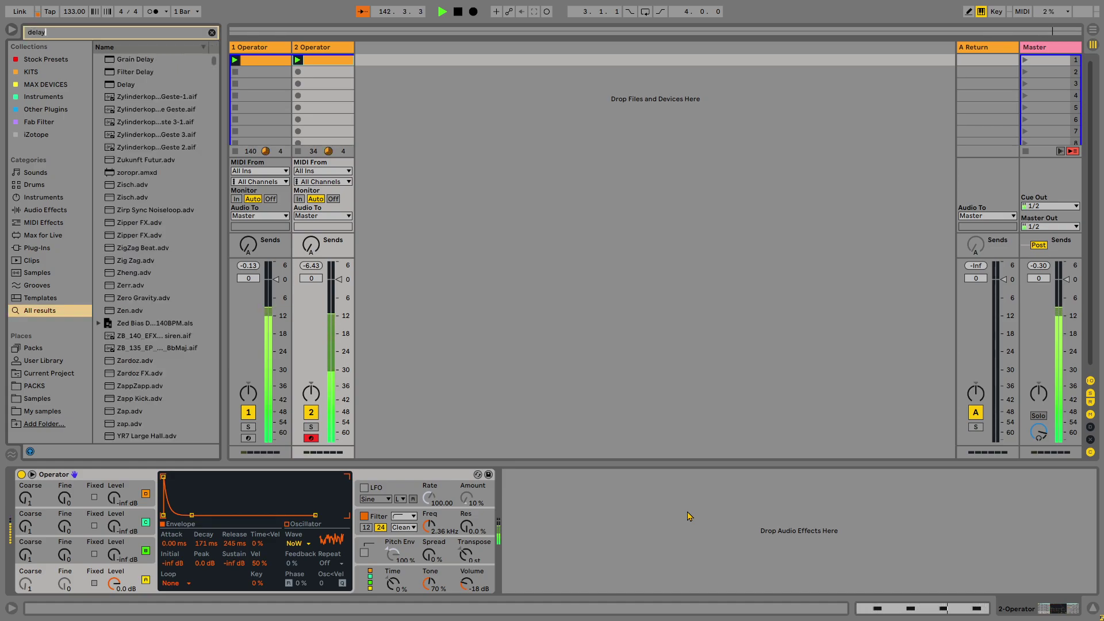
{"action": "left_click_drag", "start_coordinate": [126, 85], "coordinate": [505, 592]}
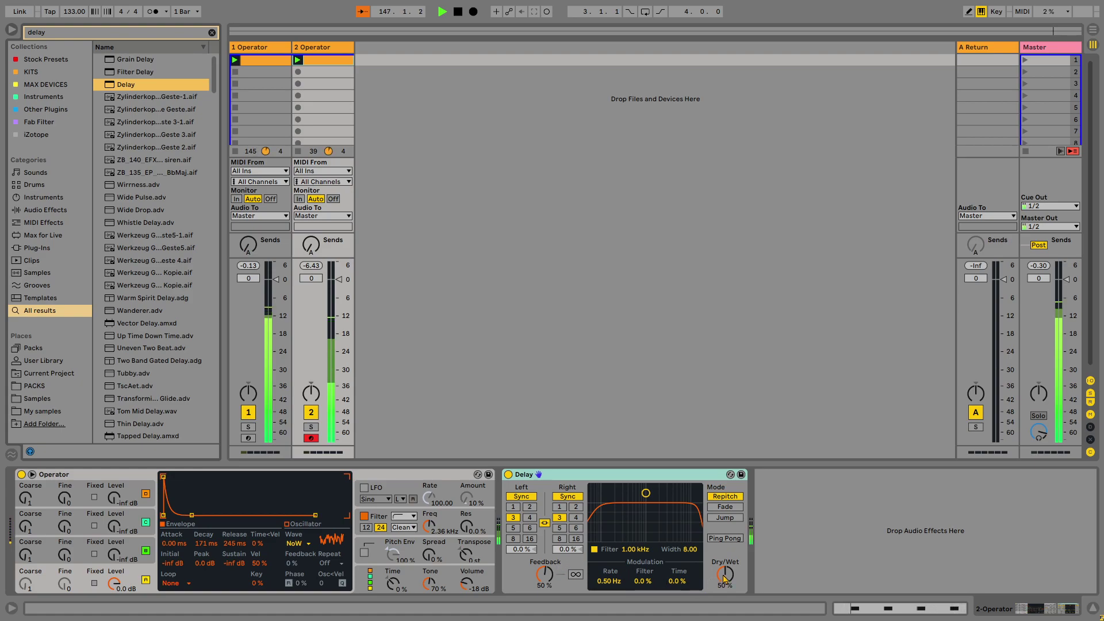
{"action": "left_click", "coordinate": [573, 550]}
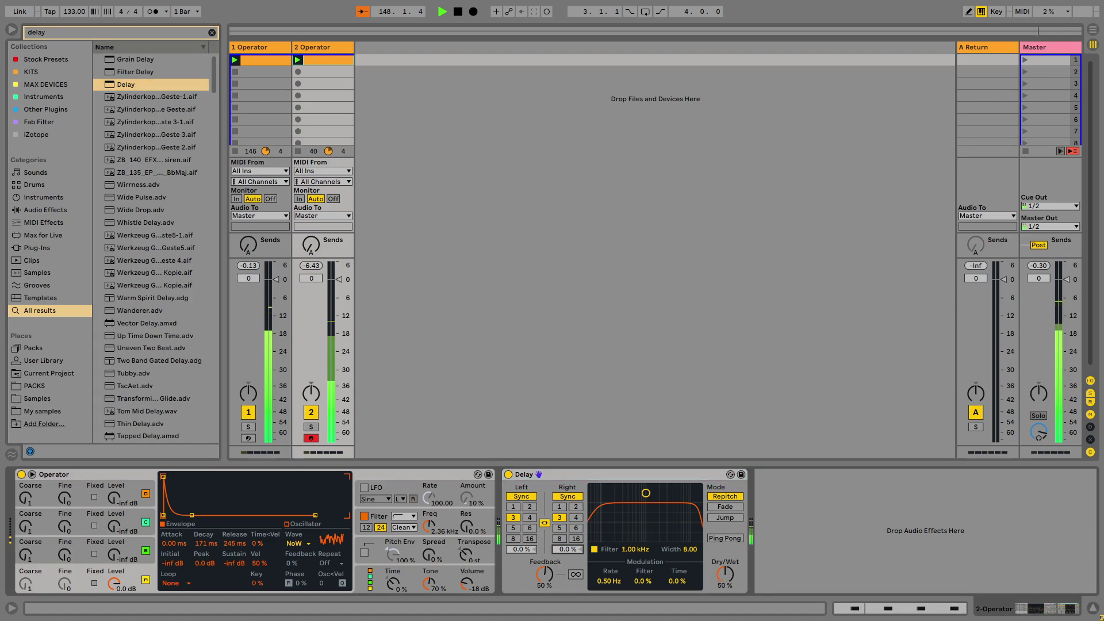
{"action": "left_click_drag", "start_coordinate": [724, 576], "coordinate": [724, 598]}
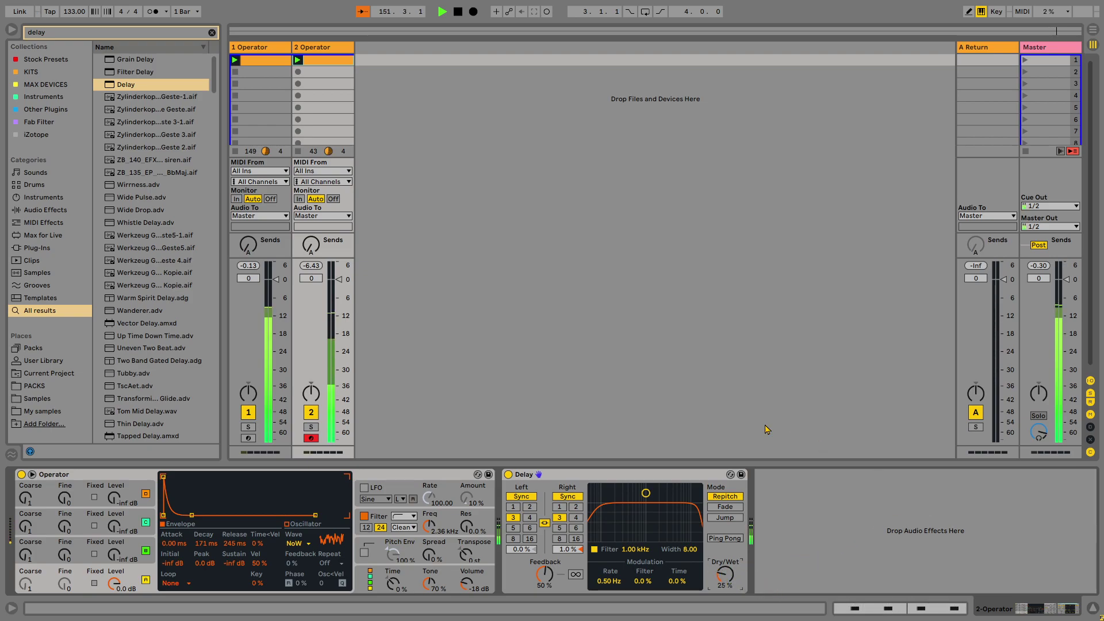
- Insert a third MIDI track and load Operator onto it
{"action": "right_click", "coordinate": [385, 93]}
{"action": "left_click", "coordinate": [402, 106]}
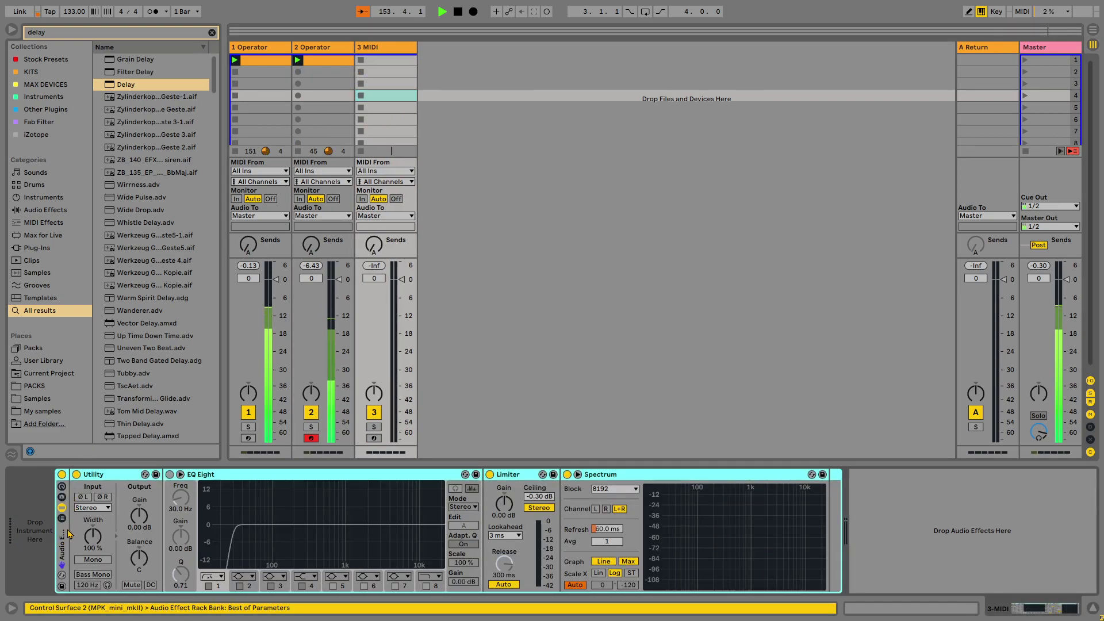
{"action": "left_click", "coordinate": [39, 97]}
{"action": "left_click_drag", "start_coordinate": [131, 72], "coordinate": [406, 54]}
- Create a clip in the third track's first slot and place a sixteenth-long C3 note near 1.1.3
{"action": "double_click", "coordinate": [382, 61]}
{"action": "double_click", "coordinate": [396, 442]}
{"action": "left_click_drag", "start_coordinate": [395, 443], "coordinate": [428, 441]}
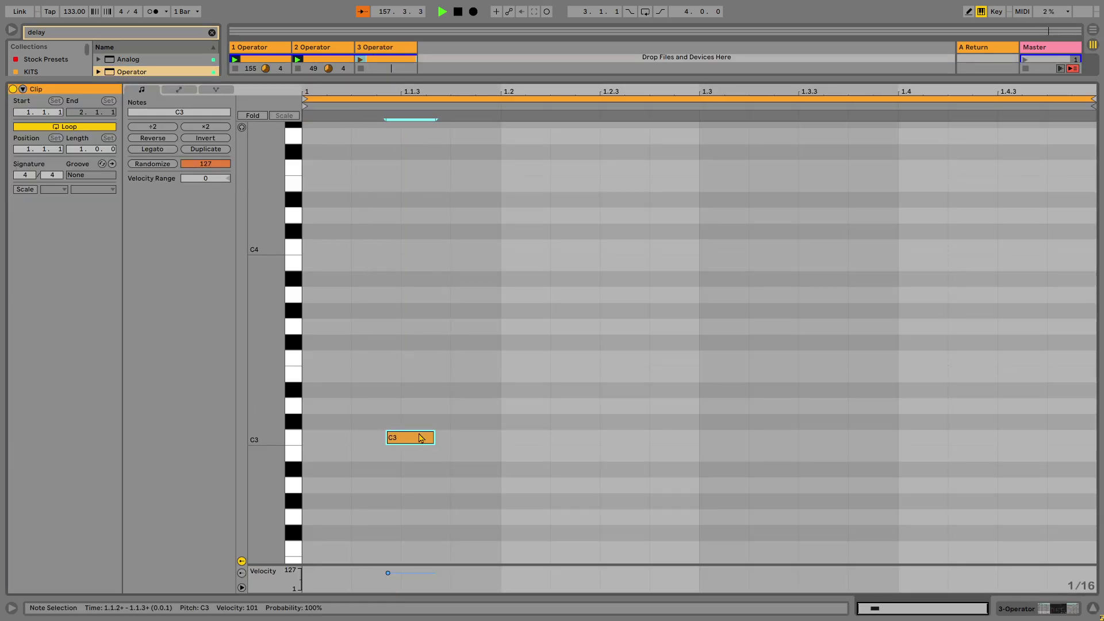
- Enable the clip's scale and set it to G Minor
{"action": "left_click", "coordinate": [23, 190]}
{"action": "left_click", "coordinate": [53, 189]}
{"action": "left_click", "coordinate": [63, 256]}
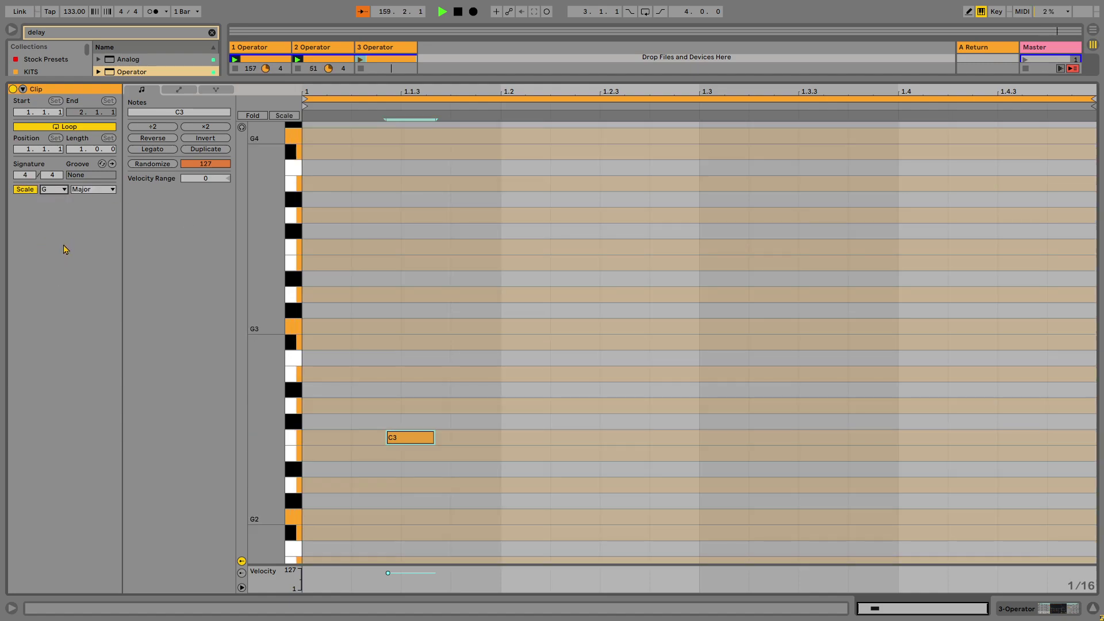
{"action": "left_click", "coordinate": [87, 190]}
{"action": "left_click", "coordinate": [97, 212]}
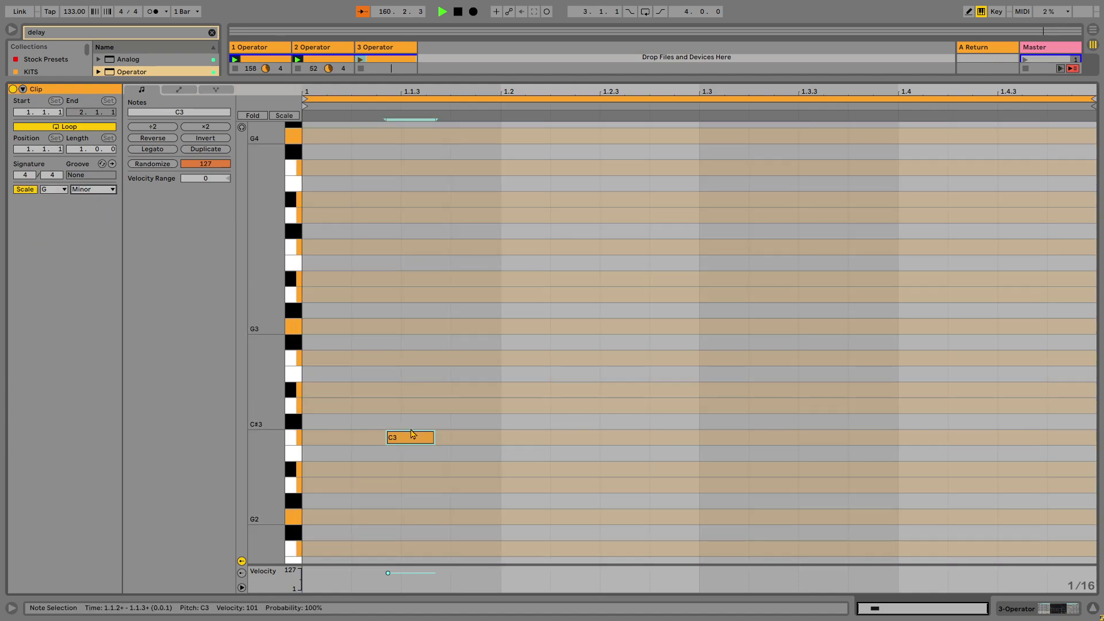
- Transpose the clip's note to G1 at 1.1.3 and launch the third track's clip
{"action": "left_click_drag", "start_coordinate": [417, 440], "coordinate": [424, 523]}
{"action": "key", "text": "shift+Down"}
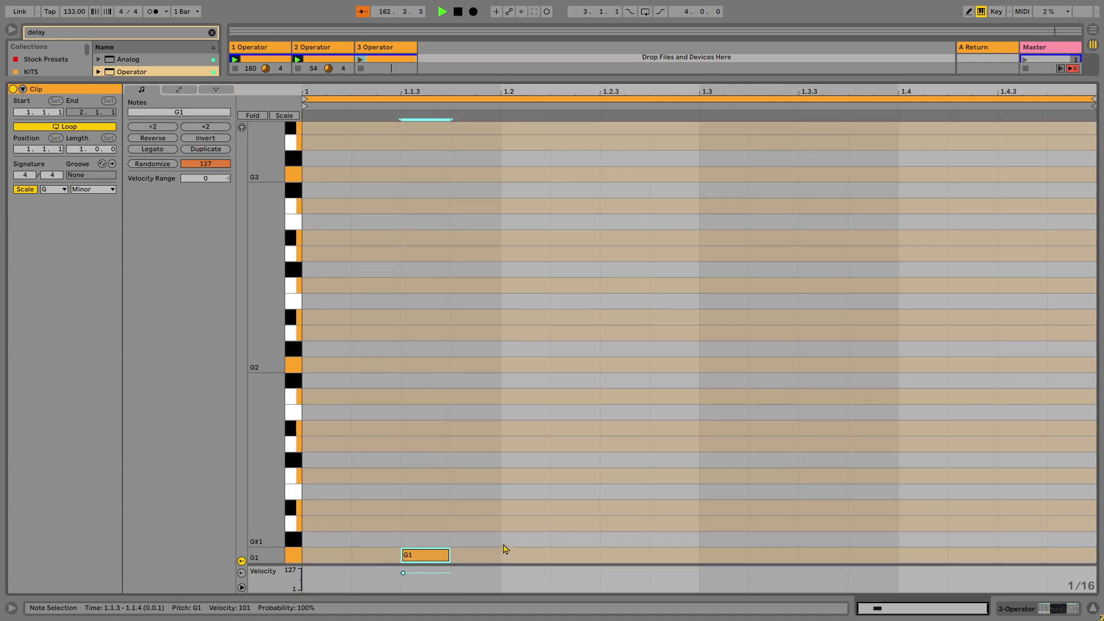
{"action": "scroll", "coordinate": [506, 518], "scroll_direction": "up", "scroll_amount": 3}
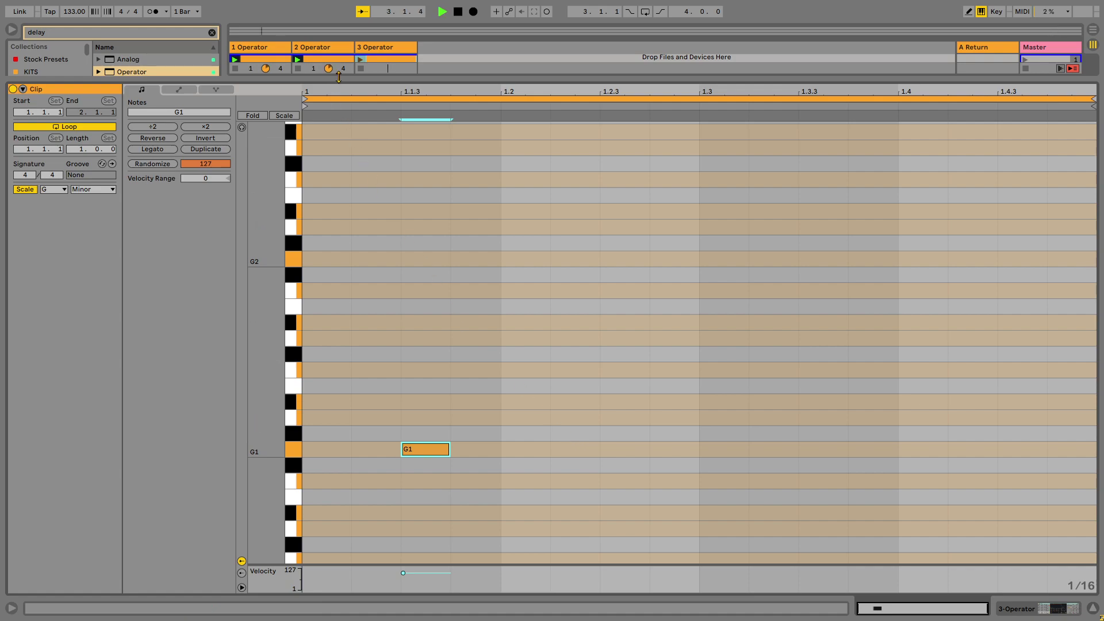
{"action": "left_click", "coordinate": [359, 60]}
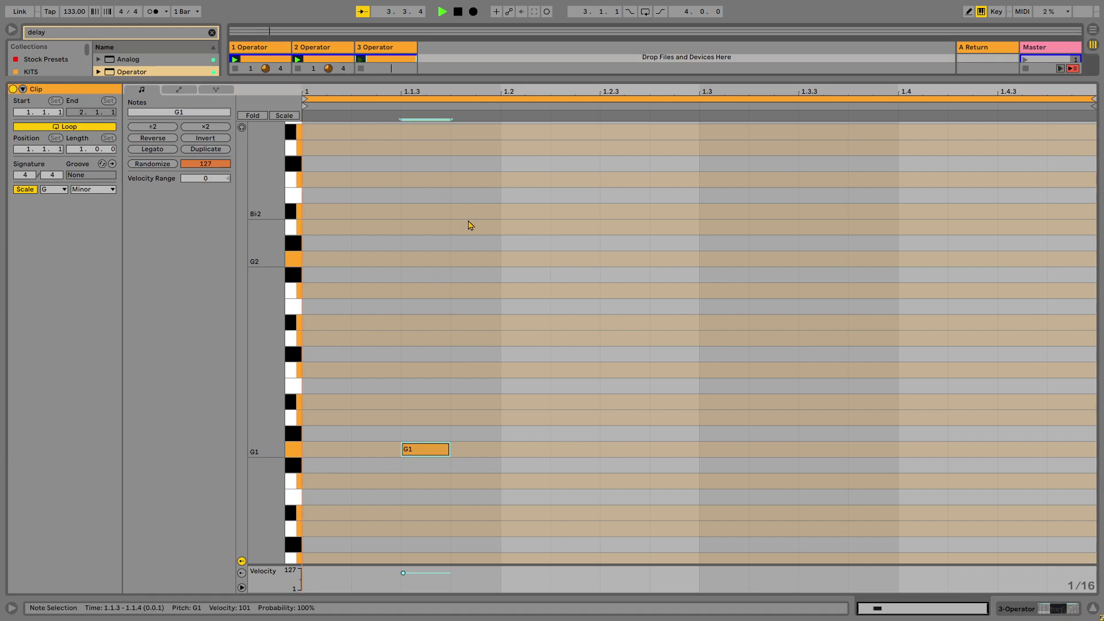
- Add G1 notes at 1.2.2 and 1.4.3 during playback, and show the third track's Operator
{"action": "double_click", "coordinate": [584, 451]}
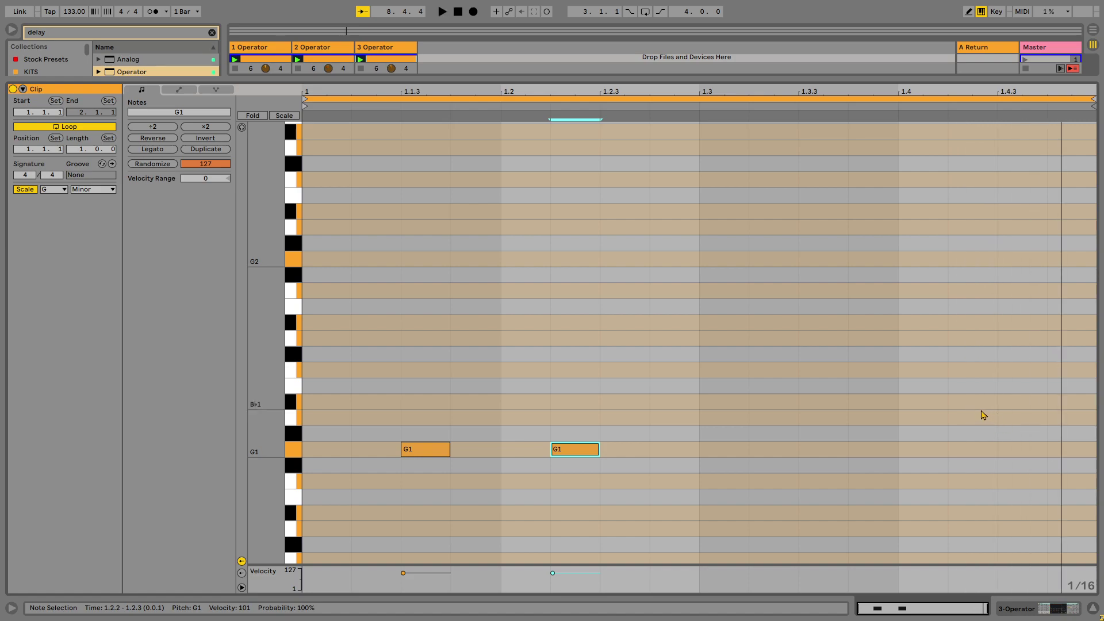
{"action": "double_click", "coordinate": [964, 454]}
{"action": "key", "text": "space"}
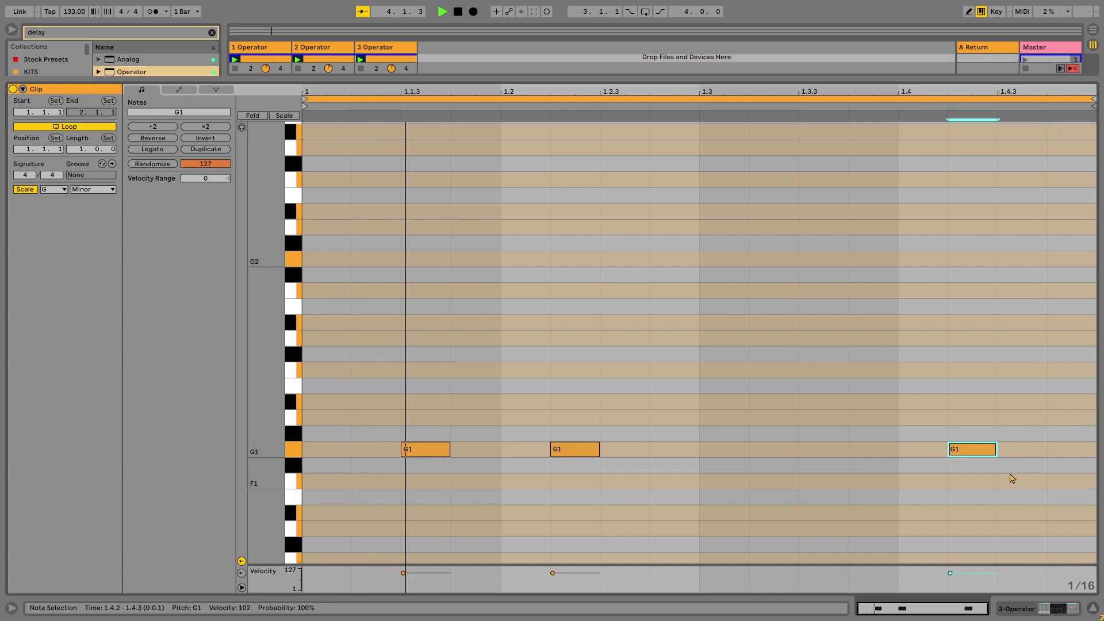
{"action": "left_click_drag", "start_coordinate": [981, 455], "coordinate": [1025, 454]}
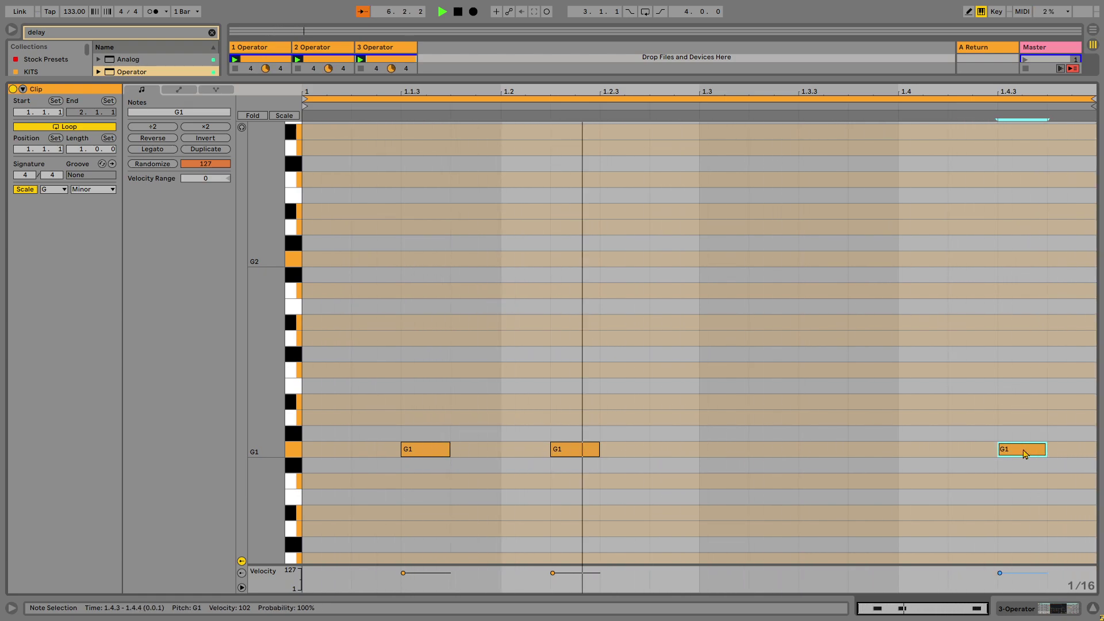
{"action": "left_click", "coordinate": [382, 50]}
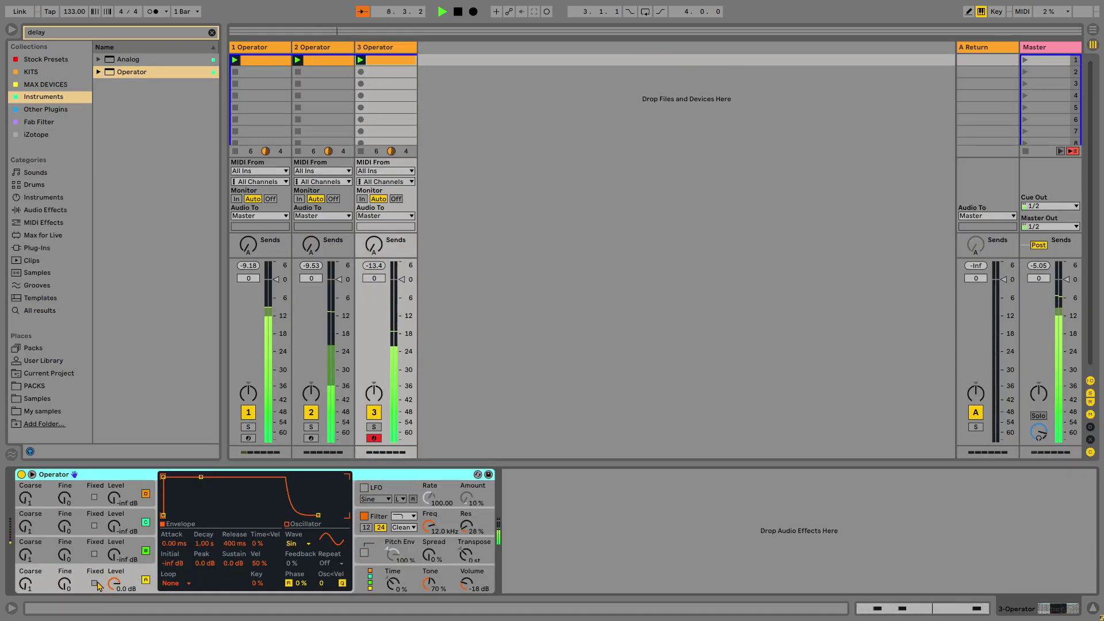
- Raise oscillator B's level to -24 dB and set oscillator A's coarse tuning to 0.5
{"action": "mouse_move", "coordinate": [114, 555]}
{"action": "left_mouse_down"}
{"action": "mouse_move", "coordinate": [114, 540]}
{"action": "mouse_move", "coordinate": [114, 562]}
{"action": "left_mouse_up"}
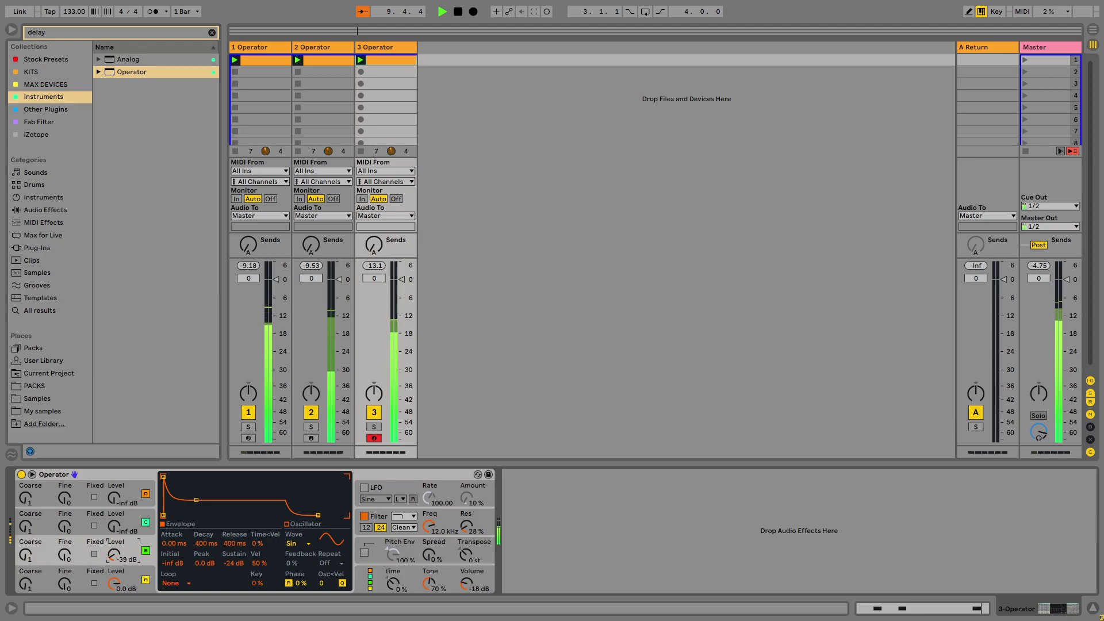
{"action": "left_click", "coordinate": [132, 586]}
{"action": "left_click_drag", "start_coordinate": [25, 583], "coordinate": [25, 592]}
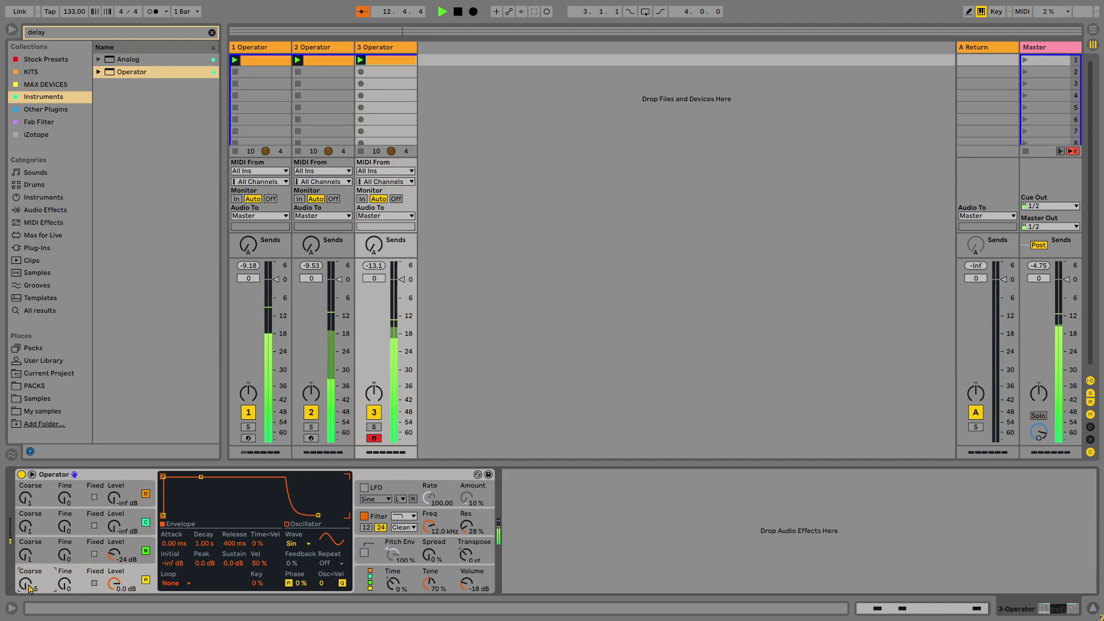
- Set oscillator B's coarse tuning to 4 and shape its envelope to a 638 ms decay with 0.0 dB sustain
{"action": "left_click_drag", "start_coordinate": [25, 556], "coordinate": [25, 549]}
{"action": "left_click_drag", "start_coordinate": [114, 555], "coordinate": [114, 560]}
{"action": "left_click_drag", "start_coordinate": [196, 501], "coordinate": [199, 478]}
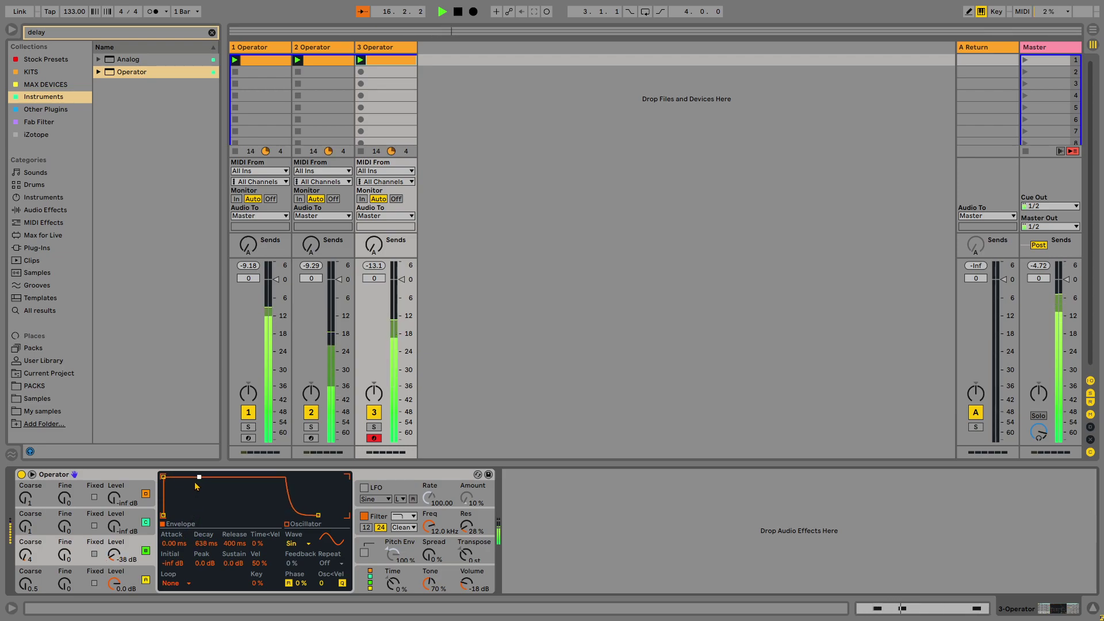
- Set oscillator B's coarse tuning to 2 and its level to -40 dB
{"action": "left_click_drag", "start_coordinate": [125, 559], "coordinate": [125, 573]}
{"action": "left_click_drag", "start_coordinate": [125, 573], "coordinate": [126, 581]}
{"action": "left_click", "coordinate": [21, 562]}
{"action": "left_click_drag", "start_coordinate": [24, 556], "coordinate": [24, 570]}
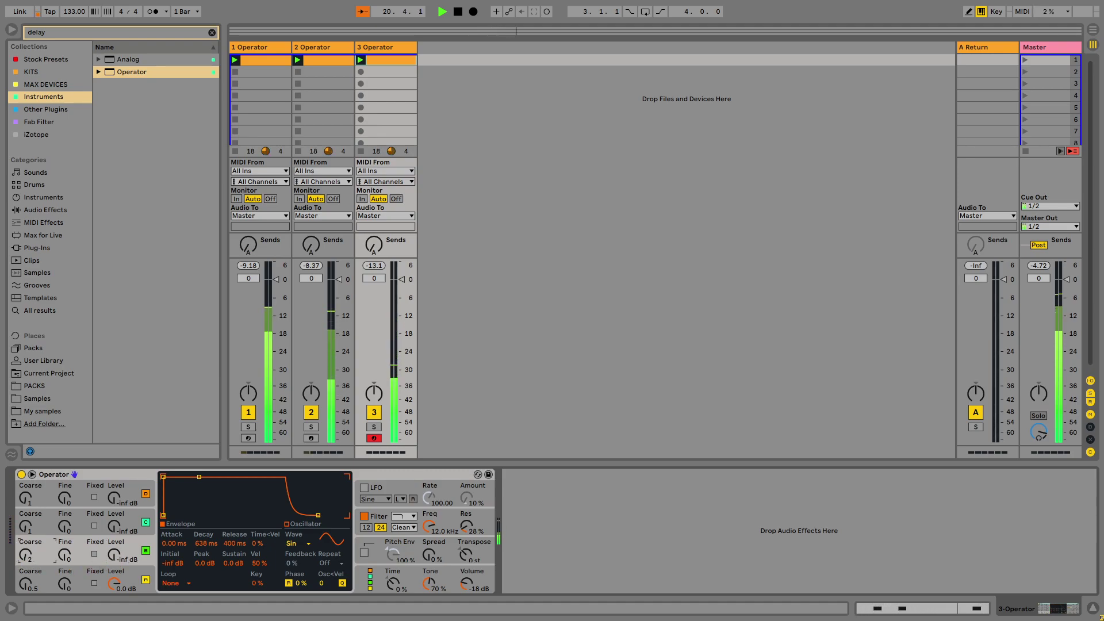
{"action": "mouse_move", "coordinate": [114, 554]}
{"action": "left_mouse_down"}
{"action": "mouse_move", "coordinate": [114, 540]}
{"action": "mouse_move", "coordinate": [121, 558]}
{"action": "left_mouse_up"}
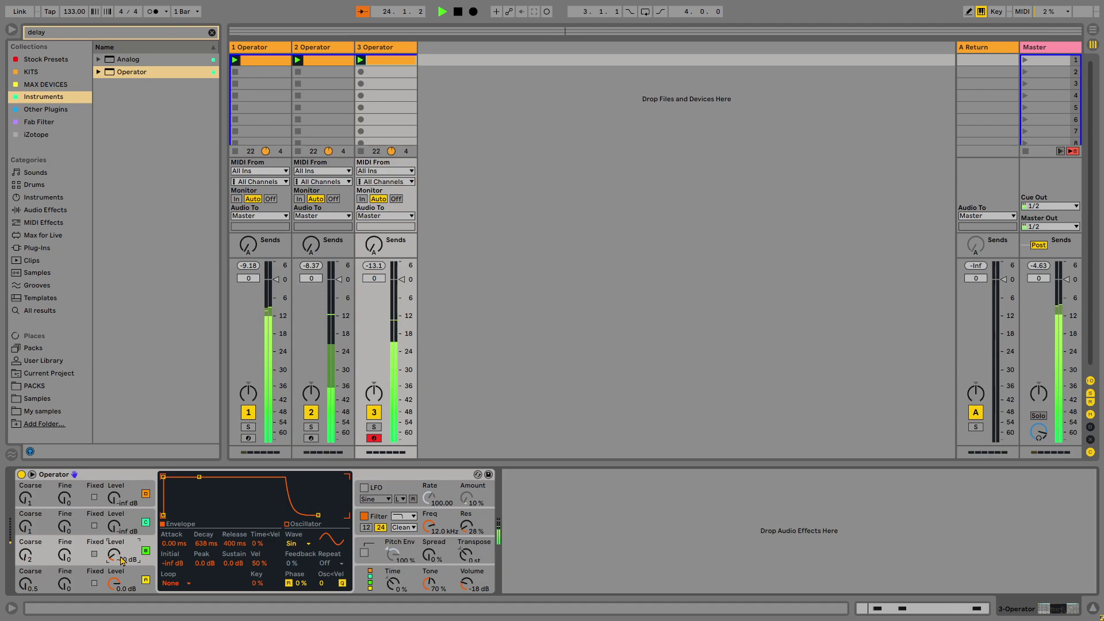
- Switch the bass Operator's filter circuit to PRD
{"action": "left_click", "coordinate": [404, 527]}
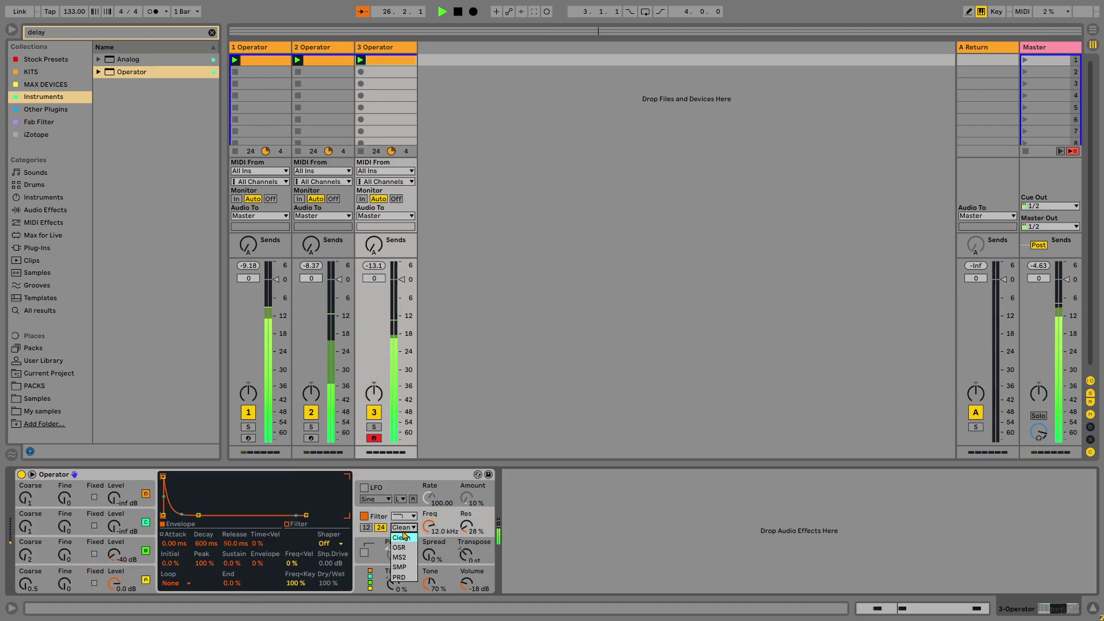
{"action": "left_click", "coordinate": [409, 577]}
- Limit the bass Operator to 1 voice and enable glide in its pitch settings
{"action": "left_click", "coordinate": [139, 579]}
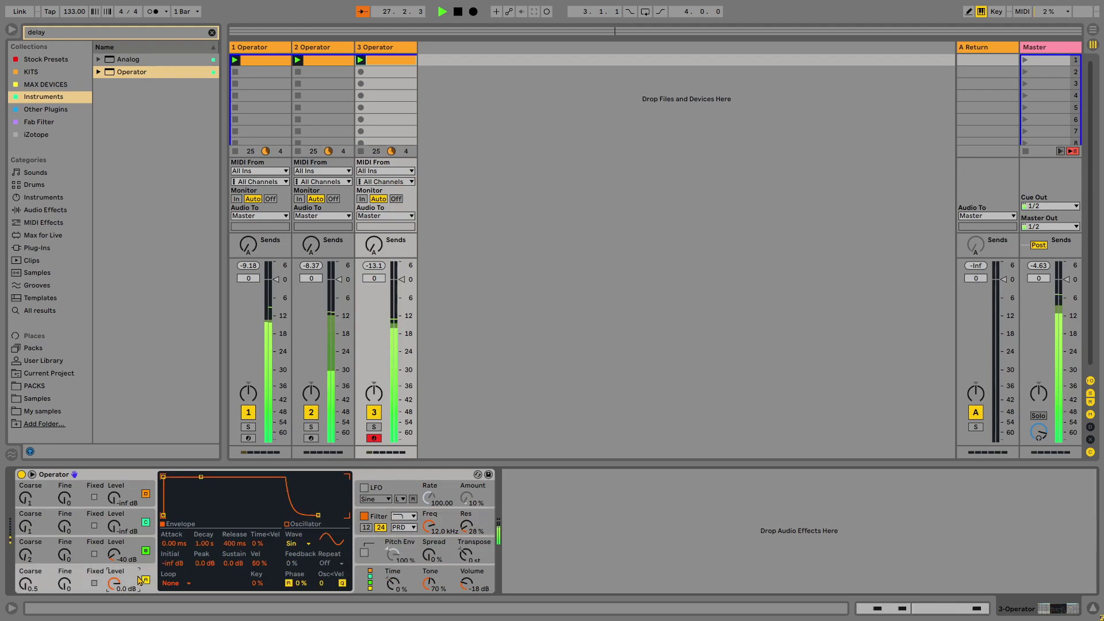
{"action": "left_click", "coordinate": [352, 582]}
{"action": "left_click", "coordinate": [168, 583]}
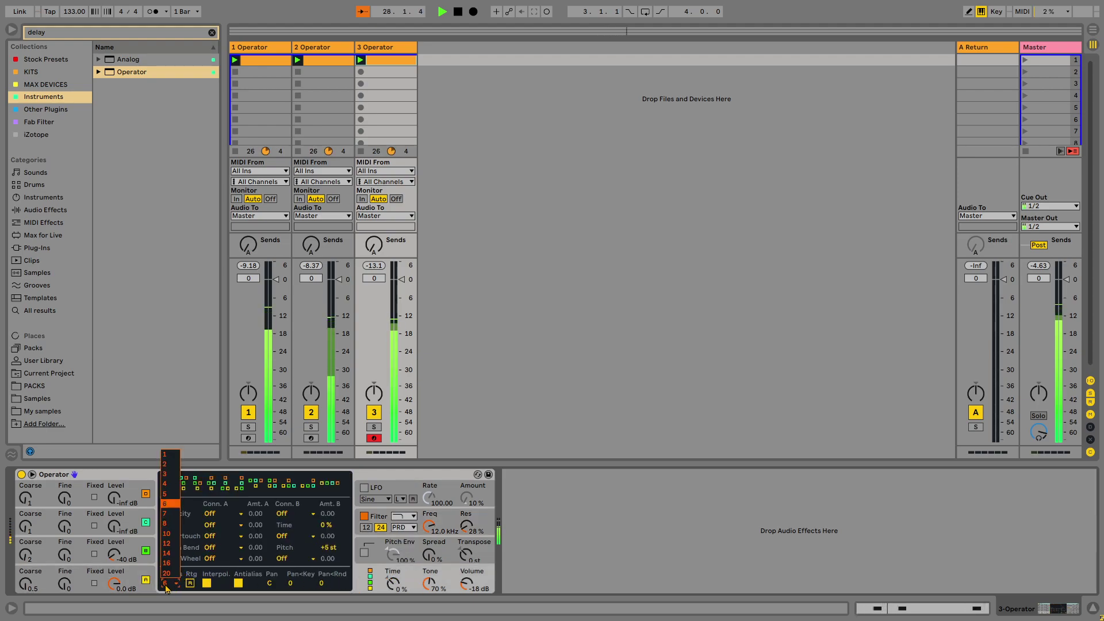
{"action": "left_click", "coordinate": [165, 455]}
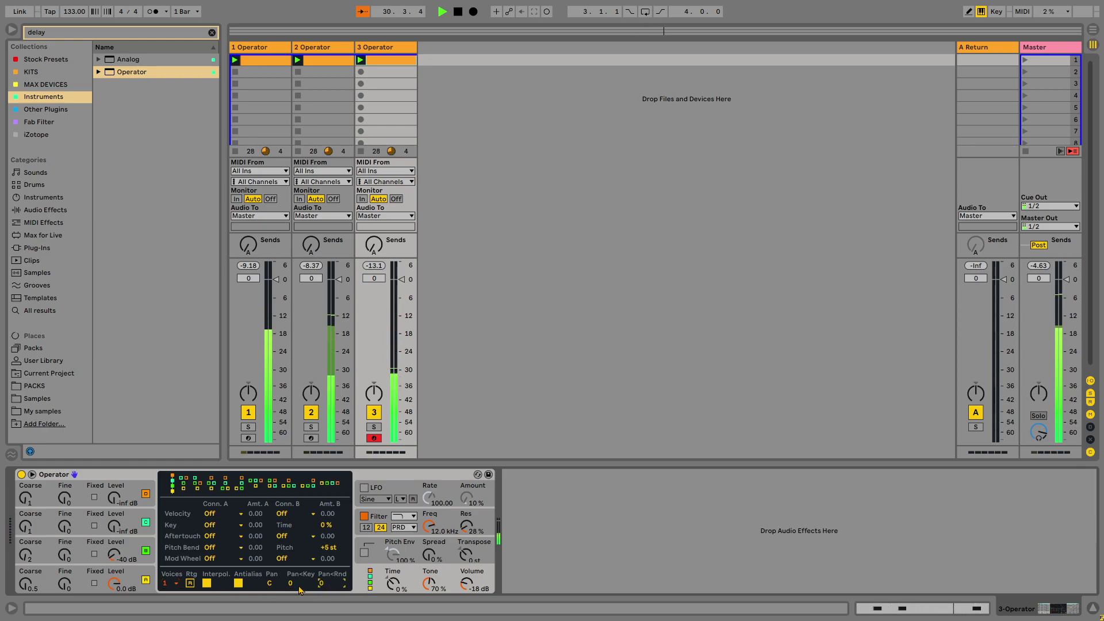
{"action": "left_click", "coordinate": [373, 561]}
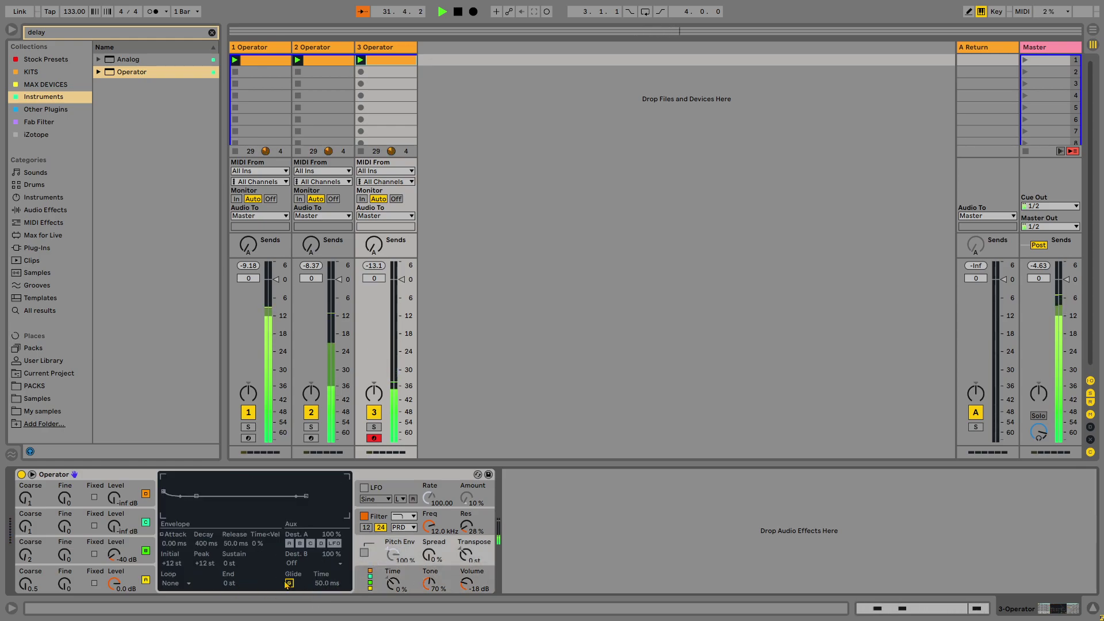
{"action": "left_click", "coordinate": [331, 583]}
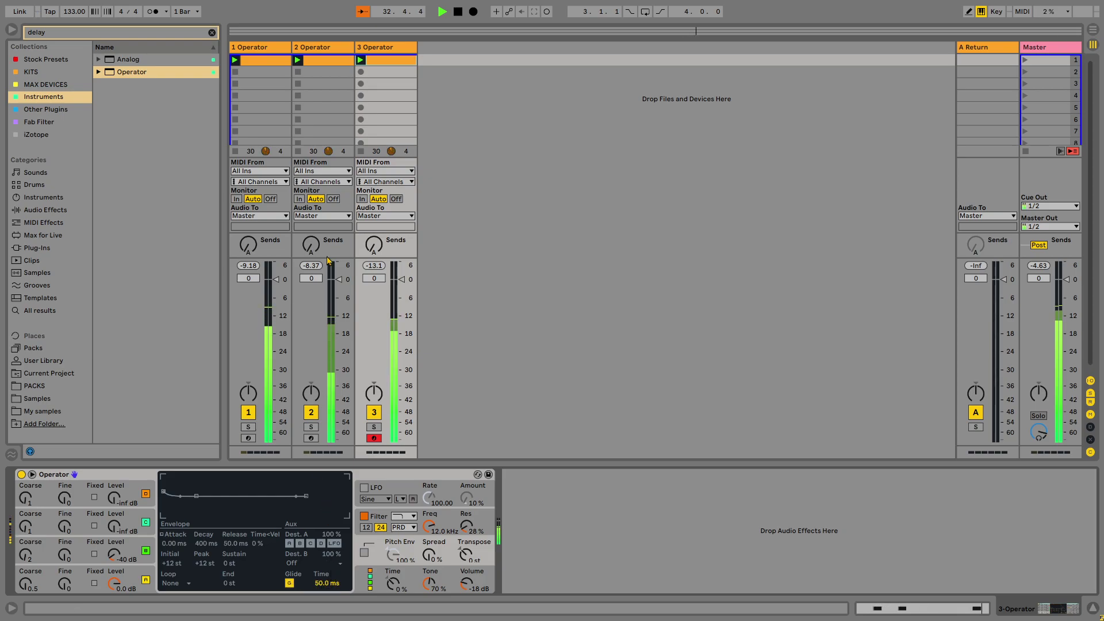
- Add a G2 note at 1.4.4 to the third track's clip and lengthen the G1 note at 1.4.3 to overlap it
{"action": "double_click", "coordinate": [380, 60]}
{"action": "key", "text": "space"}
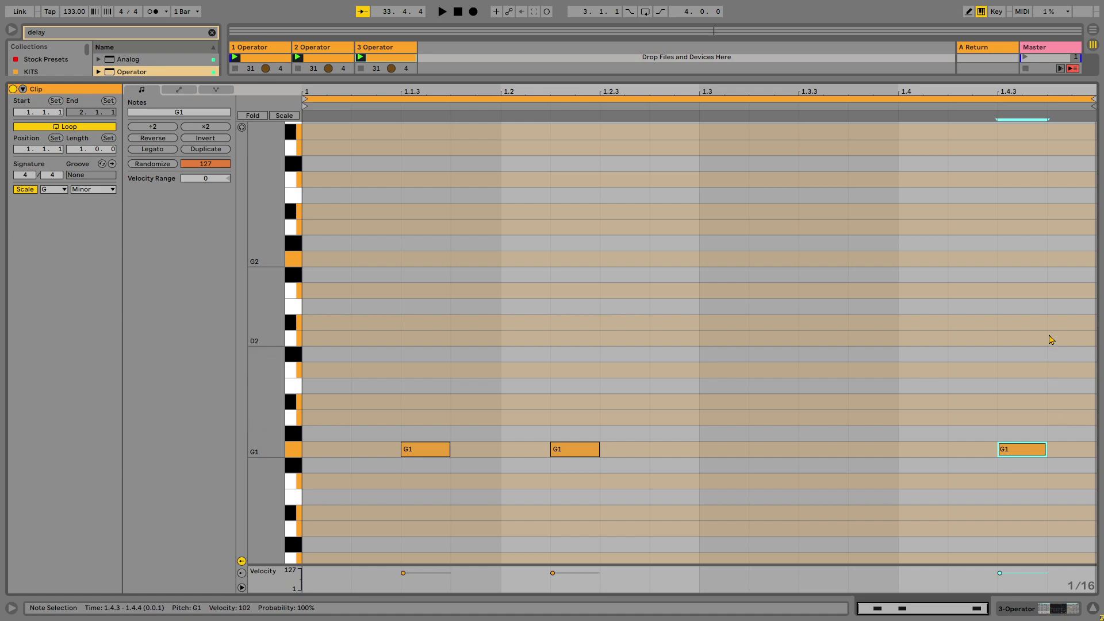
{"action": "double_click", "coordinate": [1060, 260]}
{"action": "key", "text": "space"}
{"action": "left_click_drag", "start_coordinate": [1047, 449], "coordinate": [1055, 449]}
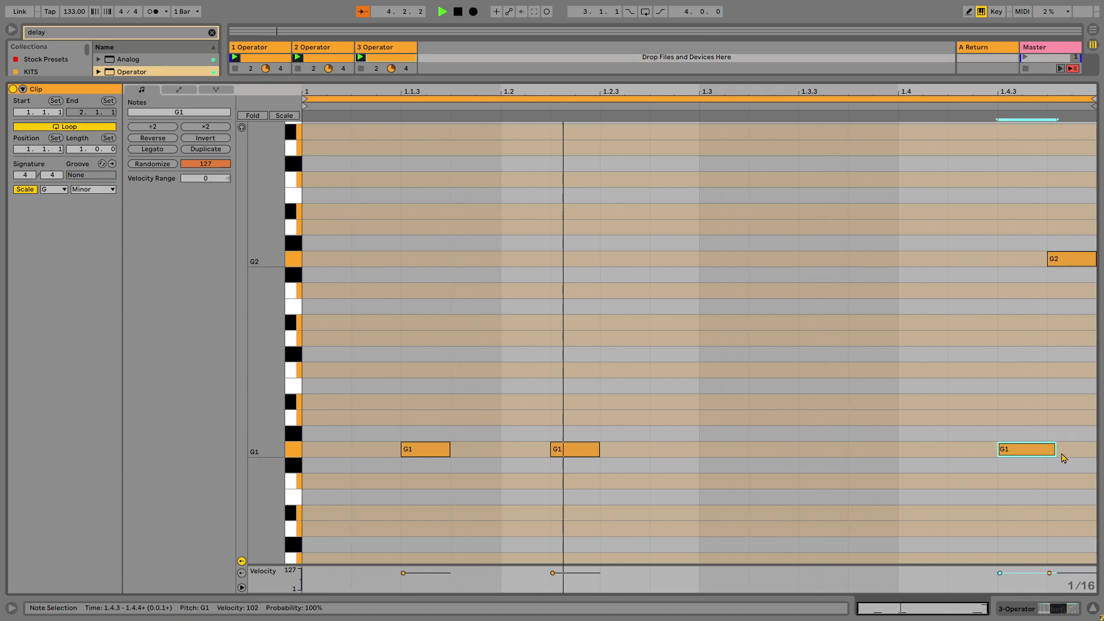
- Move the G2 note to A1 at 1.4.2 and audition the loop
{"action": "left_click_drag", "start_coordinate": [1054, 261], "coordinate": [995, 416]}
{"action": "key", "text": "space"}
{"action": "key", "text": "space"}
{"action": "key", "text": "space"}
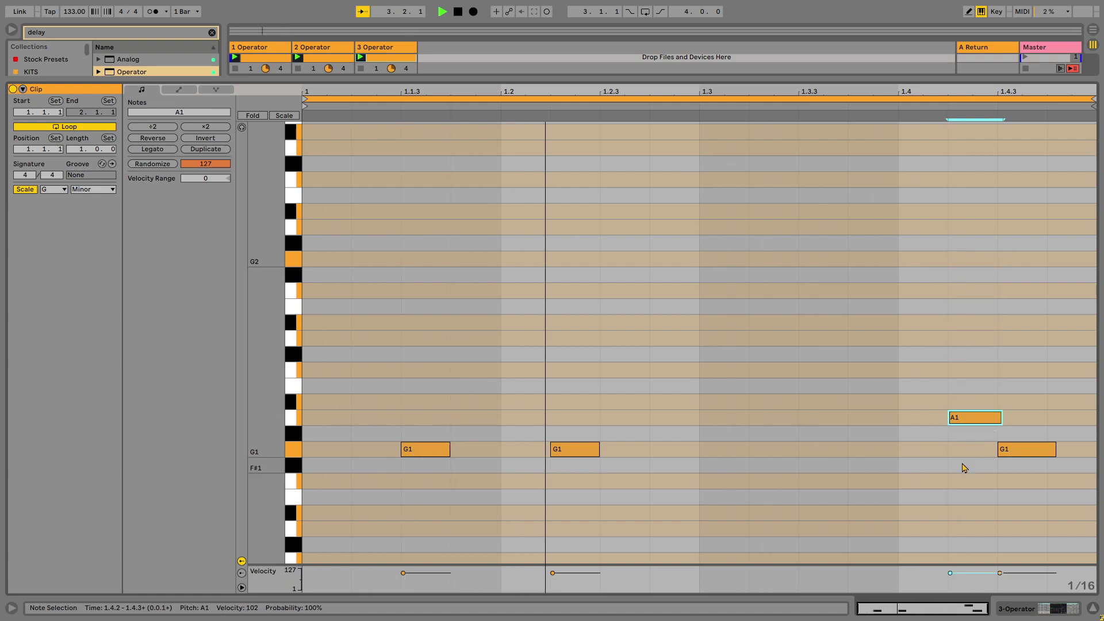
{"action": "key", "text": "space"}
- Try the A1 note as G#1 at 1.4.4 during playback and delete it
{"action": "left_click_drag", "start_coordinate": [993, 420], "coordinate": [1077, 434]}
{"action": "key", "text": "space"}
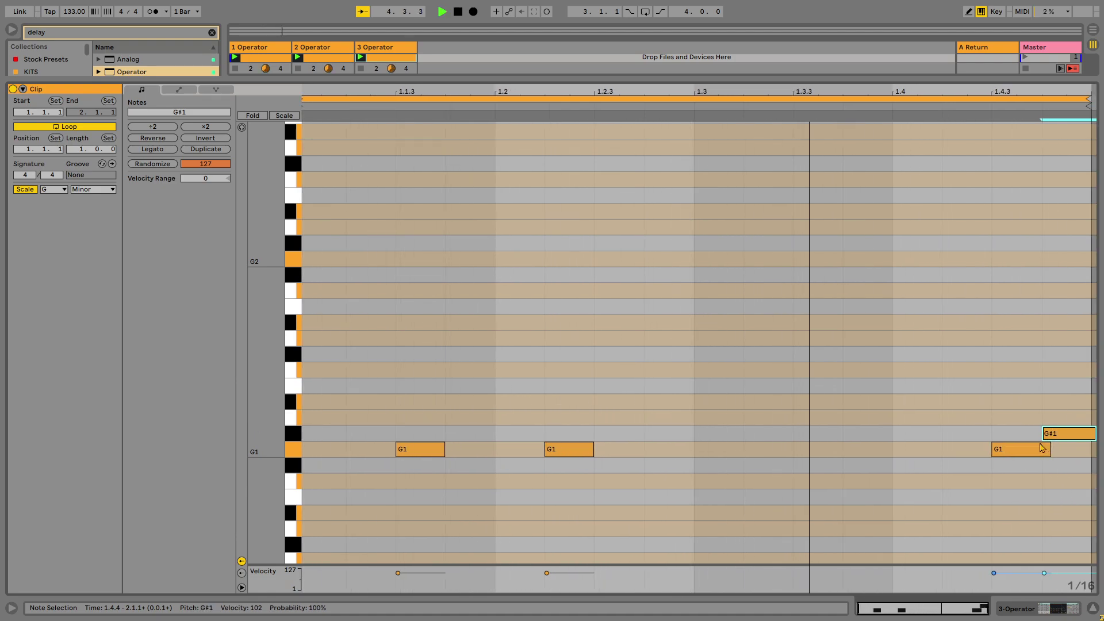
{"action": "double_click", "coordinate": [1072, 429]}
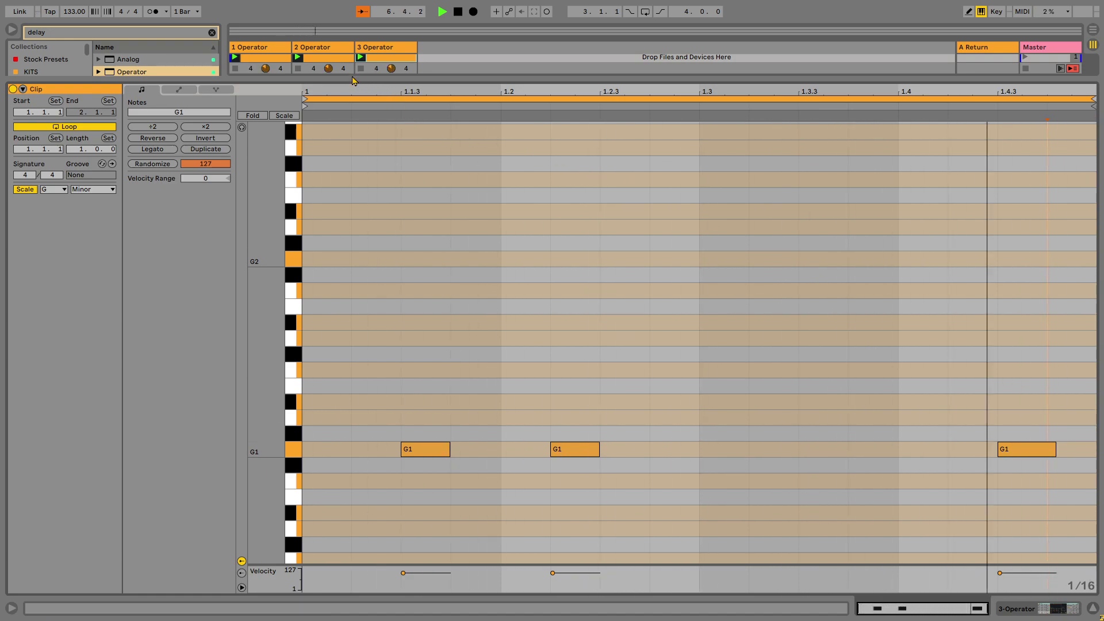
- Add a G1 note at 1.3.2 in the bass clip and lengthen it to 1.4.1
{"action": "key", "text": "space"}
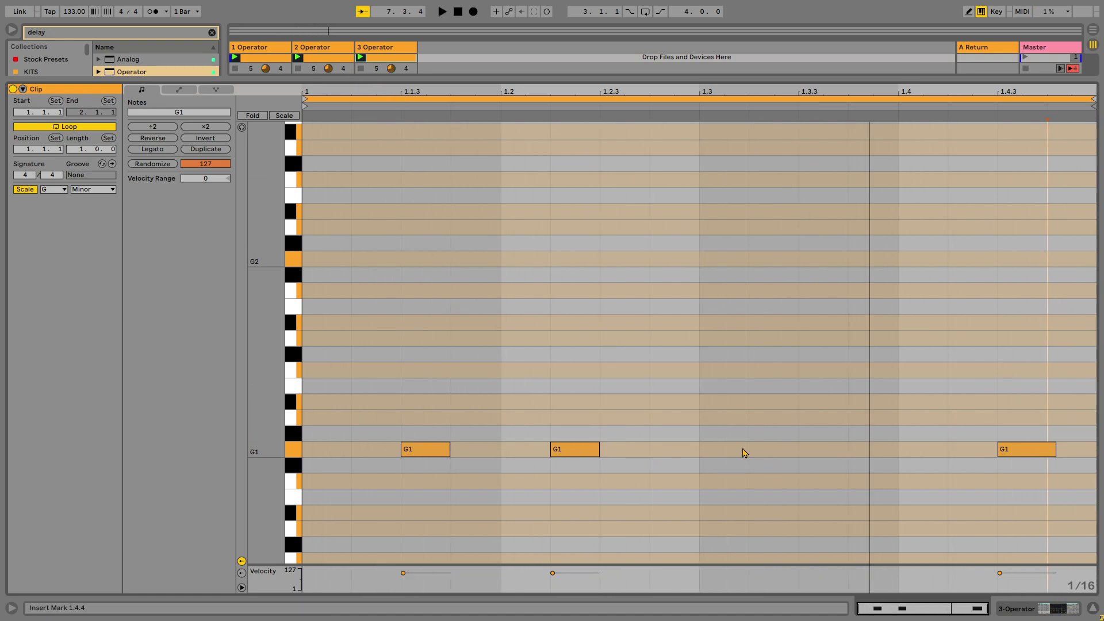
{"action": "double_click", "coordinate": [769, 455]}
{"action": "double_click", "coordinate": [820, 450]}
{"action": "key", "text": "space"}
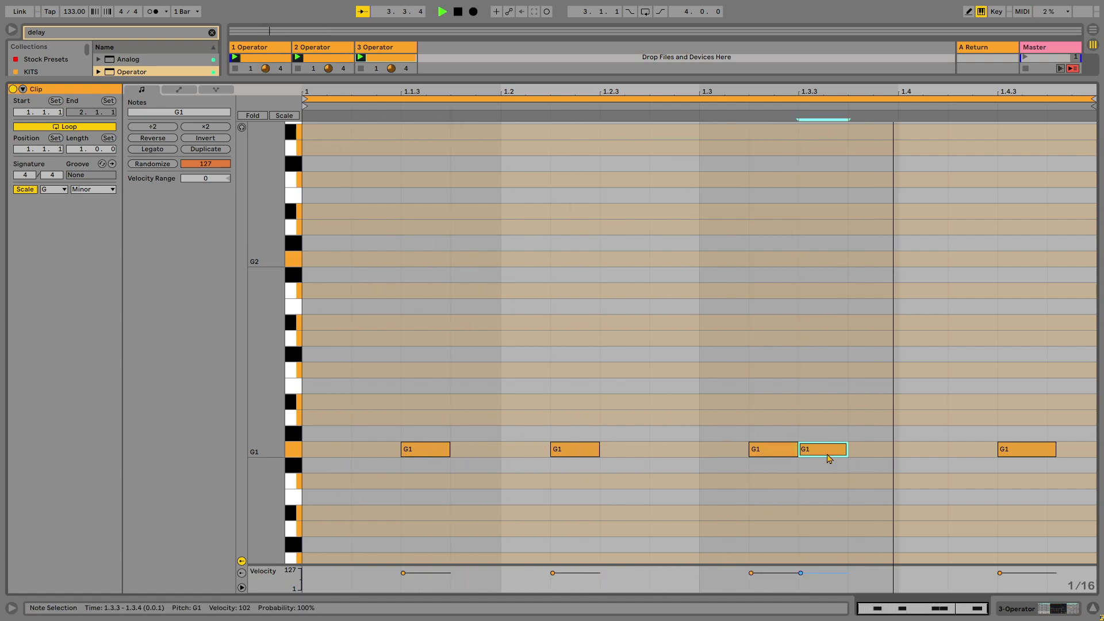
{"action": "double_click", "coordinate": [801, 448]}
{"action": "left_click_drag", "start_coordinate": [873, 445], "coordinate": [898, 449]}
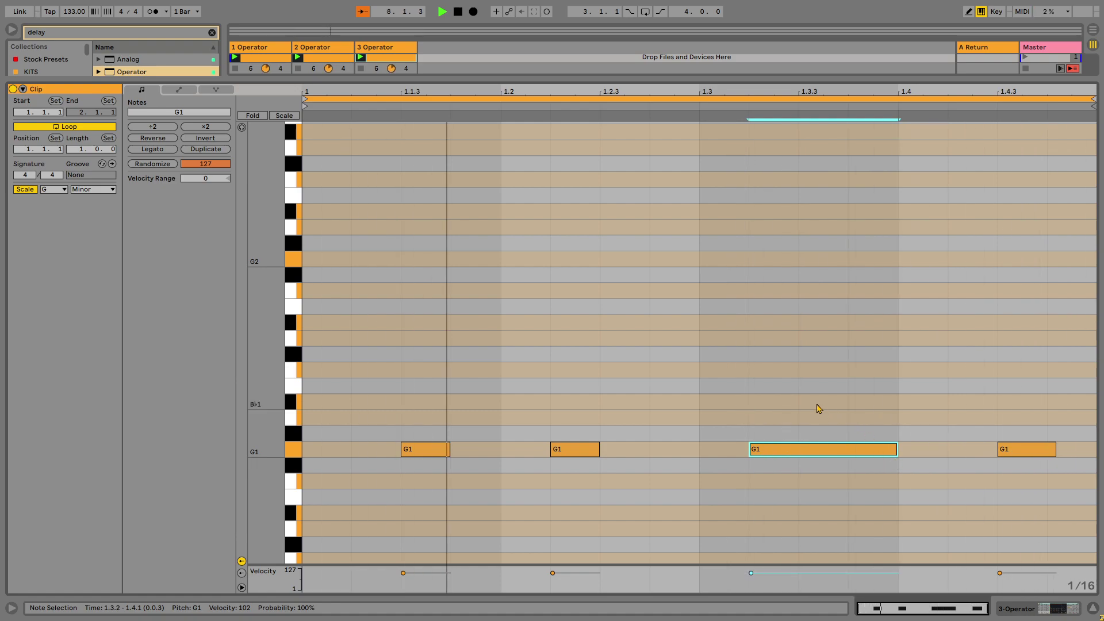
- Shrink the clip editor, show the third track's Operator, and lower that track's volume to -7.4 dB
{"action": "left_click_drag", "start_coordinate": [445, 79], "coordinate": [503, 616]}
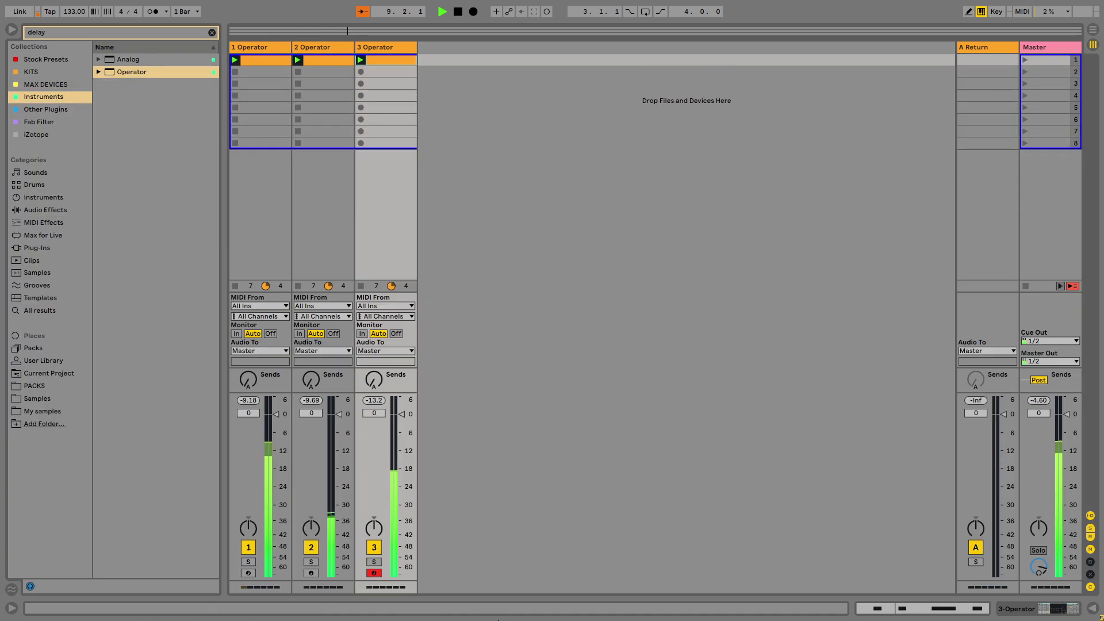
{"action": "double_click", "coordinate": [393, 62]}
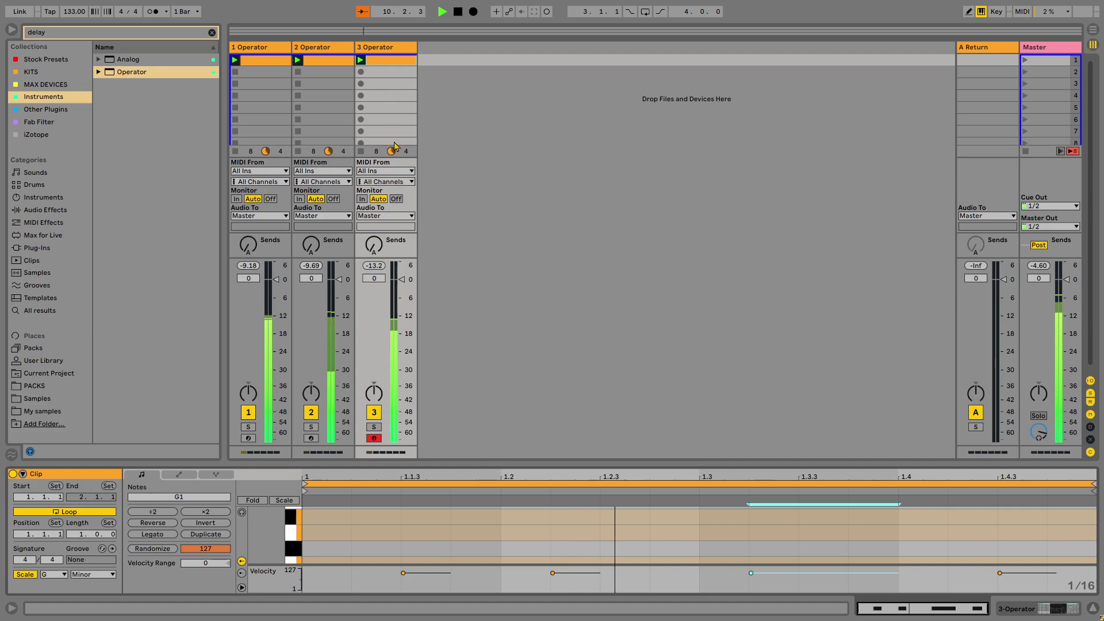
{"action": "double_click", "coordinate": [375, 48]}
{"action": "left_click_drag", "start_coordinate": [414, 362], "coordinate": [414, 377]}
{"action": "left_click_drag", "start_coordinate": [401, 295], "coordinate": [403, 302]}
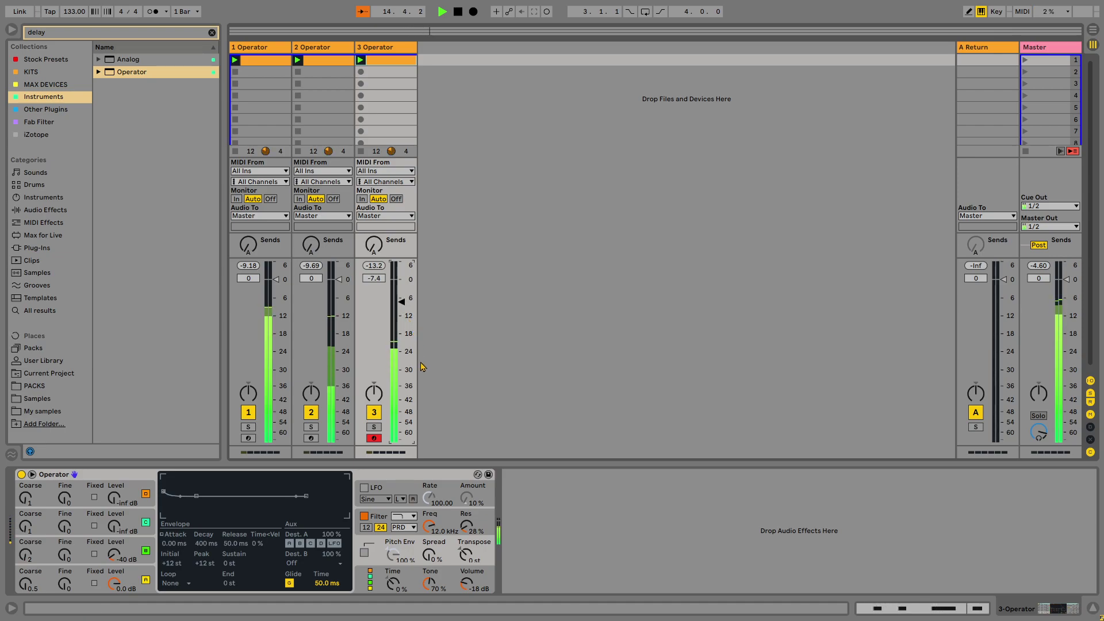
- Search the browser for "delay" and load the Delay effect onto return track A
{"action": "key", "text": "ctrl+f"}
{"action": "key", "text": "BackSpace"}
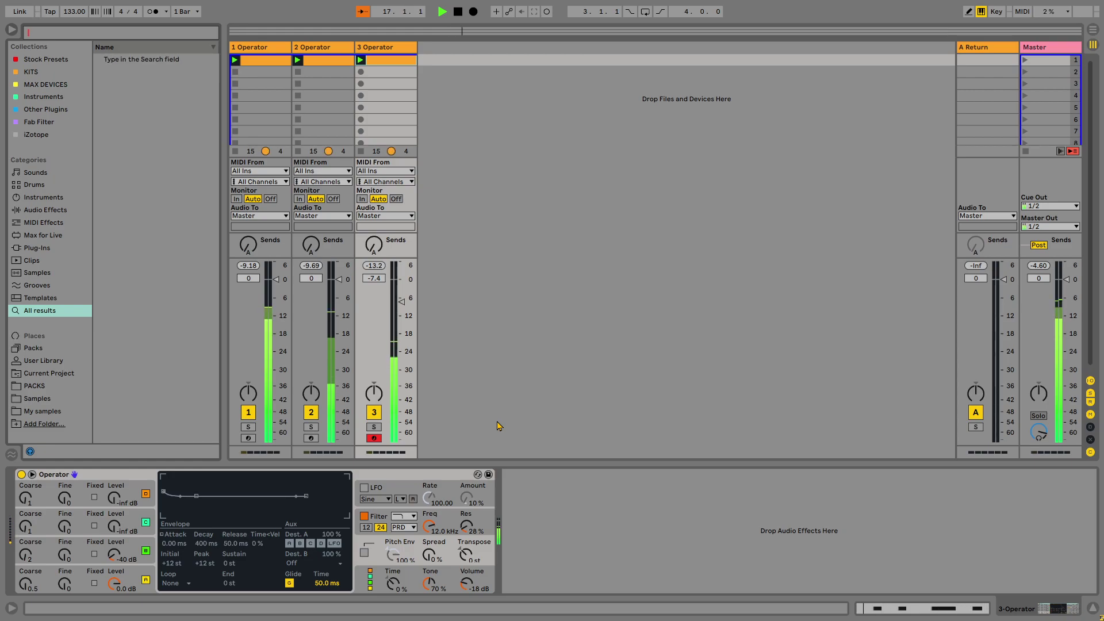
{"action": "type", "text": "delay"}
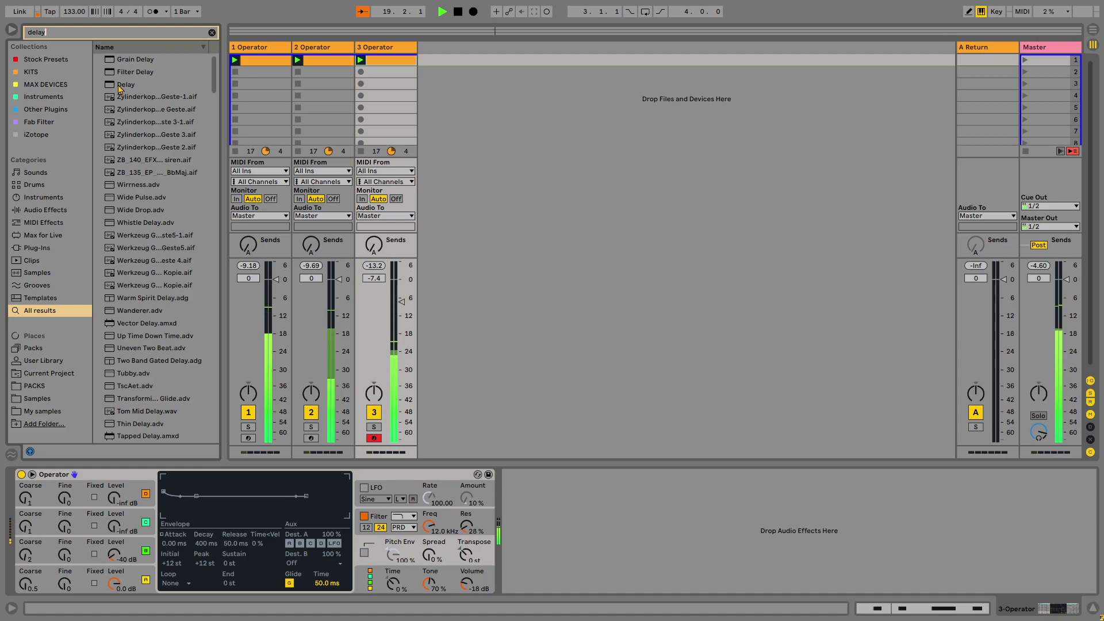
{"action": "left_click", "coordinate": [985, 51]}
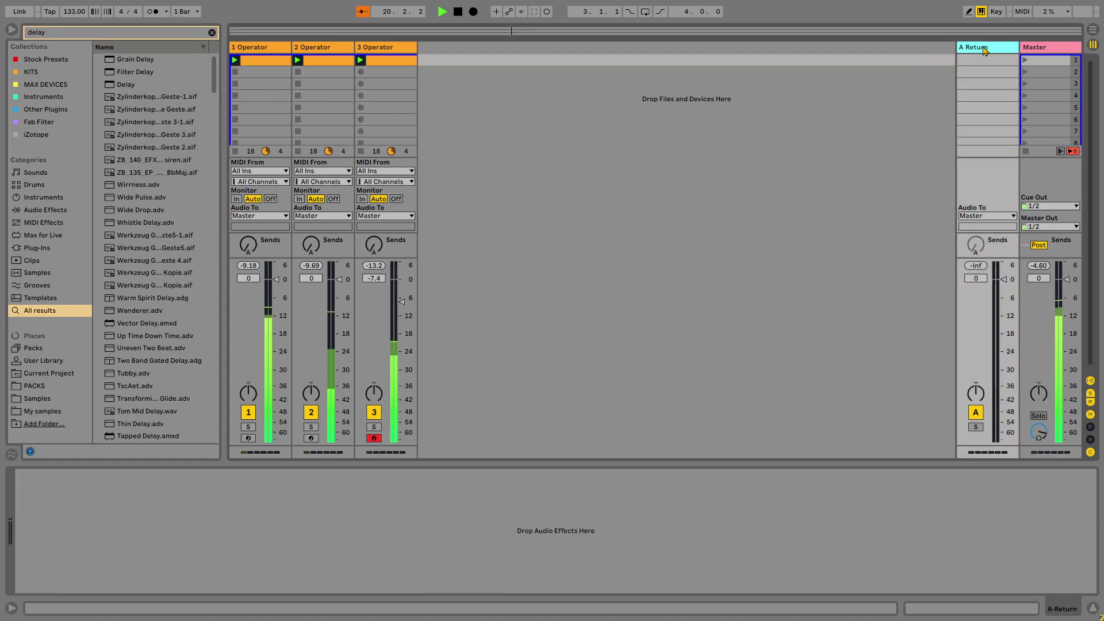
{"action": "left_click_drag", "start_coordinate": [118, 85], "coordinate": [964, 51]}
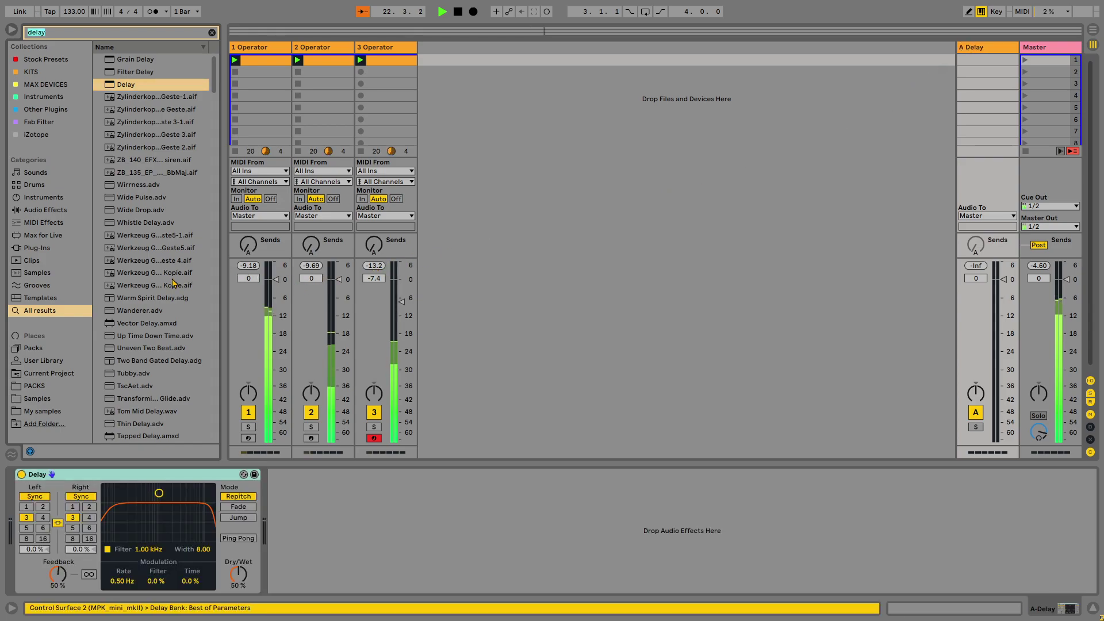
- Insert EQ Eight ahead of Delay on return A and set its band 1 to a low cut at 138 Hz
{"action": "type", "text": "eq"}
{"action": "left_click_drag", "start_coordinate": [135, 74], "coordinate": [139, 534]}
{"action": "left_click", "coordinate": [65, 577]}
{"action": "left_click", "coordinate": [65, 509]}
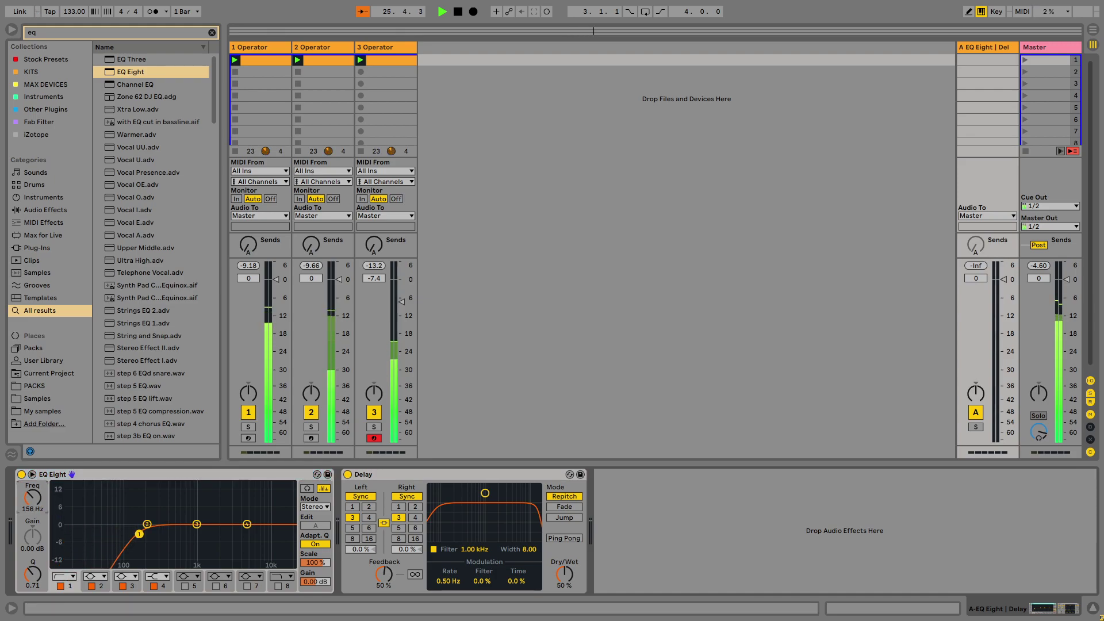
{"action": "left_click_drag", "start_coordinate": [40, 502], "coordinate": [40, 504]}
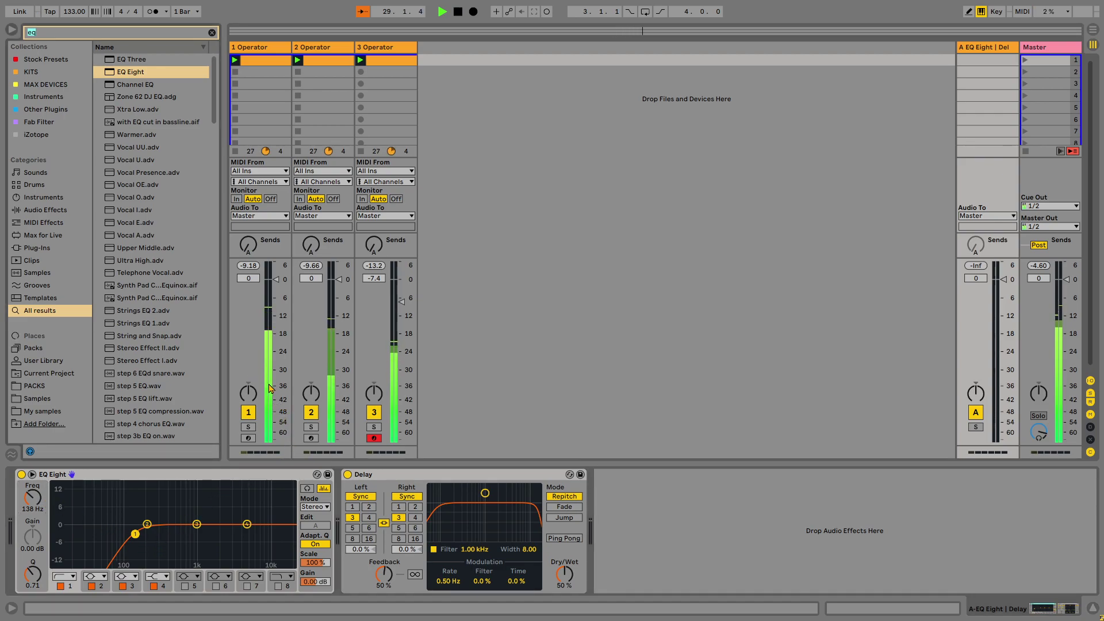
- Add Saturator to return A with a 5 dB Drive and raise the third track's Send A
{"action": "key", "text": "ctrl+f"}
{"action": "type", "text": "sa"}
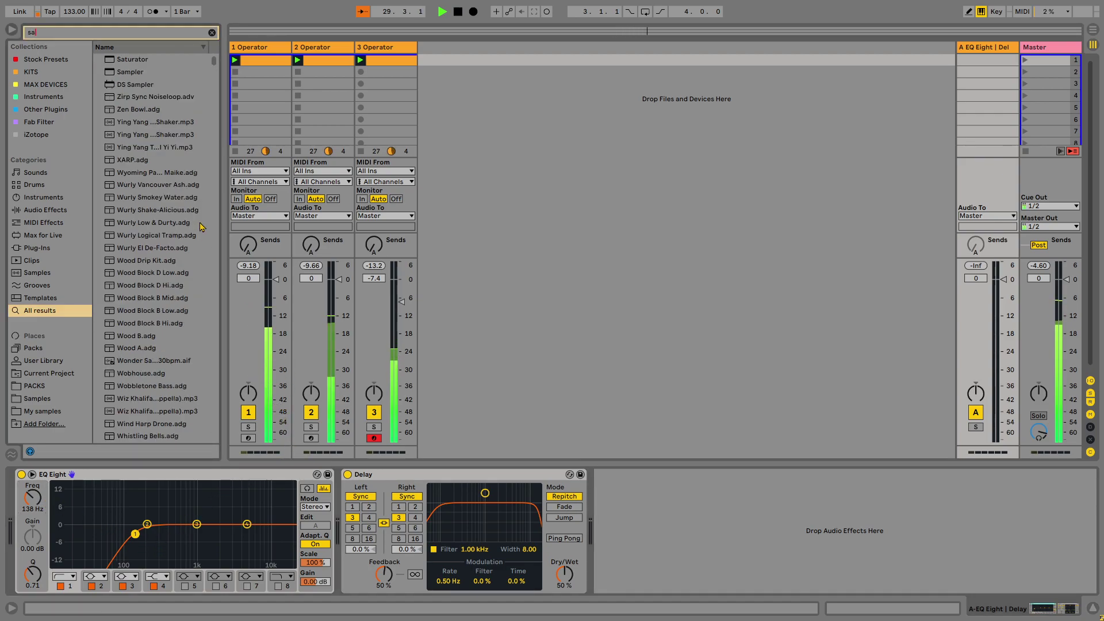
{"action": "double_click", "coordinate": [132, 60]}
{"action": "left_click", "coordinate": [608, 508]}
{"action": "type", "text": "5"}
{"action": "key", "text": "Return"}
{"action": "left_click_drag", "start_coordinate": [373, 255], "coordinate": [372, 246]}
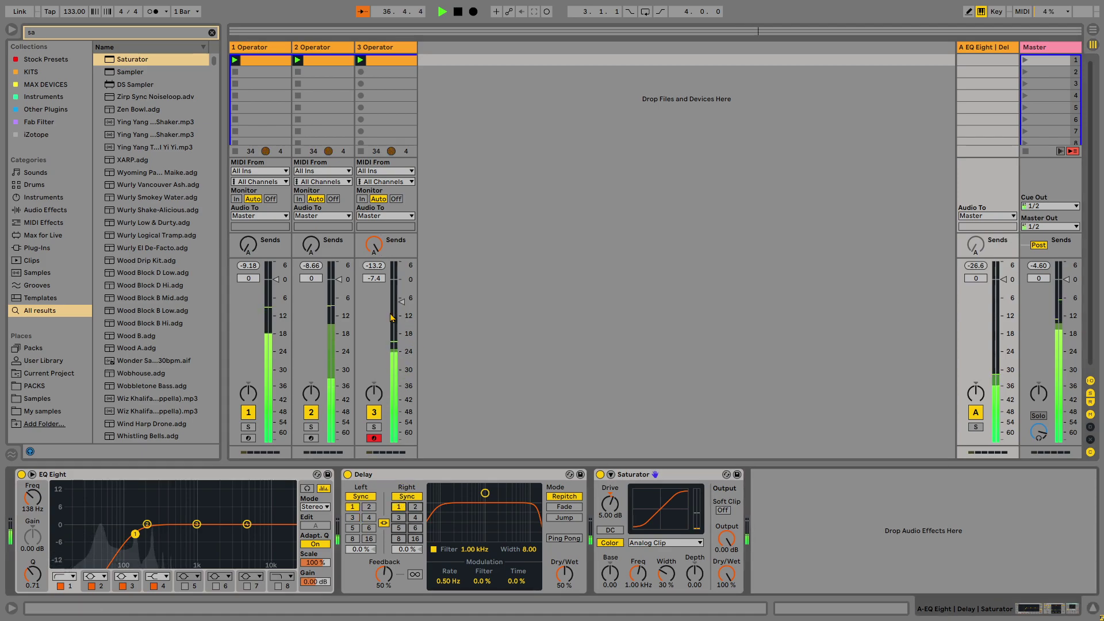
- Delete Delay from return A and set its Saturator's Drive to 17.7 dB, soloing the return only for these edits
{"action": "left_click", "coordinate": [976, 427]}
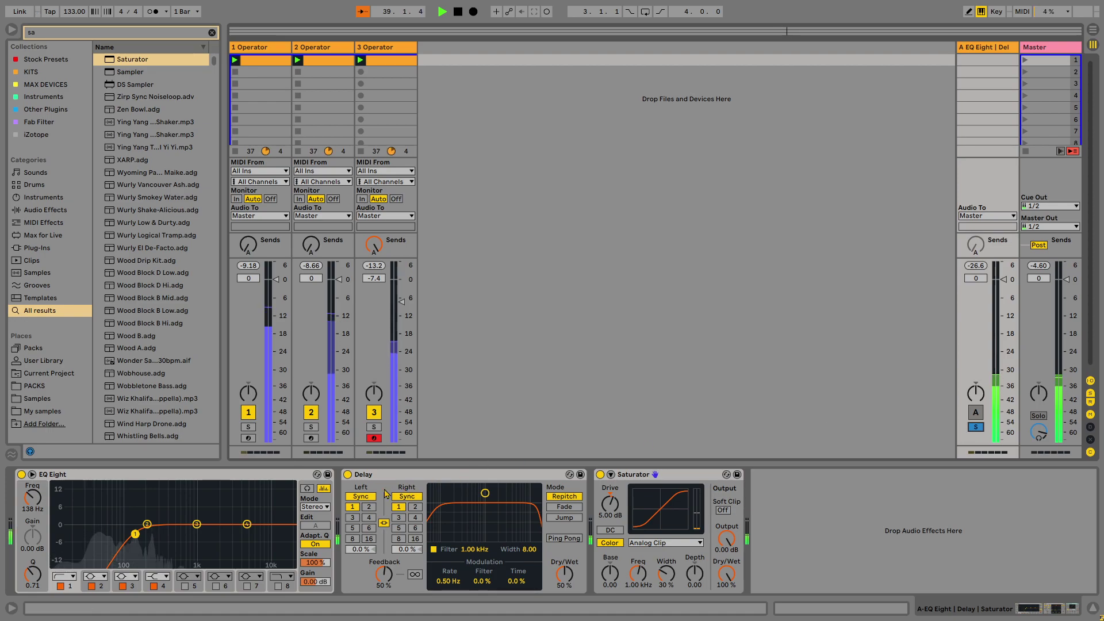
{"action": "left_click", "coordinate": [446, 476]}
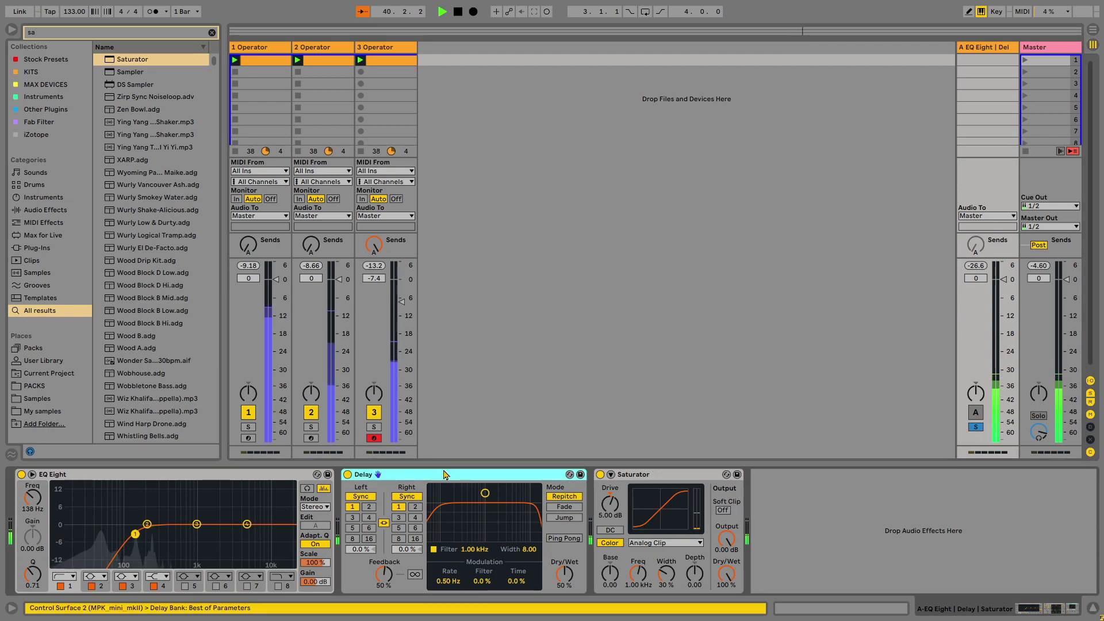
{"action": "key", "text": "Delete"}
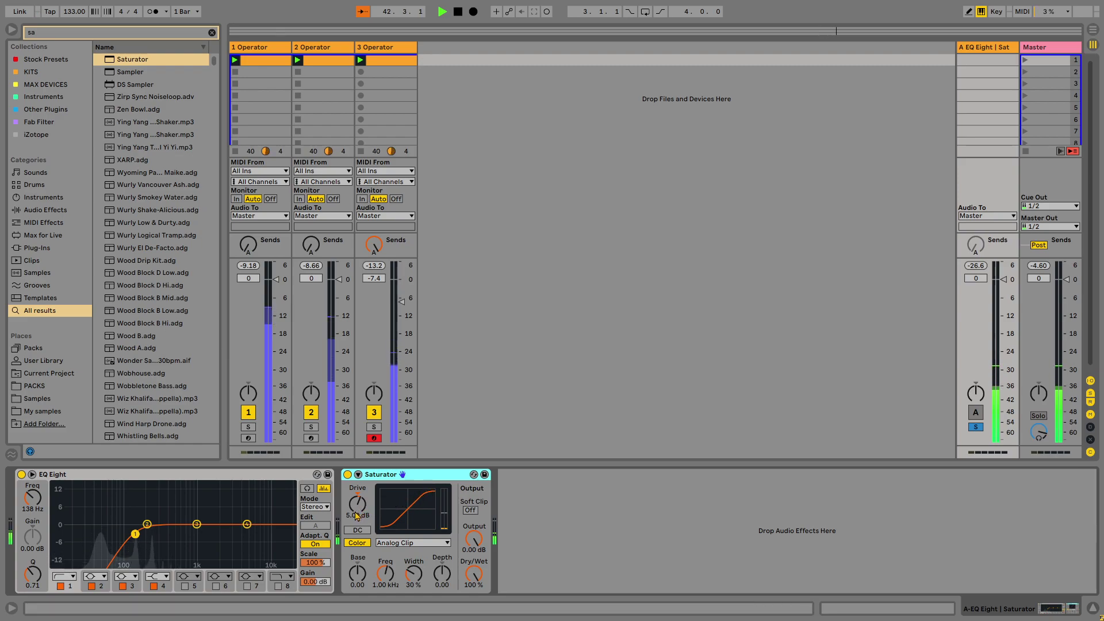
{"action": "left_click_drag", "start_coordinate": [364, 504], "coordinate": [364, 470]}
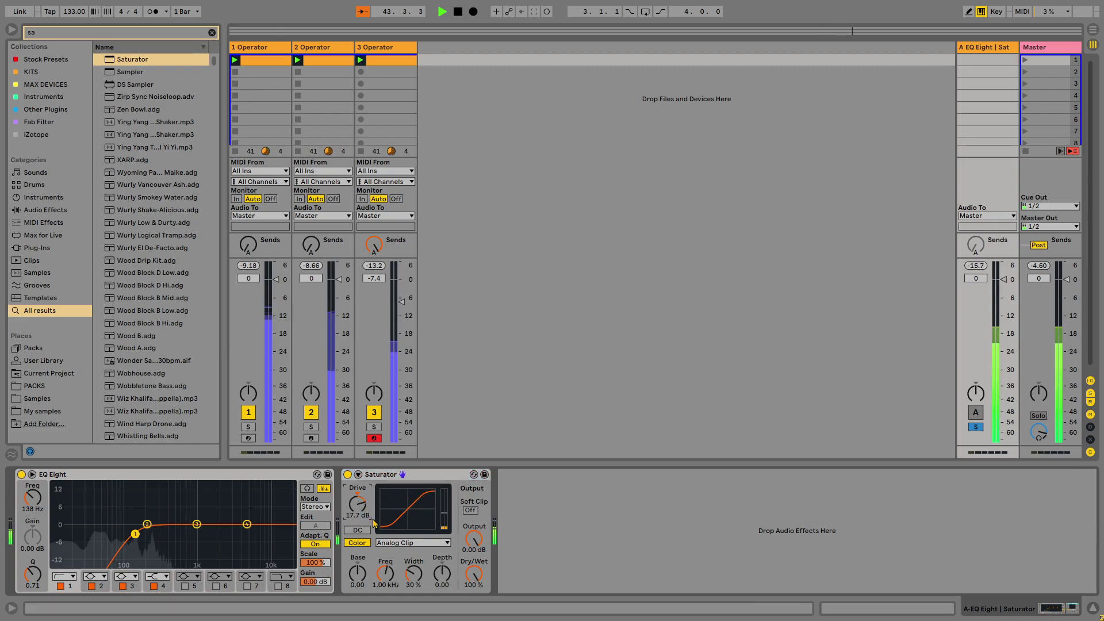
{"action": "left_click", "coordinate": [975, 427]}
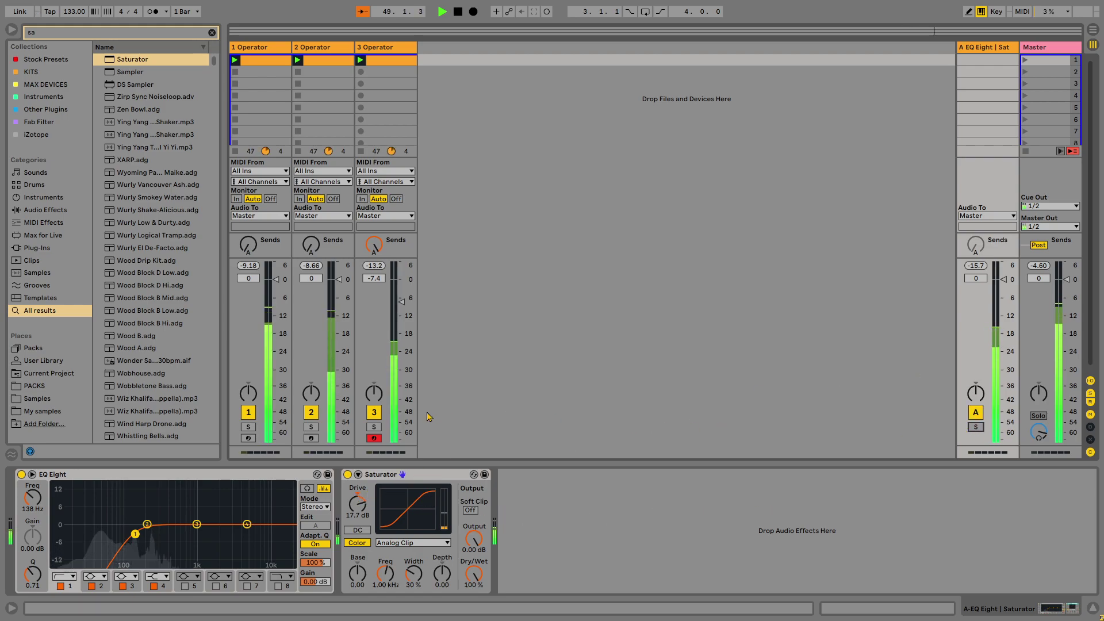
- Search the browser for "dela" and load the Delay effect after Saturator on return track A
{"action": "key", "text": "ctrl+f"}
{"action": "type", "text": "eq"}
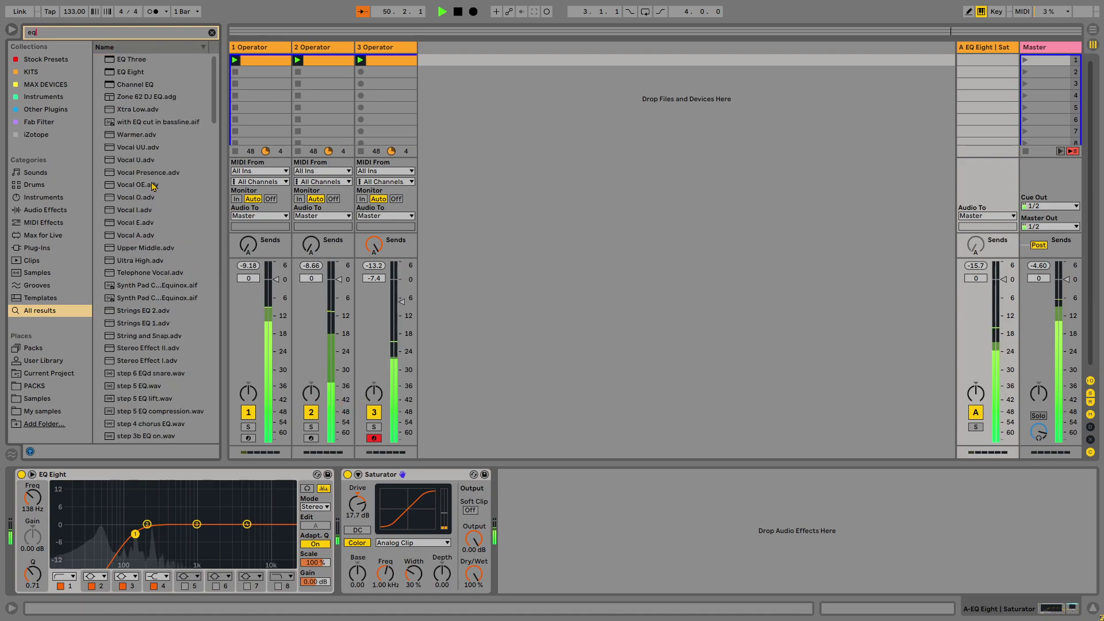
{"action": "key", "text": "ctrl+f"}
{"action": "type", "text": "dela"}
{"action": "double_click", "coordinate": [121, 85]}
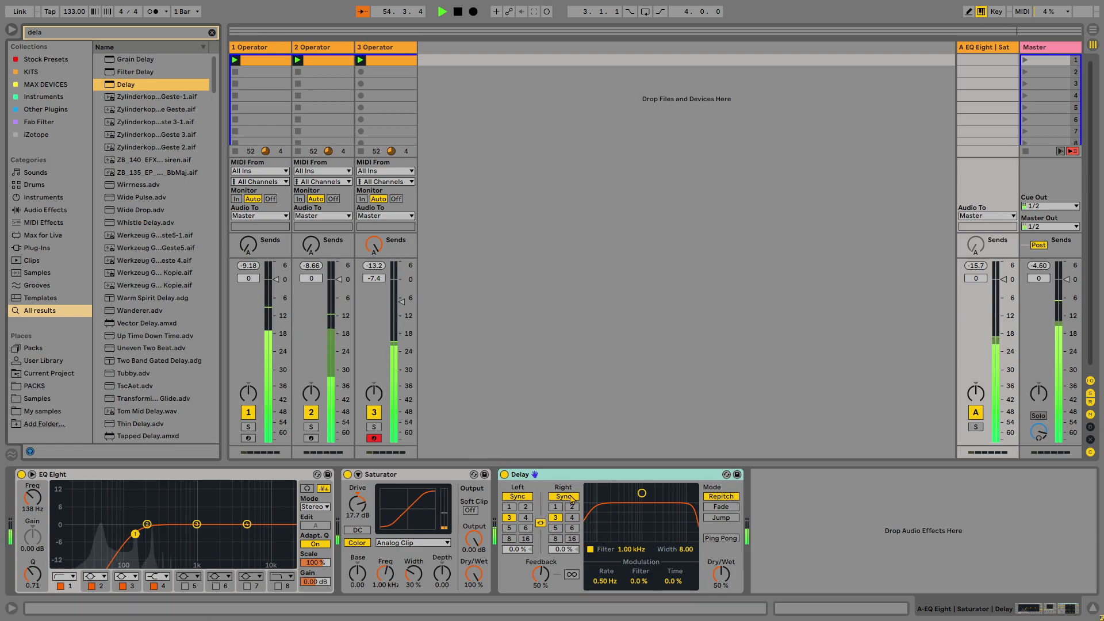
- Unlink Delay's times as 1 left and 2 right, with 80% Feedback and 33% Dry/Wet, soloing return A
{"action": "left_click", "coordinate": [556, 510]}
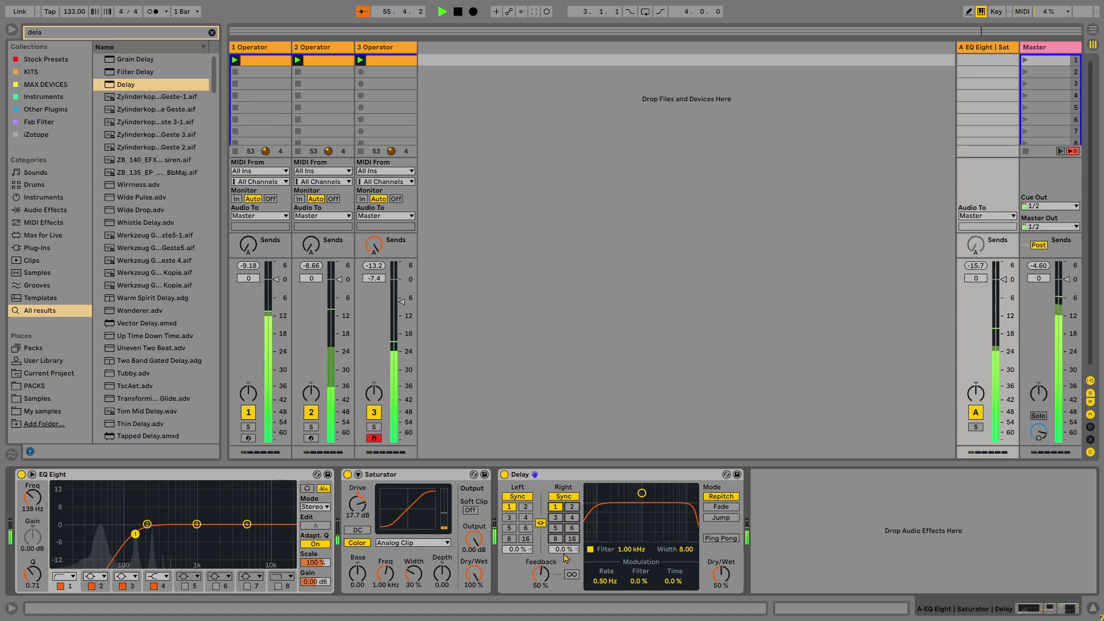
{"action": "left_click", "coordinate": [541, 524]}
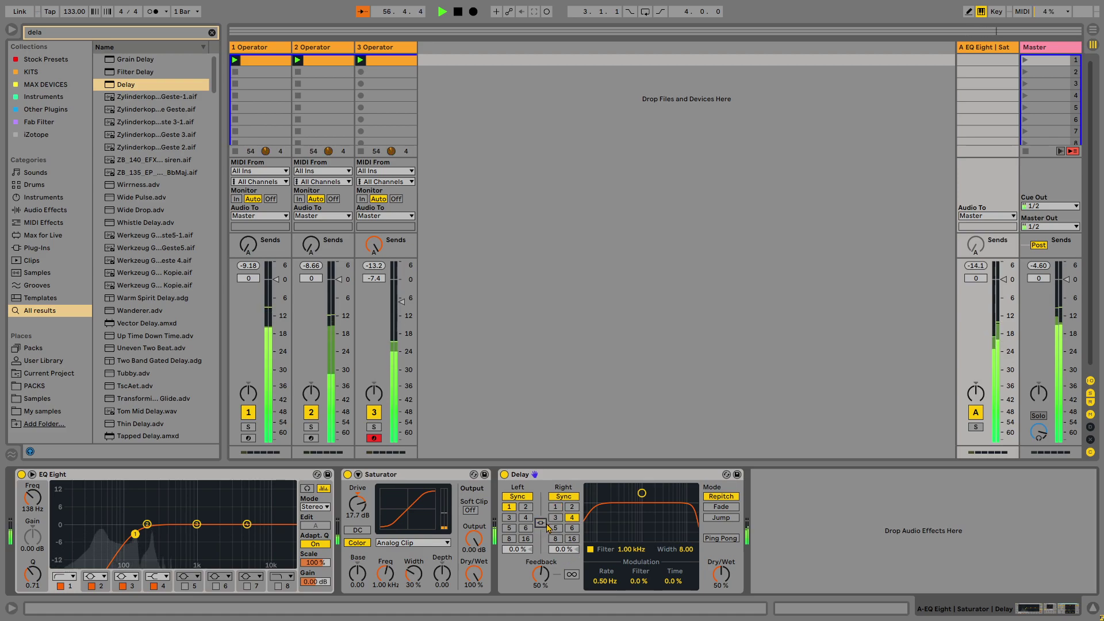
{"action": "left_click", "coordinate": [571, 507]}
{"action": "left_click_drag", "start_coordinate": [721, 574], "coordinate": [721, 581]}
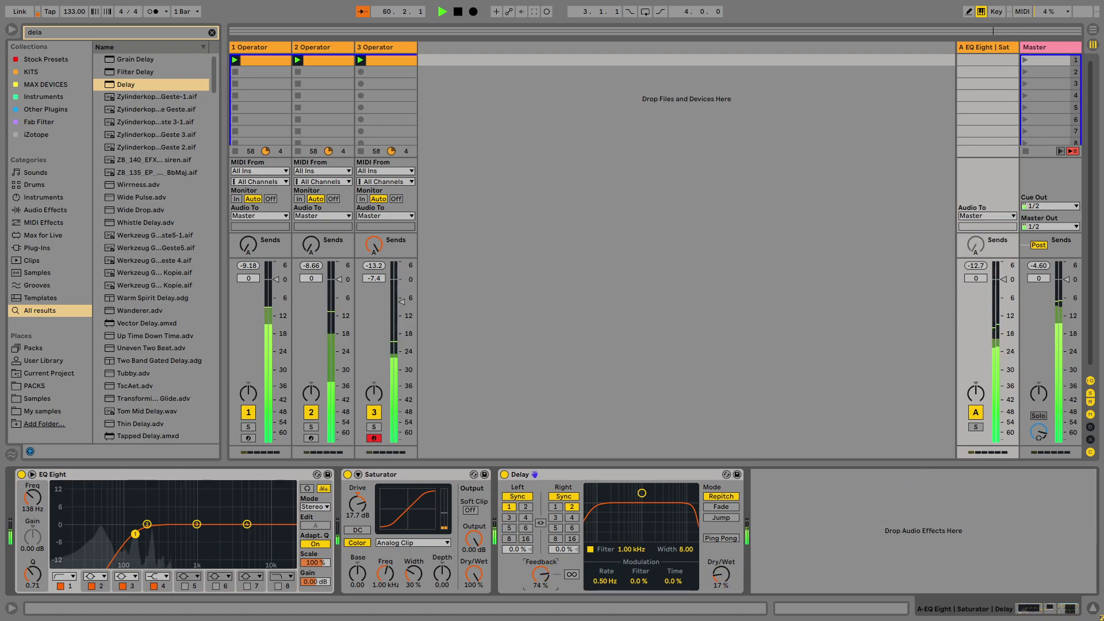
{"action": "left_click", "coordinate": [975, 427]}
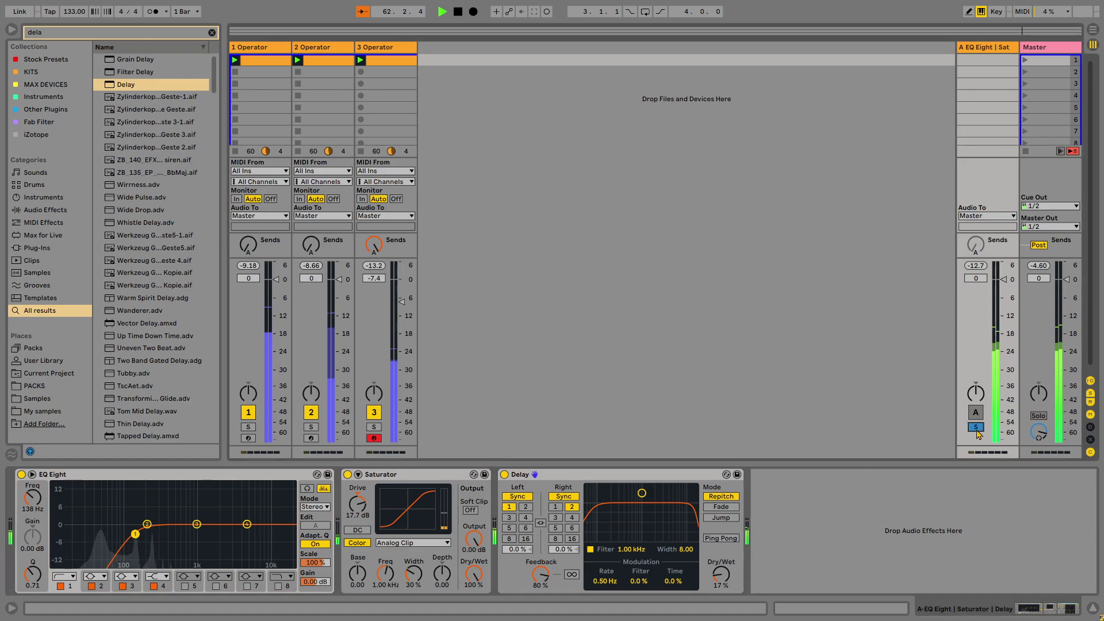
{"action": "left_click_drag", "start_coordinate": [721, 574], "coordinate": [721, 564]}
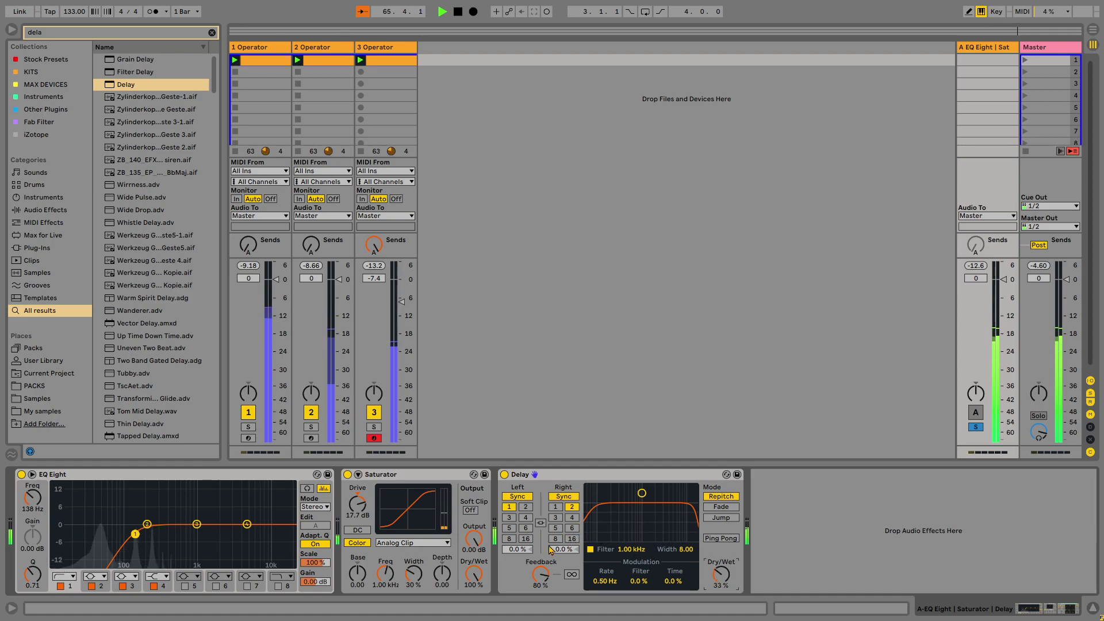
- Relink Delay's left and right times and try 4 and 16 sixteenths before choosing 6
{"action": "left_click", "coordinate": [540, 523]}
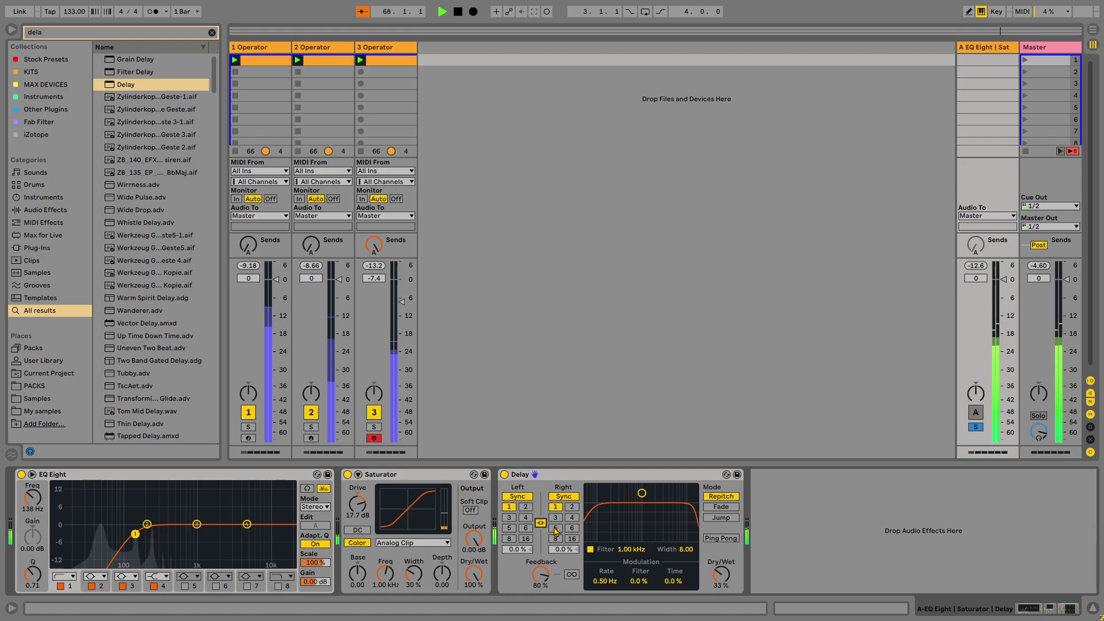
{"action": "left_click", "coordinate": [556, 517]}
{"action": "left_click", "coordinate": [571, 517]}
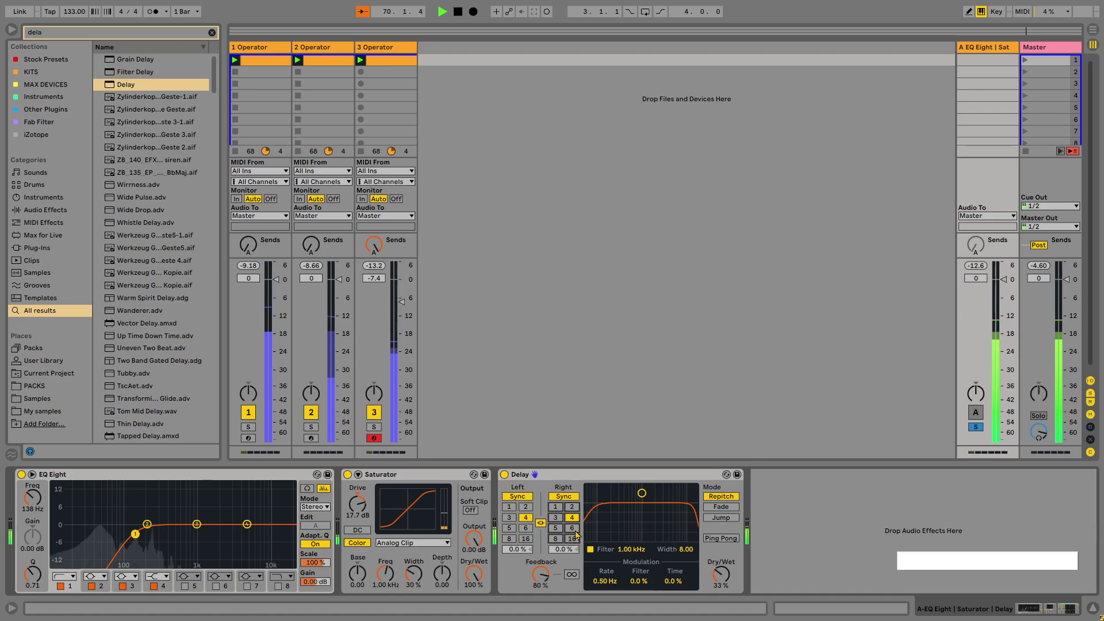
{"action": "left_click", "coordinate": [1067, 423]}
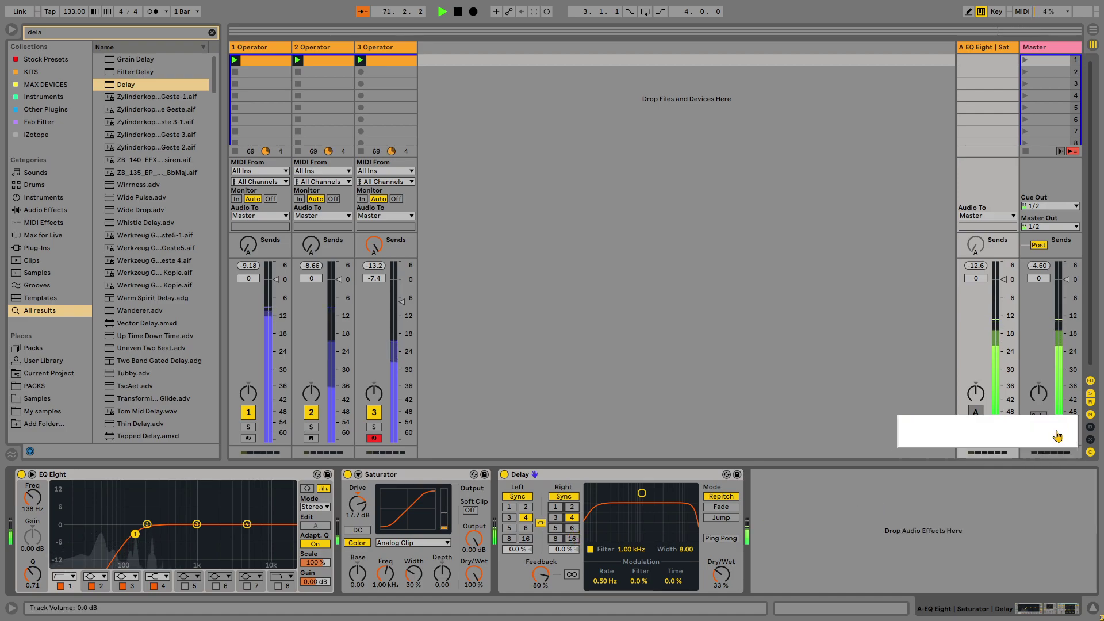
{"action": "left_click", "coordinate": [528, 539]}
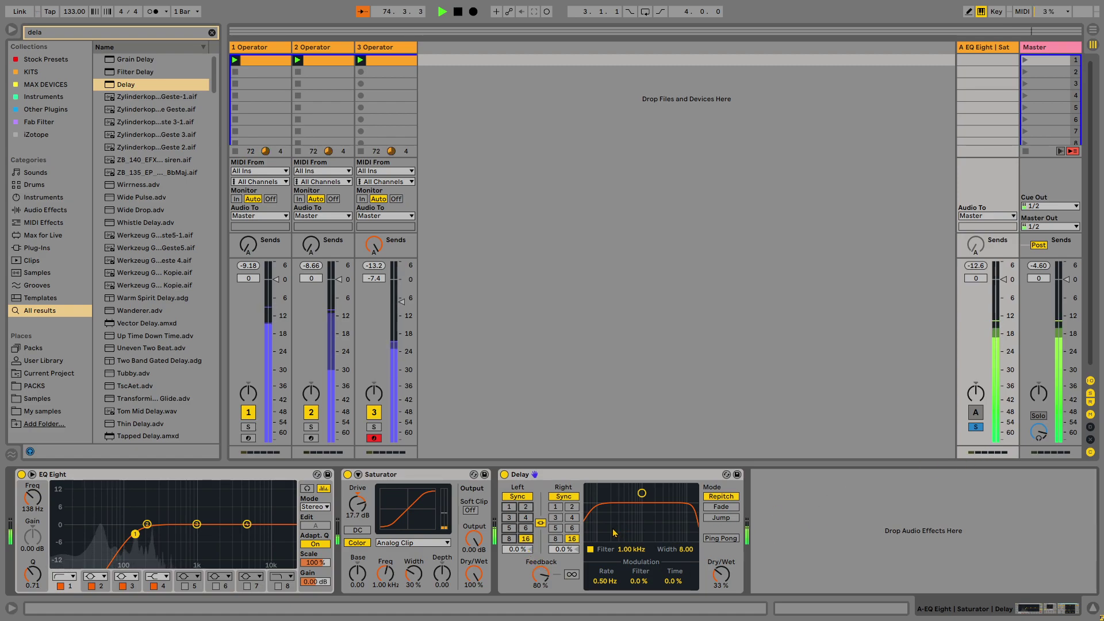
{"action": "left_click", "coordinate": [572, 530]}
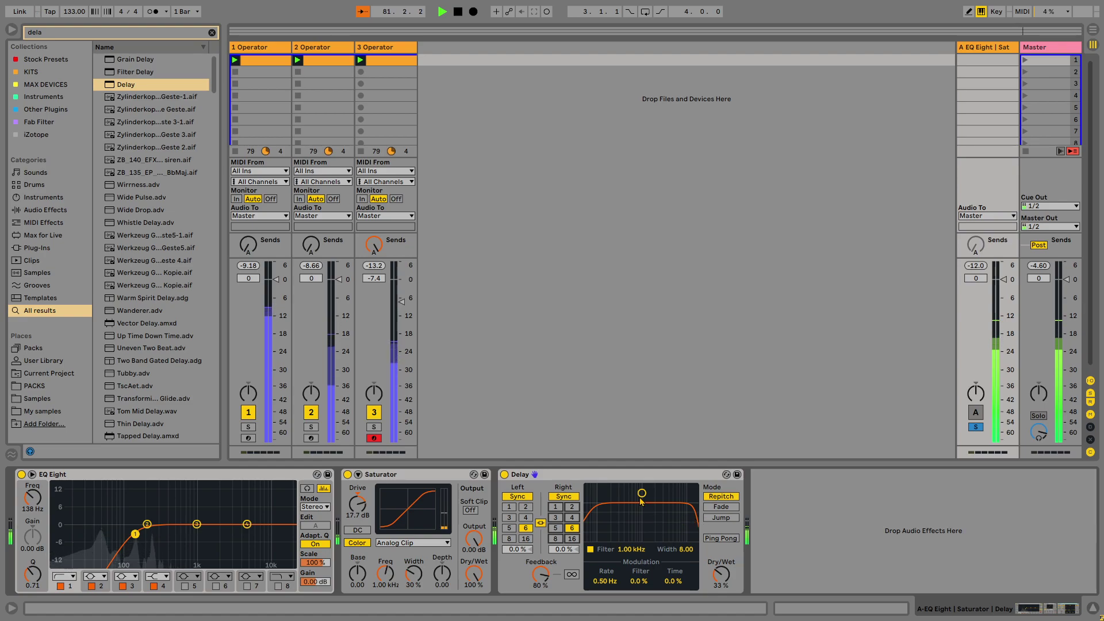
- Set Delay's filter to 3.60 kHz with a width of 6.88 and unsolo return A
{"action": "left_click", "coordinate": [592, 550]}
{"action": "left_click", "coordinate": [593, 550]}
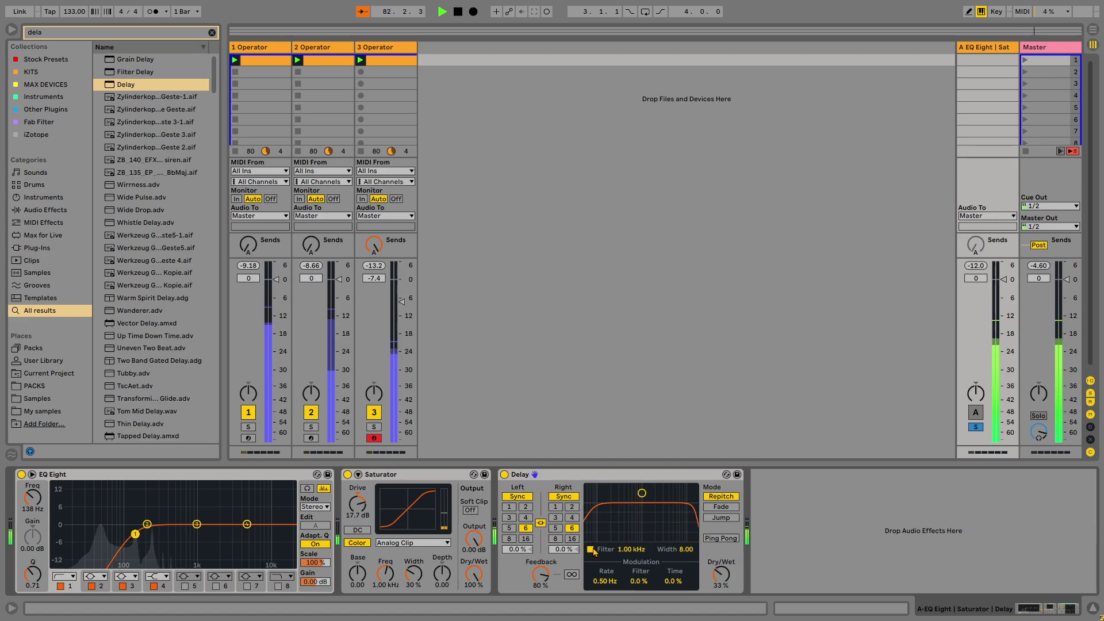
{"action": "left_click_drag", "start_coordinate": [642, 493], "coordinate": [666, 501]}
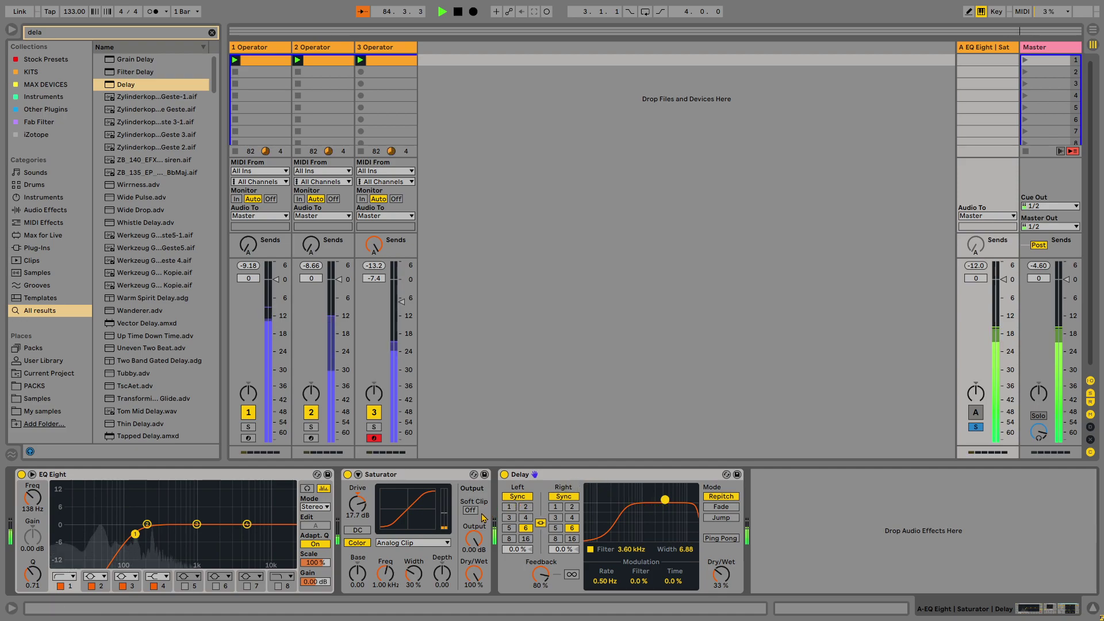
{"action": "left_click", "coordinate": [975, 427]}
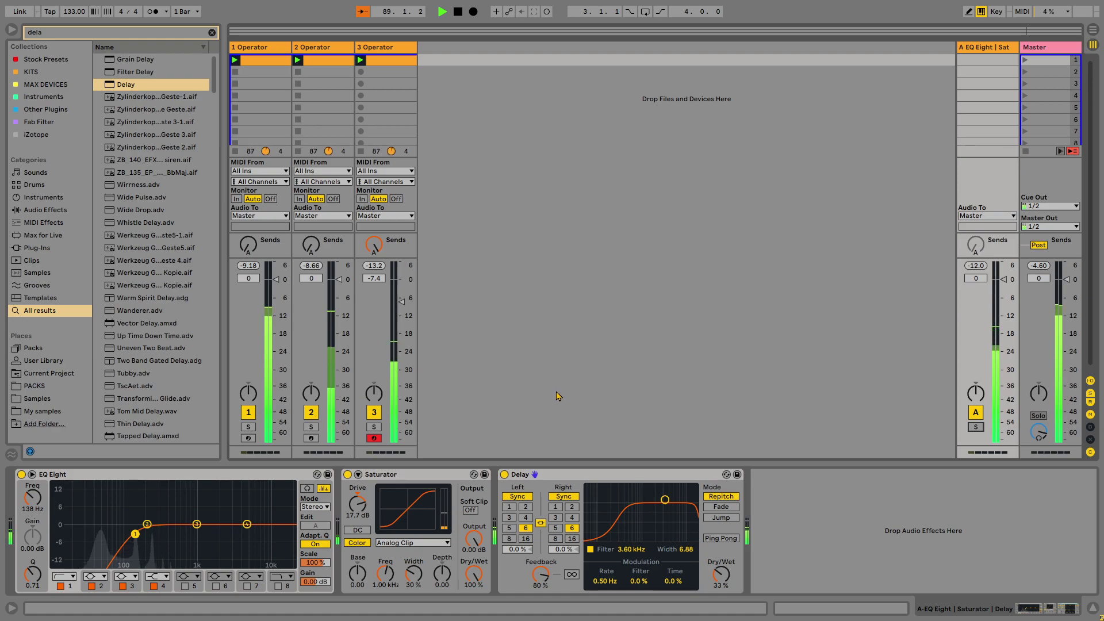
- Replace Delay on return track A with the Echo effect, found by searching the browser for "echo"
{"action": "left_click", "coordinate": [599, 485]}
{"action": "key", "text": "Delete"}
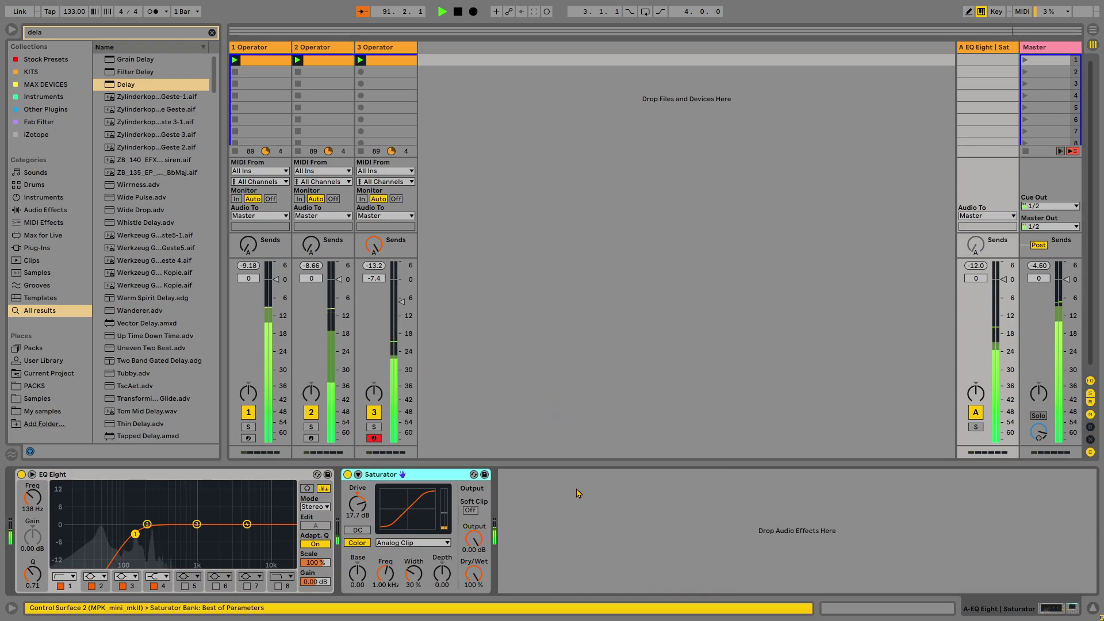
{"action": "key", "text": "ctrl+f"}
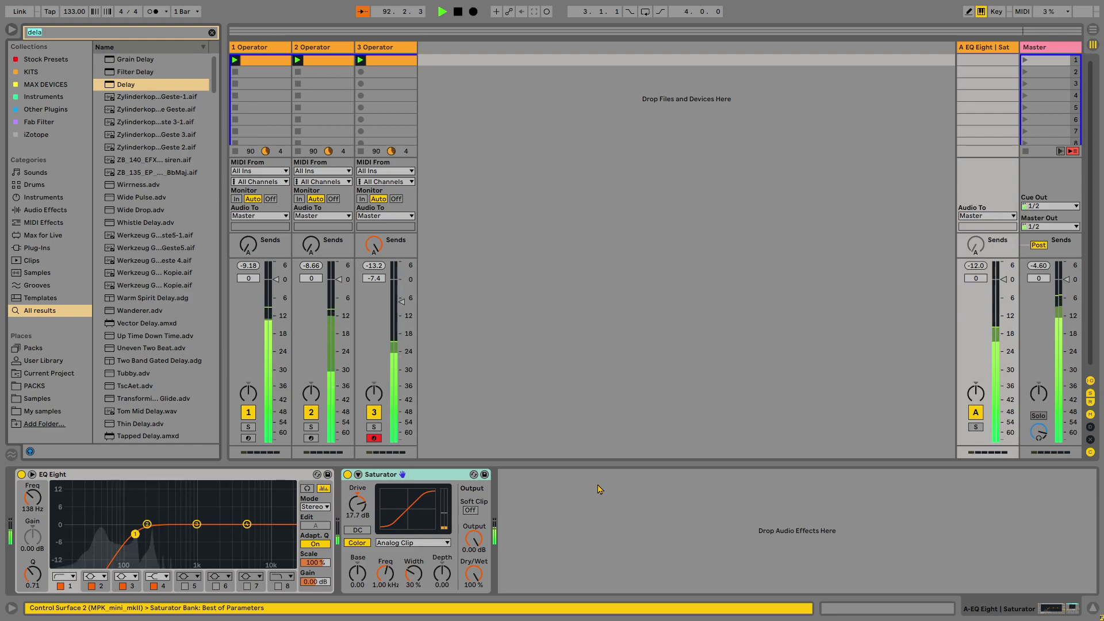
{"action": "type", "text": "s"}
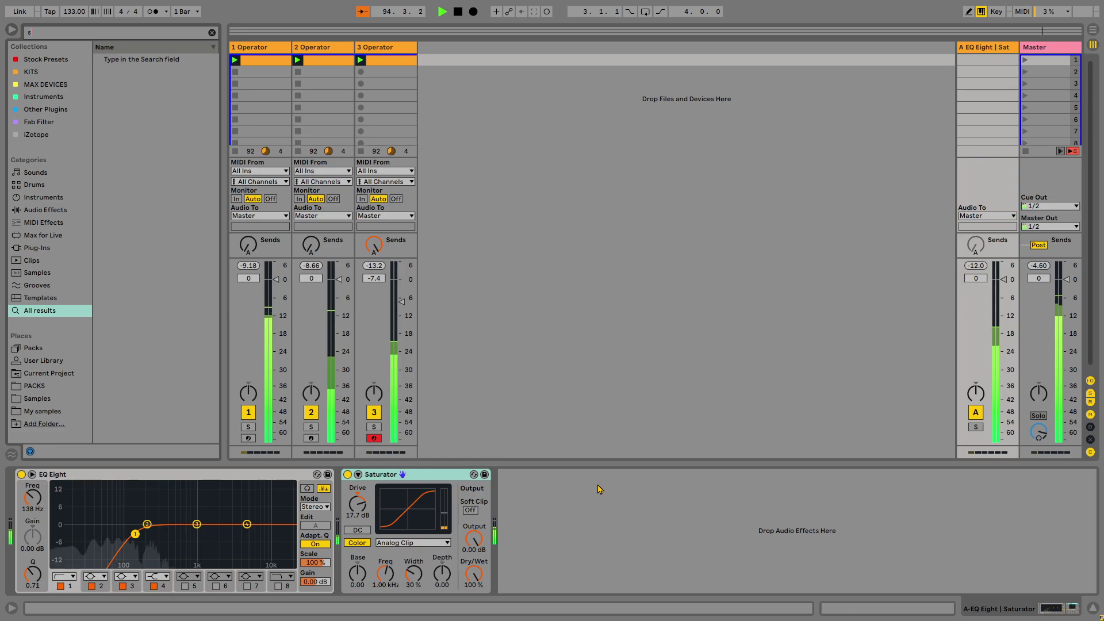
{"action": "type", "text": "de"}
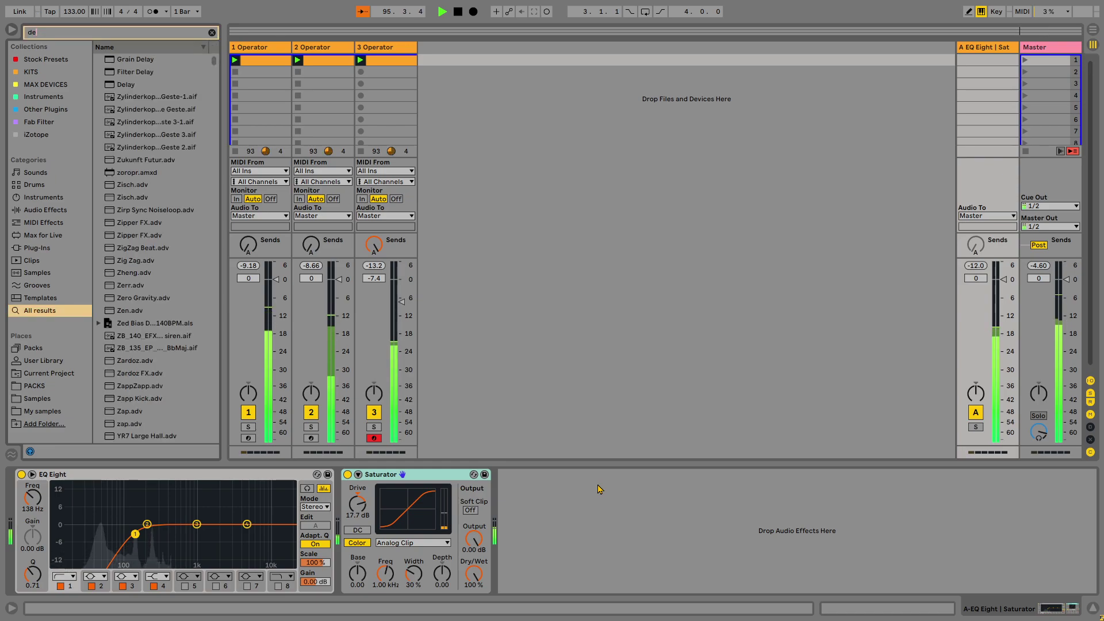
{"action": "key", "text": "BackSpace"}
{"action": "key", "text": "BackSpace"}
{"action": "type", "text": "echo"}
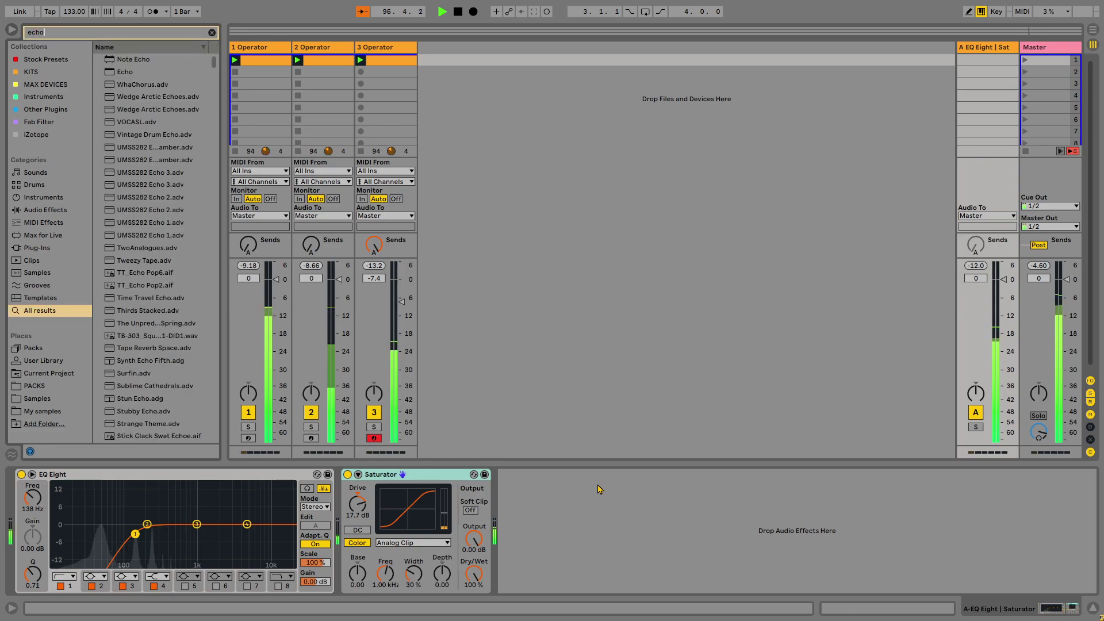
{"action": "left_click", "coordinate": [136, 72]}
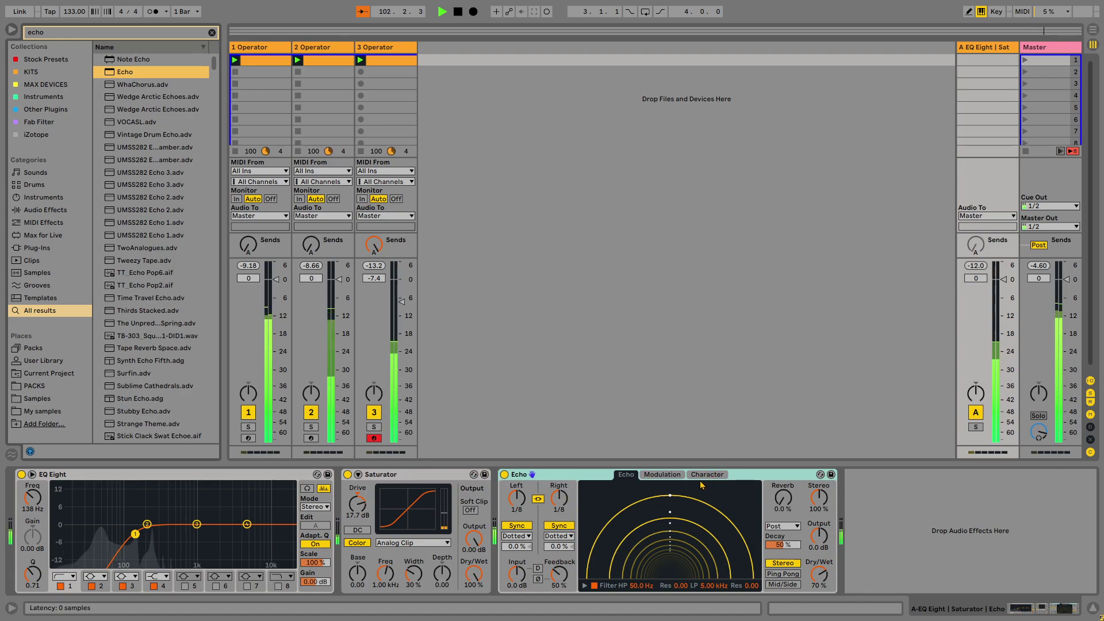
- With return A soloed, set Echo's linked delay times to 1/8 in Notes mode and its high-pass filter to 193 Hz
{"action": "left_click_drag", "start_coordinate": [558, 504], "coordinate": [558, 536]}
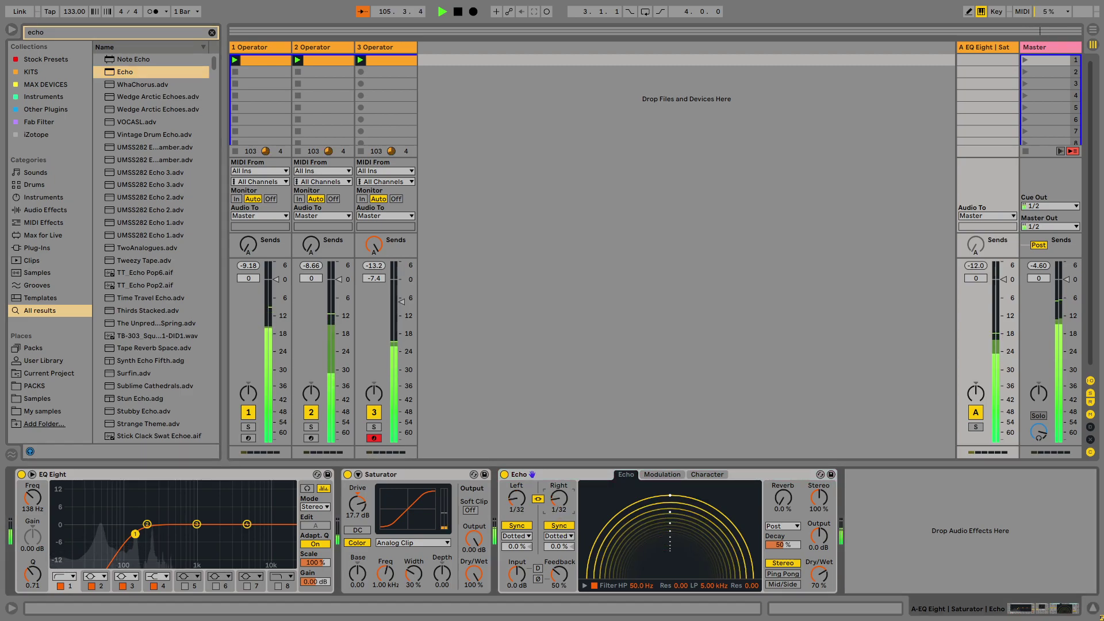
{"action": "left_click", "coordinate": [559, 535]}
{"action": "left_click", "coordinate": [563, 542]}
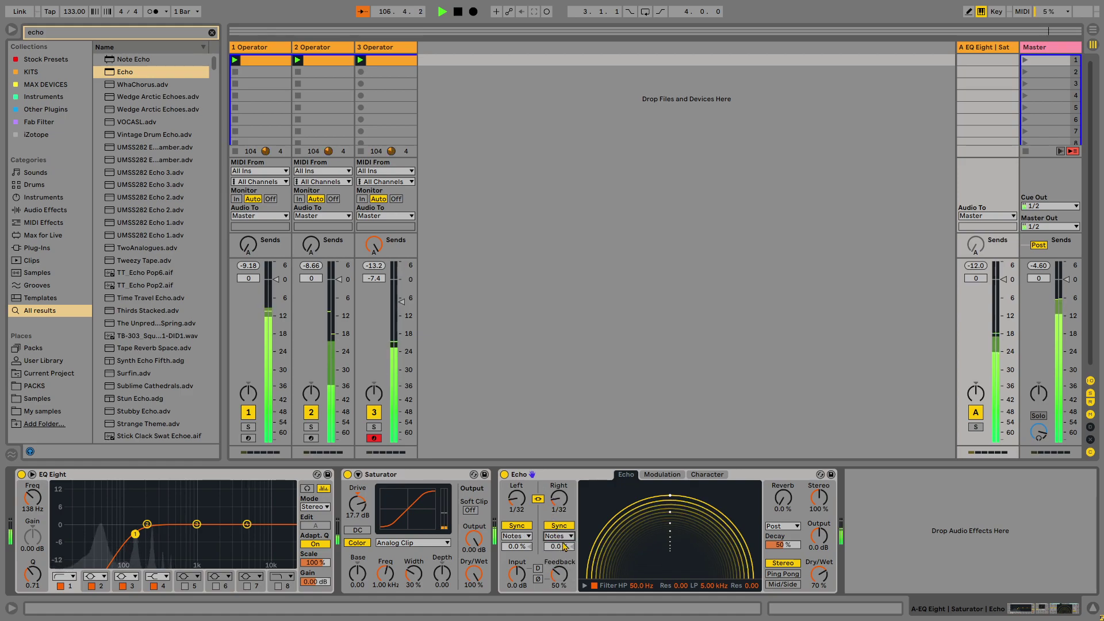
{"action": "left_click_drag", "start_coordinate": [556, 509], "coordinate": [556, 502]}
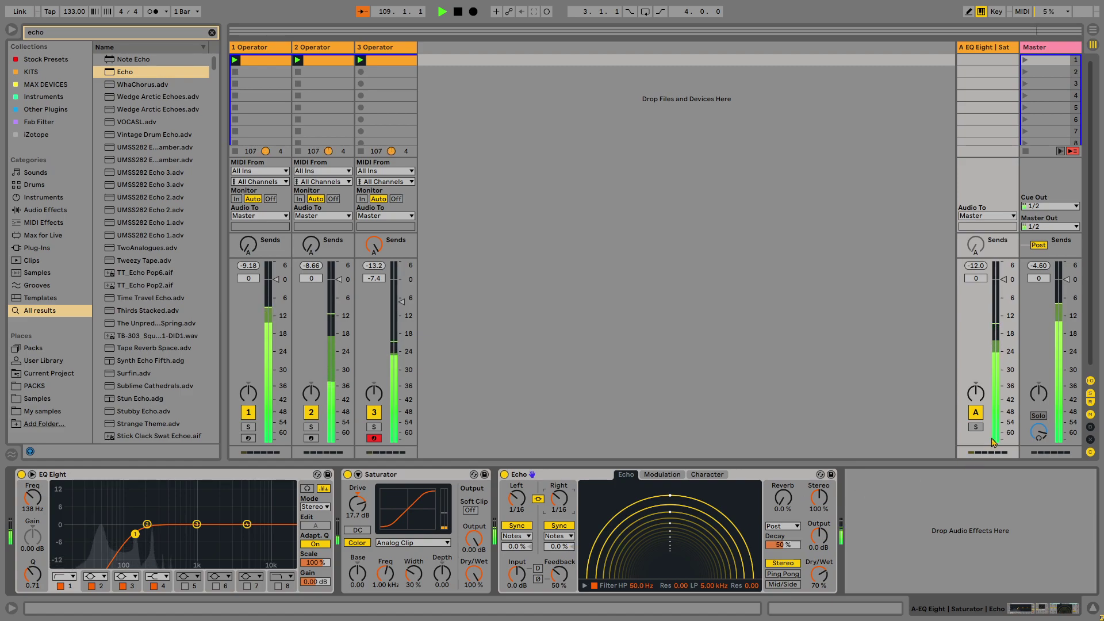
{"action": "left_click", "coordinate": [976, 427]}
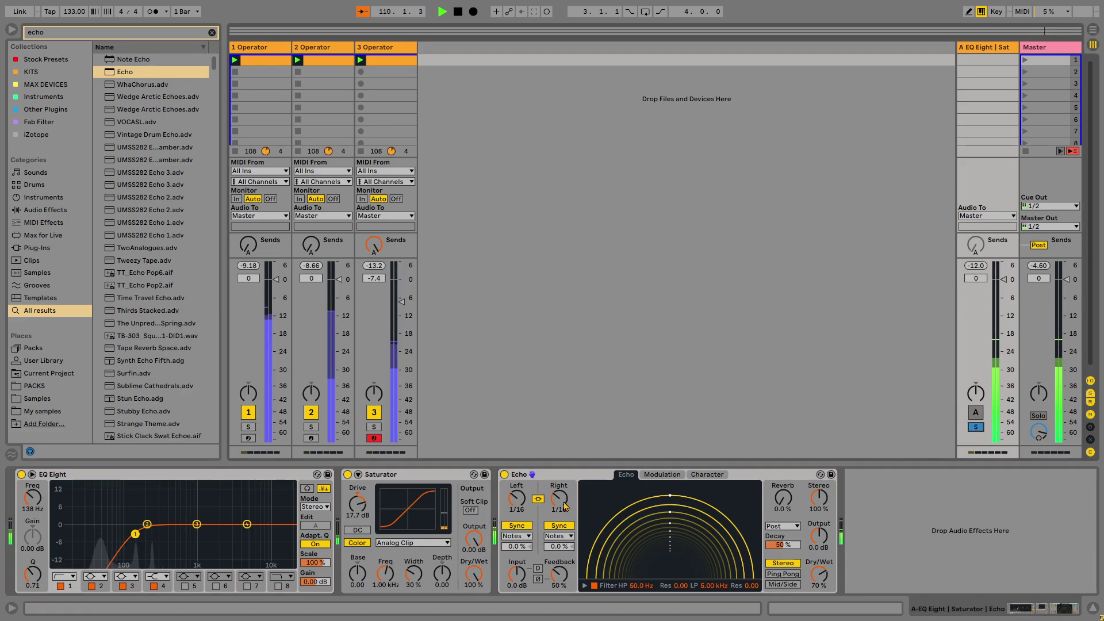
{"action": "left_click_drag", "start_coordinate": [562, 507], "coordinate": [562, 498]}
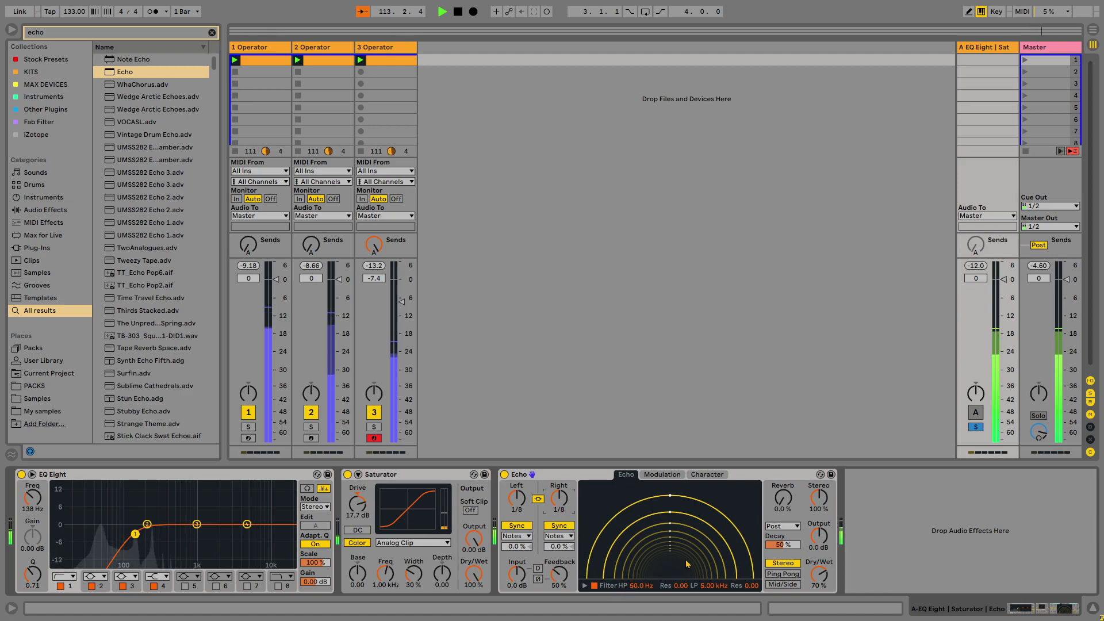
{"action": "left_click", "coordinate": [585, 585]}
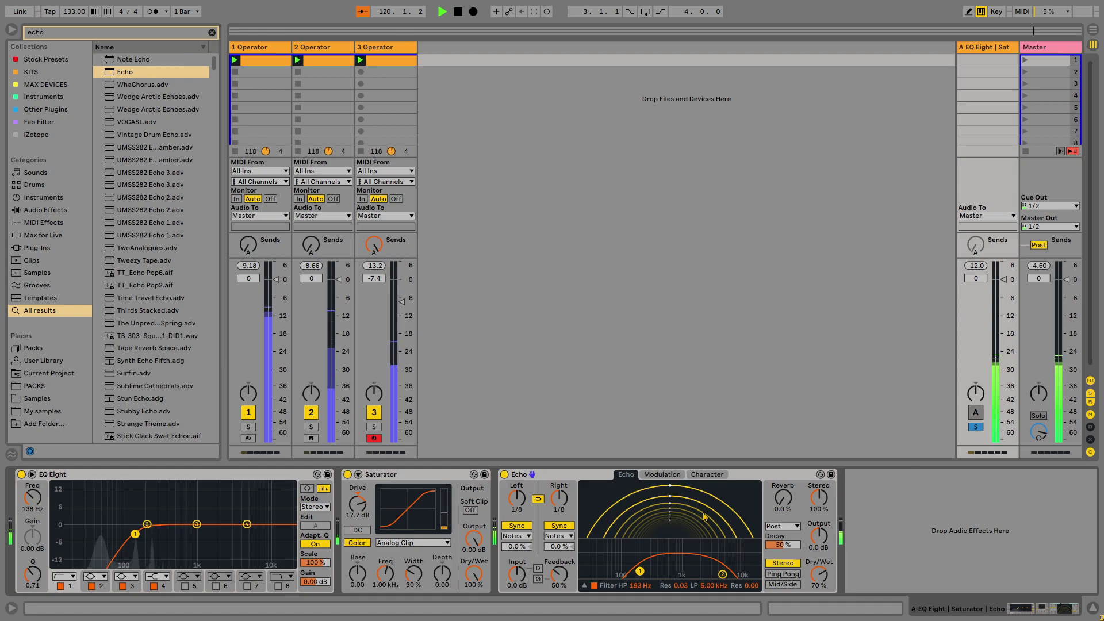
- Raise the Saturator's Drive to 26.9 dB and switch its shaping type to Medium Curve
{"action": "left_click_drag", "start_coordinate": [368, 506], "coordinate": [358, 484]}
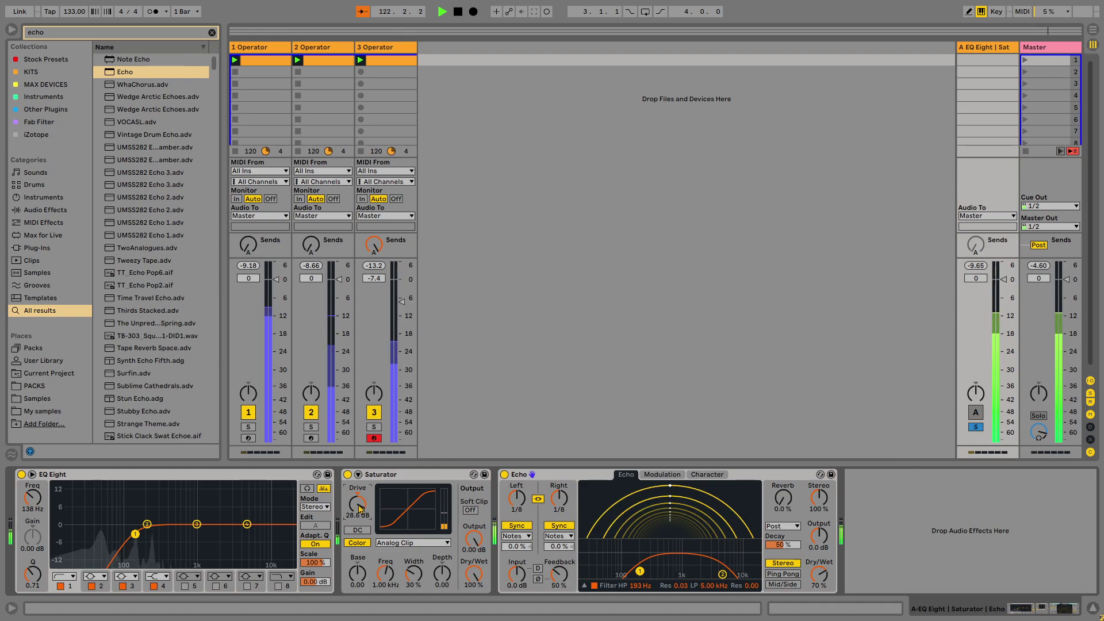
{"action": "left_click_drag", "start_coordinate": [360, 509], "coordinate": [361, 526]}
{"action": "left_click", "coordinate": [401, 543]}
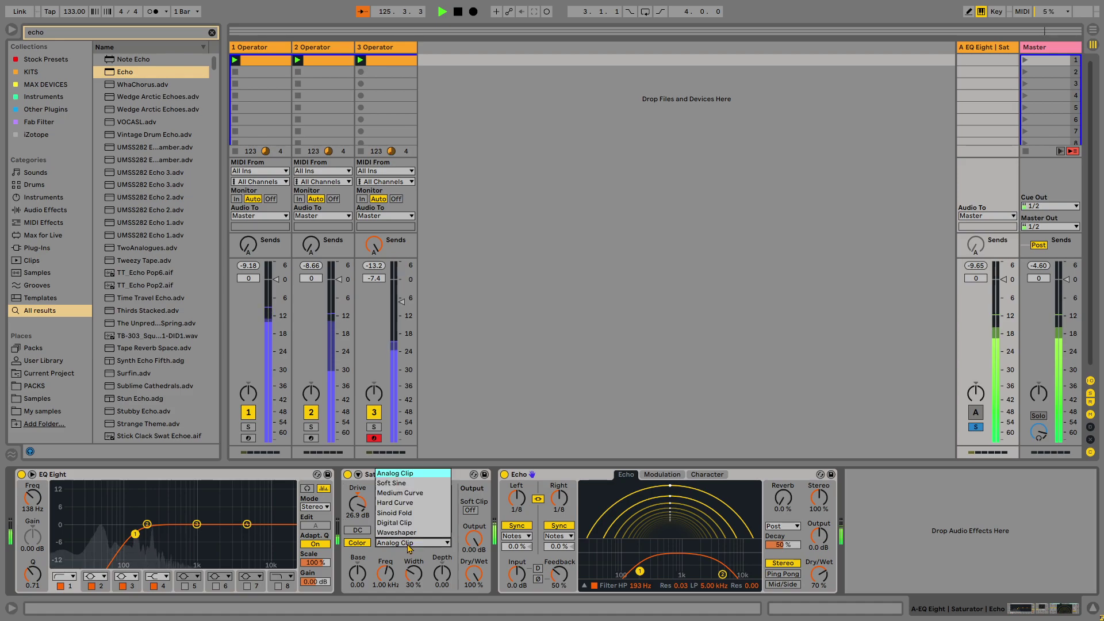
{"action": "left_click", "coordinate": [398, 494]}
{"action": "left_click", "coordinate": [402, 542]}
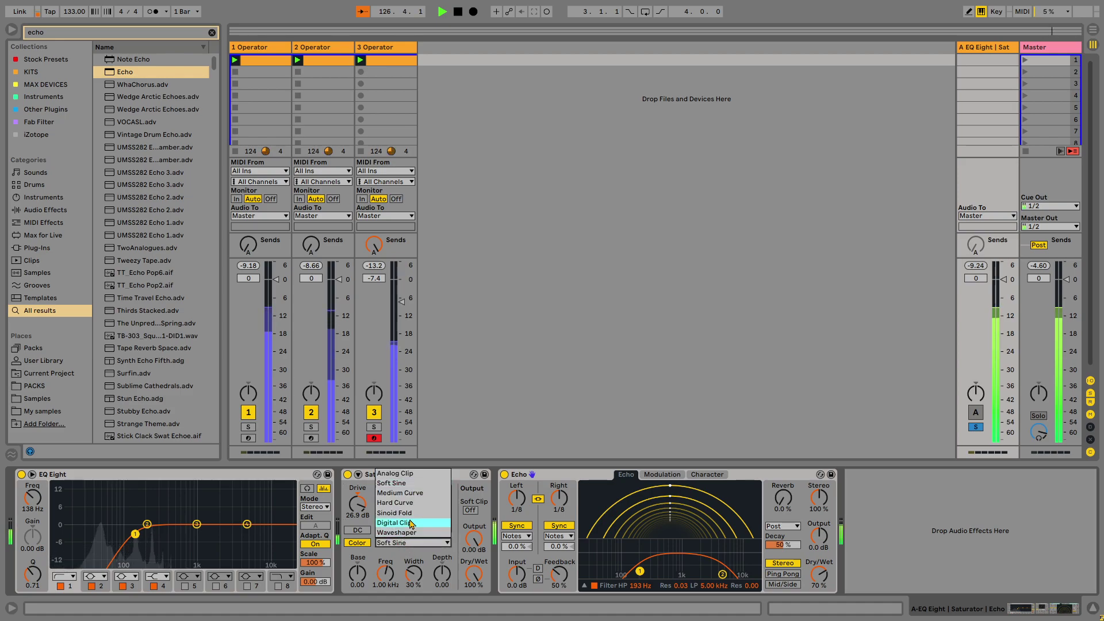
{"action": "left_click", "coordinate": [398, 501]}
- Set the Saturator's Drive to 17.7 dB and its Base to 8.00, and unsolo return A
{"action": "left_click_drag", "start_coordinate": [357, 505], "coordinate": [357, 516]}
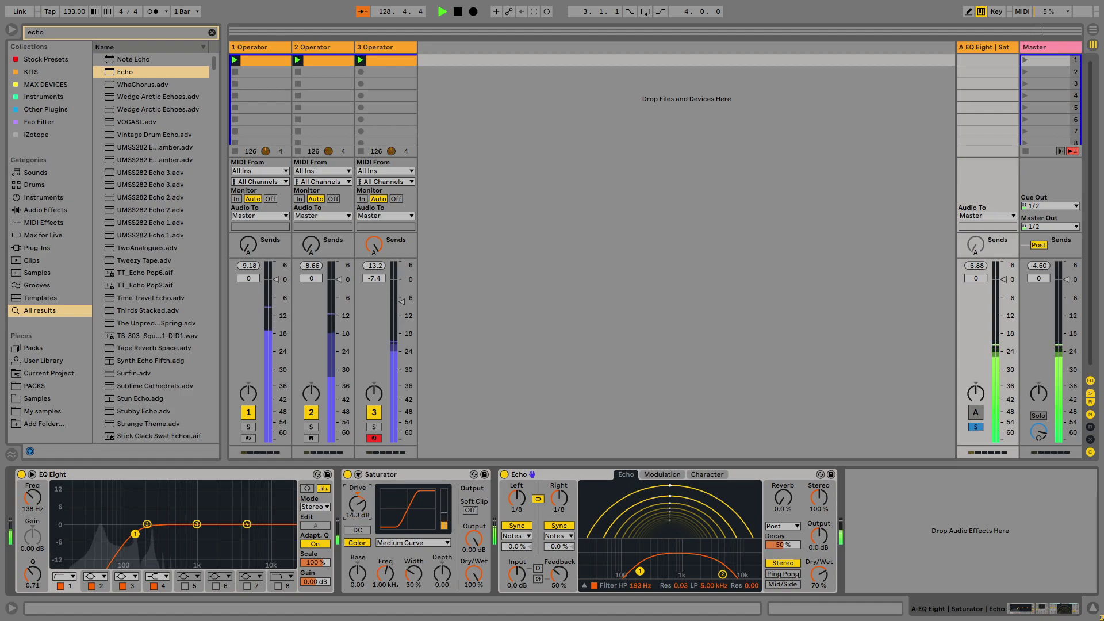
{"action": "left_click_drag", "start_coordinate": [358, 573], "coordinate": [358, 575]}
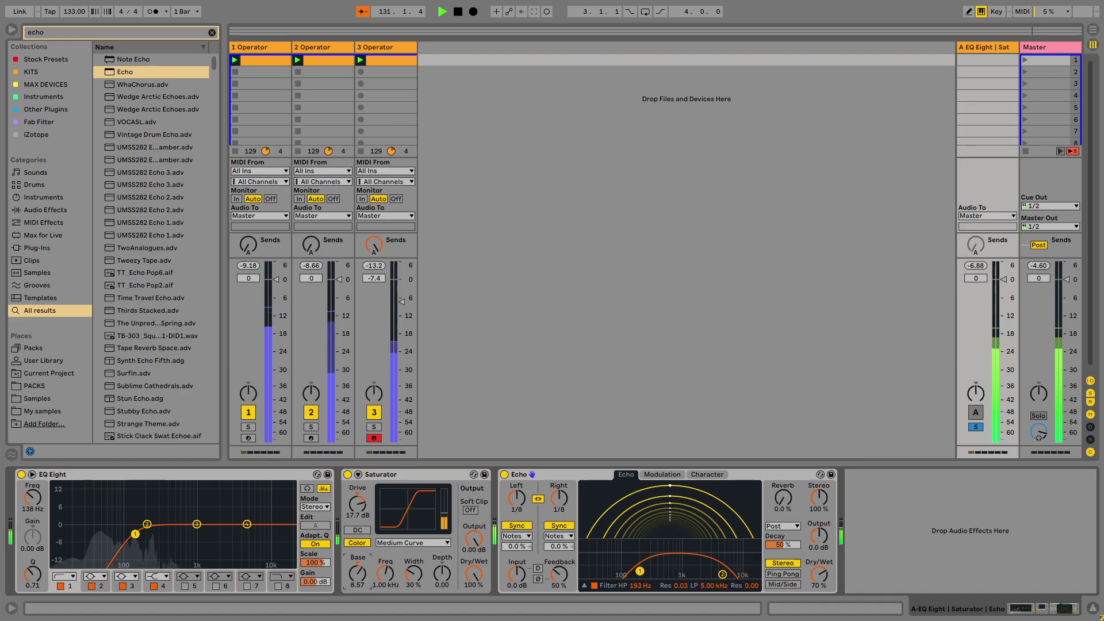
{"action": "left_click", "coordinate": [973, 429]}
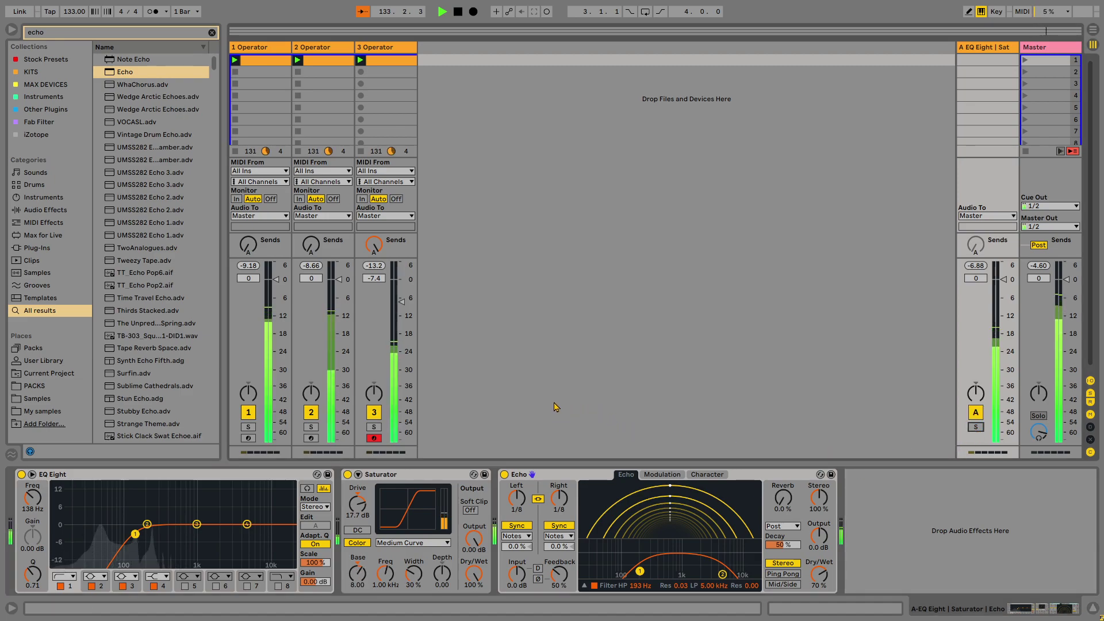
- Find the Compressor by searching the browser for "comp" and add it after Echo on return track A
{"action": "key", "text": "ctrl+f"}
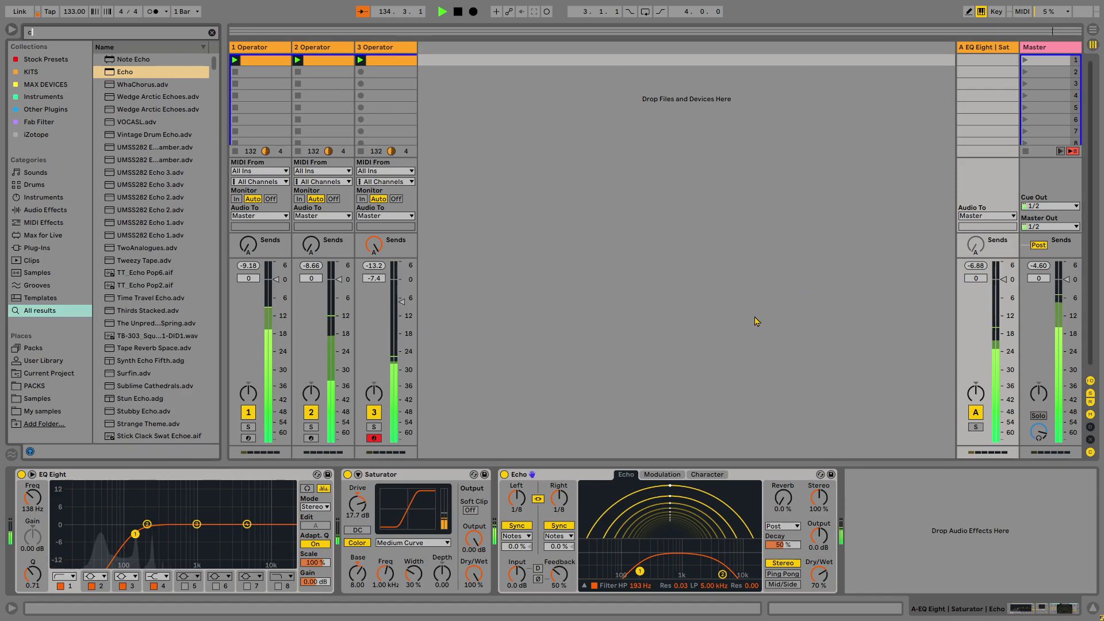
{"action": "type", "text": "comp"}
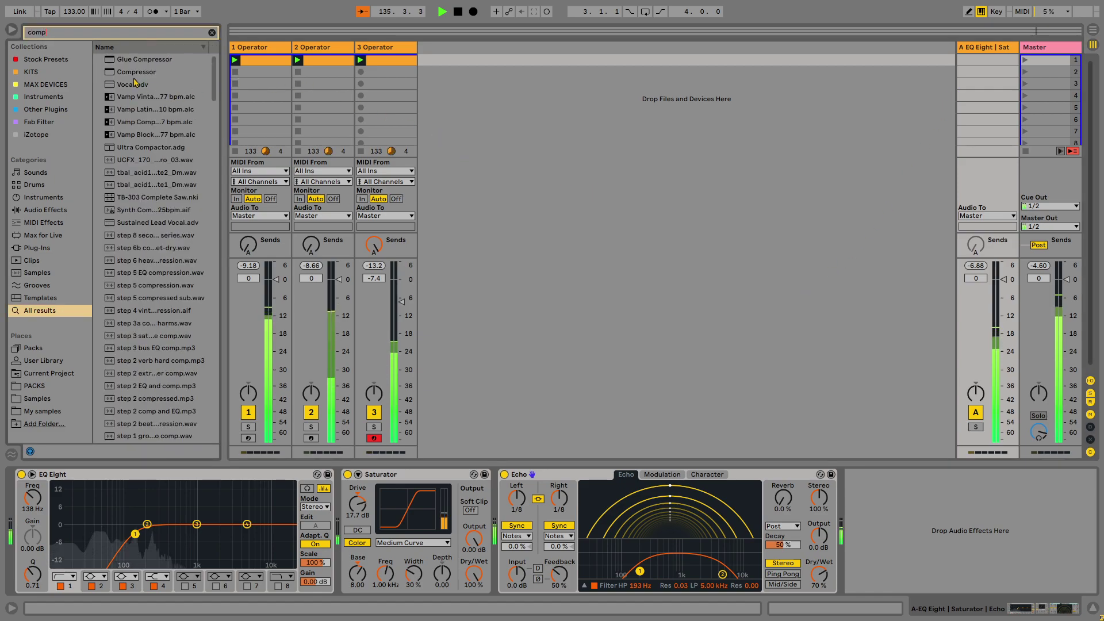
{"action": "left_click_drag", "start_coordinate": [132, 72], "coordinate": [895, 517]}
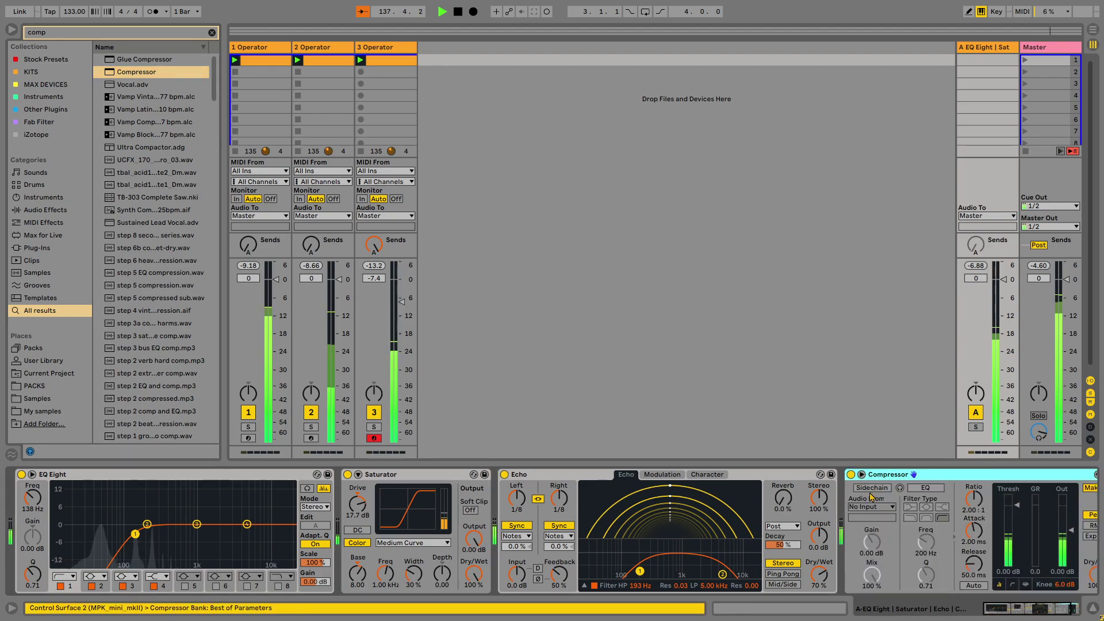
- Enable the Compressor's sidechain and set its audio source to the kick track, 1-Operator
{"action": "left_click", "coordinate": [861, 475]}
{"action": "left_click", "coordinate": [871, 506]}
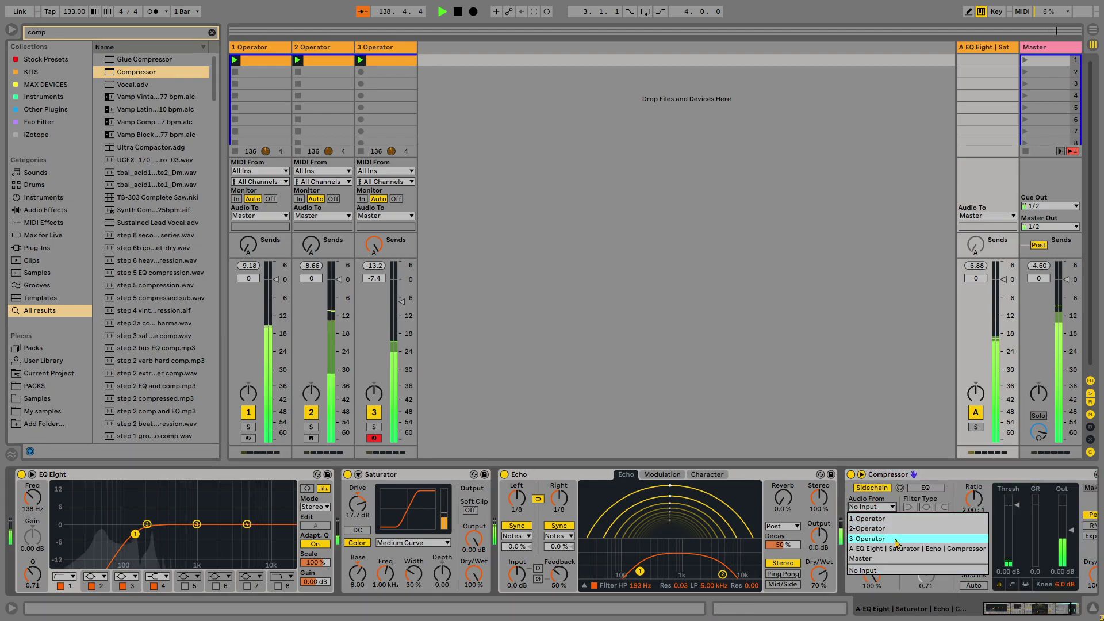
{"action": "left_click", "coordinate": [899, 538]}
{"action": "left_click", "coordinate": [874, 508]}
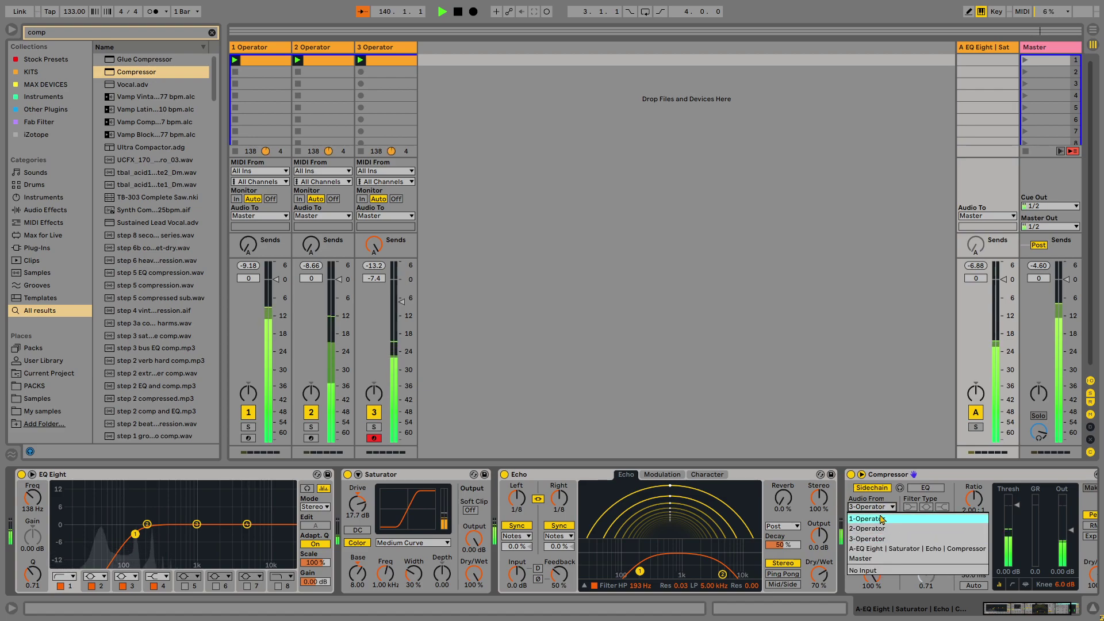
{"action": "left_click", "coordinate": [862, 518]}
- Set the Compressor's ratio to inf:1, attack to 0.01 ms and threshold to -26.3 dB, briefly soloing return A to check the ducking
{"action": "left_click_drag", "start_coordinate": [976, 504], "coordinate": [974, 575]}
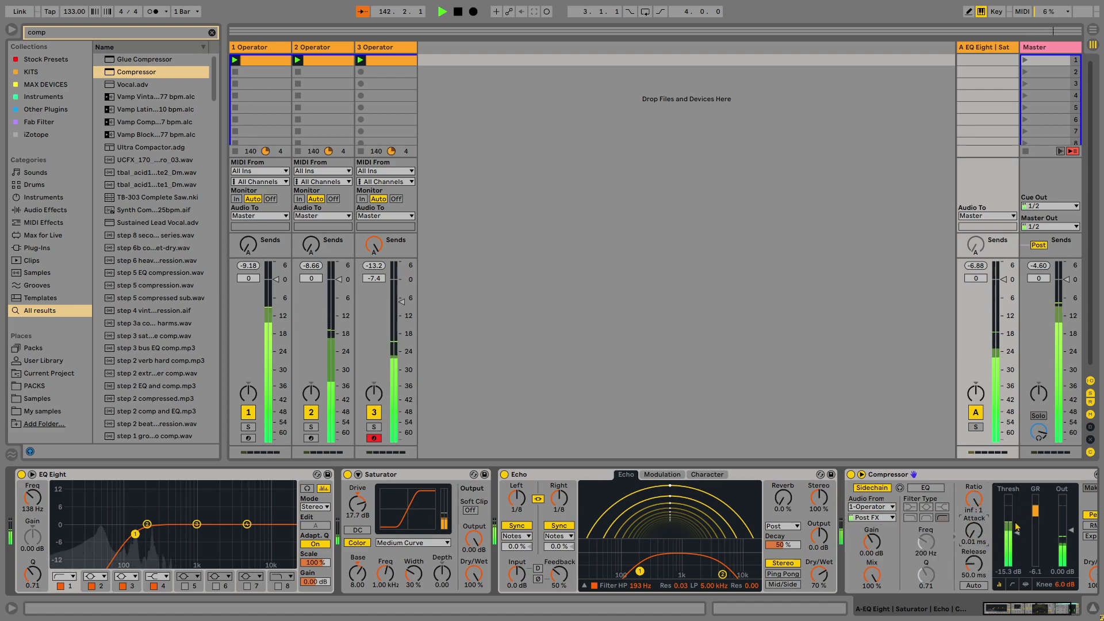
{"action": "left_click_drag", "start_coordinate": [1015, 539], "coordinate": [1015, 542]}
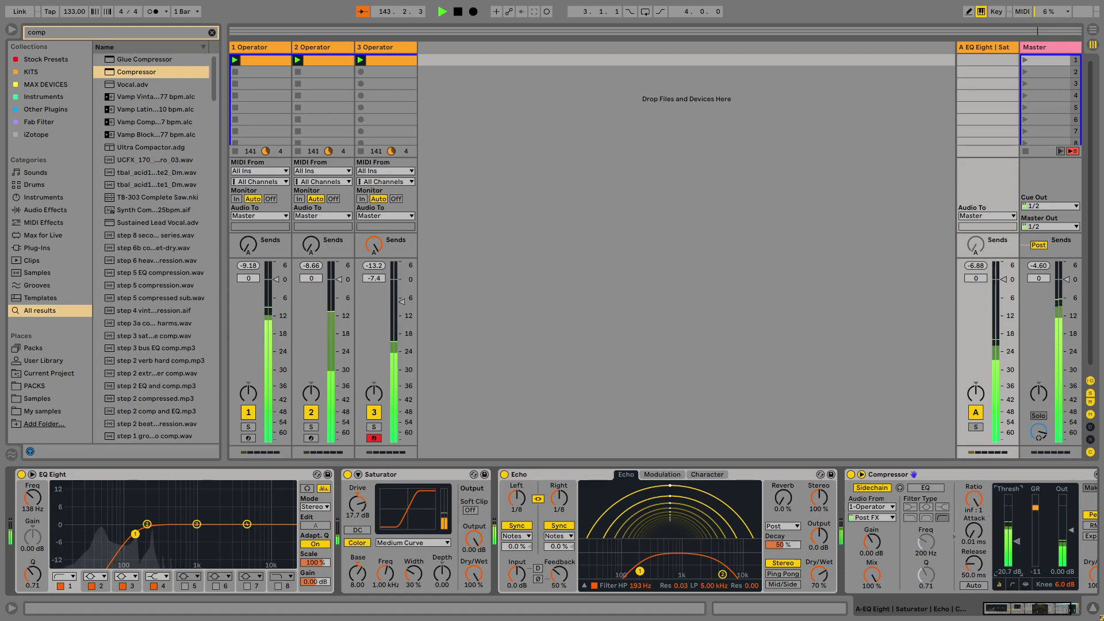
{"action": "left_click", "coordinate": [979, 428]}
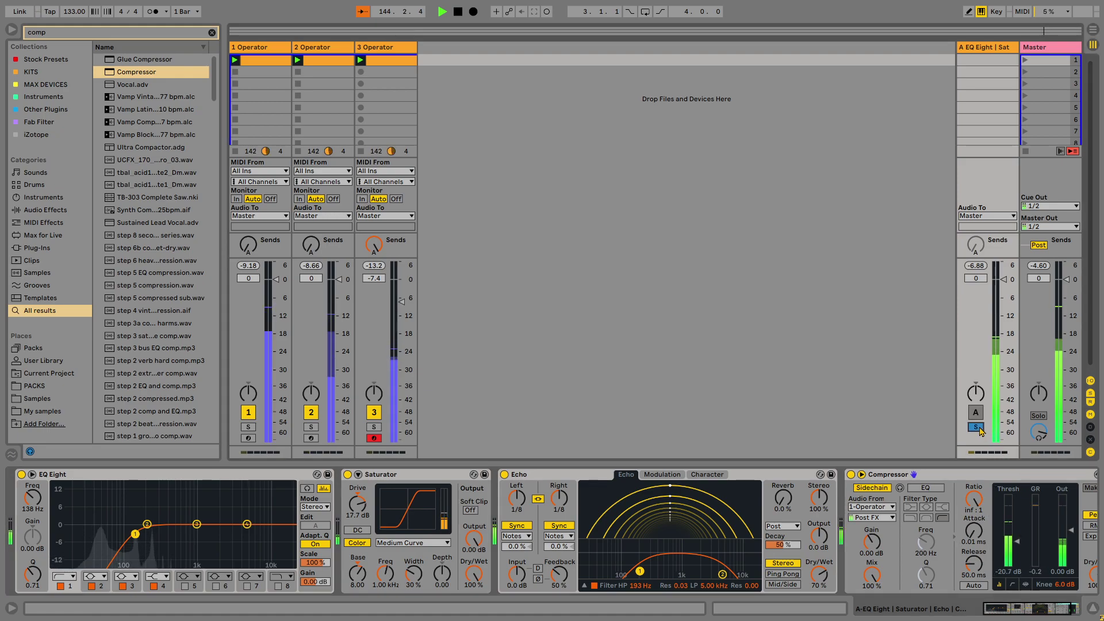
{"action": "left_click", "coordinate": [979, 429]}
{"action": "left_click_drag", "start_coordinate": [1016, 541], "coordinate": [1016, 546]}
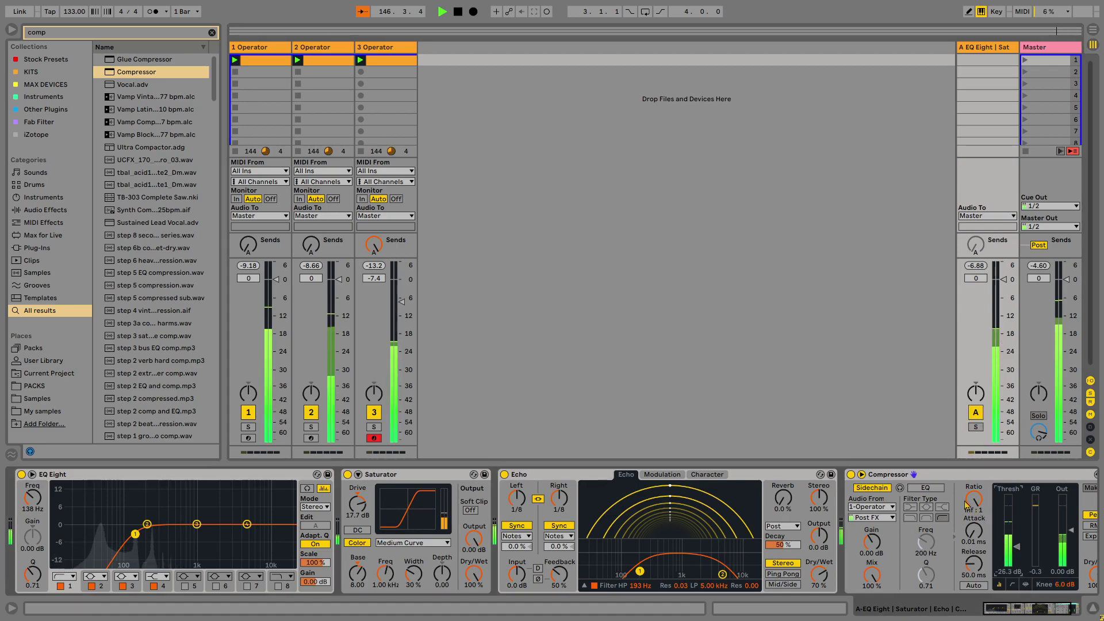
- Insert a new MIDI track after the bass and set return A's Compressor threshold to -18.7 dB
{"action": "right_click", "coordinate": [449, 92]}
{"action": "left_click", "coordinate": [466, 107]}
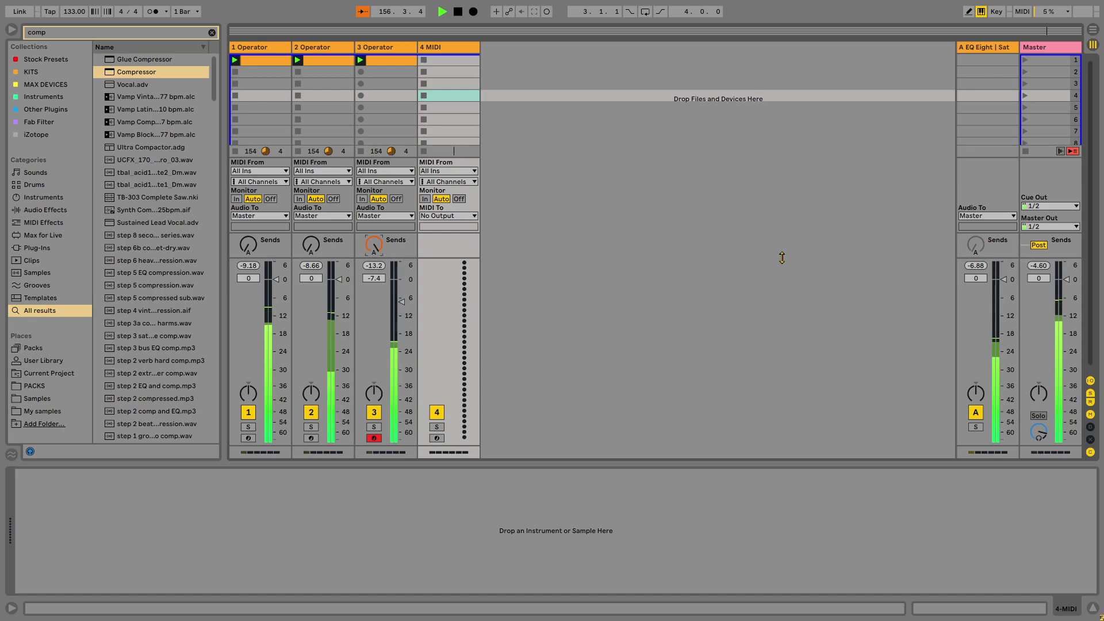
{"action": "left_click", "coordinate": [1000, 55]}
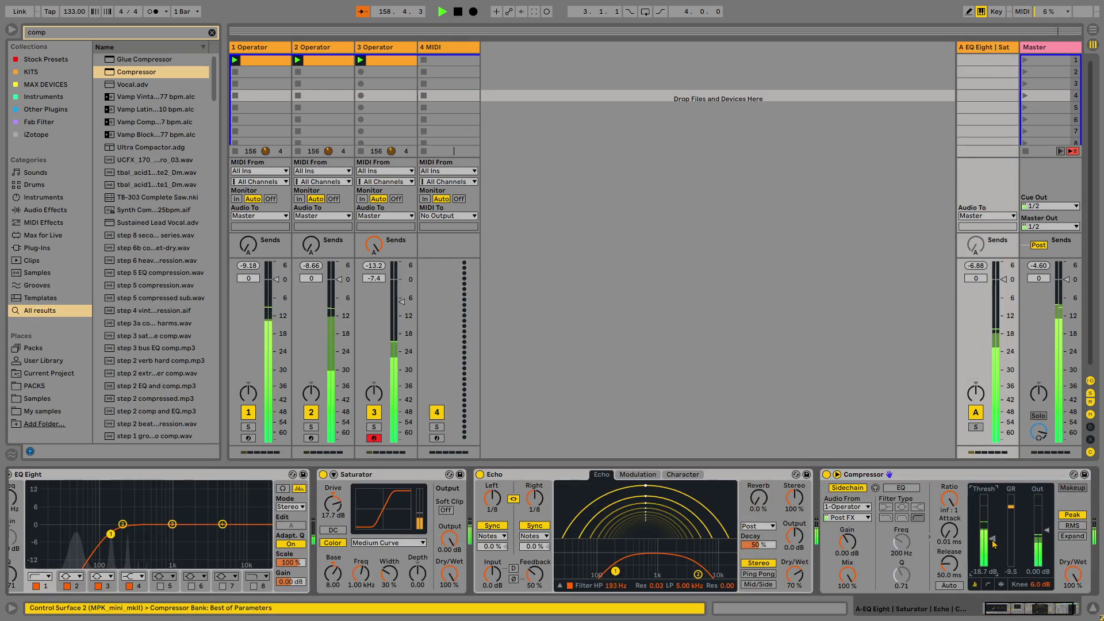
- Solo the kick, hi-hat and bass tracks in turn, ending with only the bass soloed
{"action": "left_click", "coordinate": [248, 427]}
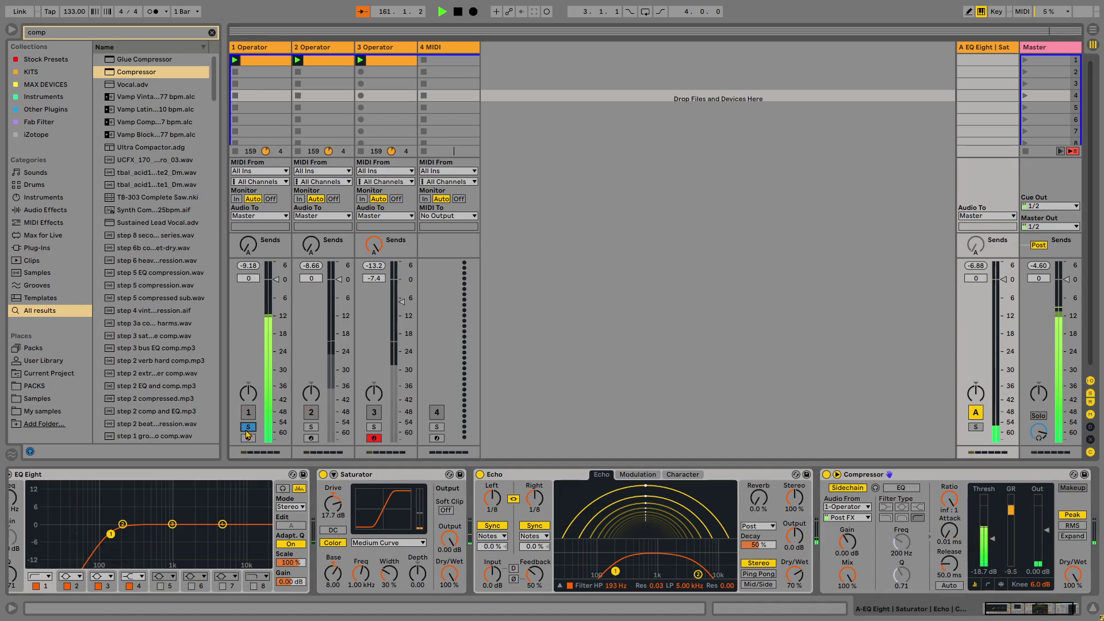
{"action": "left_click", "coordinate": [312, 431]}
{"action": "left_click", "coordinate": [374, 427]}
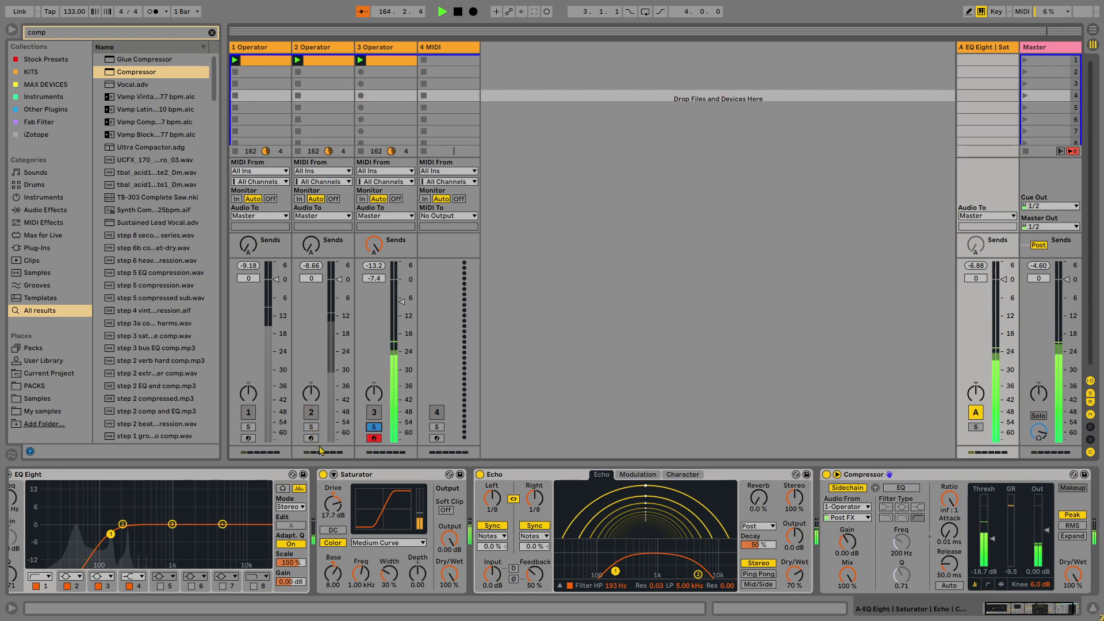
- Compare the bass with the Saturator and Echo each bypassed briefly, and turn on the Saturator's Soft Clip
{"action": "left_click", "coordinate": [324, 475]}
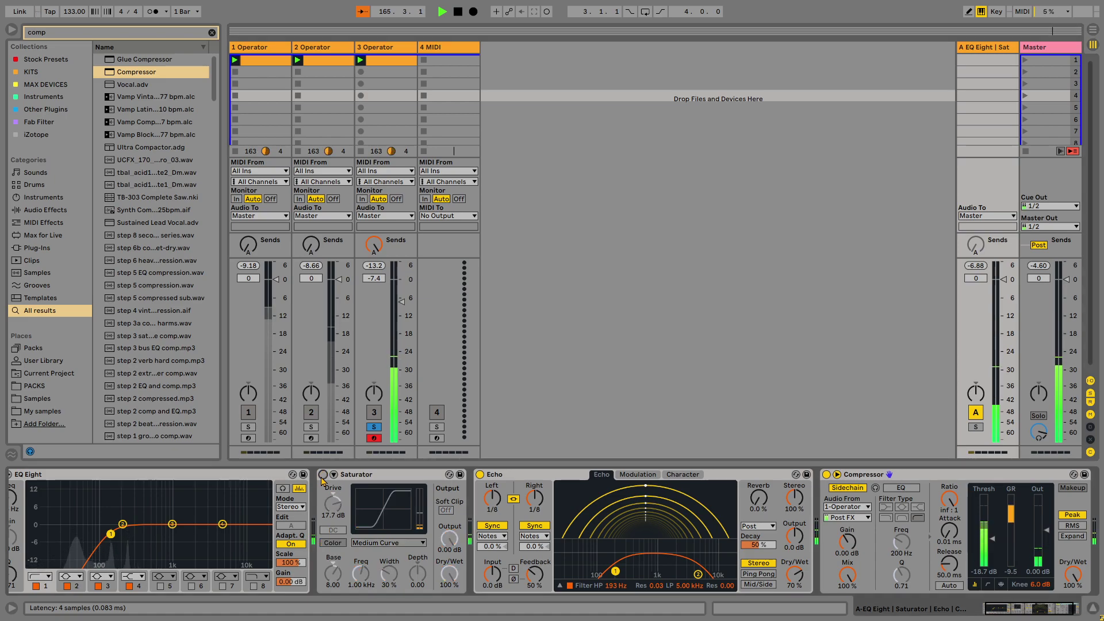
{"action": "left_click", "coordinate": [323, 474]}
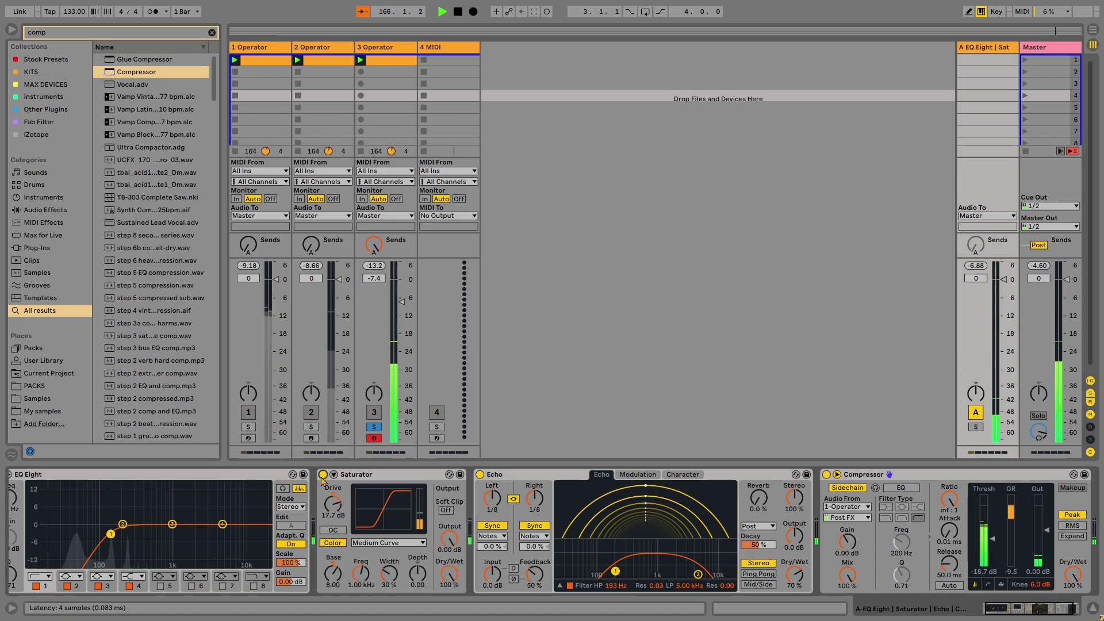
{"action": "left_click", "coordinate": [480, 474]}
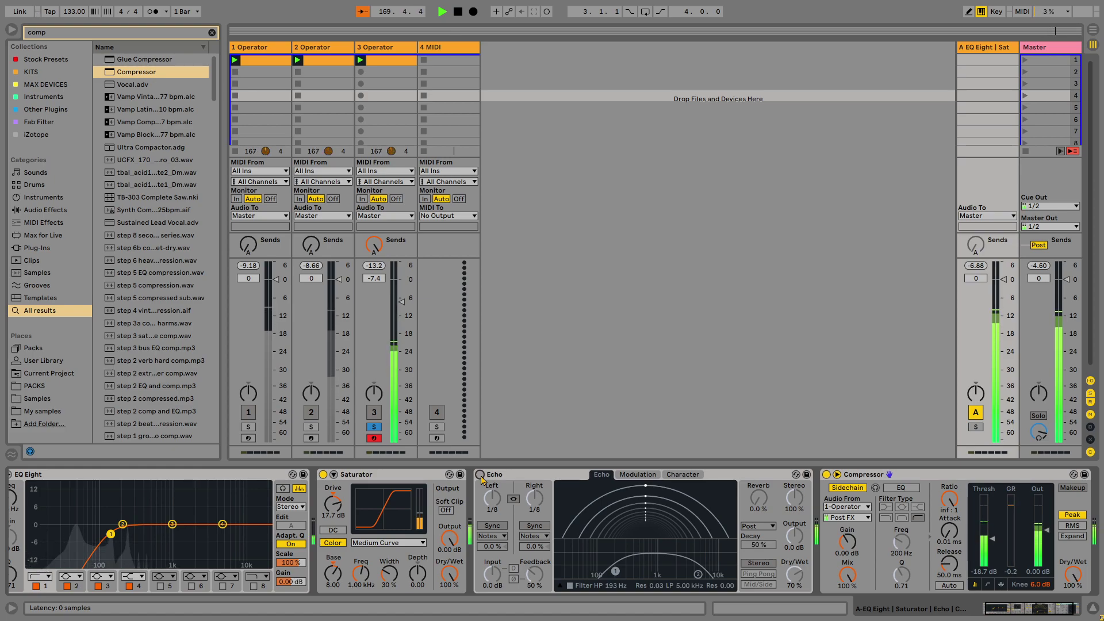
{"action": "left_click", "coordinate": [480, 476]}
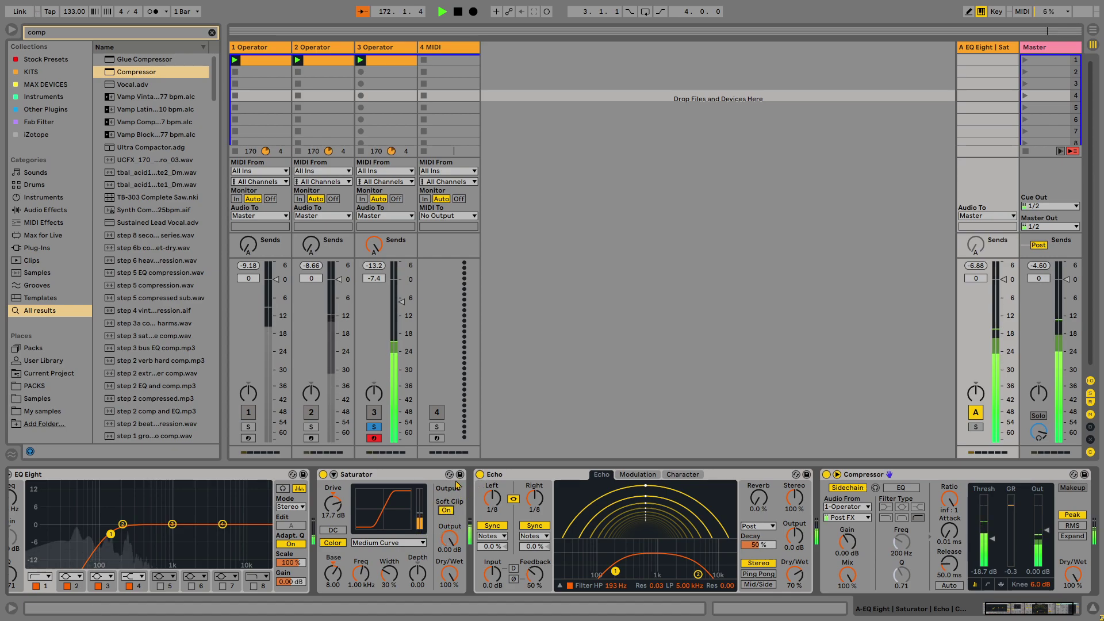
- Search the browser for "de click" and insert RX 7 De-click between EQ Eight and Saturator on return A
{"action": "key", "text": "ctrl+f"}
{"action": "type", "text": "de click"}
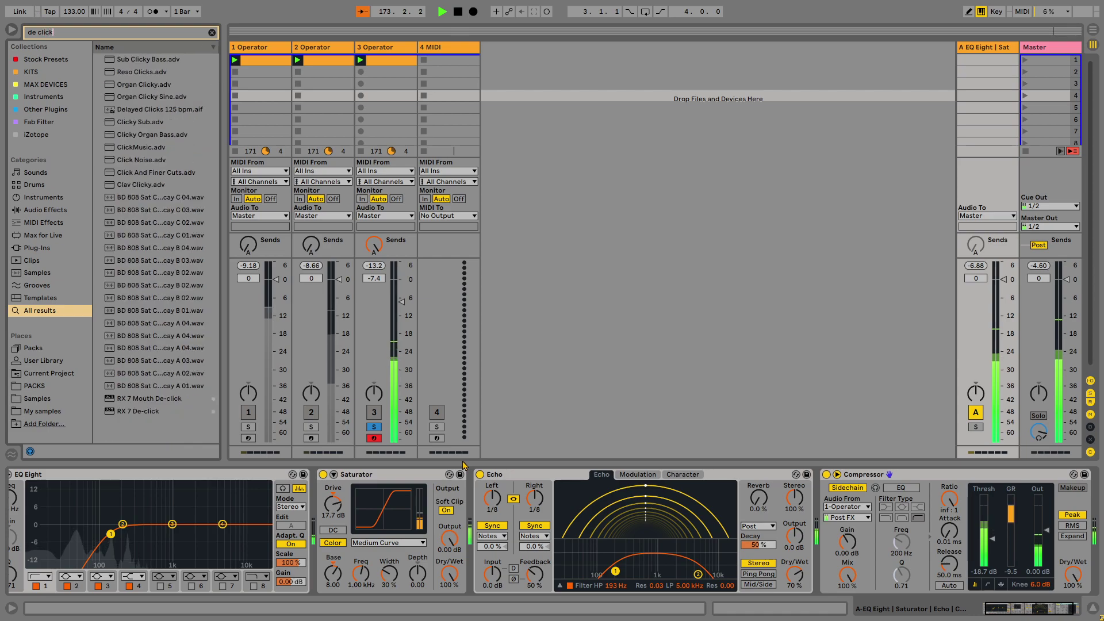
{"action": "left_click_drag", "start_coordinate": [162, 412], "coordinate": [301, 516]}
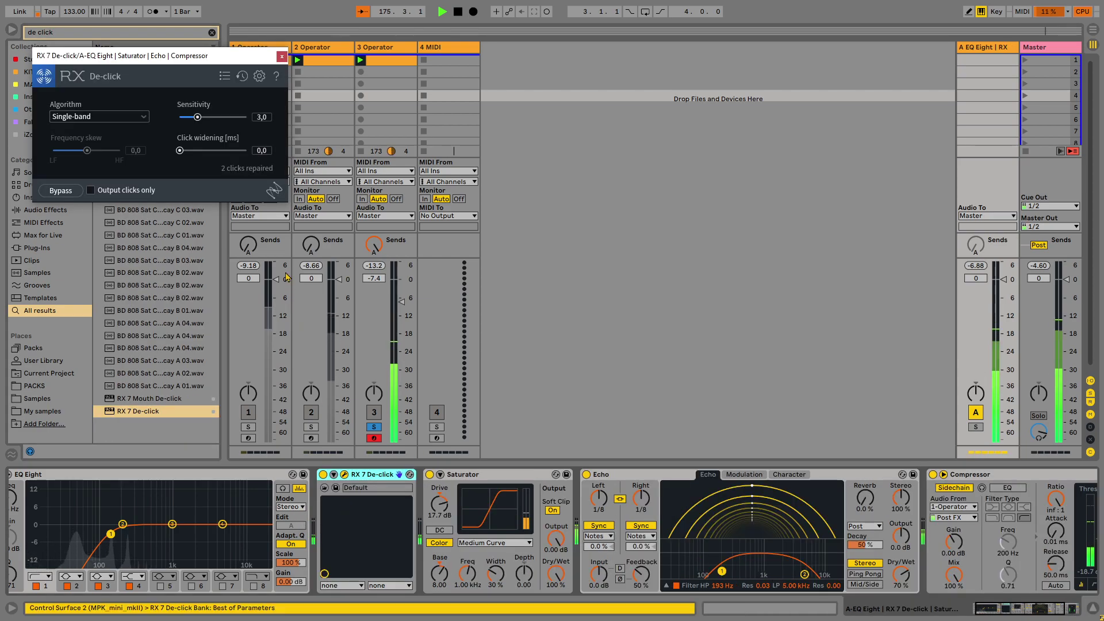
- Move RX 7 De-click to the end of return A's chain, after the Compressor, and unsolo the bass track
{"action": "left_click_drag", "start_coordinate": [373, 474], "coordinate": [564, 522]}
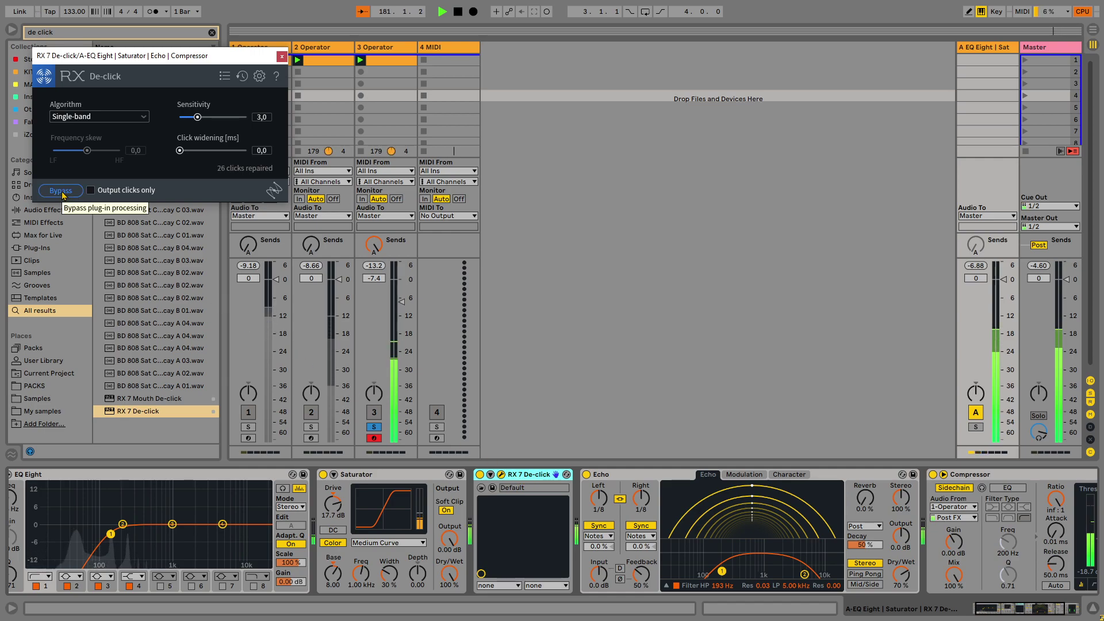
{"action": "left_click_drag", "start_coordinate": [534, 476], "coordinate": [975, 507]}
{"action": "left_click_drag", "start_coordinate": [1040, 608], "coordinate": [1061, 606]}
{"action": "left_click_drag", "start_coordinate": [703, 475], "coordinate": [1008, 521]}
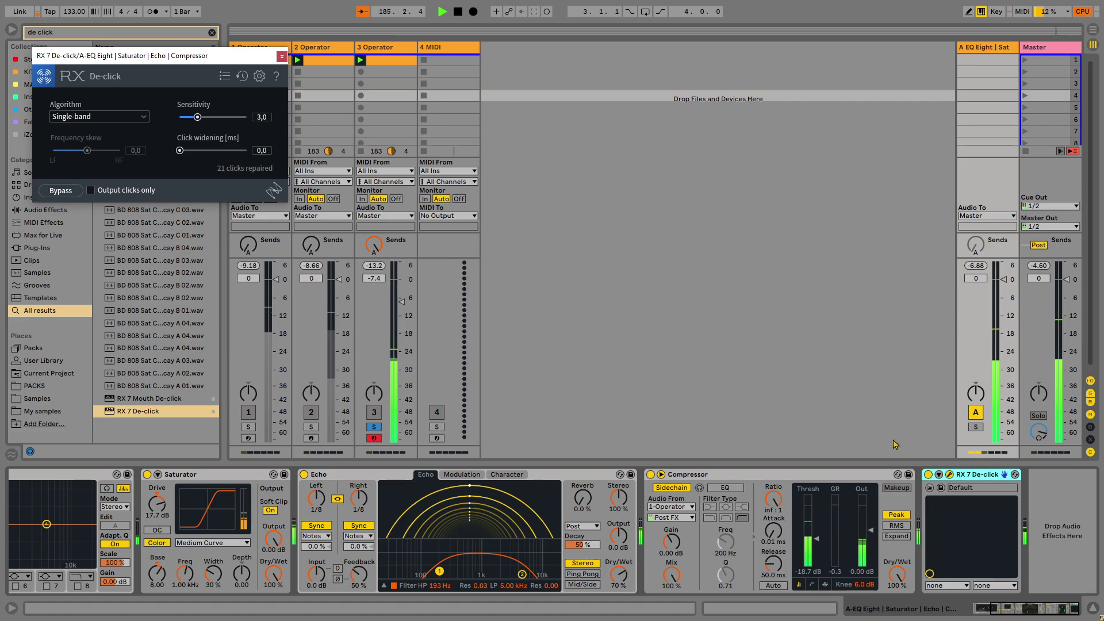
{"action": "left_click", "coordinate": [282, 56]}
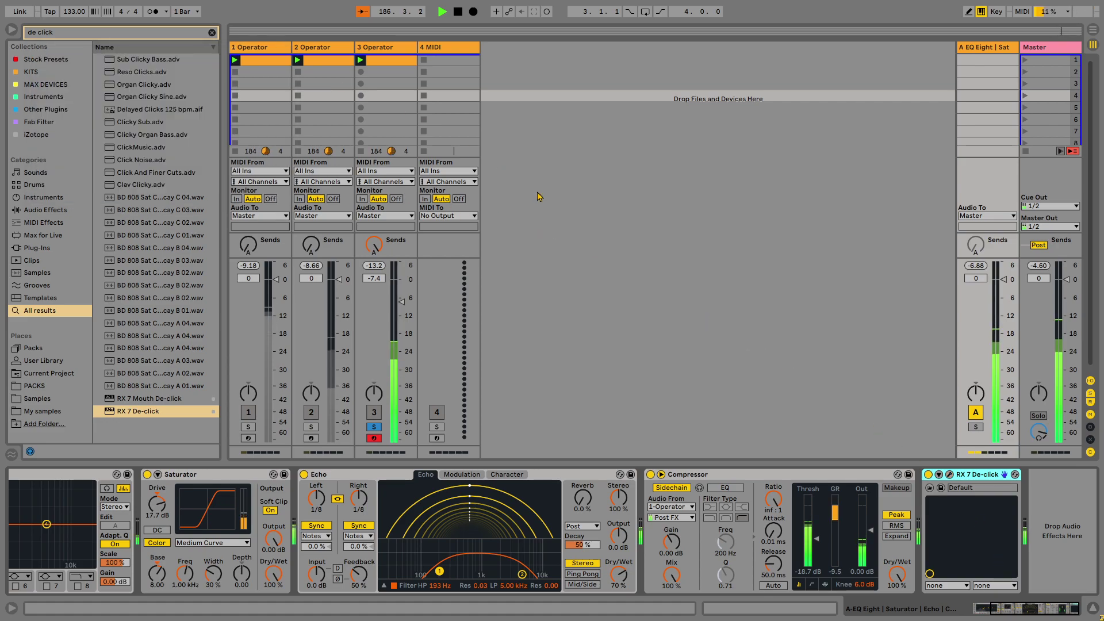
{"action": "left_click", "coordinate": [377, 425]}
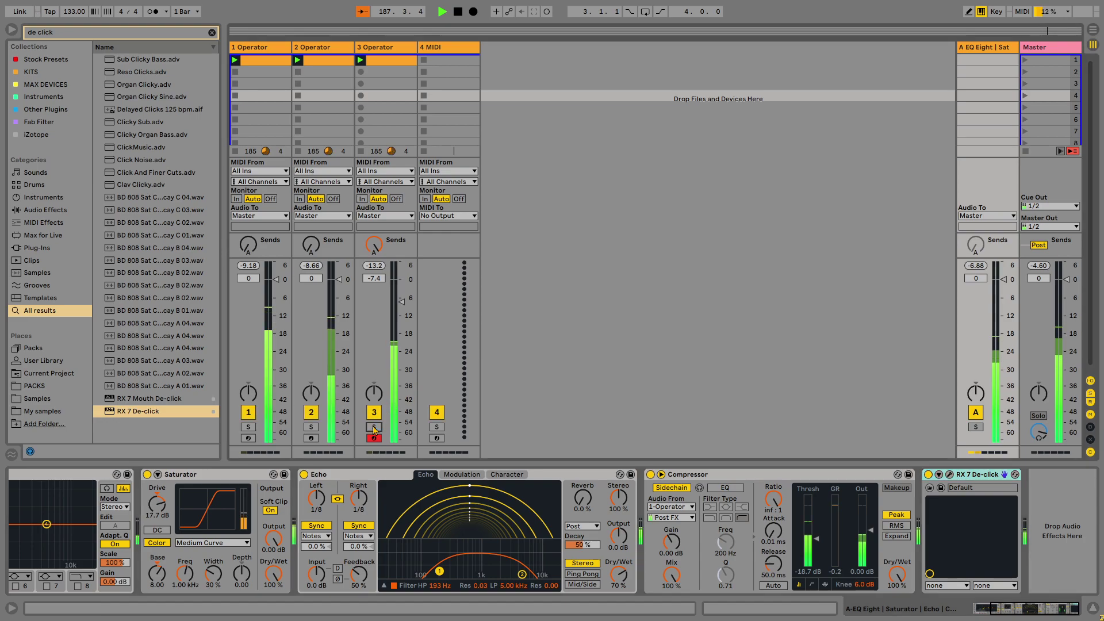
- Load an Operator from the Instruments collection onto the empty MIDI track 4
{"action": "left_click", "coordinate": [444, 54]}
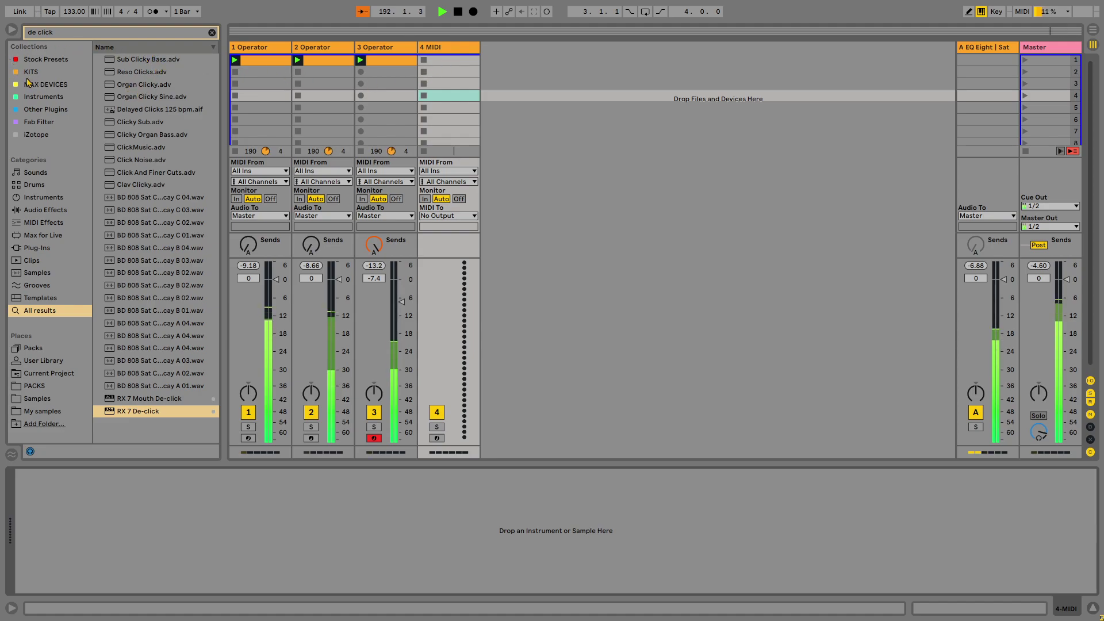
{"action": "left_click", "coordinate": [44, 97]}
{"action": "left_click", "coordinate": [211, 32]}
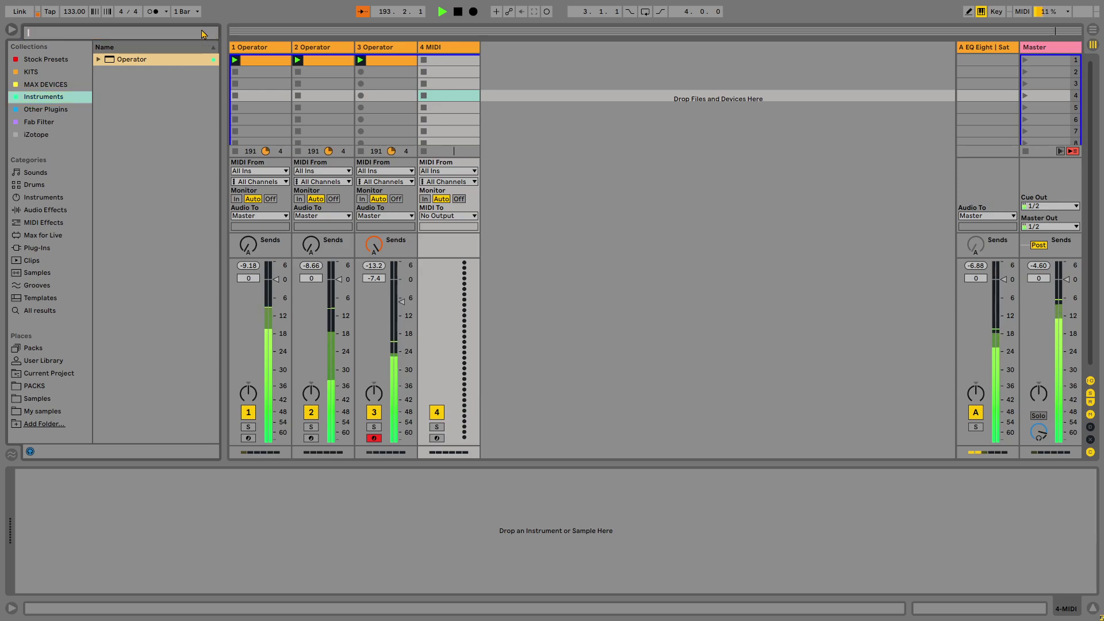
{"action": "left_click_drag", "start_coordinate": [128, 77], "coordinate": [447, 61]}
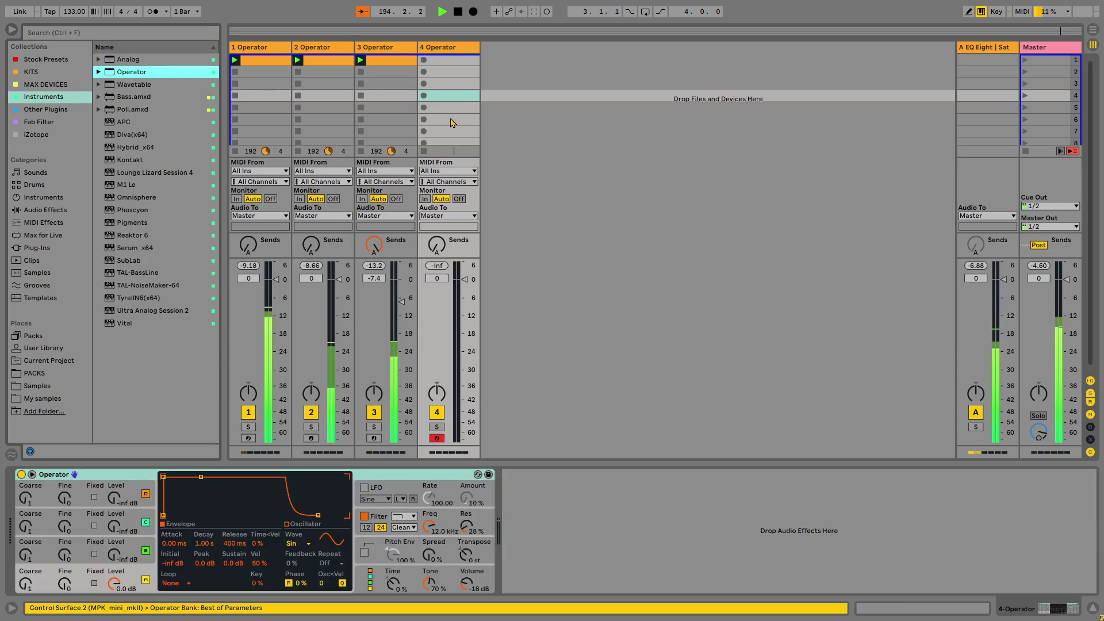
- Create an empty clip in track 4's first slot, enlarge its note editor and turn off the clip's scale
{"action": "double_click", "coordinate": [455, 60]}
{"action": "left_click_drag", "start_coordinate": [490, 463], "coordinate": [499, 157]}
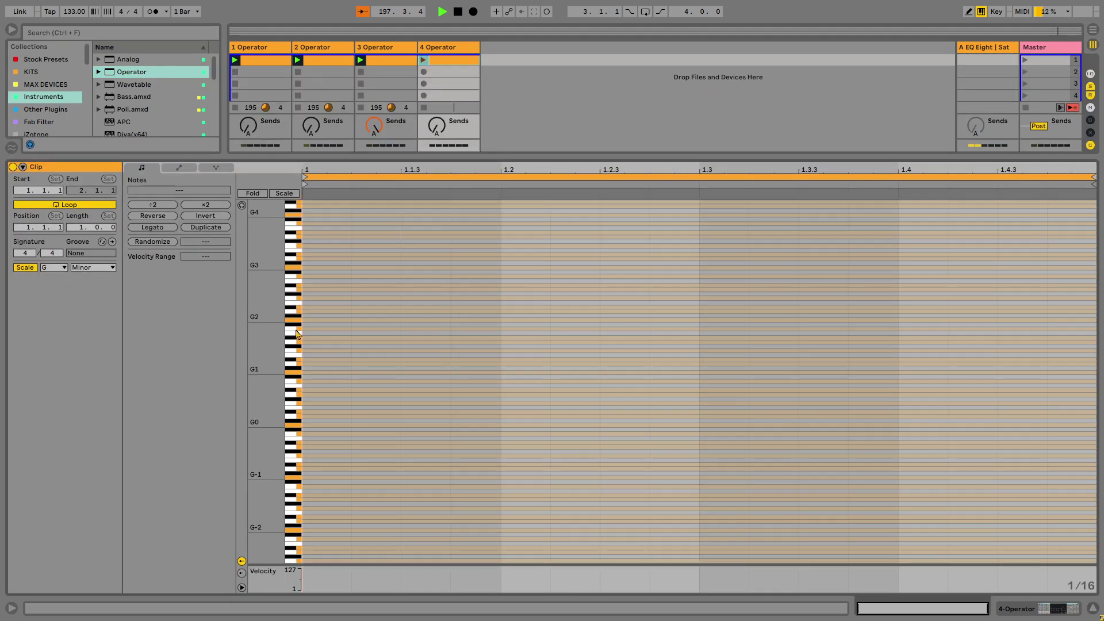
{"action": "left_click_drag", "start_coordinate": [257, 334], "coordinate": [209, 330]}
{"action": "left_click", "coordinate": [33, 266]}
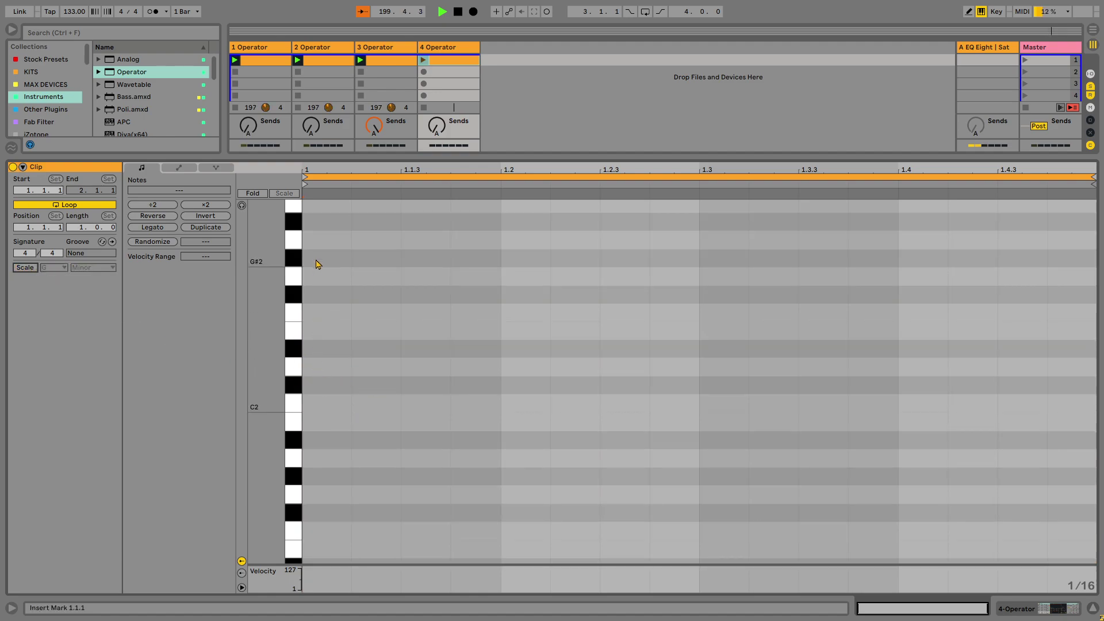
- Draw three sixteenth-length C3 notes in the clip at 1.1.2, 1.2 and 1.2.4
{"action": "scroll", "coordinate": [317, 368], "scroll_direction": "down", "scroll_amount": 3}
{"action": "scroll", "coordinate": [322, 512], "scroll_direction": "down", "scroll_amount": 3}
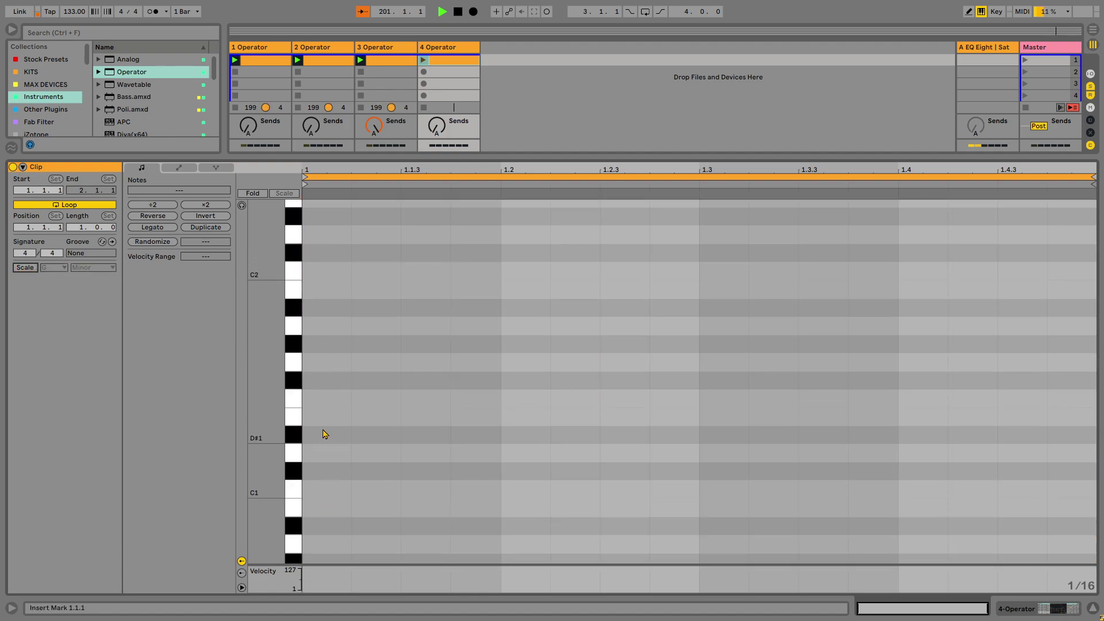
{"action": "scroll", "coordinate": [329, 325], "scroll_direction": "up", "scroll_amount": 7}
{"action": "scroll", "coordinate": [333, 329], "scroll_direction": "up", "scroll_amount": 3}
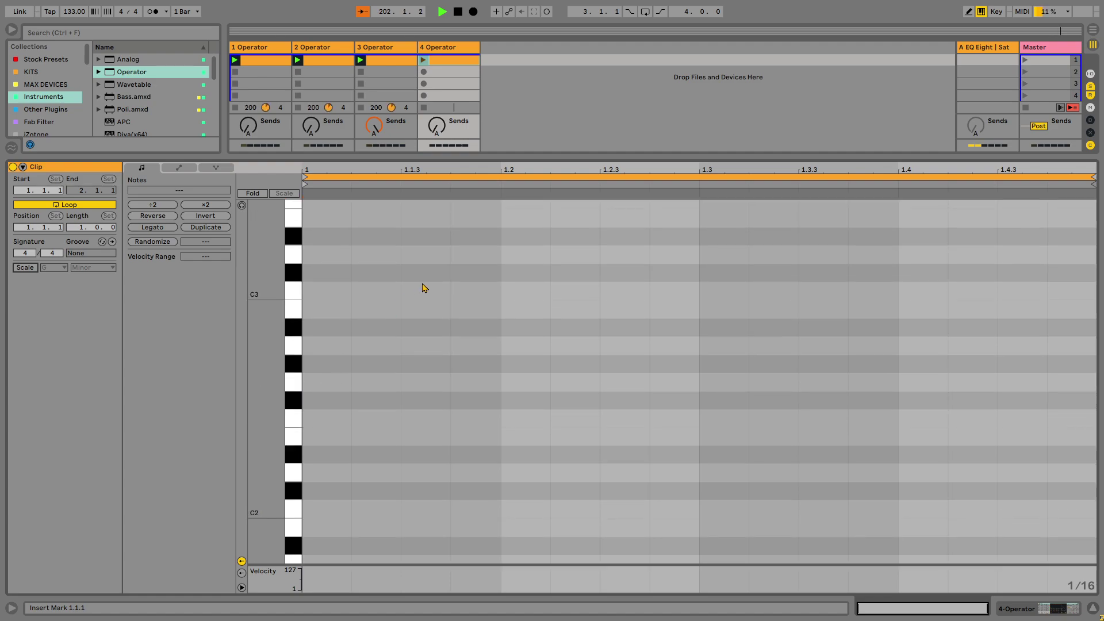
{"action": "double_click", "coordinate": [413, 290]}
{"action": "left_click_drag", "start_coordinate": [408, 295], "coordinate": [370, 293]}
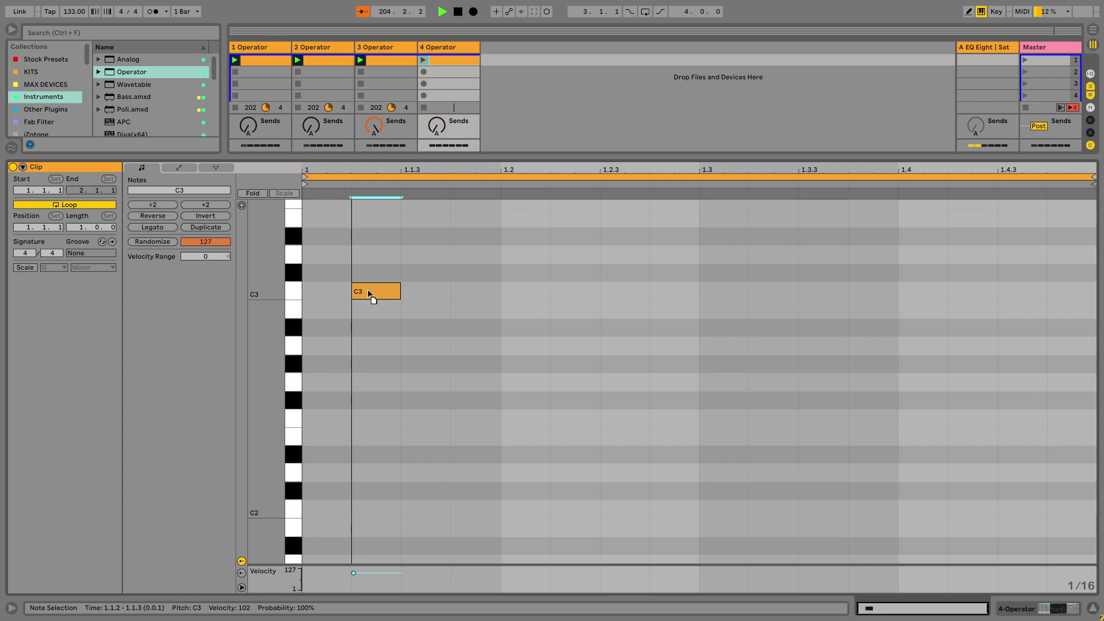
{"action": "left_click_drag", "start_coordinate": [370, 294], "coordinate": [370, 295]}
{"action": "double_click", "coordinate": [530, 292]}
{"action": "double_click", "coordinate": [664, 293]}
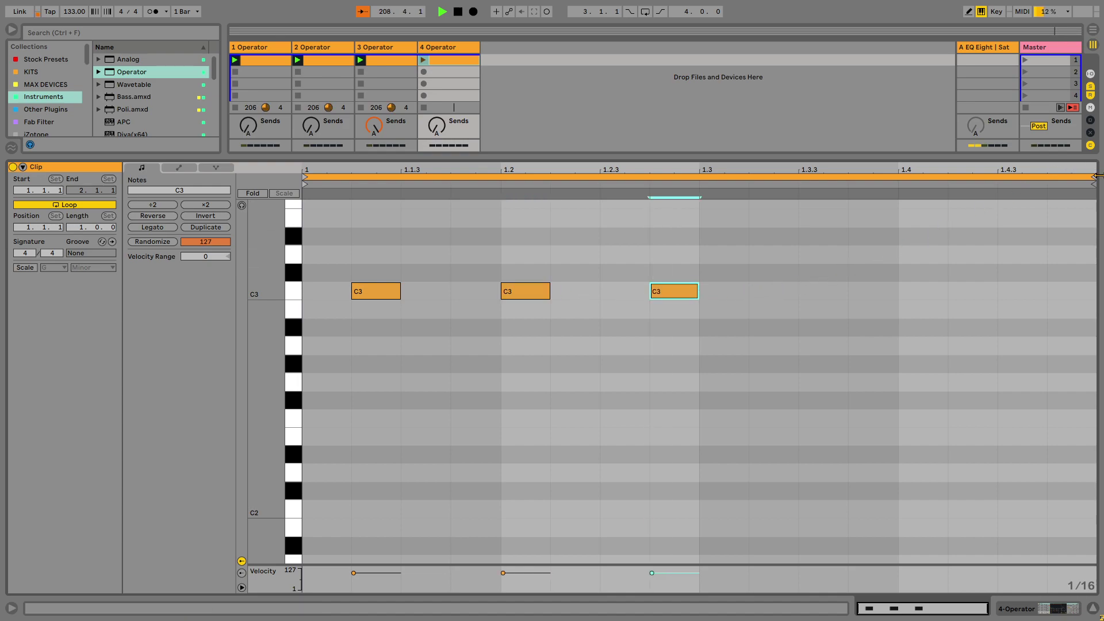
- Shorten the clip's loop to two beats, launch it and show track 4's Operator
{"action": "left_click_drag", "start_coordinate": [1094, 176], "coordinate": [699, 176]}
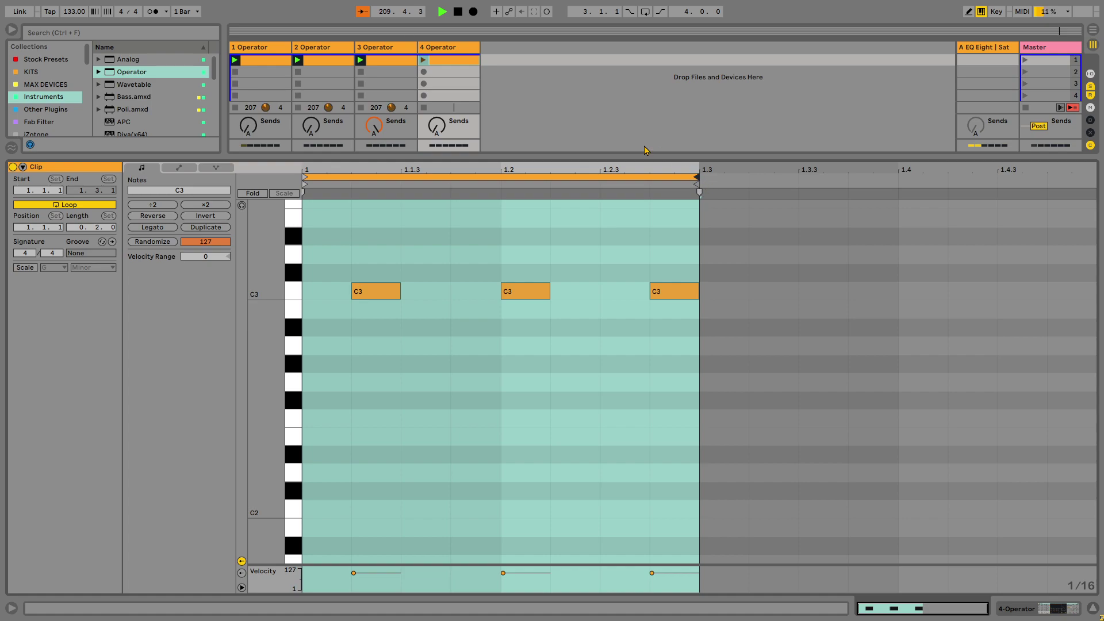
{"action": "left_click", "coordinate": [424, 61]}
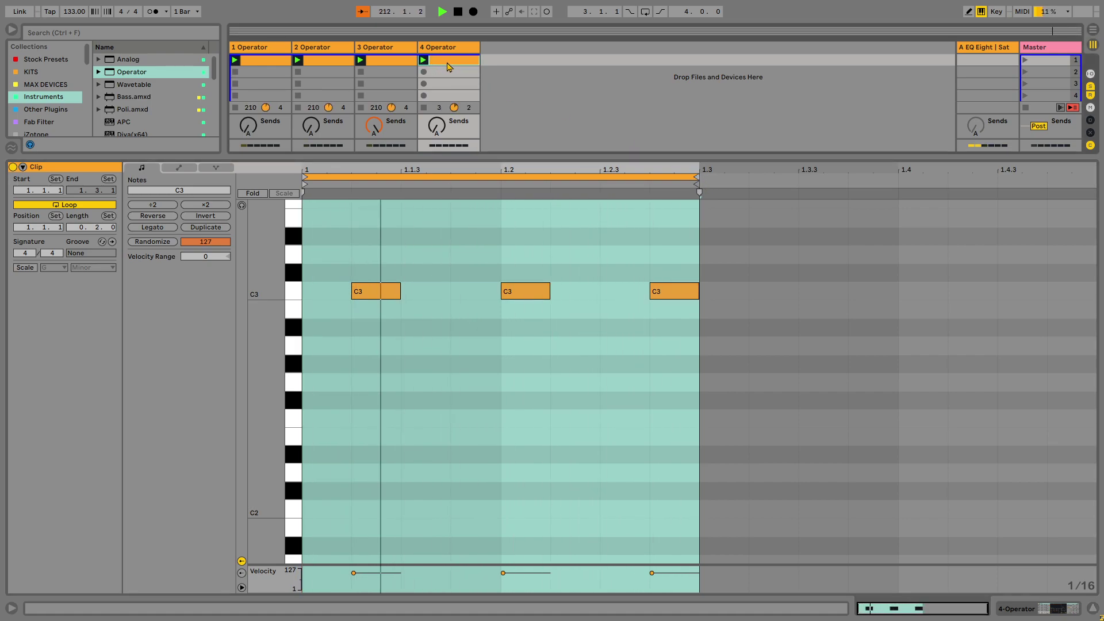
{"action": "double_click", "coordinate": [447, 63]}
{"action": "double_click", "coordinate": [453, 49]}
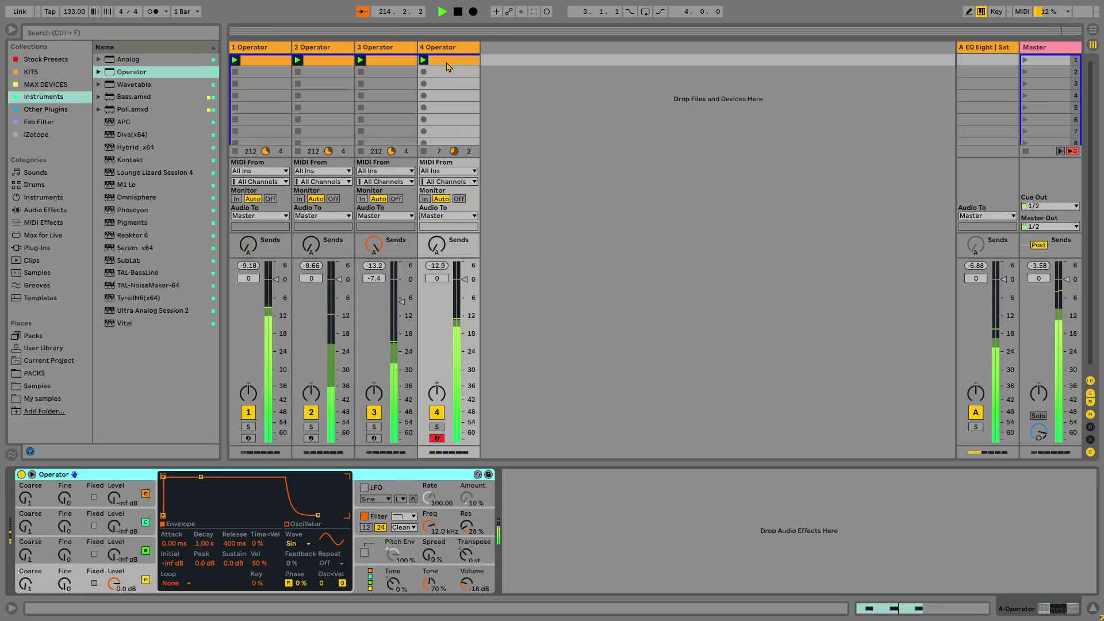
- Switch oscillator A in track 4's Operator to a fixed 344 Hz and give its envelope a 395 ms decay with -inf dB sustain
{"action": "left_click", "coordinate": [94, 583]}
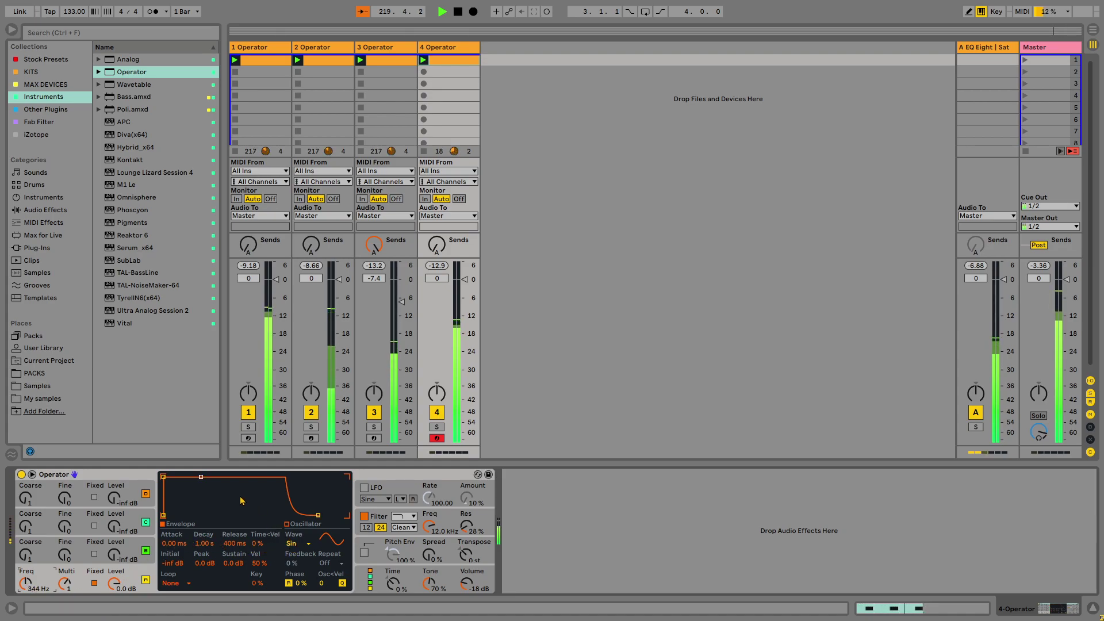
{"action": "left_click_drag", "start_coordinate": [201, 477], "coordinate": [196, 515]}
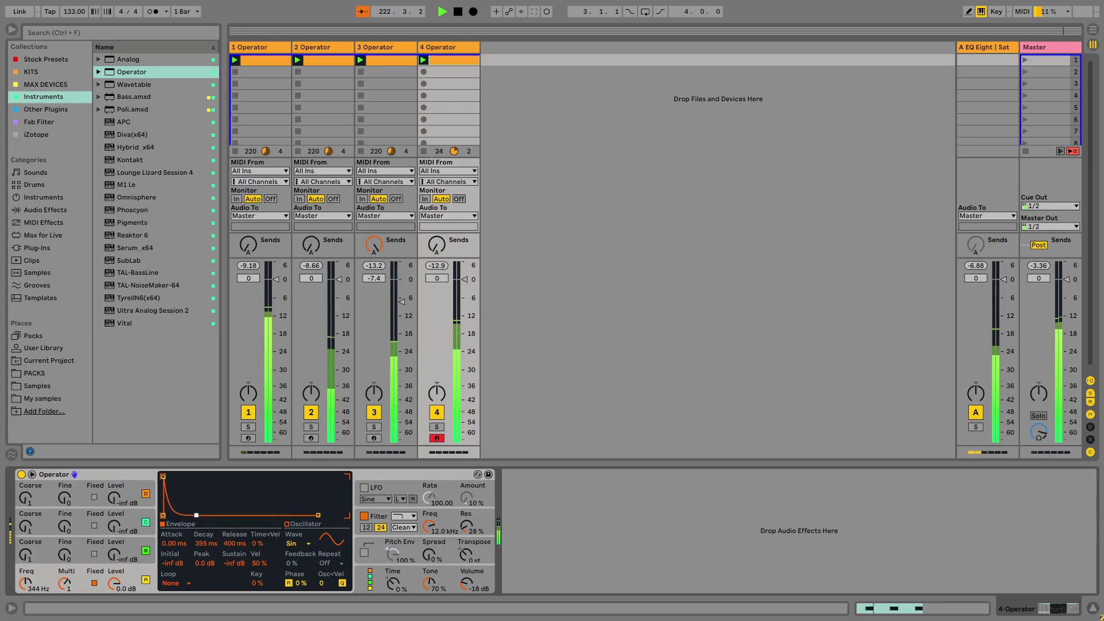
- Raise oscillator B's level and shorten its envelope to a 32.1 ms decay with -inf dB sustain
{"action": "left_click", "coordinate": [134, 551]}
{"action": "left_click_drag", "start_coordinate": [115, 554], "coordinate": [115, 534]}
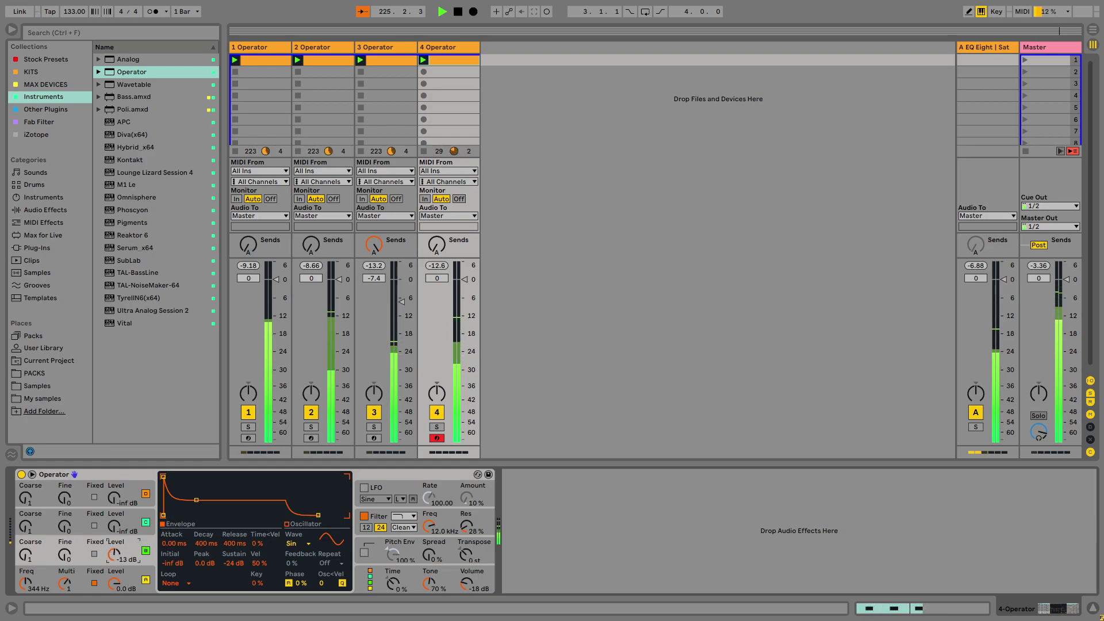
{"action": "left_click_drag", "start_coordinate": [133, 552], "coordinate": [134, 531]}
{"action": "left_click_drag", "start_coordinate": [196, 499], "coordinate": [183, 515]}
{"action": "left_click_drag", "start_coordinate": [114, 556], "coordinate": [115, 551]}
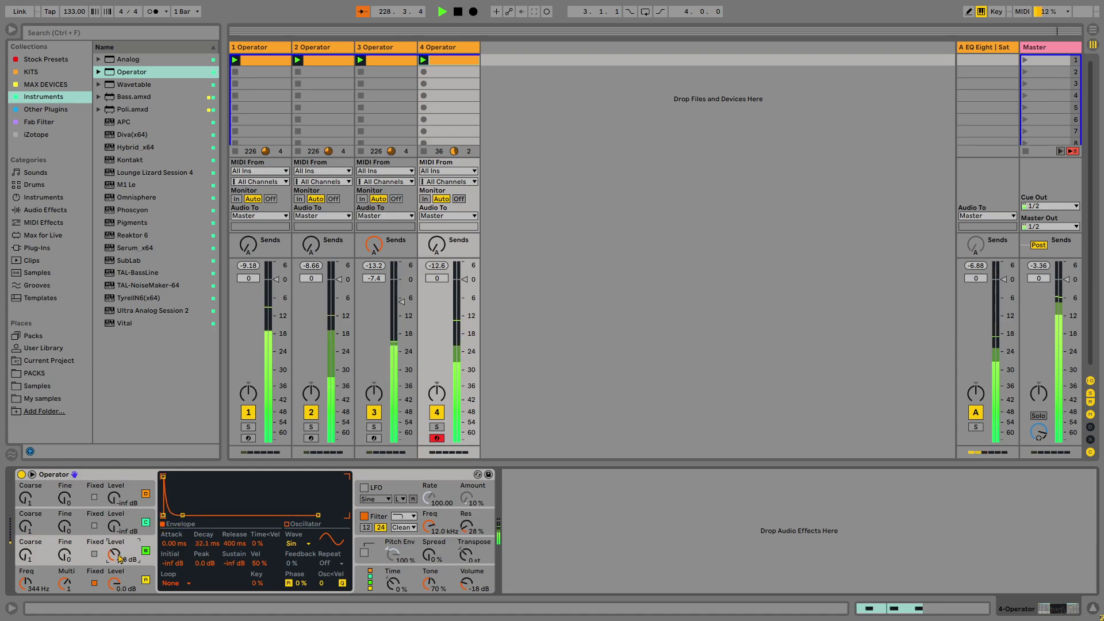
- Solo track 4 and refine oscillator B to a 58.3 ms decay and a -23 dB level
{"action": "left_click_drag", "start_coordinate": [183, 515], "coordinate": [186, 515]}
{"action": "left_click_drag", "start_coordinate": [116, 560], "coordinate": [116, 557]}
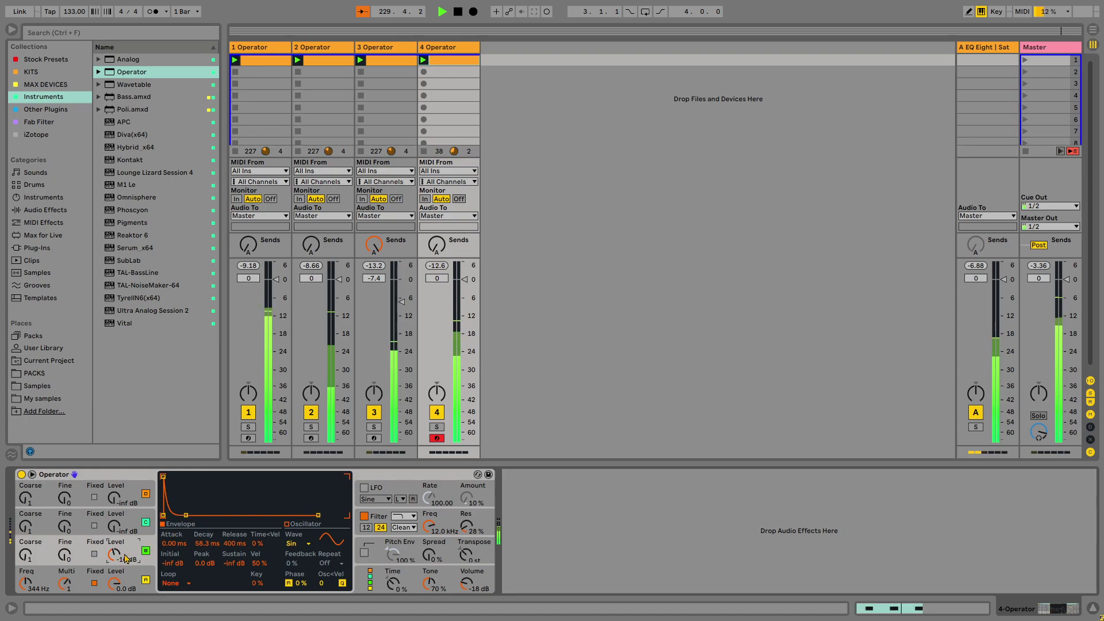
{"action": "left_click", "coordinate": [433, 427]}
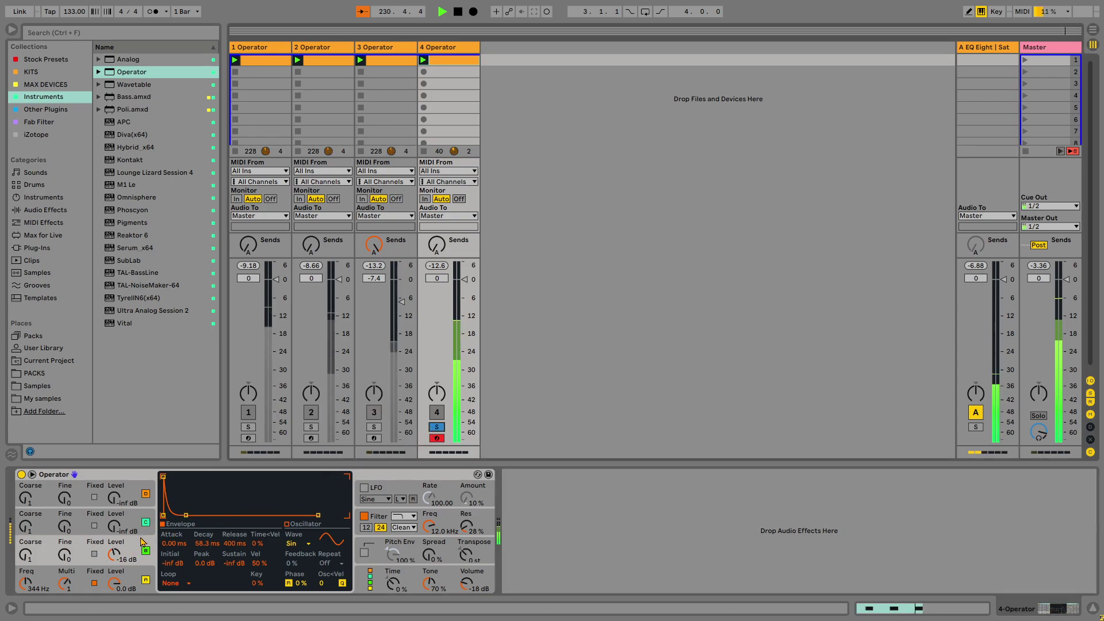
{"action": "mouse_move", "coordinate": [115, 557]}
{"action": "left_mouse_down"}
{"action": "mouse_move", "coordinate": [116, 538]}
{"action": "mouse_move", "coordinate": [115, 563]}
{"action": "left_mouse_up"}
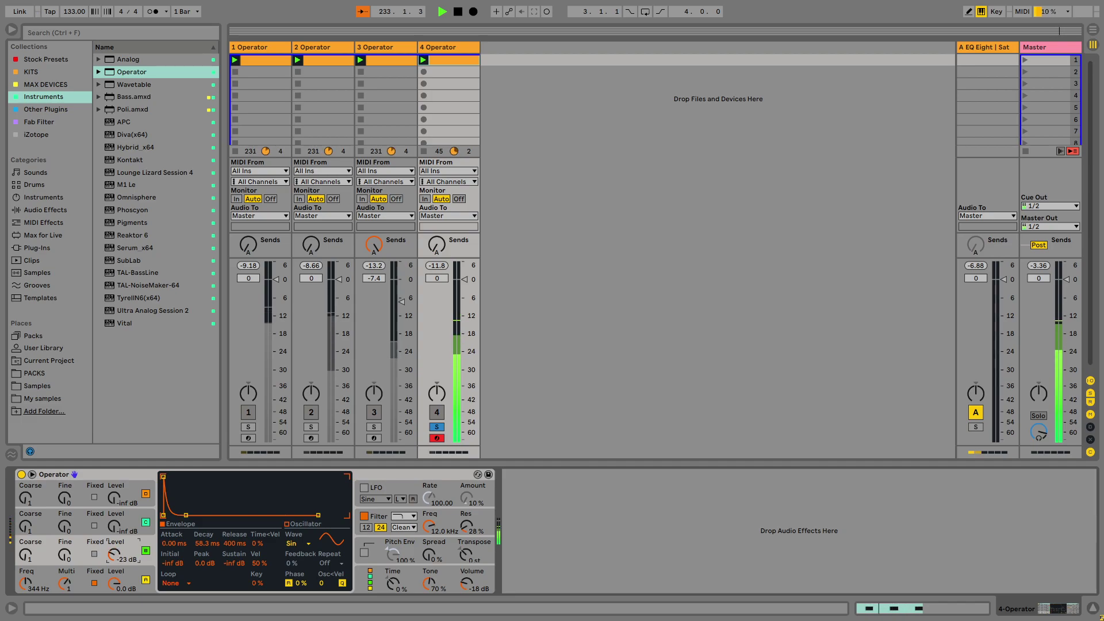
- Audition several alternative oscillator algorithms in track 4's Operator and return to the vertical serial stack
{"action": "left_click", "coordinate": [358, 582]}
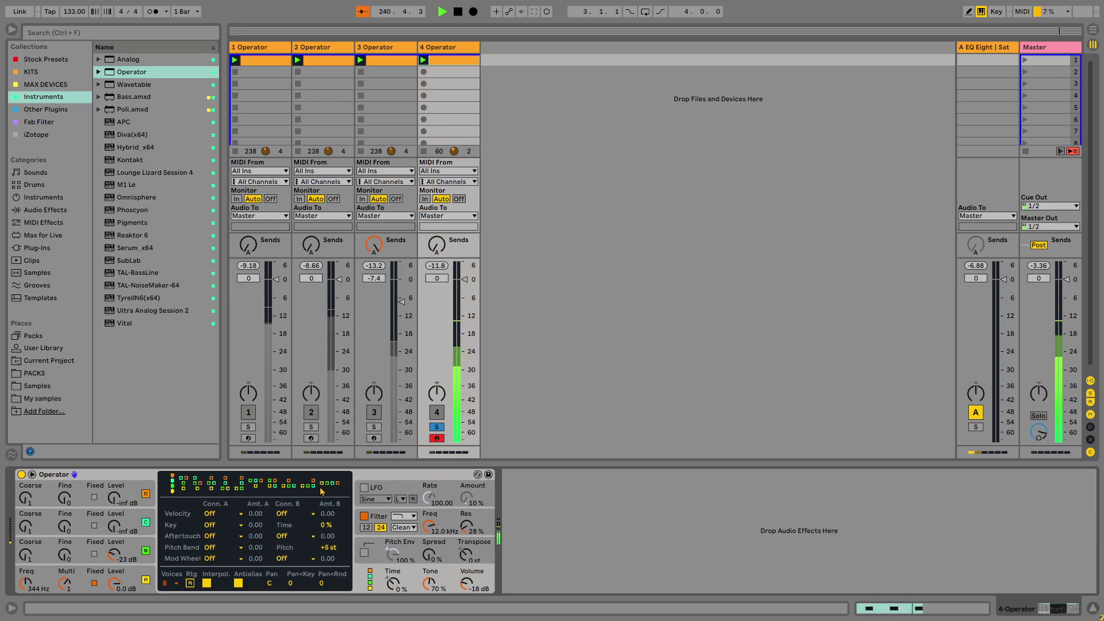
{"action": "left_click", "coordinate": [211, 488]}
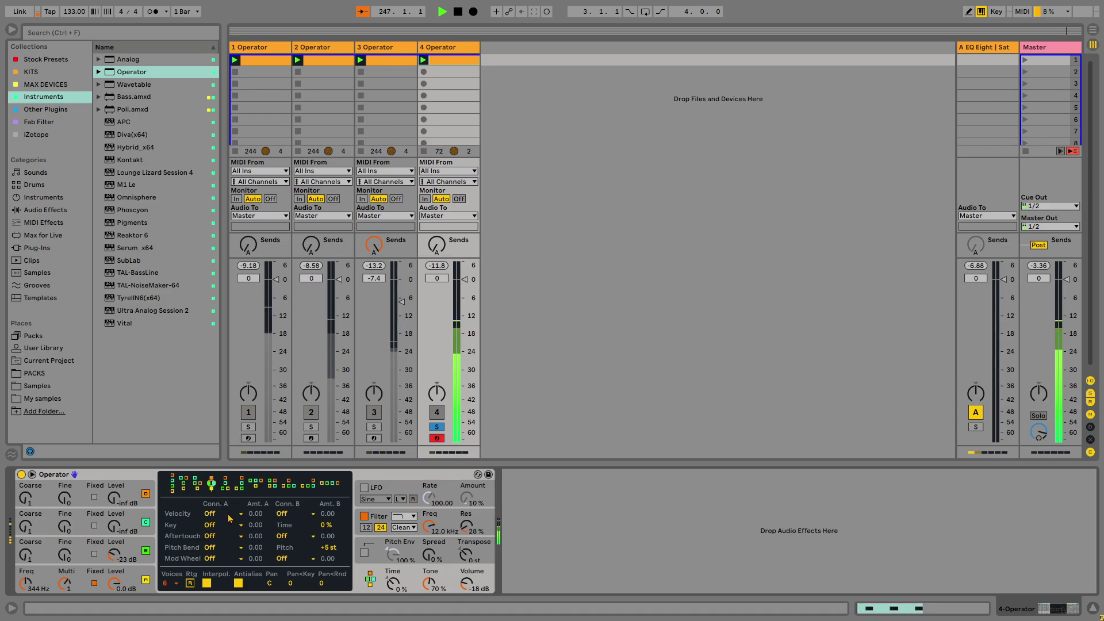
{"action": "left_click", "coordinate": [255, 488]}
{"action": "left_click", "coordinate": [271, 488]}
{"action": "left_click", "coordinate": [289, 486]}
{"action": "left_click", "coordinate": [305, 488]}
{"action": "left_click", "coordinate": [335, 487]}
{"action": "left_click", "coordinate": [182, 490]}
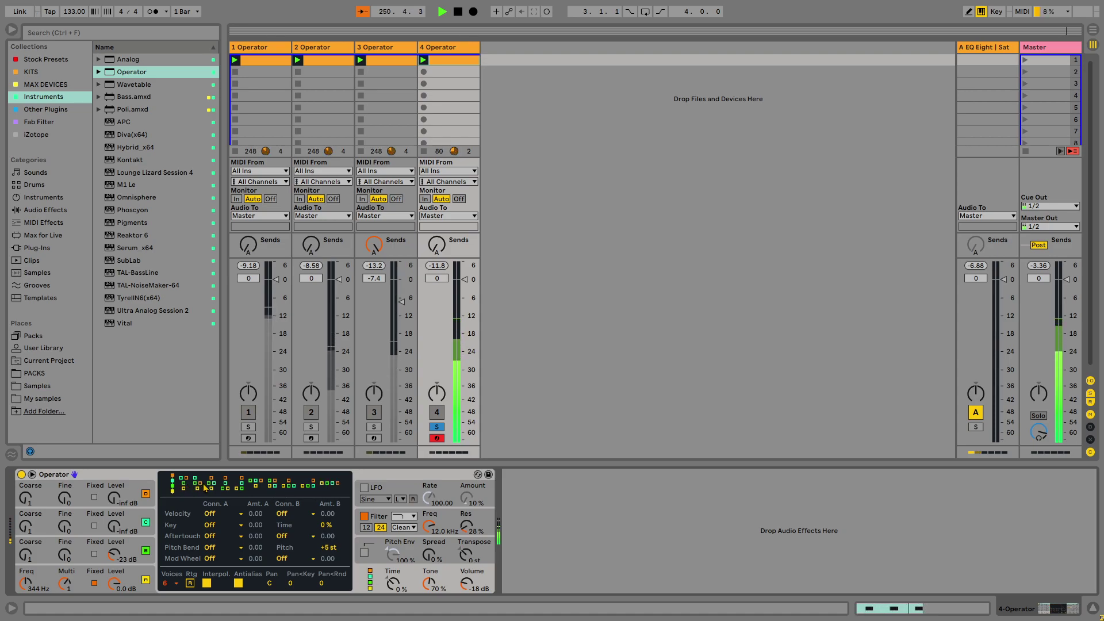
- Set oscillator B's coarse tuning to 3 in track 4's Operator
{"action": "left_click_drag", "start_coordinate": [128, 528], "coordinate": [115, 552]}
{"action": "left_click", "coordinate": [26, 555]}
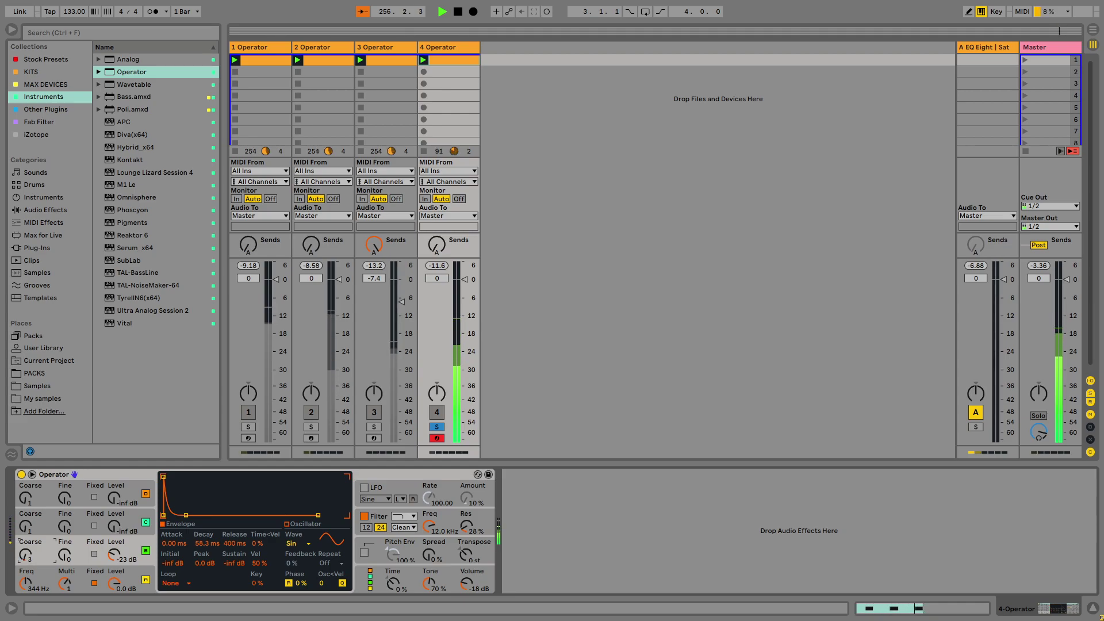
{"action": "left_click_drag", "start_coordinate": [30, 561], "coordinate": [31, 556]}
- Enable Operator's pitch envelope and set its decay to 4.70 ms
{"action": "left_click", "coordinate": [394, 554]}
{"action": "left_click", "coordinate": [364, 553]}
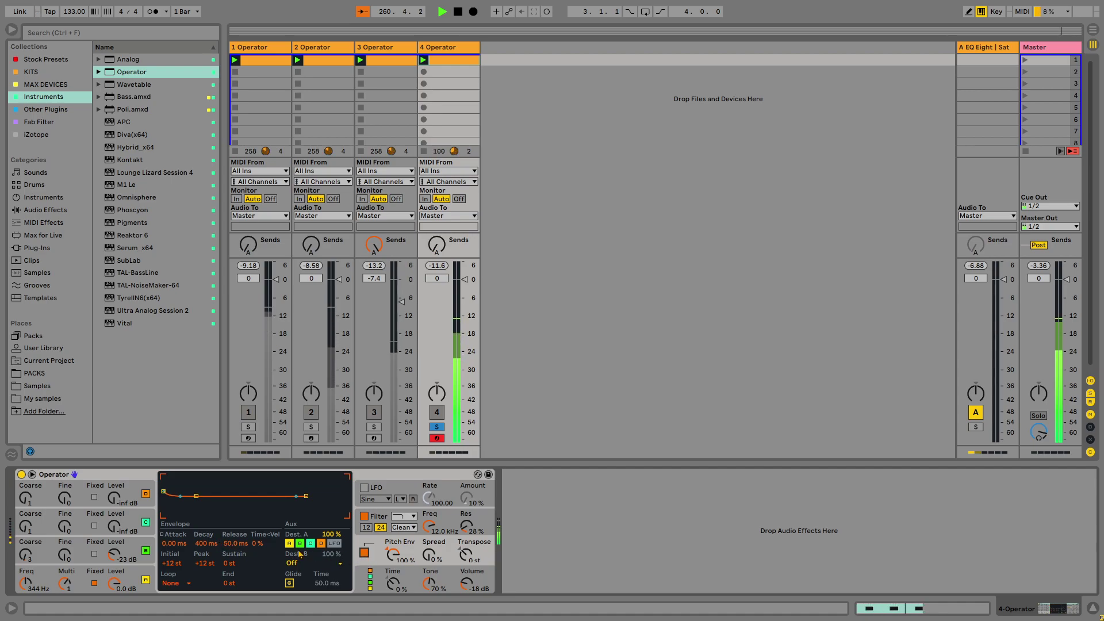
{"action": "left_click_drag", "start_coordinate": [211, 539], "coordinate": [210, 566]}
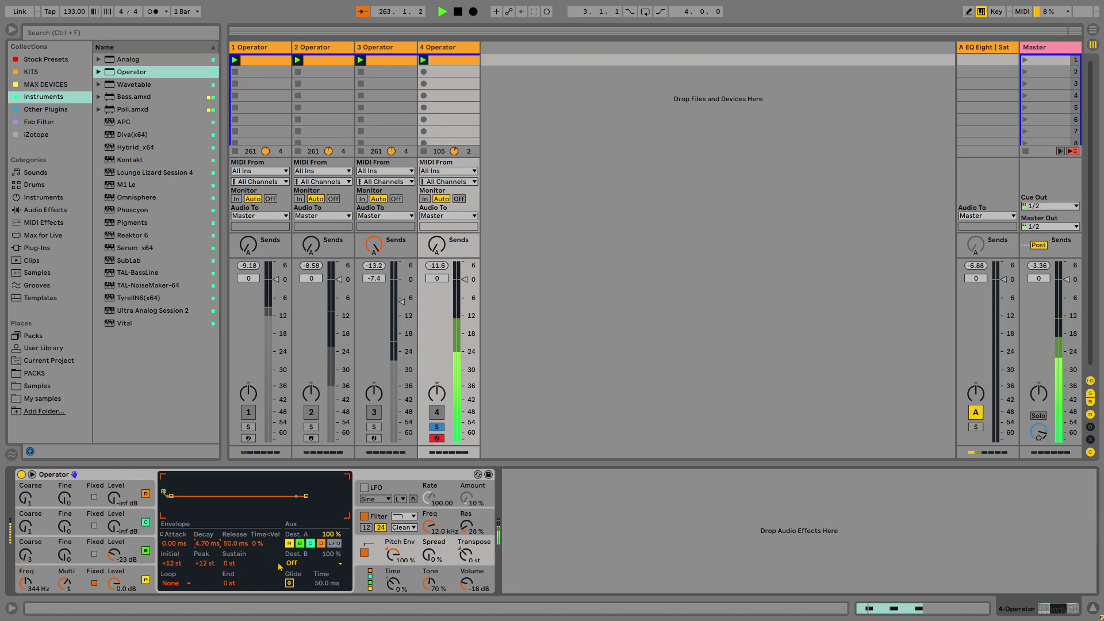
- Limit track 4's Operator to 1 voice and return to the pitch envelope display
{"action": "left_click", "coordinate": [359, 582]}
{"action": "left_click", "coordinate": [166, 587]}
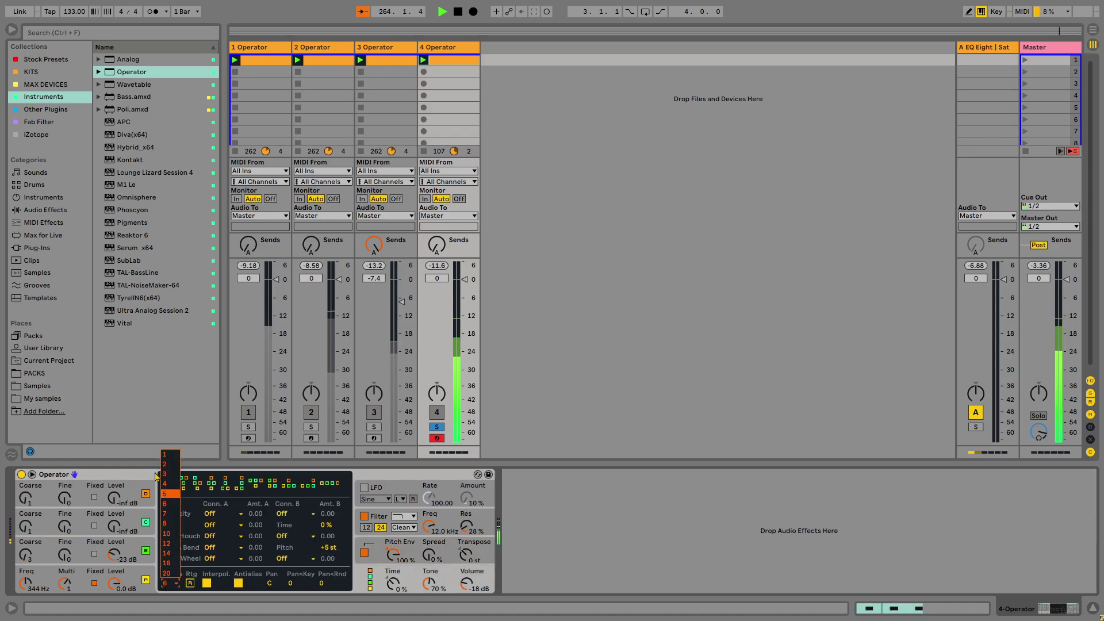
{"action": "left_click", "coordinate": [167, 454]}
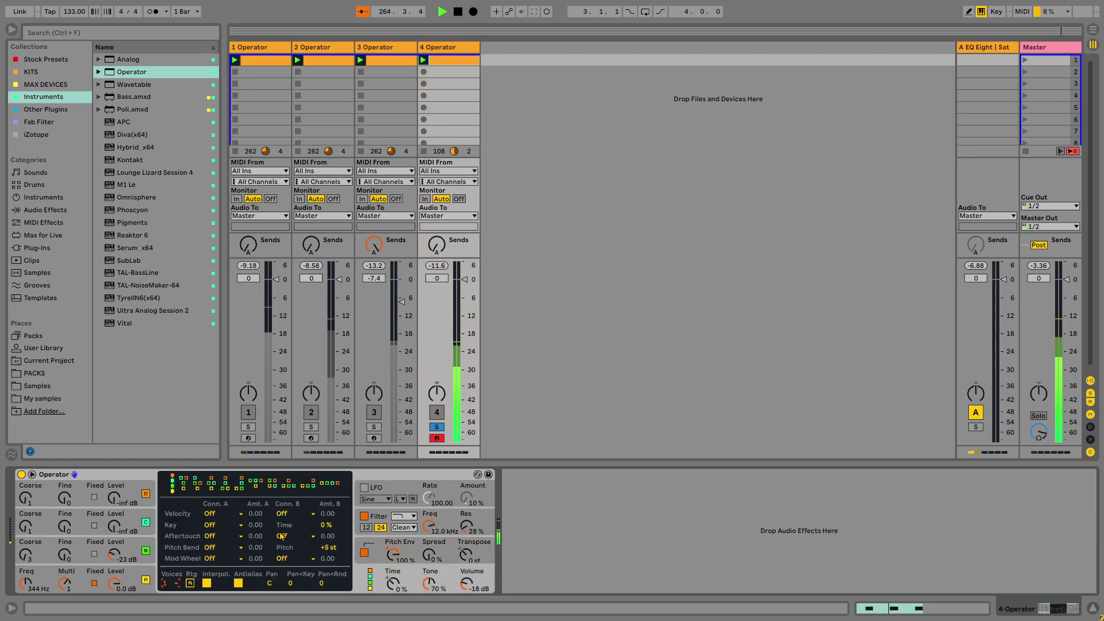
{"action": "left_click", "coordinate": [371, 566]}
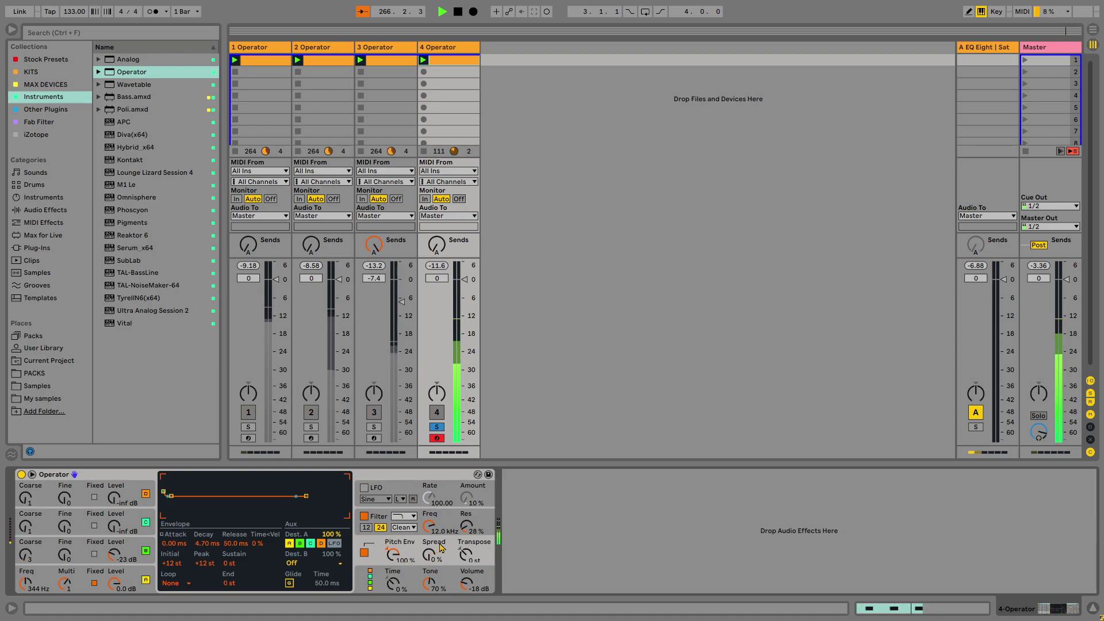
- Set oscillator A's fixed frequency to 382 Hz and unsolo track 4
{"action": "left_click", "coordinate": [29, 584]}
{"action": "left_click_drag", "start_coordinate": [25, 584], "coordinate": [25, 592]}
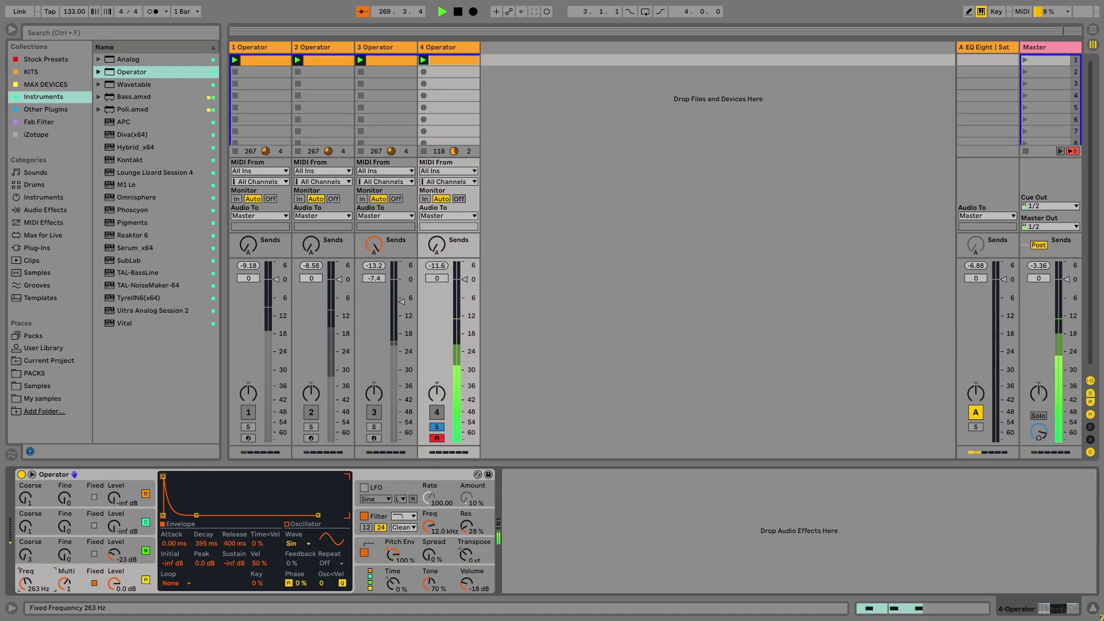
{"action": "left_click_drag", "start_coordinate": [25, 583], "coordinate": [25, 582]}
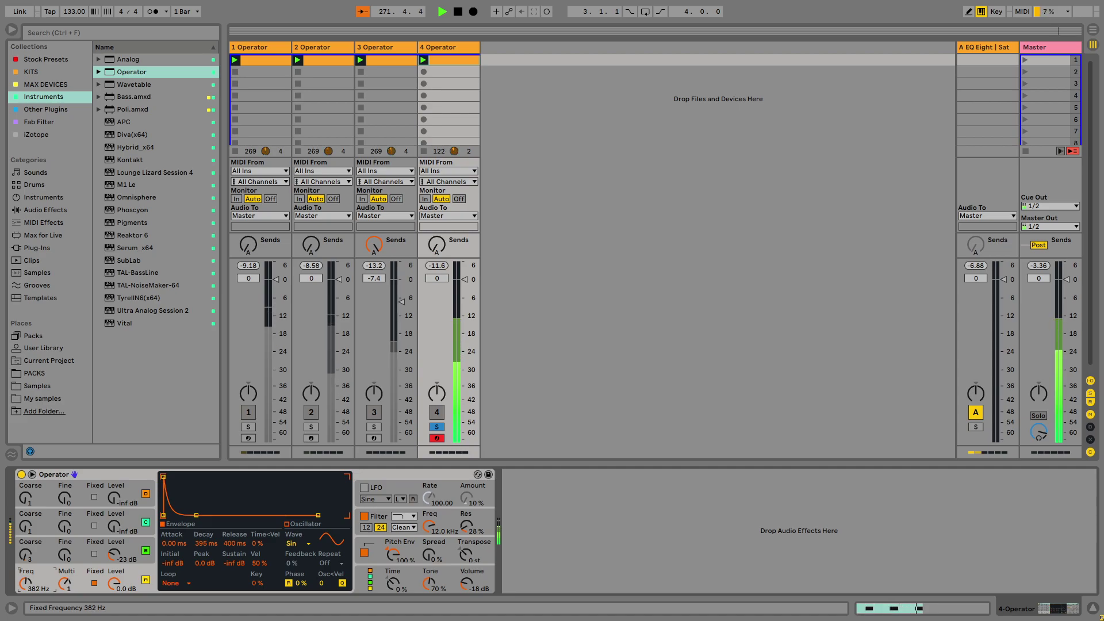
{"action": "left_click_drag", "start_coordinate": [25, 583], "coordinate": [25, 588]}
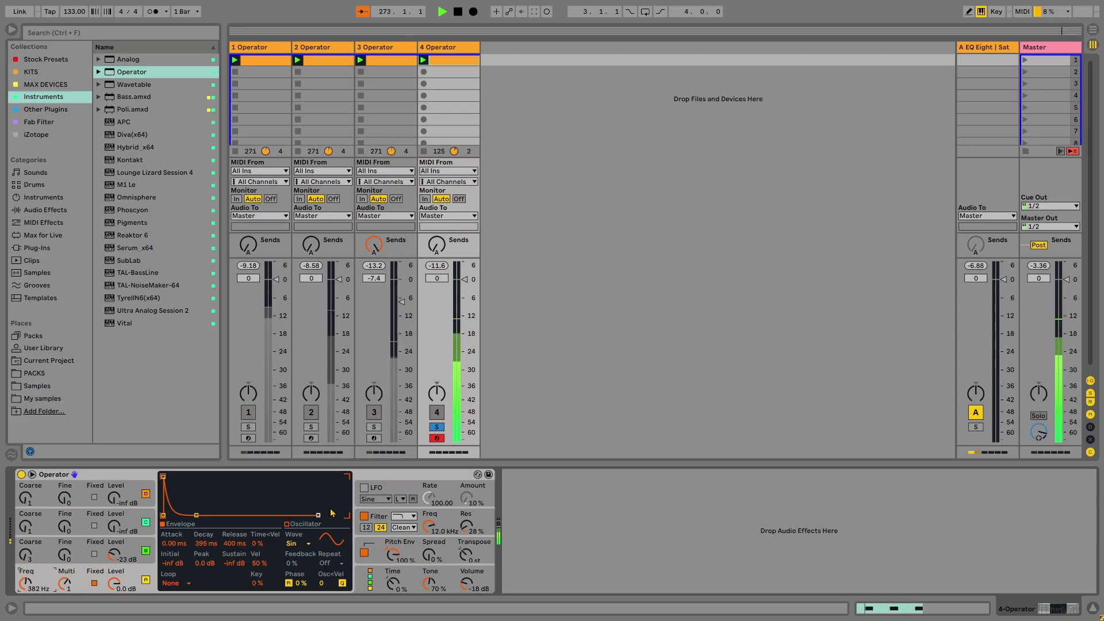
{"action": "left_click", "coordinate": [436, 427]}
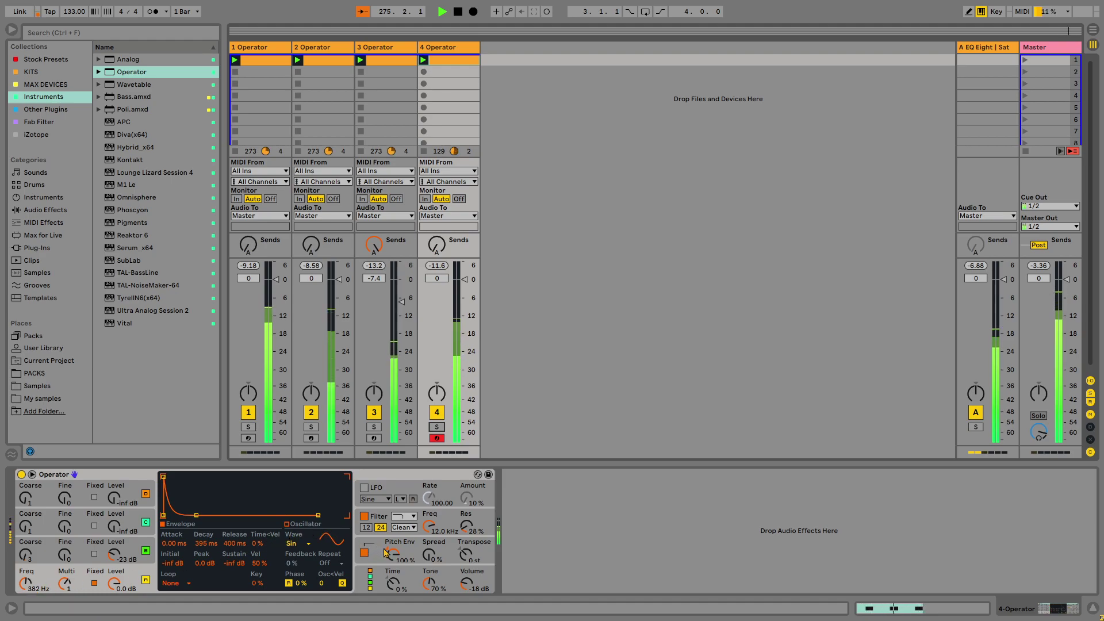
- Try a Delay effect after track 4's Operator and delete it
{"action": "key", "text": "ctrl+f"}
{"action": "type", "text": "de"}
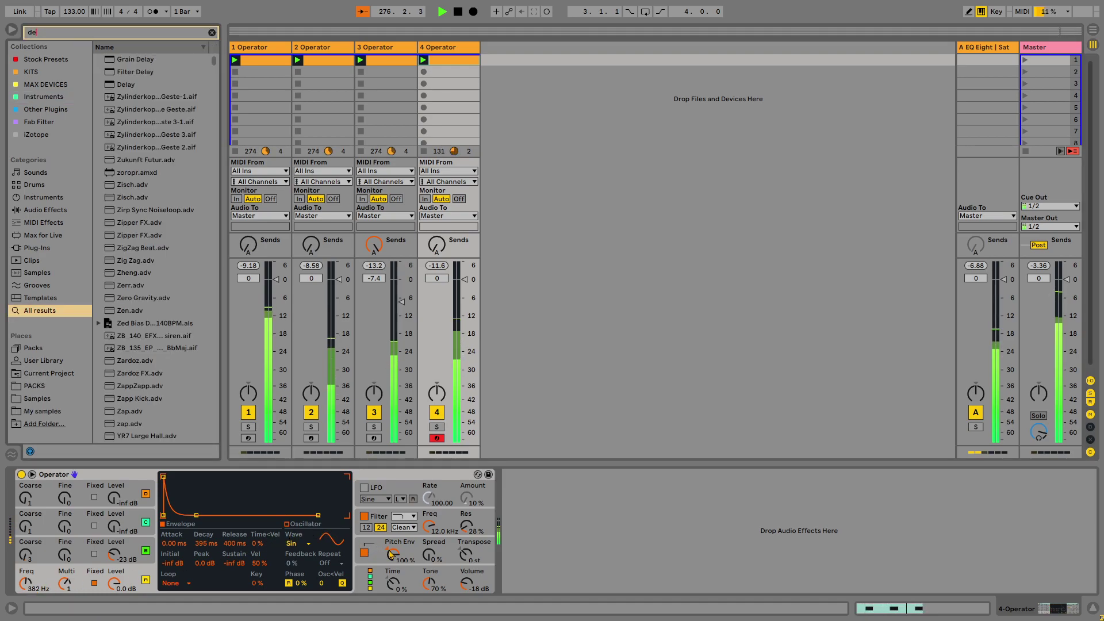
{"action": "type", "text": "lay"}
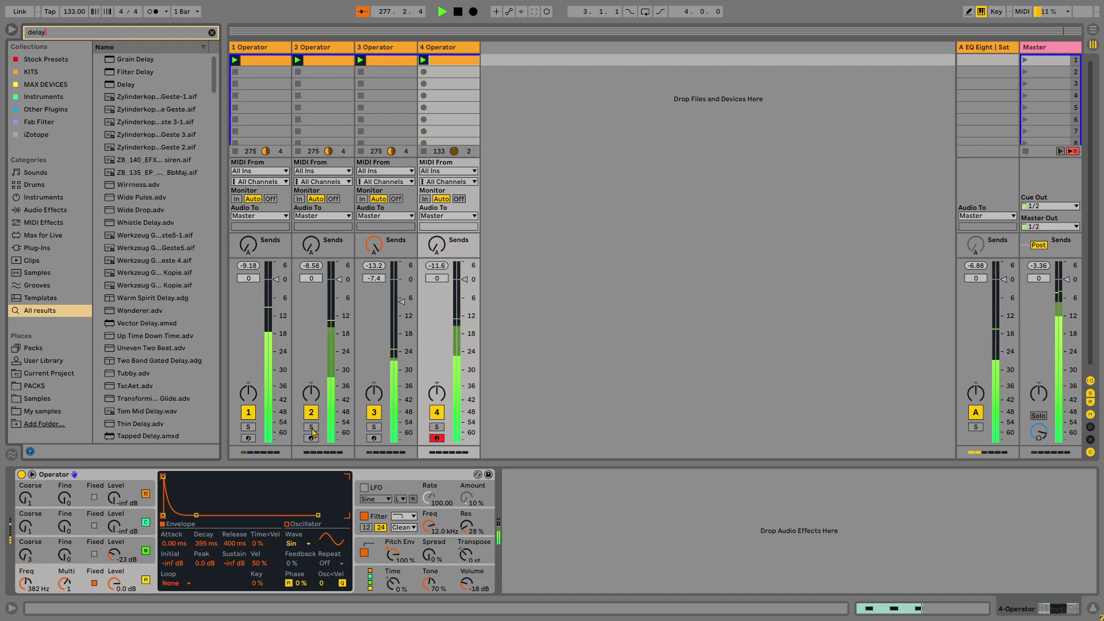
{"action": "key", "text": "Down"}
{"action": "key", "text": "Down"}
{"action": "key", "text": "Down"}
{"action": "key", "text": "Return"}
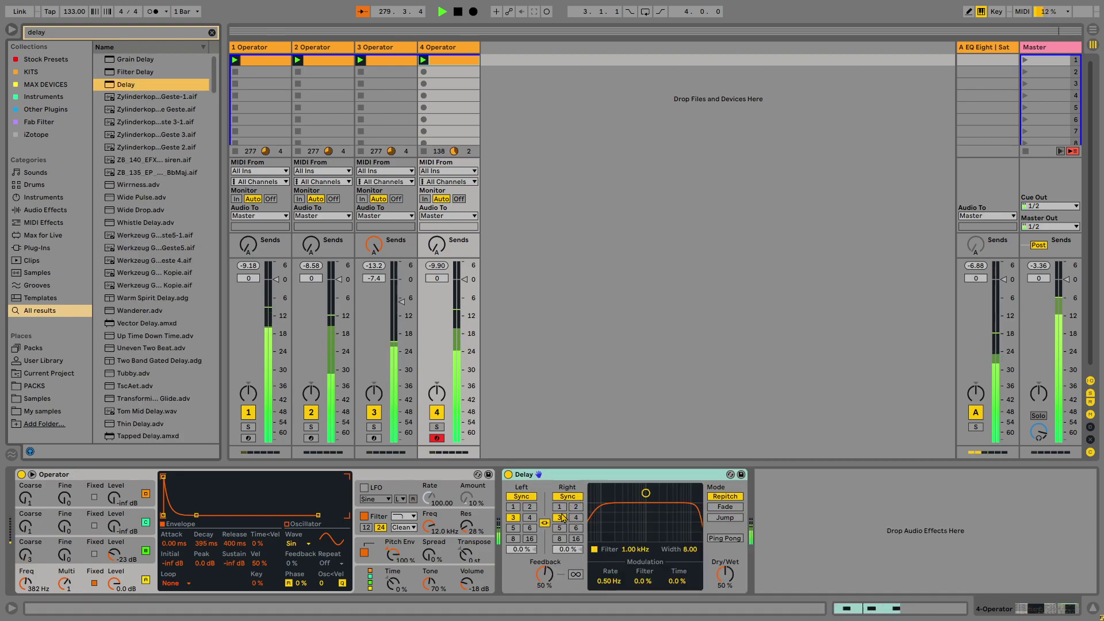
{"action": "left_click", "coordinate": [561, 475]}
{"action": "key", "text": "Delete"}
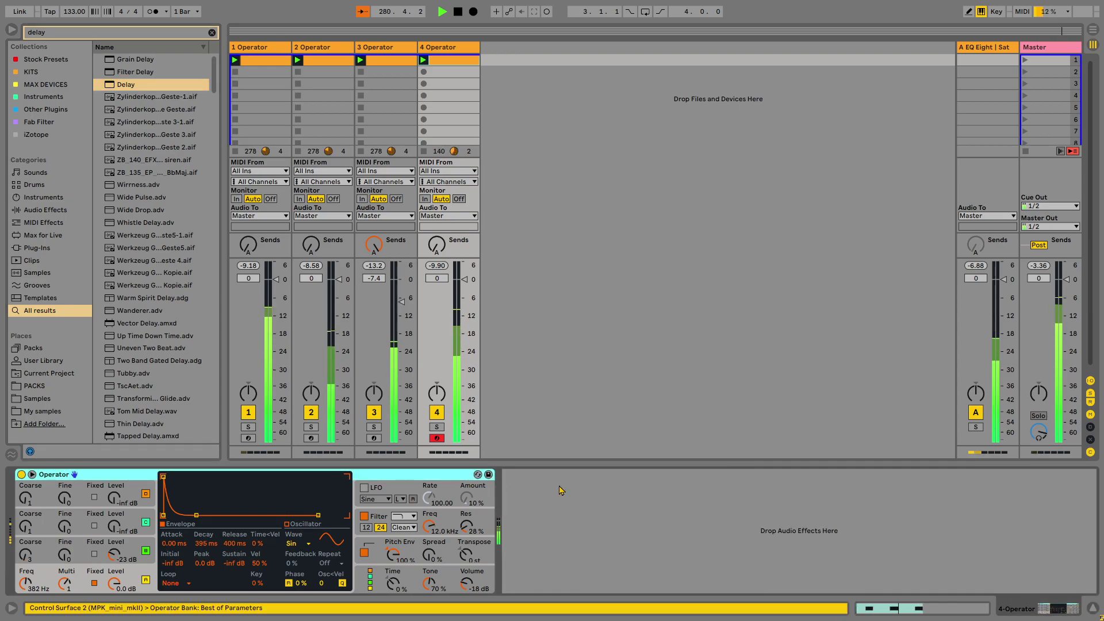
- Try an Auto Filter with a notch response at 35.6 Hz on track 4 and delete it
{"action": "key", "text": "ctrl+f"}
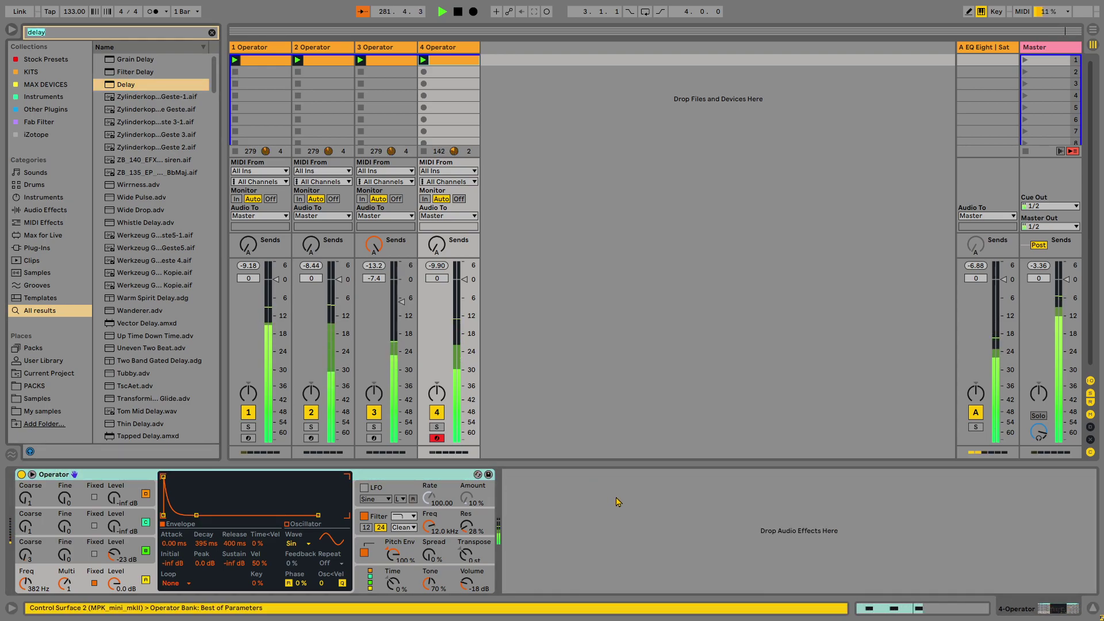
{"action": "key", "text": "BackSpace"}
{"action": "type", "text": "aut"}
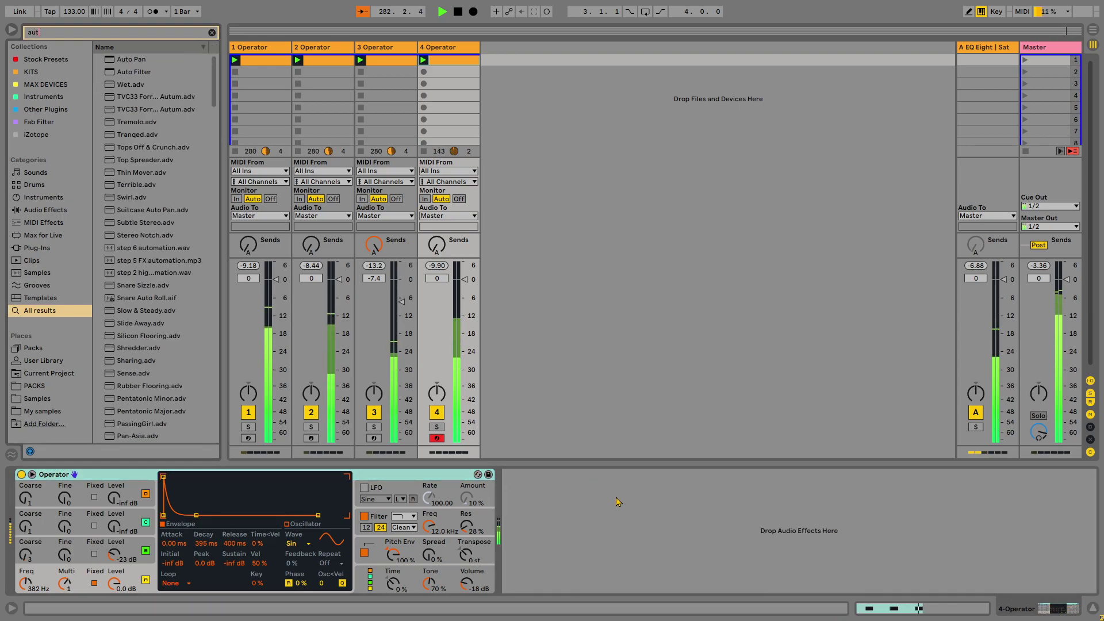
{"action": "double_click", "coordinate": [130, 71]}
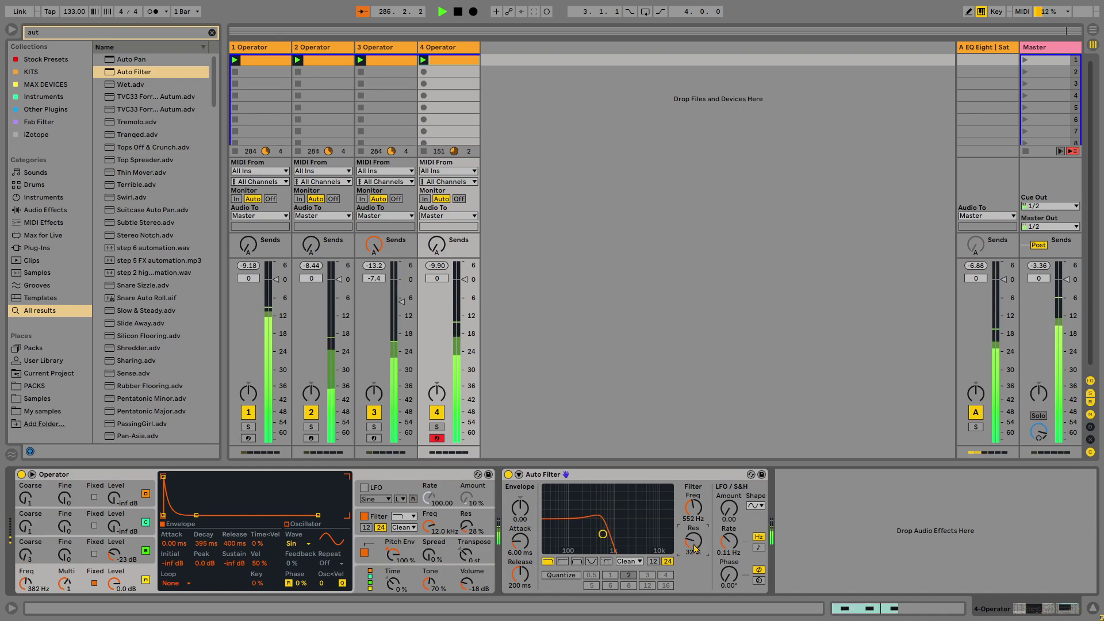
{"action": "left_click", "coordinate": [591, 561]}
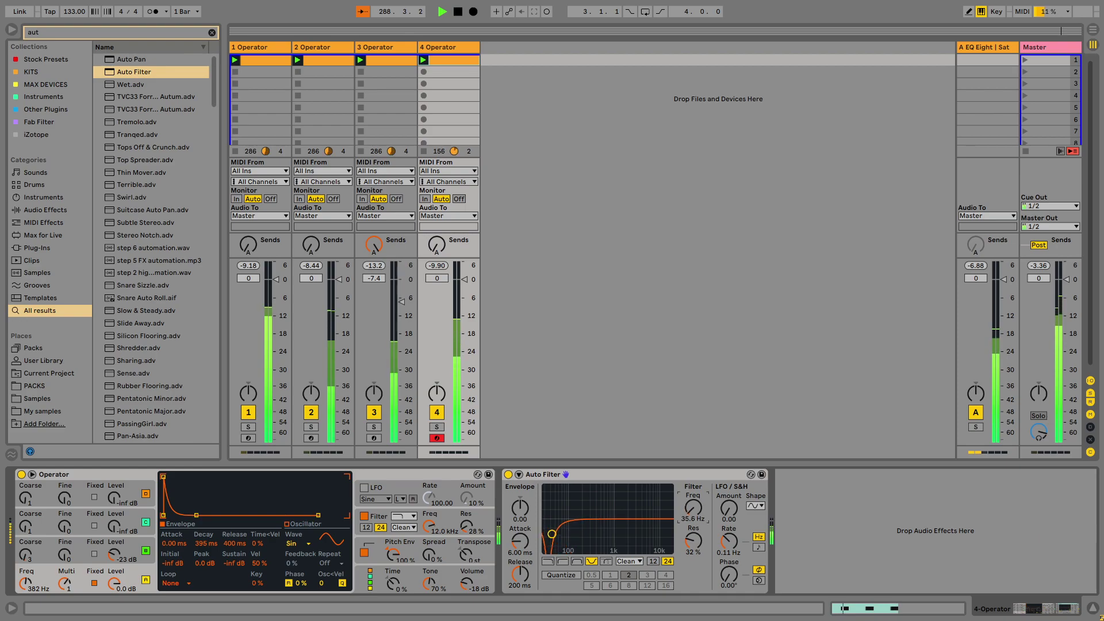
{"action": "left_click", "coordinate": [685, 479]}
{"action": "key", "text": "Delete"}
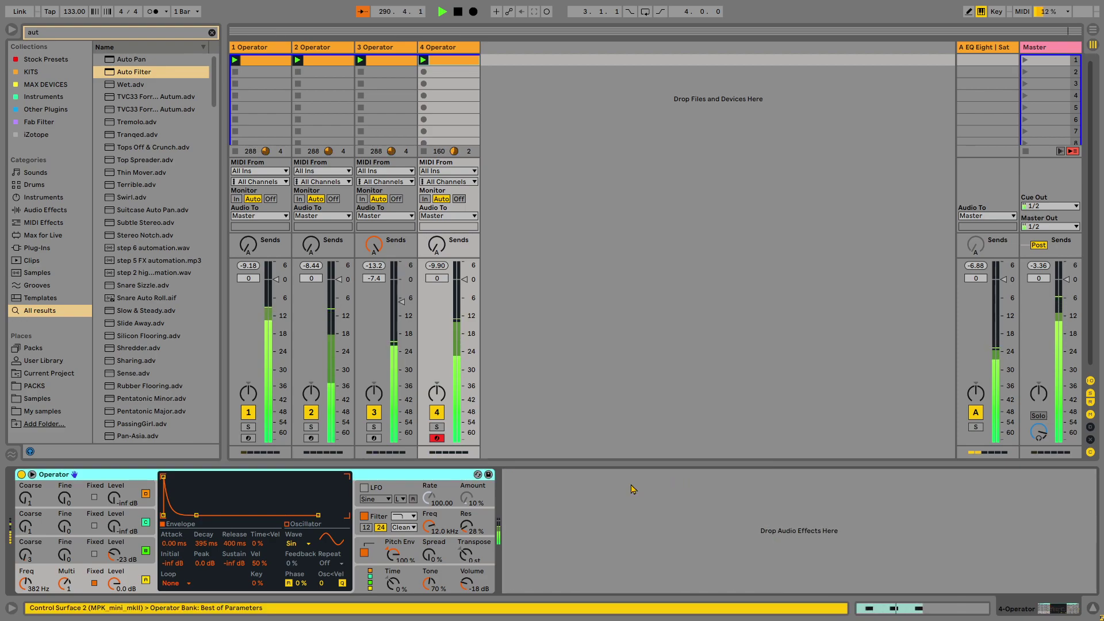
- Find EQ Eight in the browser and load it after track 4's Operator
{"action": "key", "text": "ctrl+f"}
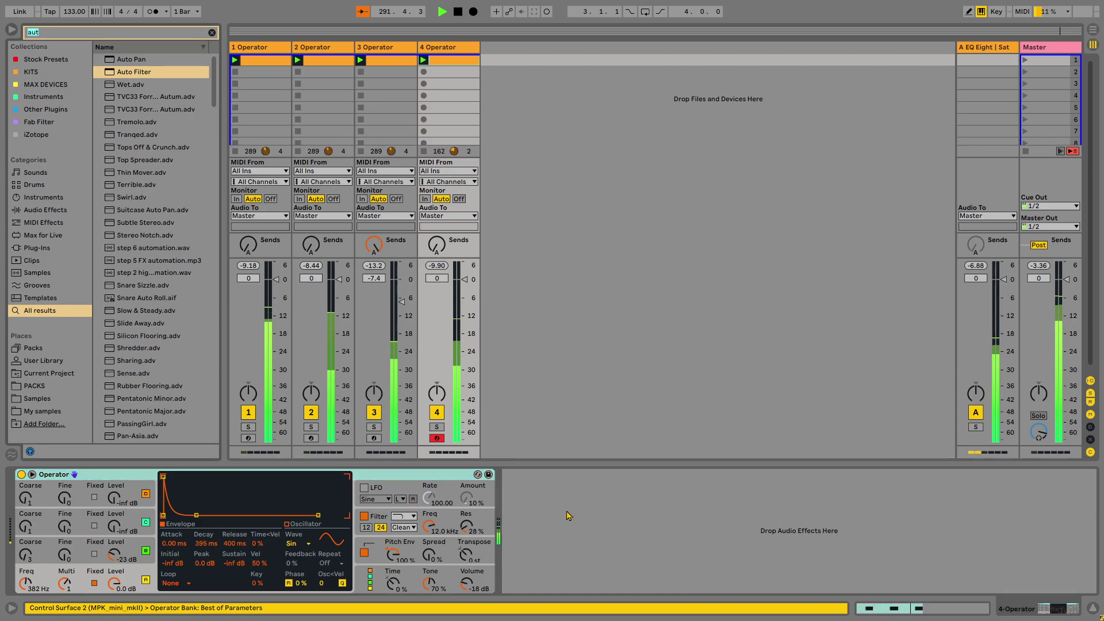
{"action": "key", "text": "BackSpace"}
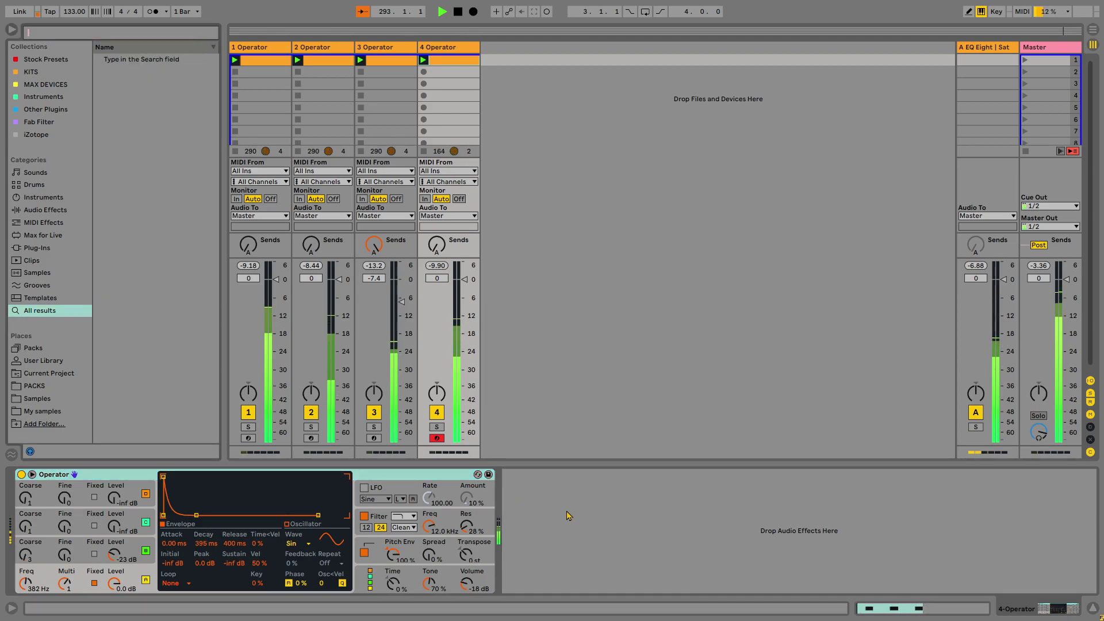
{"action": "type", "text": "eq"}
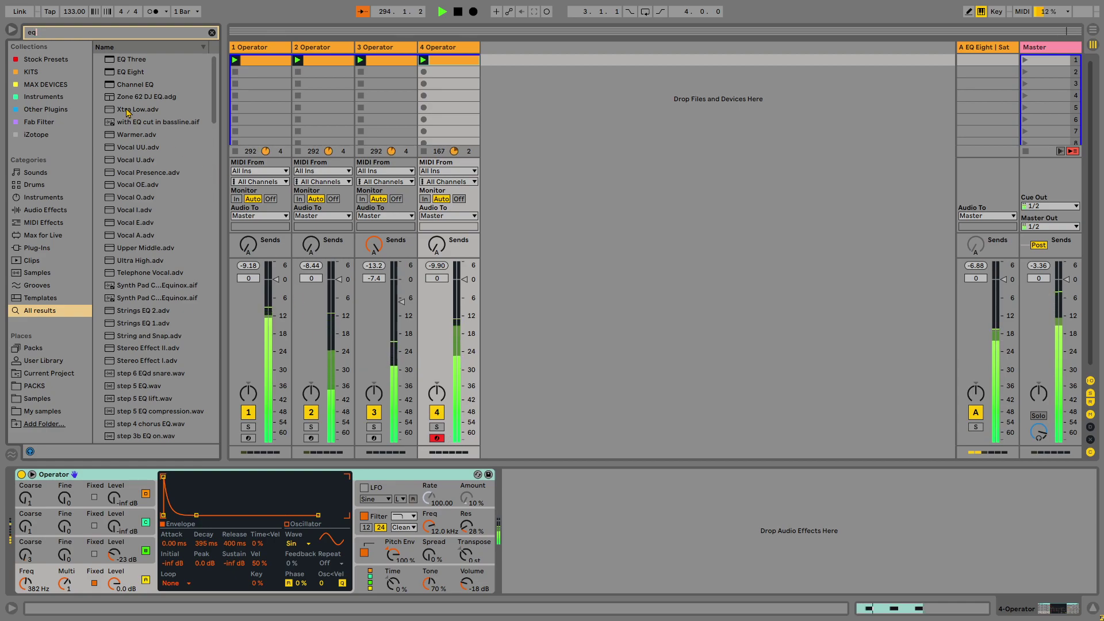
{"action": "double_click", "coordinate": [129, 72]}
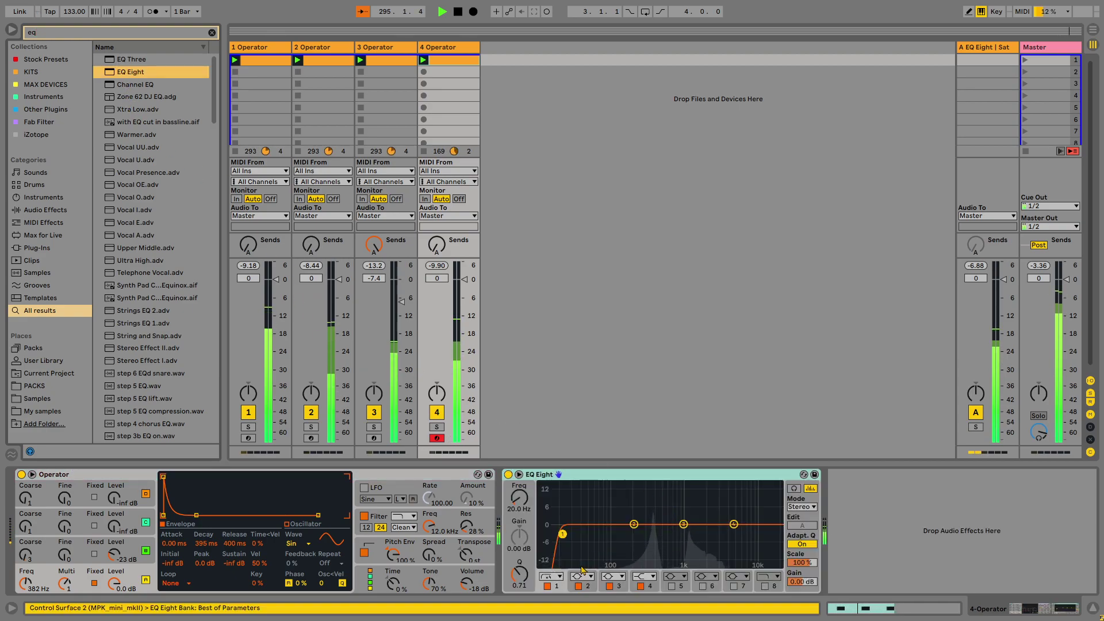
- Raise EQ Eight's band 1 low cut, set band 4's shelf to 1.47 kHz at -8.06 dB, and collapse the device
{"action": "left_click_drag", "start_coordinate": [562, 534], "coordinate": [643, 534]}
{"action": "left_click_drag", "start_coordinate": [734, 524], "coordinate": [695, 546]}
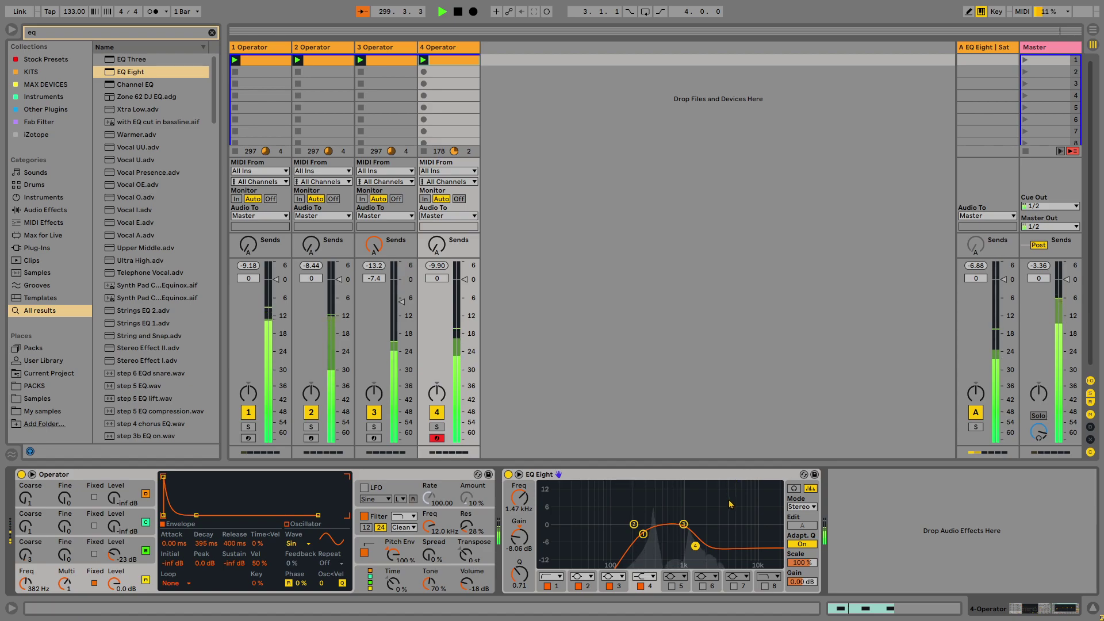
{"action": "double_click", "coordinate": [693, 477]}
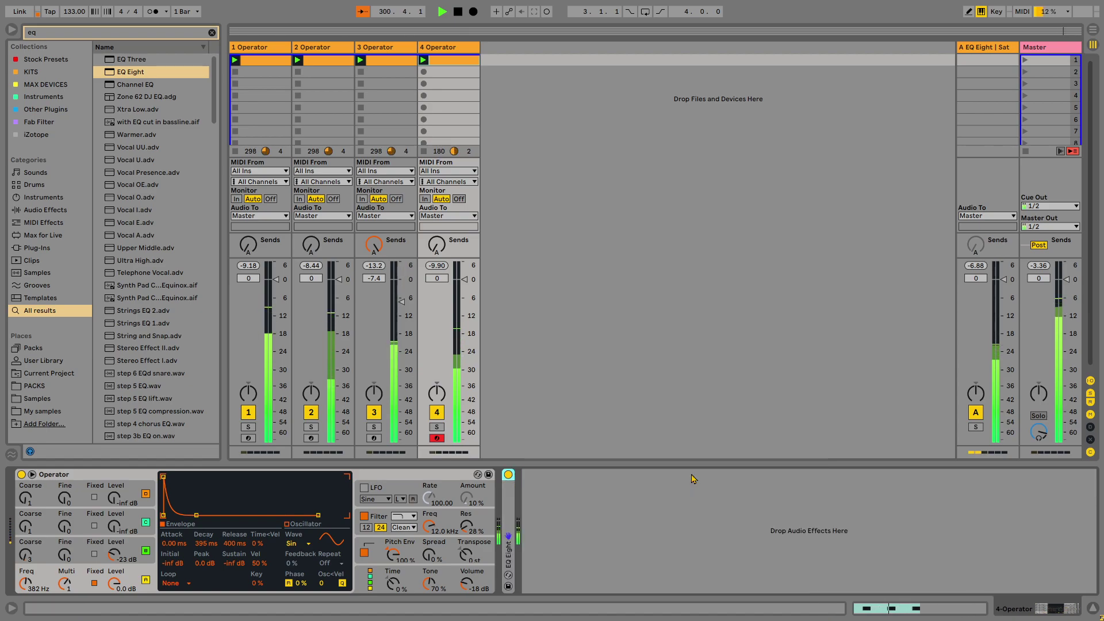
- Find Echo in the browser, load it after track 4's EQ Eight and set its feedback to 19 %
{"action": "type", "text": "ec"}
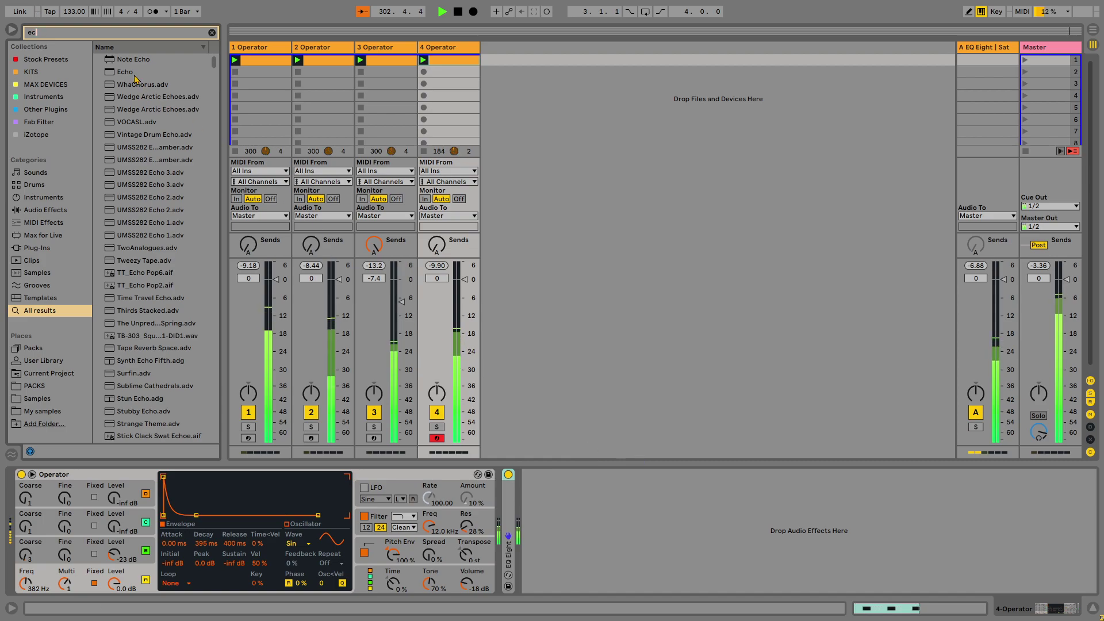
{"action": "key", "text": "Down"}
{"action": "key", "text": "Down"}
{"action": "key", "text": "Return"}
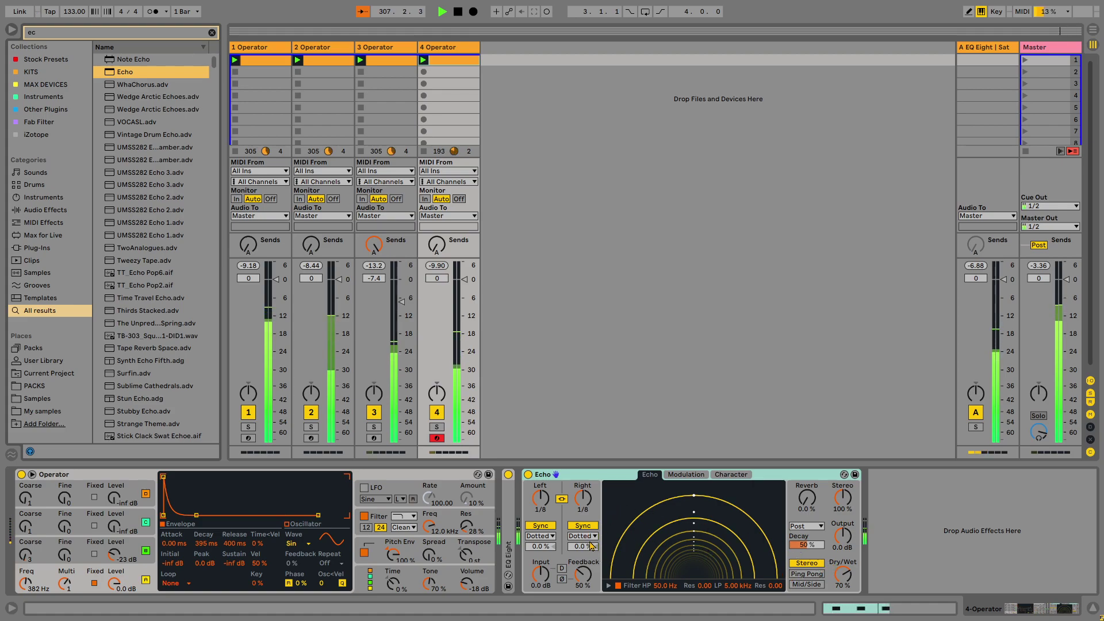
{"action": "left_click_drag", "start_coordinate": [582, 573], "coordinate": [583, 595]}
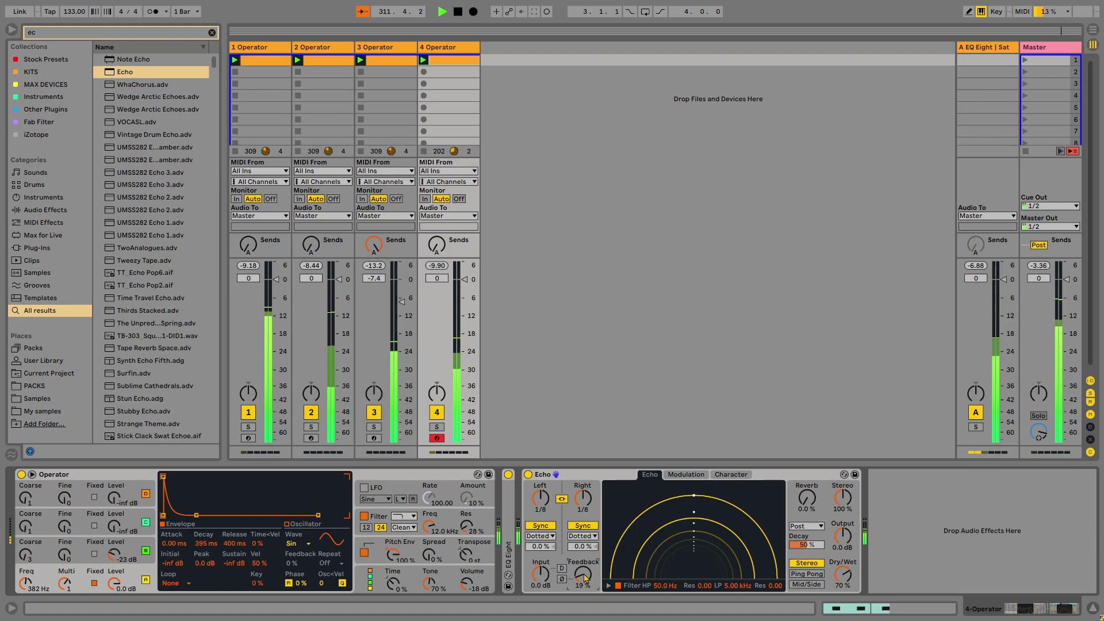
- Set Echo's filter modulation to 100 % and raise its high-pass filter to 153 Hz
{"action": "left_click", "coordinate": [690, 476]}
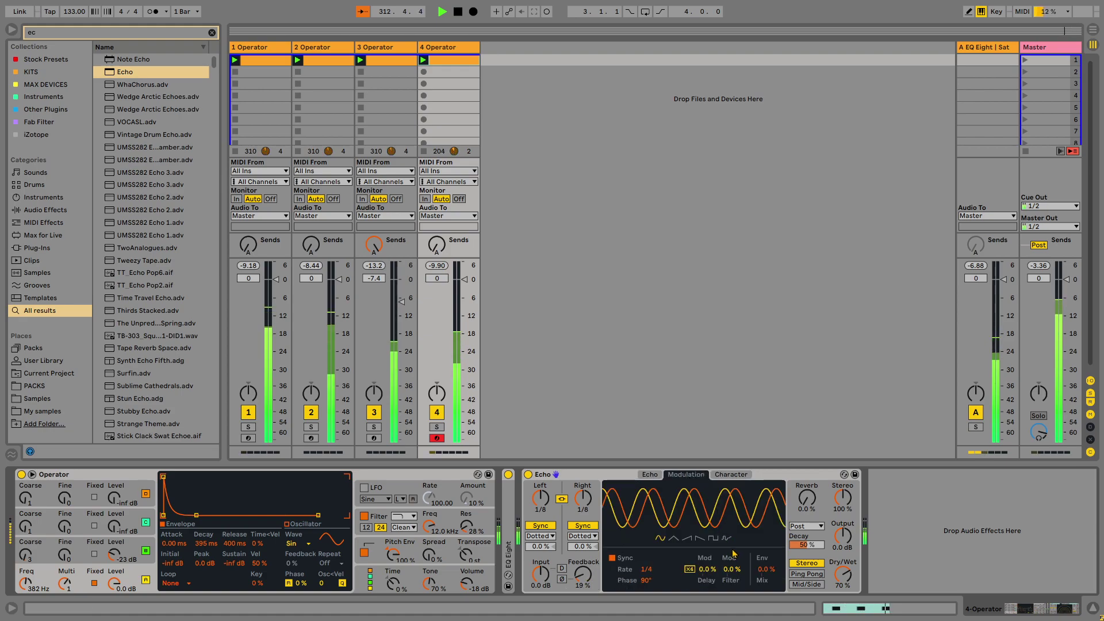
{"action": "left_click_drag", "start_coordinate": [727, 568], "coordinate": [724, 546]}
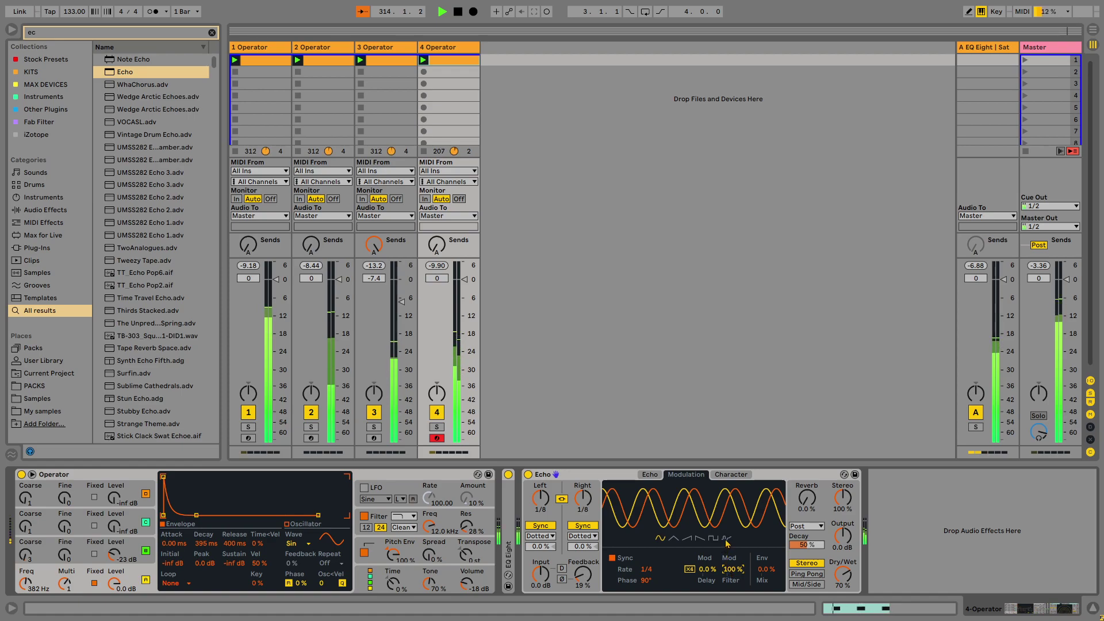
{"action": "left_click", "coordinate": [726, 541]}
{"action": "left_click", "coordinate": [650, 474]}
{"action": "left_click", "coordinate": [608, 585]}
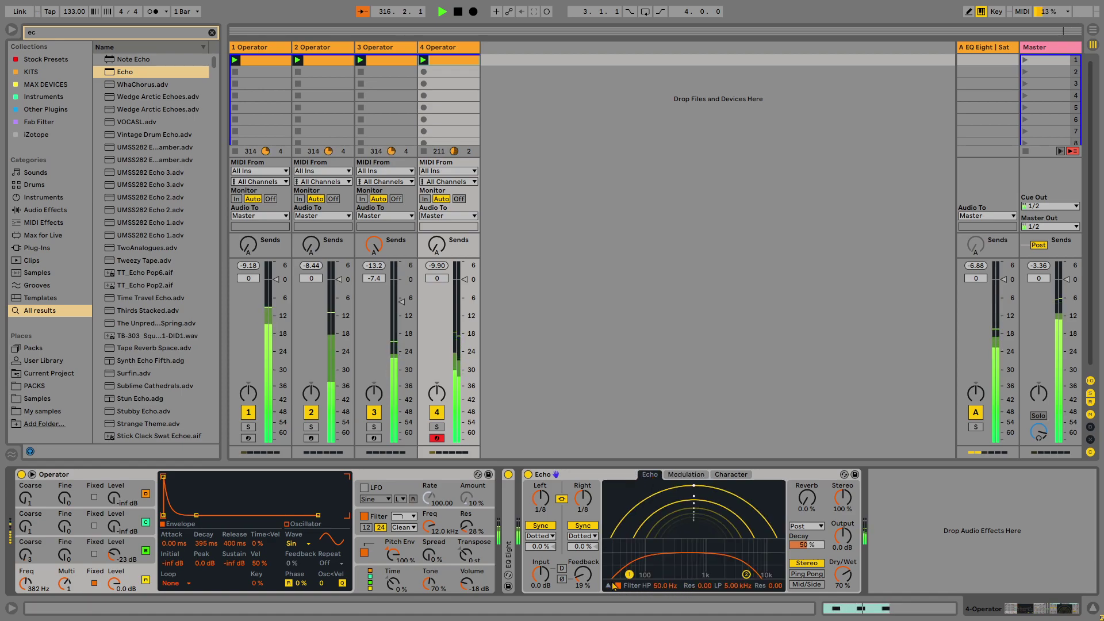
{"action": "left_click_drag", "start_coordinate": [628, 573], "coordinate": [658, 575]}
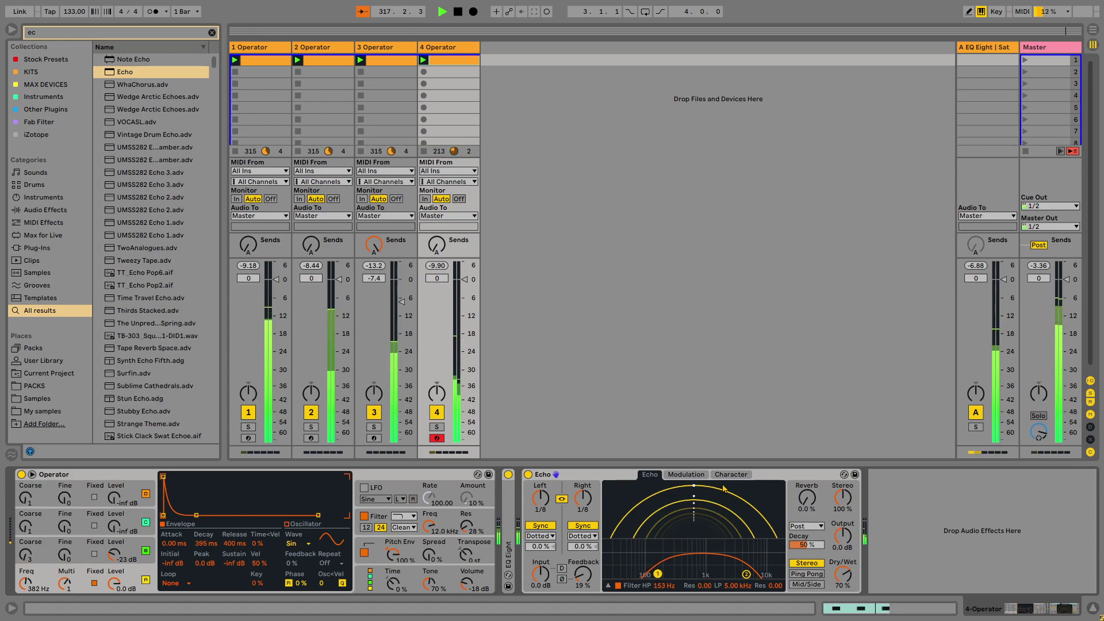
- Set Echo's reverb amount to 22 % and its reverb decay to 16 %
{"action": "left_click_drag", "start_coordinate": [807, 498], "coordinate": [807, 480]}
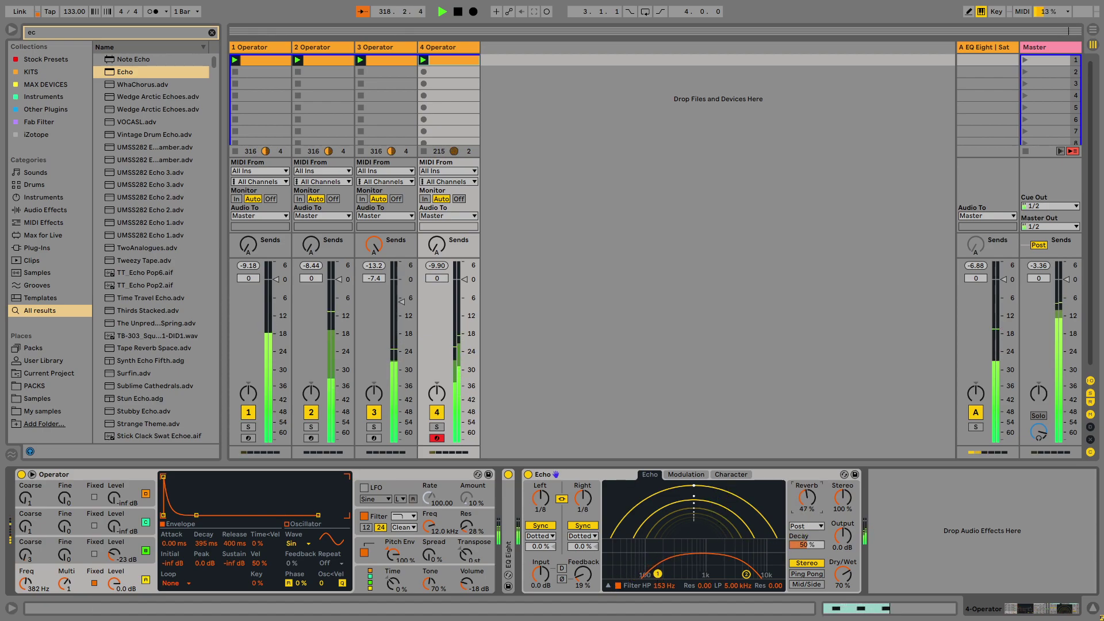
{"action": "left_click_drag", "start_coordinate": [807, 544], "coordinate": [807, 547]}
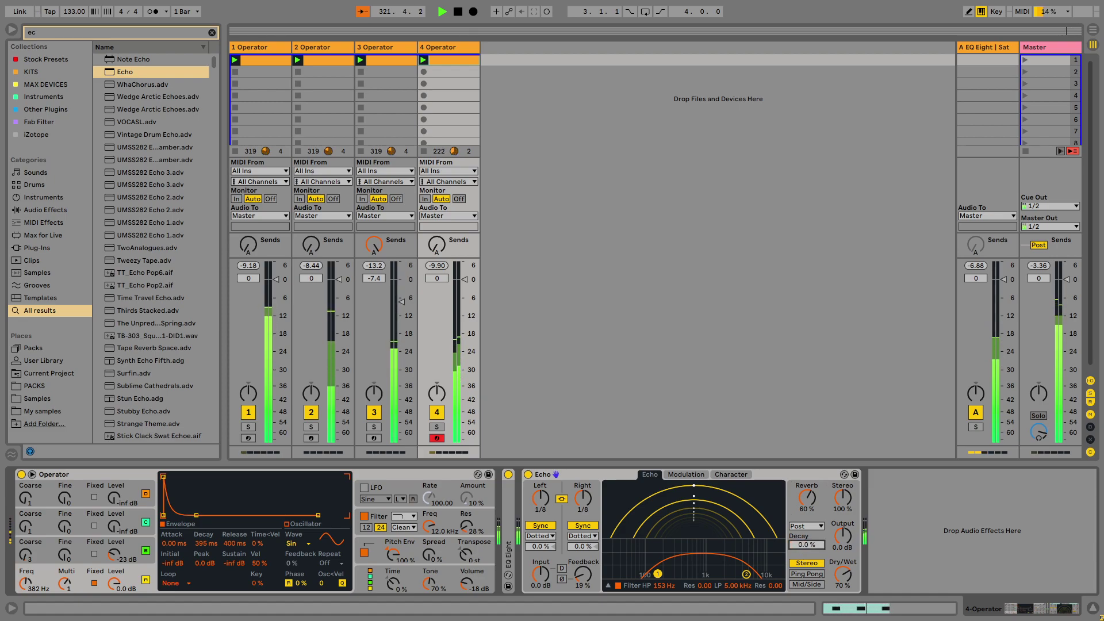
{"action": "left_click_drag", "start_coordinate": [808, 544], "coordinate": [808, 537]}
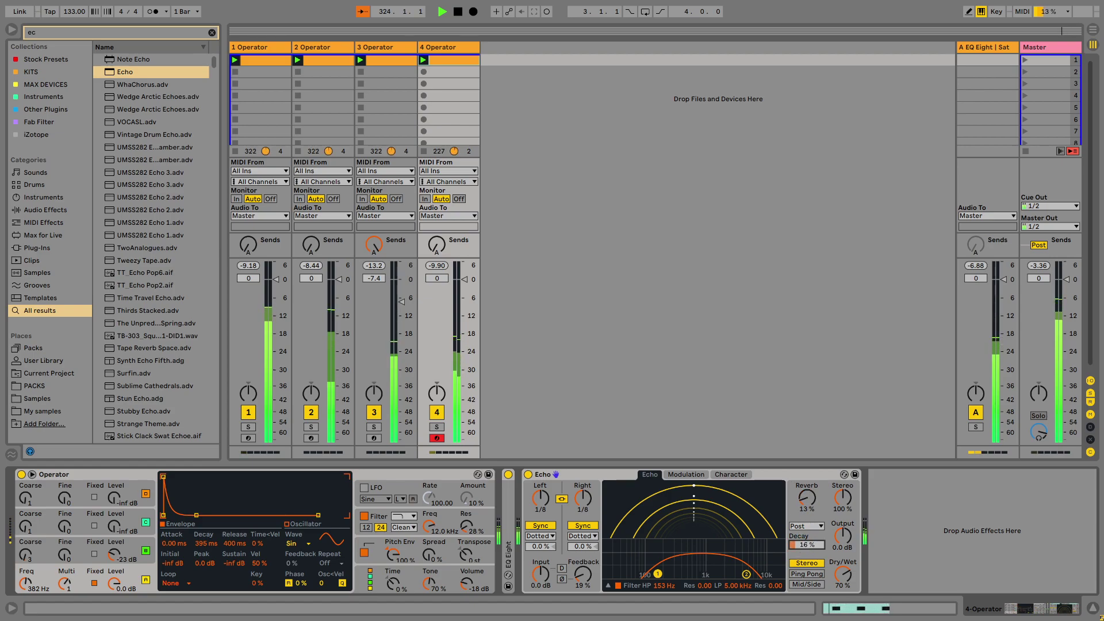
{"action": "left_click_drag", "start_coordinate": [806, 498], "coordinate": [807, 486]}
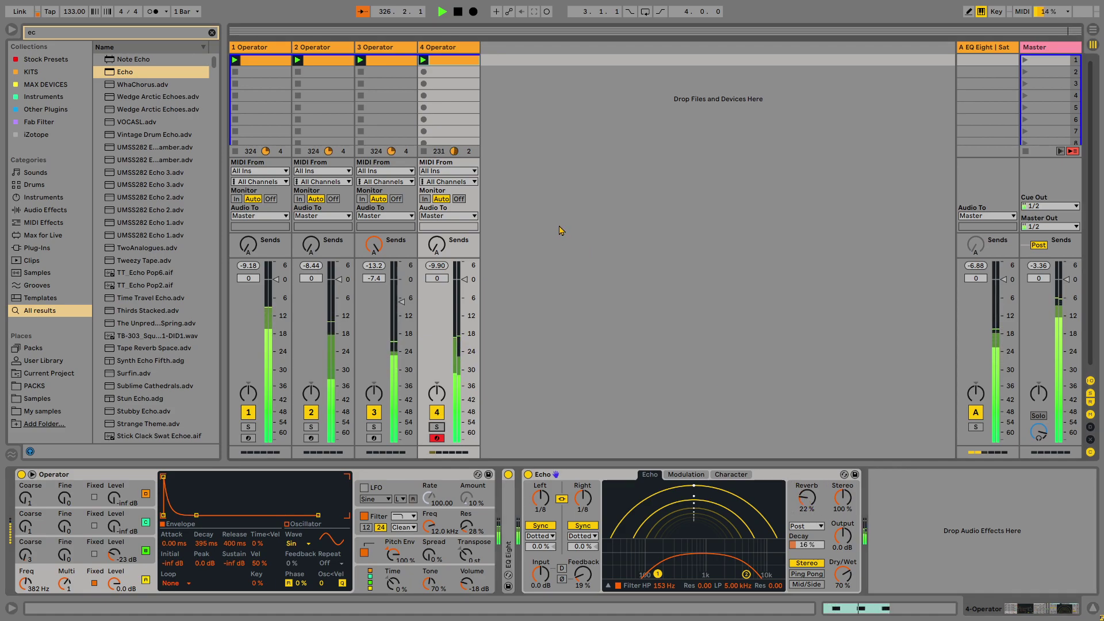
- Insert a new MIDI track after track 4, and load Compressor behind track 4's Echo
{"action": "right_click", "coordinate": [512, 96]}
{"action": "left_click", "coordinate": [531, 115]}
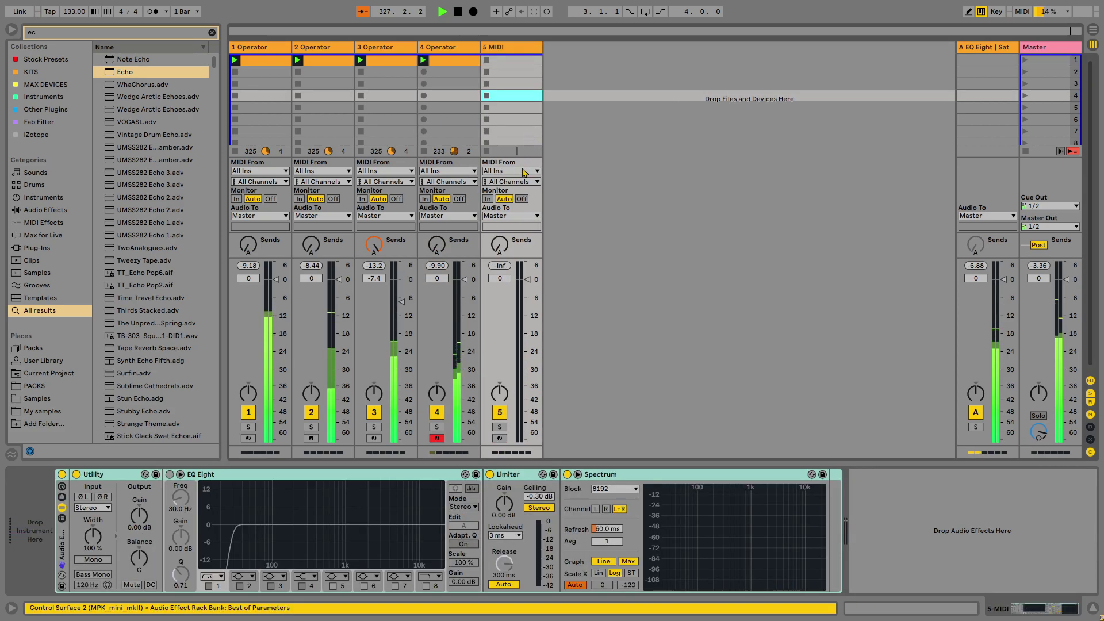
{"action": "left_click", "coordinate": [449, 49]}
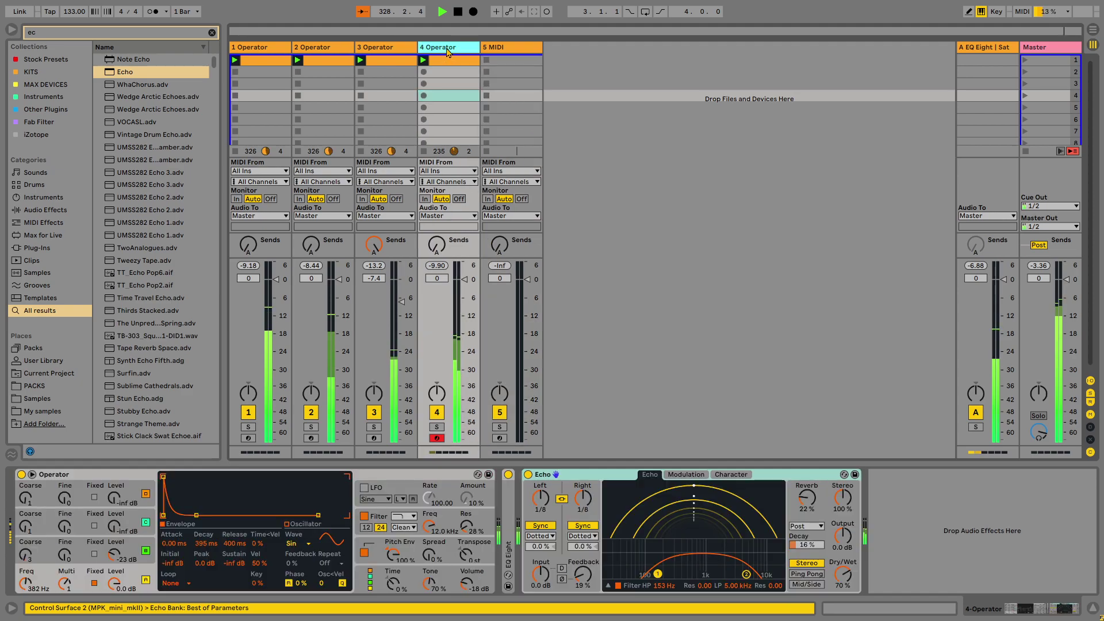
{"action": "key", "text": "ctrl+f"}
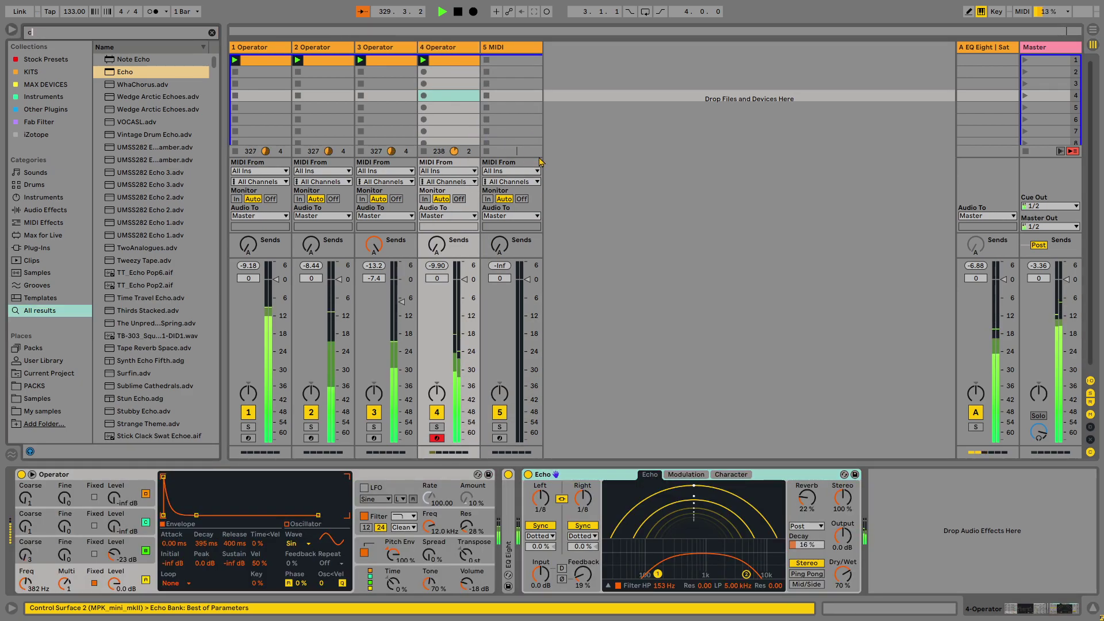
{"action": "type", "text": "compre"}
{"action": "left_click_drag", "start_coordinate": [144, 74], "coordinate": [909, 522]}
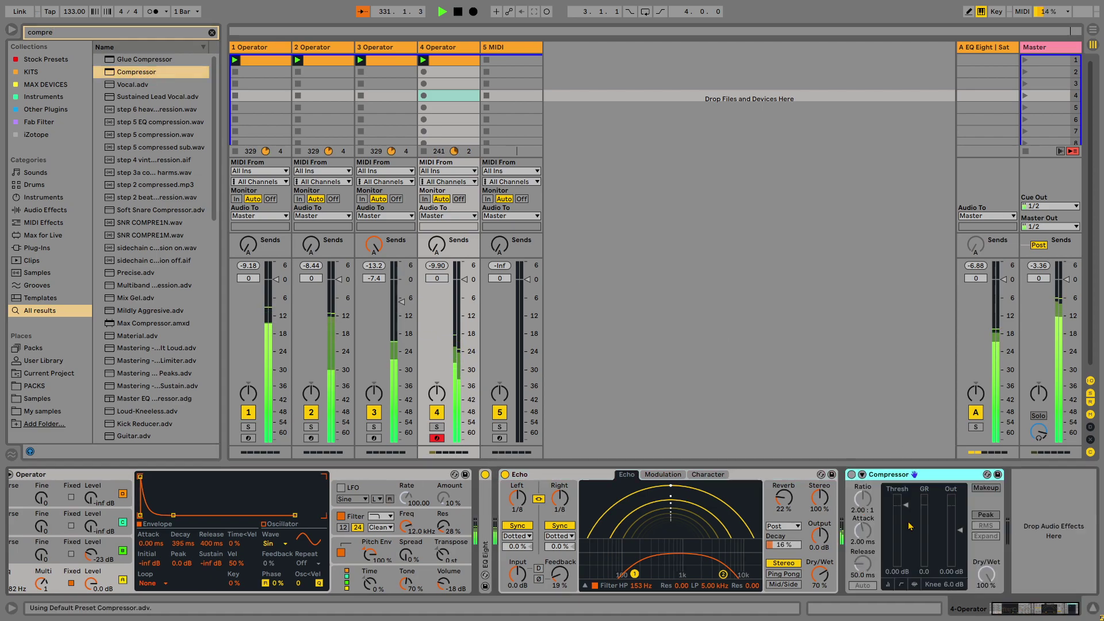
- Sidechain Compressor from 1-Operator with an inf:1 ratio, 0.01 ms attack and -18.7 dB threshold, and briefly solo track 4 to audition it
{"action": "left_click", "coordinate": [862, 474]}
{"action": "left_click", "coordinate": [872, 507]}
{"action": "left_click", "coordinate": [877, 519]}
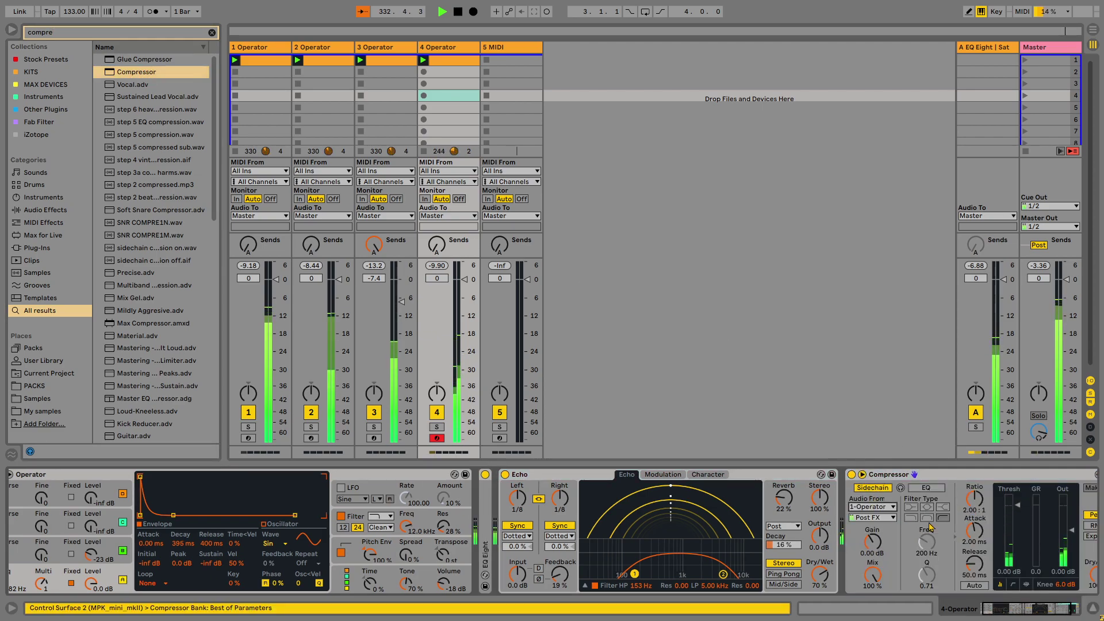
{"action": "left_click_drag", "start_coordinate": [1017, 531], "coordinate": [975, 575]}
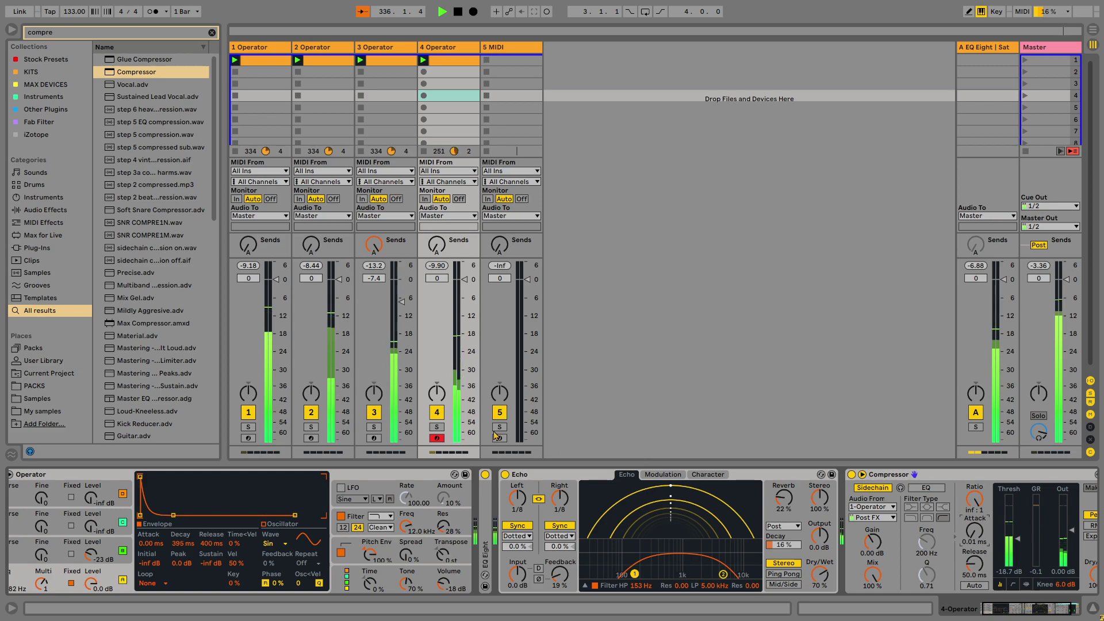
{"action": "left_click", "coordinate": [437, 427]}
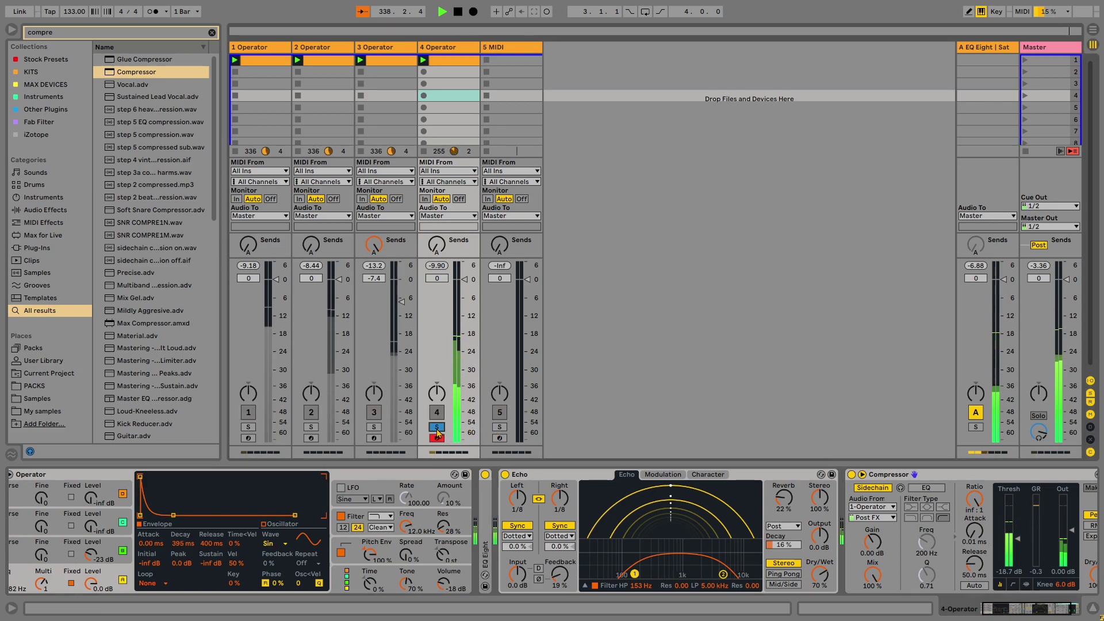
{"action": "left_click", "coordinate": [437, 427]}
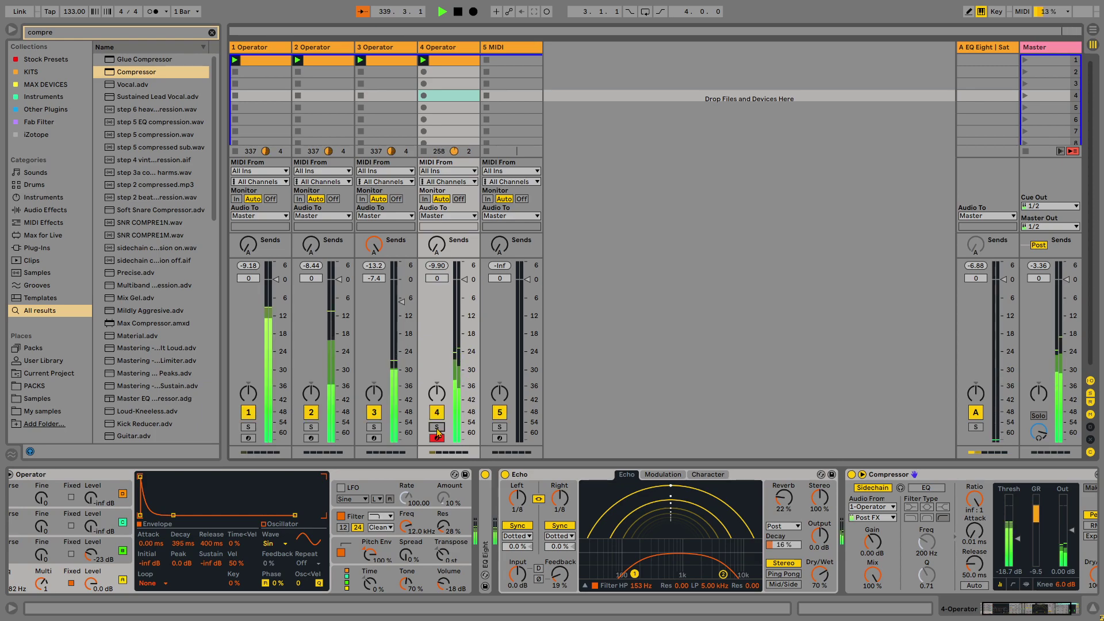
- Replace track 5's default effects rack with an Operator set to the algorithm with all four oscillators in parallel
{"action": "left_click", "coordinate": [518, 55]}
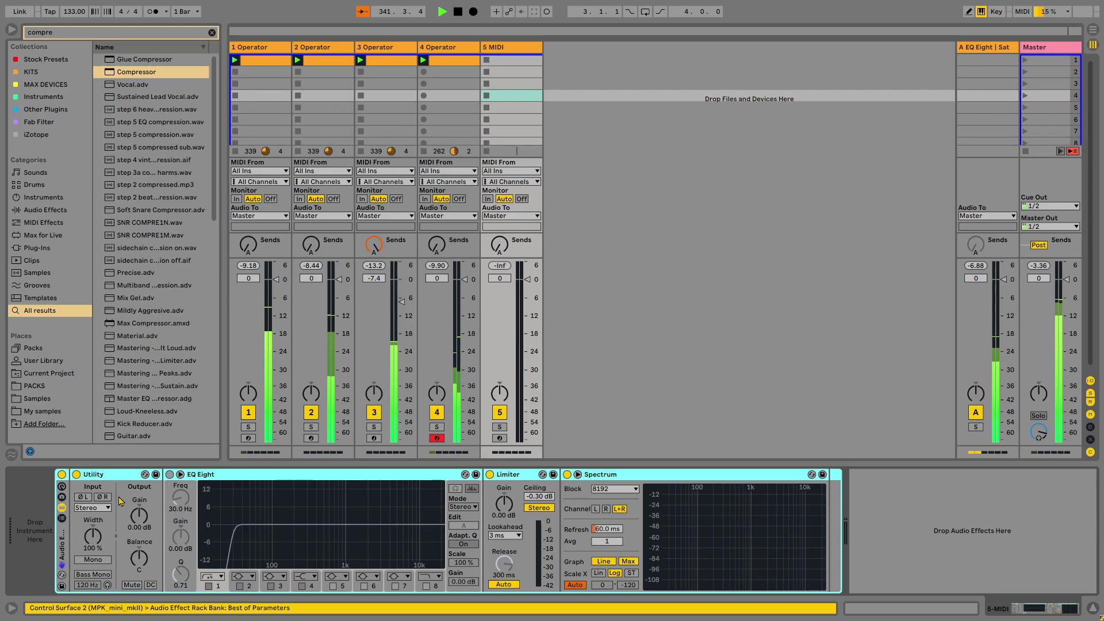
{"action": "key", "text": "Delete"}
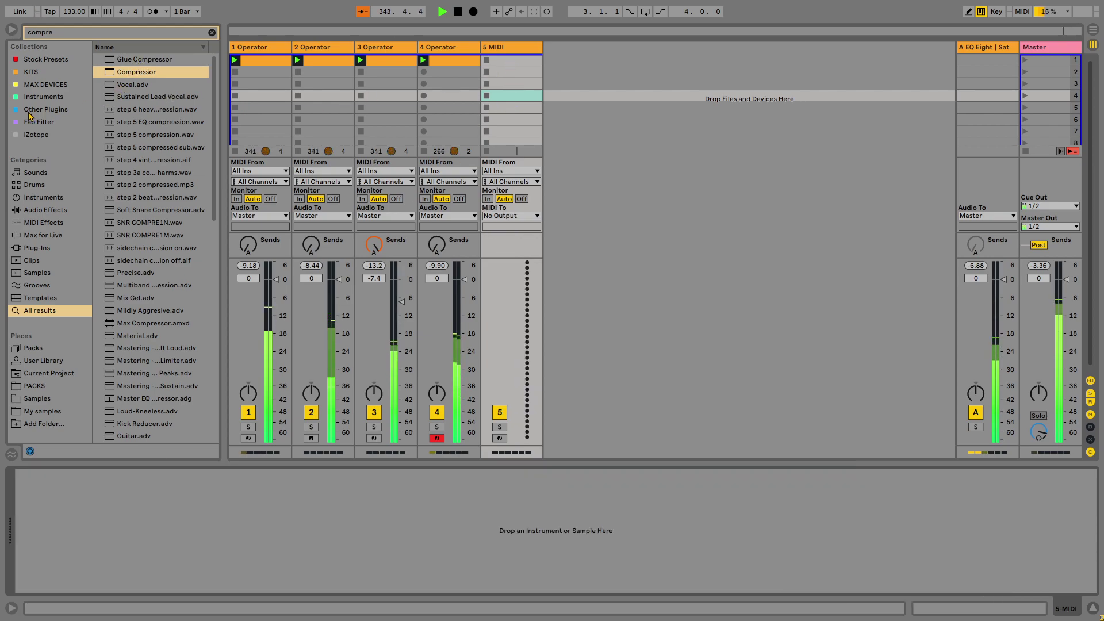
{"action": "key", "text": "ctrl+f"}
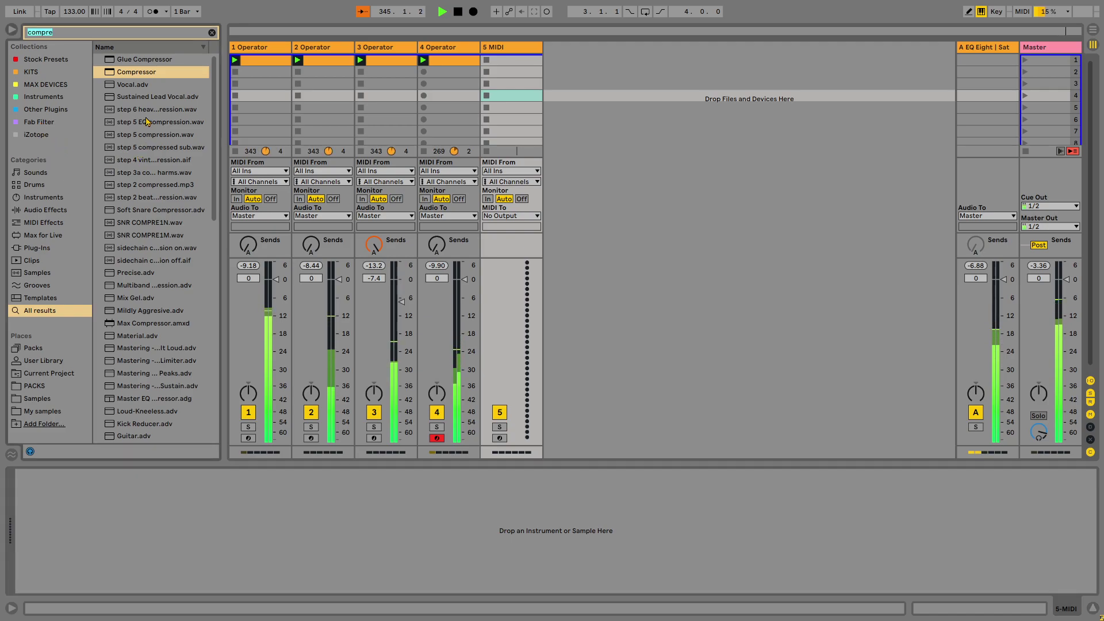
{"action": "type", "text": "op"}
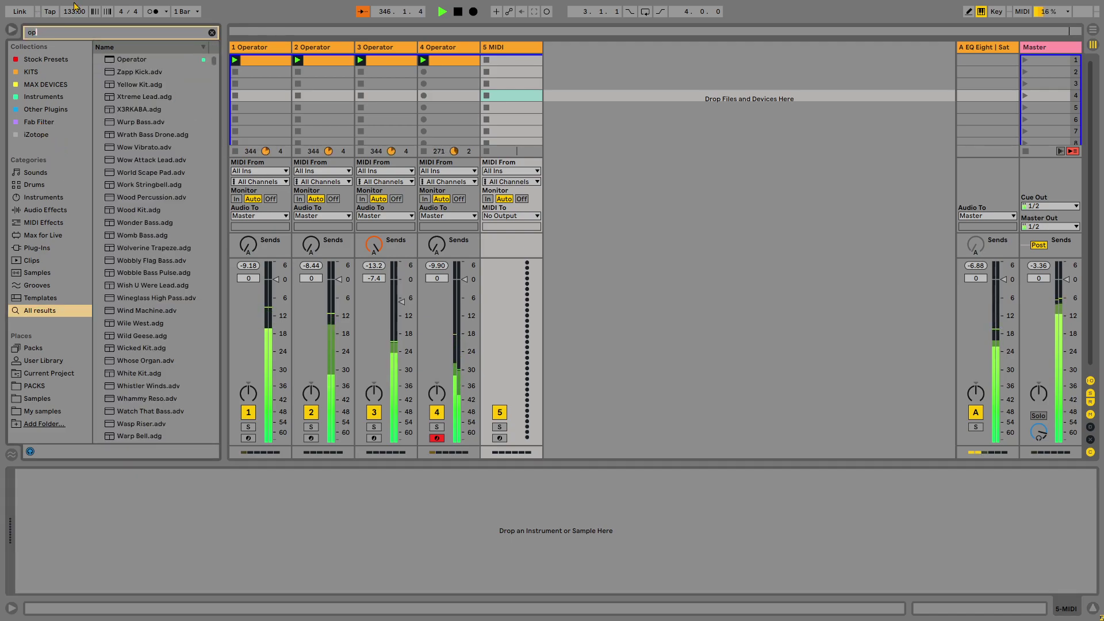
{"action": "key", "text": "Down"}
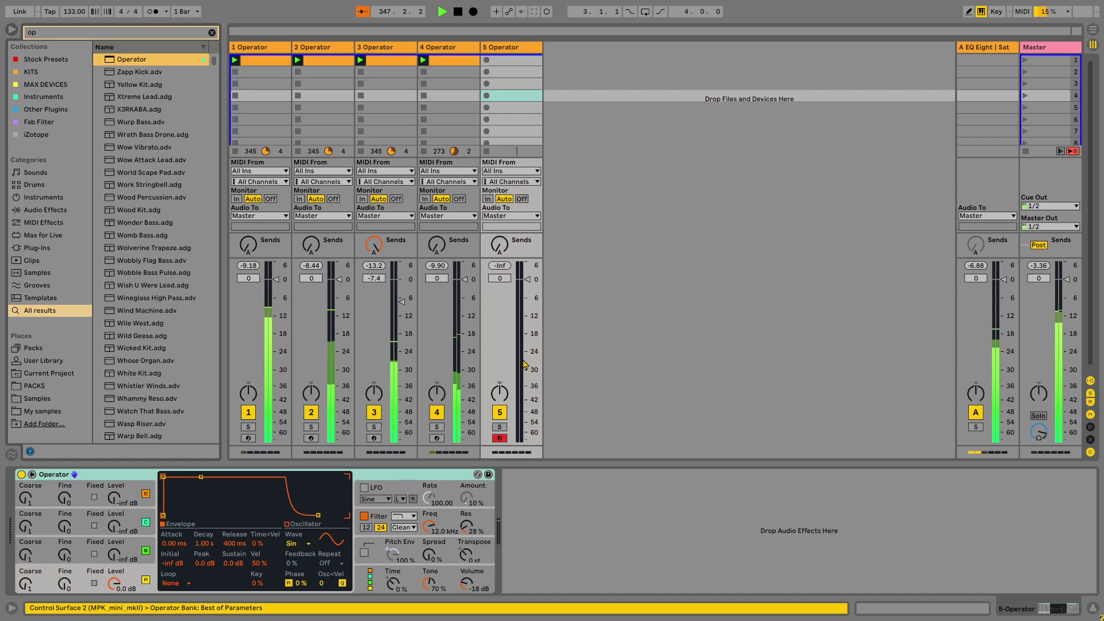
{"action": "left_click", "coordinate": [370, 589]}
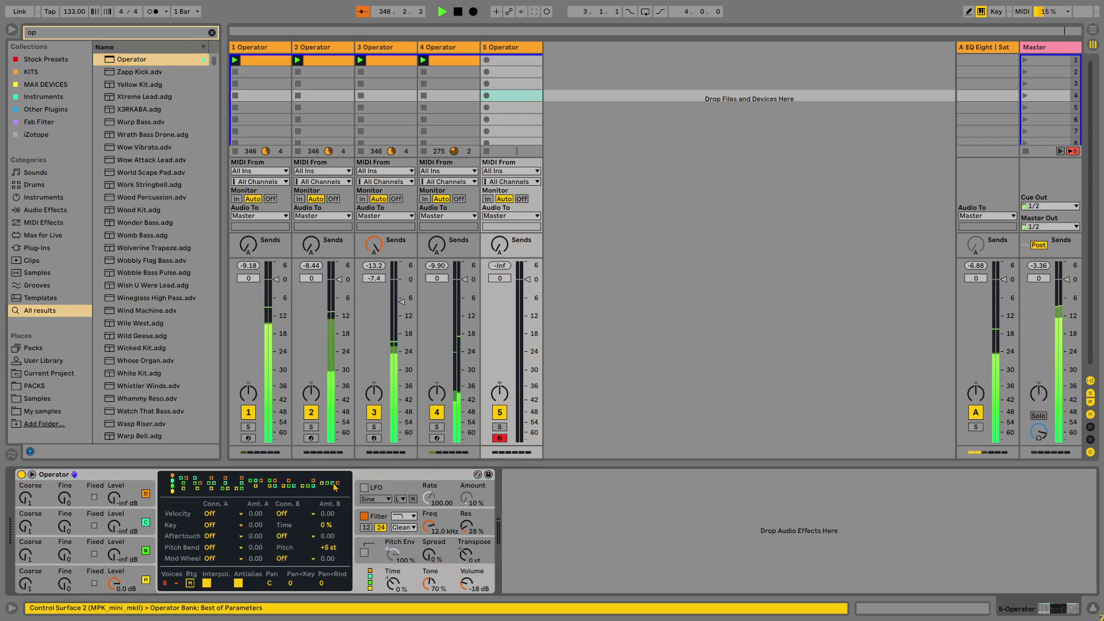
{"action": "left_click", "coordinate": [135, 585]}
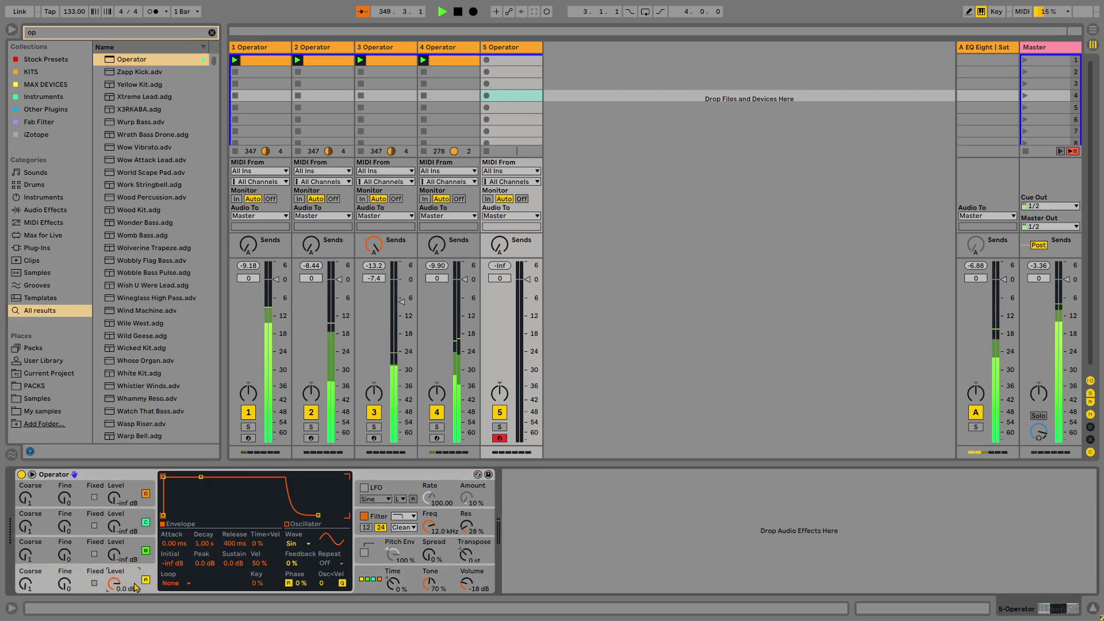
- Create and launch a one-bar G minor clip on track 5 with G3 and A3 held together for the first two beats
{"action": "double_click", "coordinate": [505, 61]}
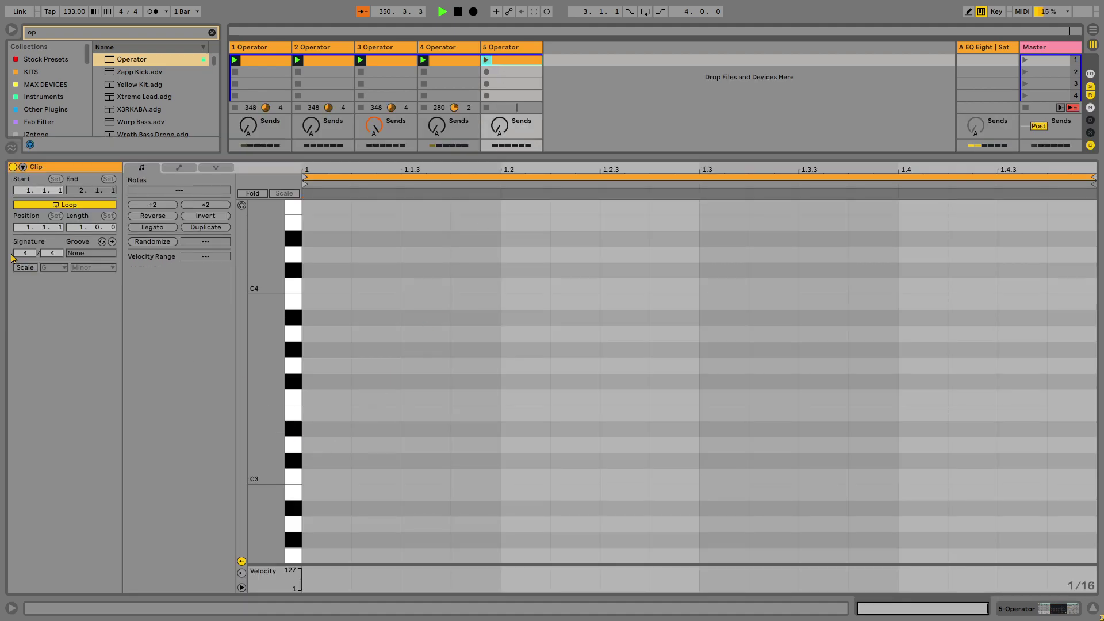
{"action": "left_click", "coordinate": [23, 269]}
{"action": "double_click", "coordinate": [322, 367]}
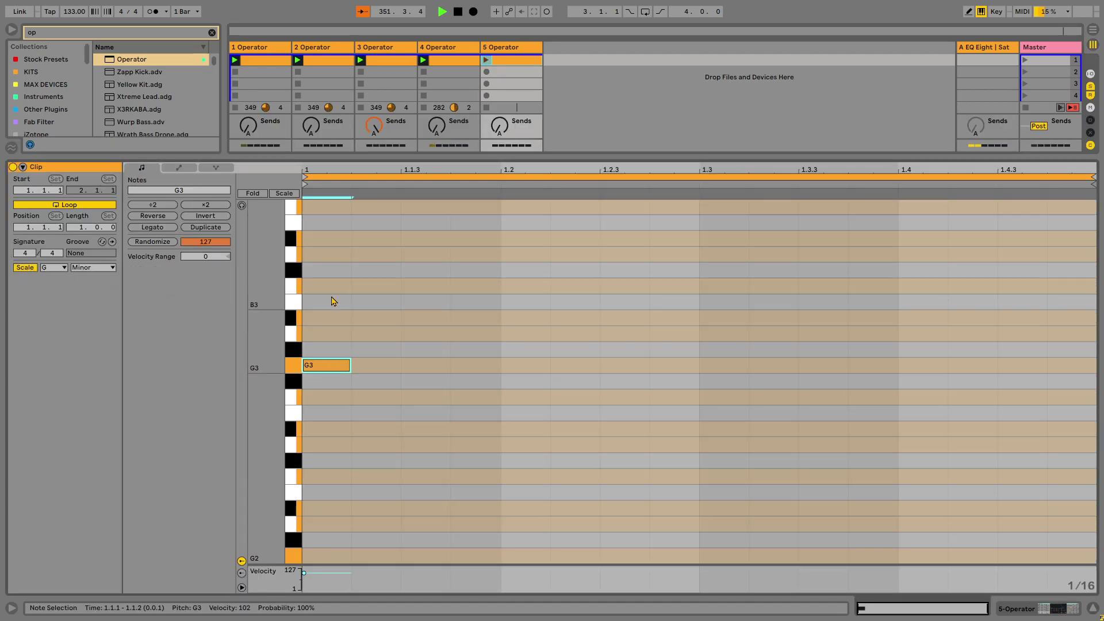
{"action": "double_click", "coordinate": [312, 319]}
{"action": "left_click_drag", "start_coordinate": [311, 320], "coordinate": [333, 437]}
{"action": "left_click", "coordinate": [339, 254]}
{"action": "left_click_drag", "start_coordinate": [336, 254], "coordinate": [707, 377]}
{"action": "key", "text": "ctrl+a"}
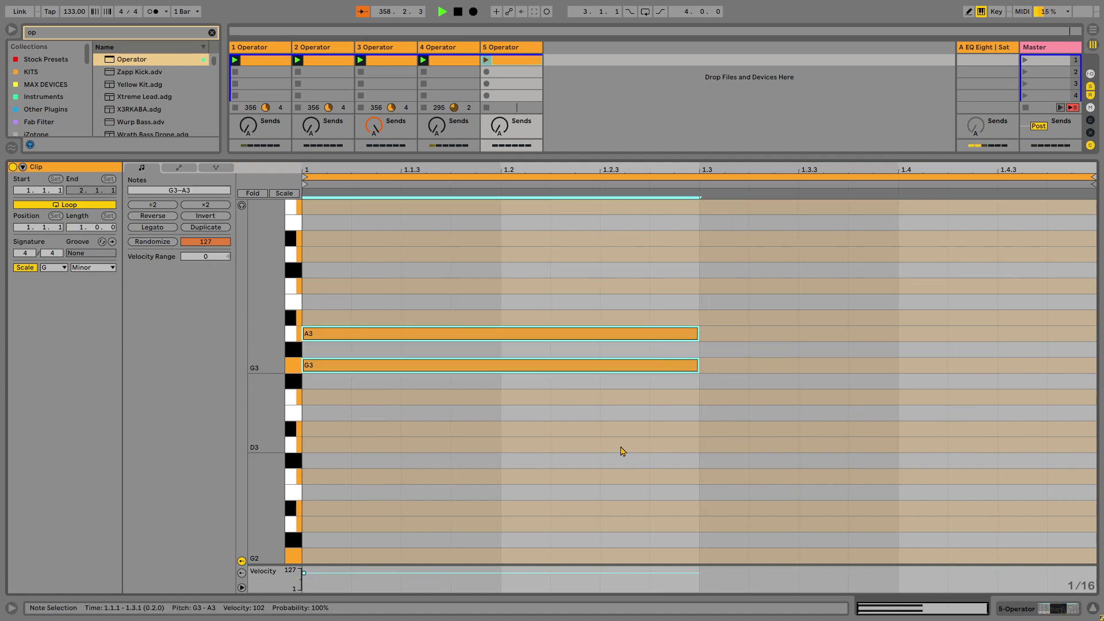
{"action": "left_click", "coordinate": [487, 61]}
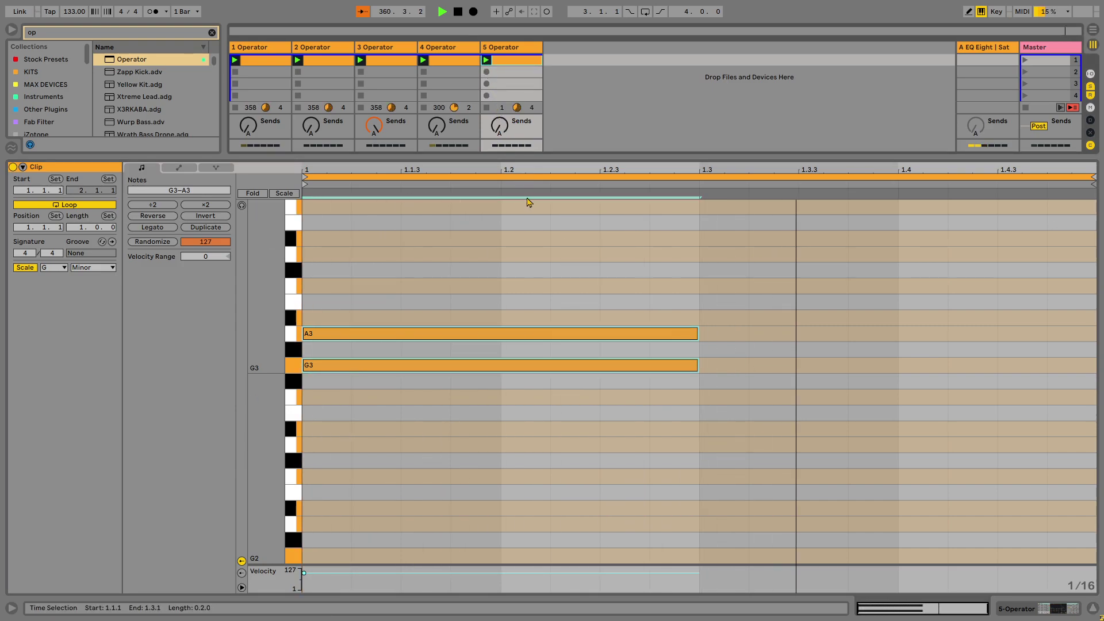
- Duplicate the G3–A3 pair to beat 3, raise the copied A3 to B♭3 and audition the clip
{"action": "key", "text": "space"}
{"action": "left_click_drag", "start_coordinate": [660, 299], "coordinate": [675, 460]}
{"action": "key", "text": "ctrl+d"}
{"action": "key", "text": "Up"}
{"action": "left_click_drag", "start_coordinate": [765, 325], "coordinate": [741, 325]}
{"action": "left_click", "coordinate": [733, 335]}
{"action": "key", "text": "space"}
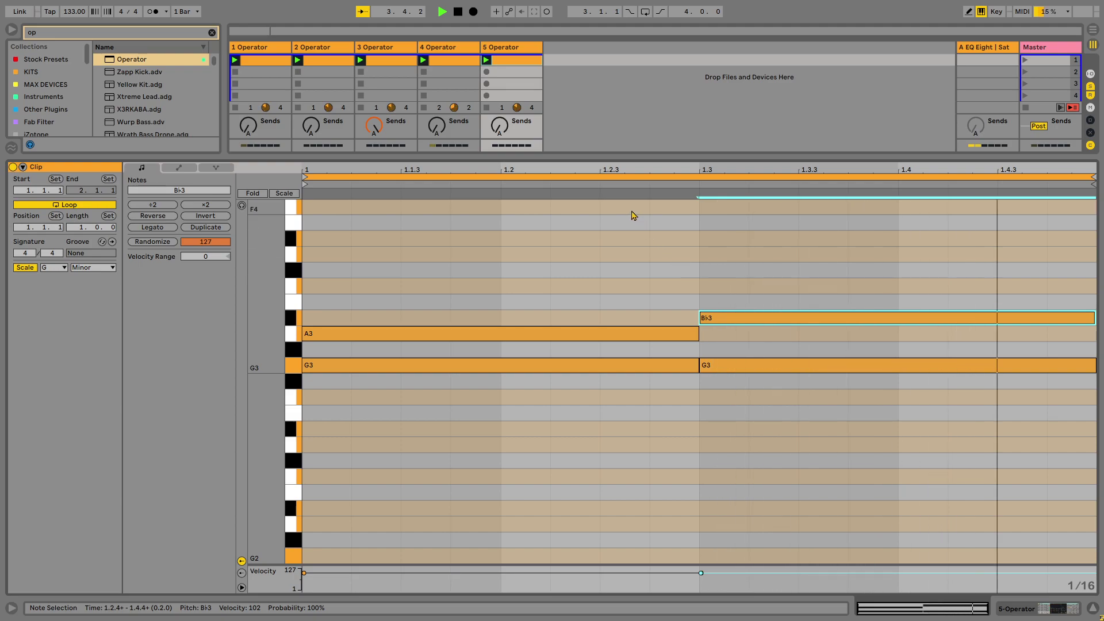
{"action": "key", "text": "space"}
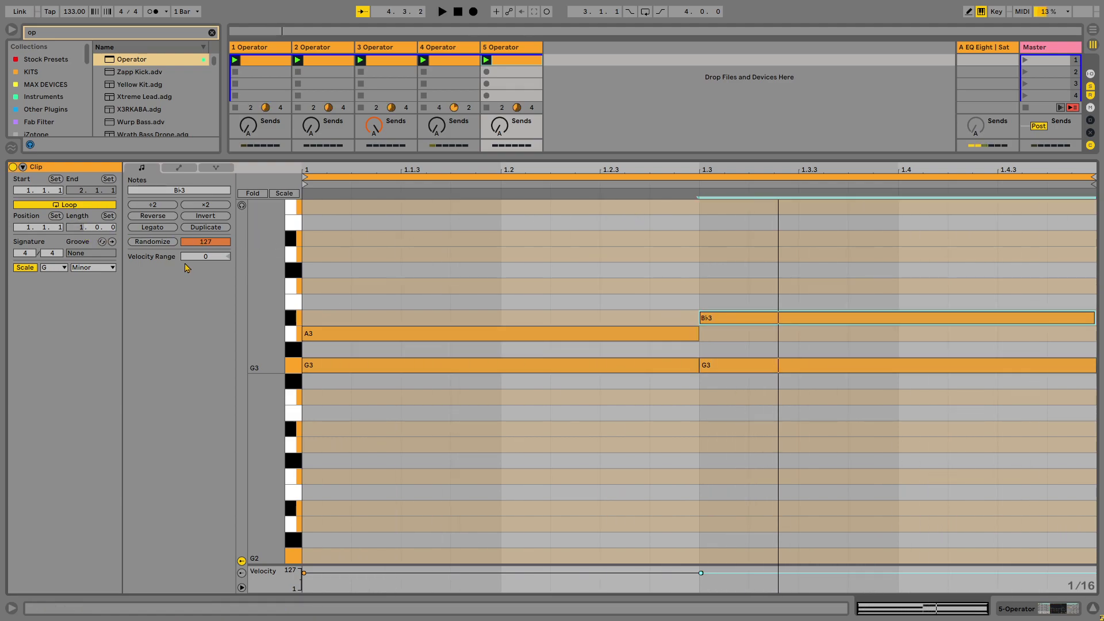
- Try extending track 5's clip loop to four bars and undo the length change
{"action": "type", "text": "4"}
{"action": "key", "text": "Return"}
{"action": "left_click_drag", "start_coordinate": [451, 242], "coordinate": [469, 490]}
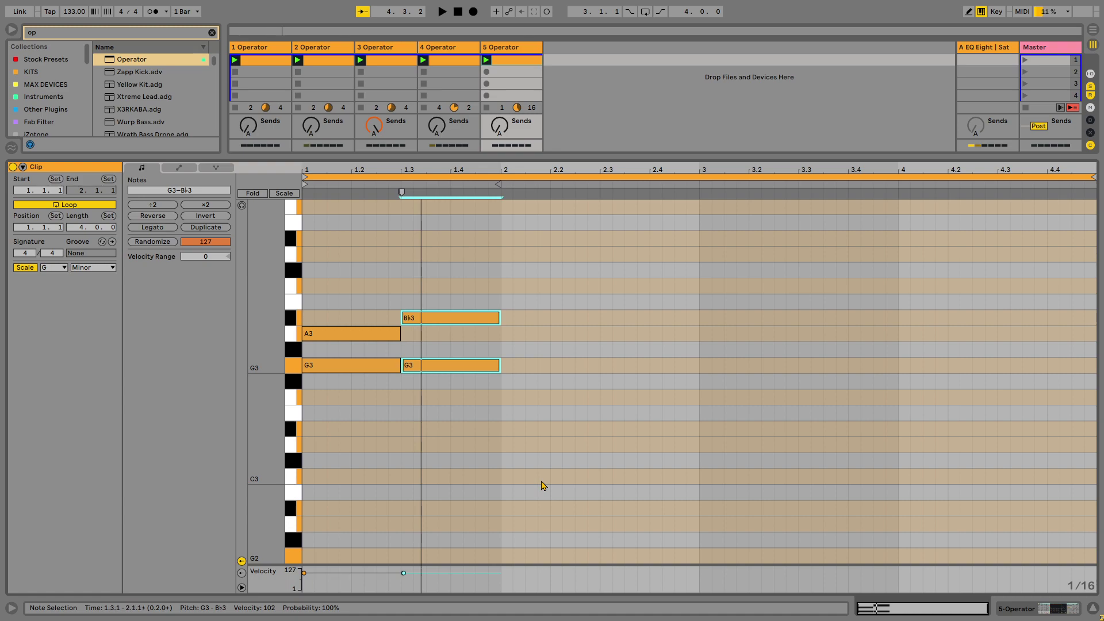
{"action": "key", "text": "ctrl+z"}
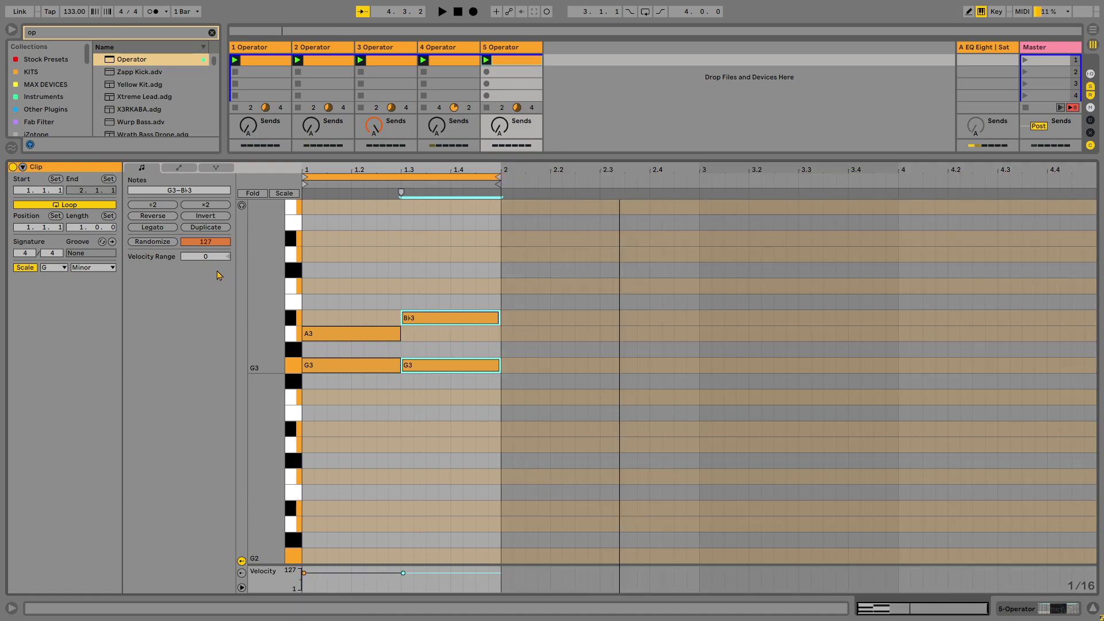
{"action": "left_click", "coordinate": [209, 206]}
{"action": "left_click", "coordinate": [209, 206]}
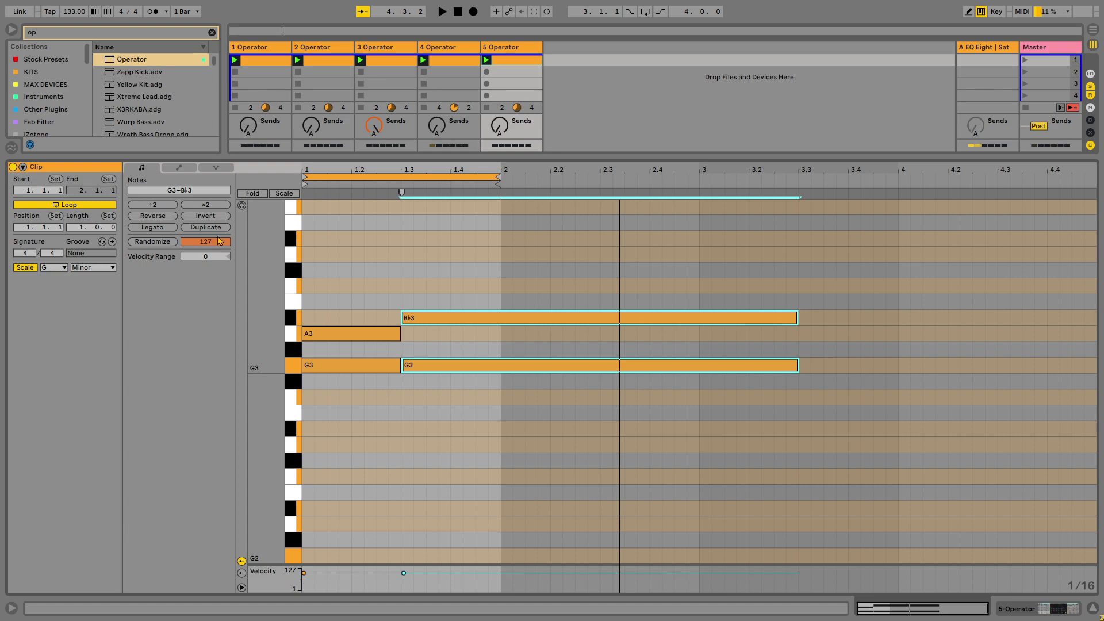
{"action": "key", "text": "ctrl+z"}
{"action": "key", "text": "ctrl+z"}
- Stretch all notes of track 5's clip to four times their length, set the loop length to four bars and play it
{"action": "key", "text": "ctrl+a"}
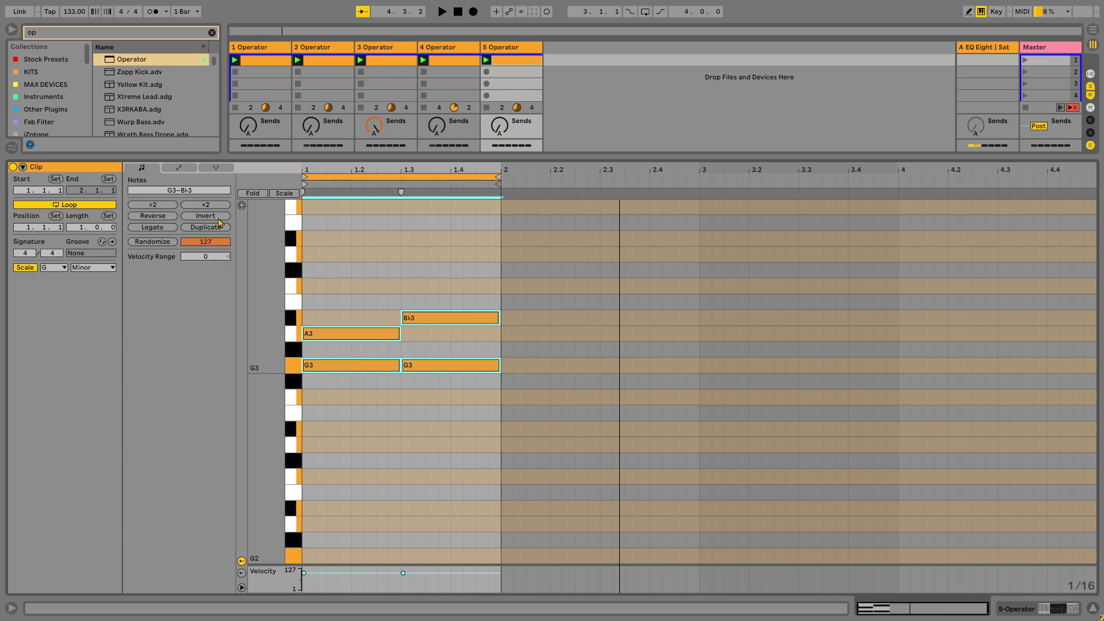
{"action": "left_click", "coordinate": [207, 206]}
{"action": "left_click", "coordinate": [207, 206]}
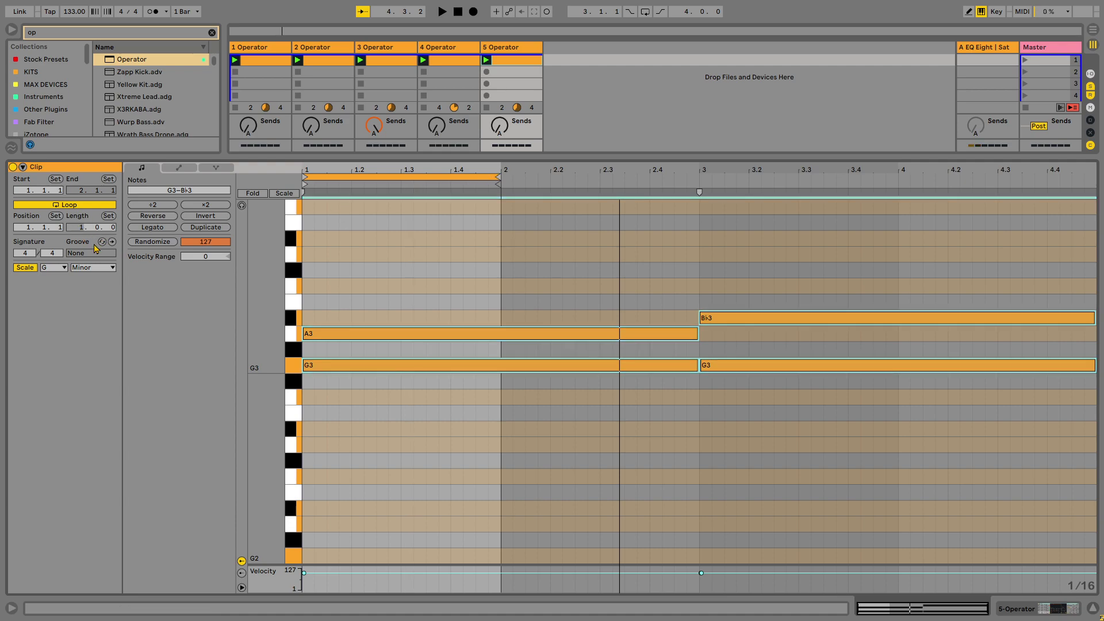
{"action": "key", "text": "Return"}
{"action": "key", "text": "space"}
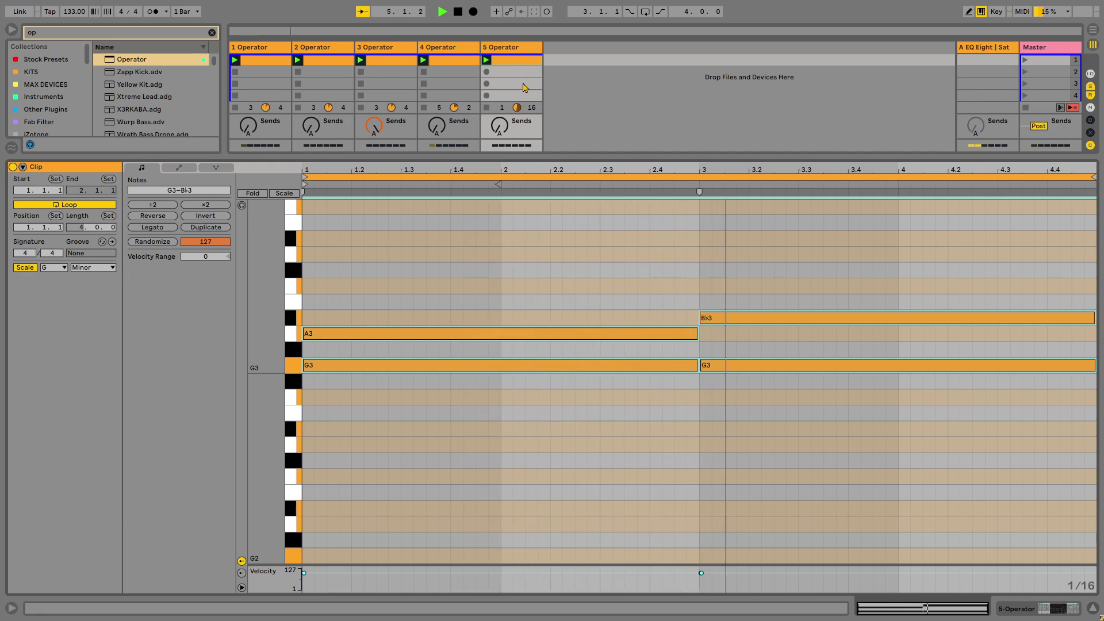
- Set oscillator A of track 5's Operator to the Saw D waveform and lower the filter frequency to 269 Hz
{"action": "double_click", "coordinate": [509, 48]}
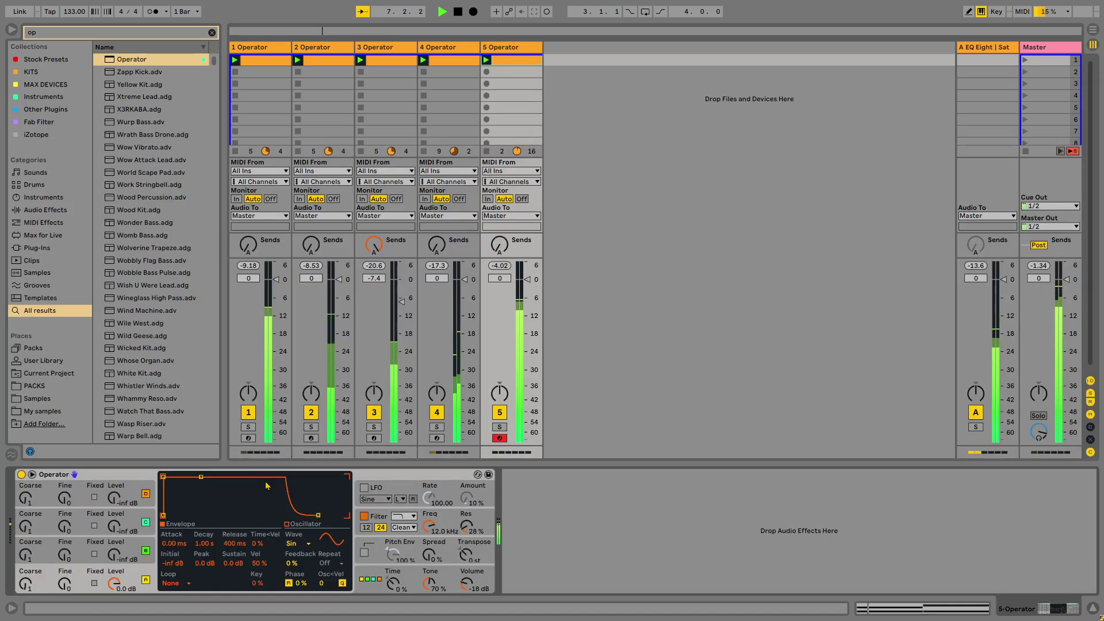
{"action": "key", "text": "space"}
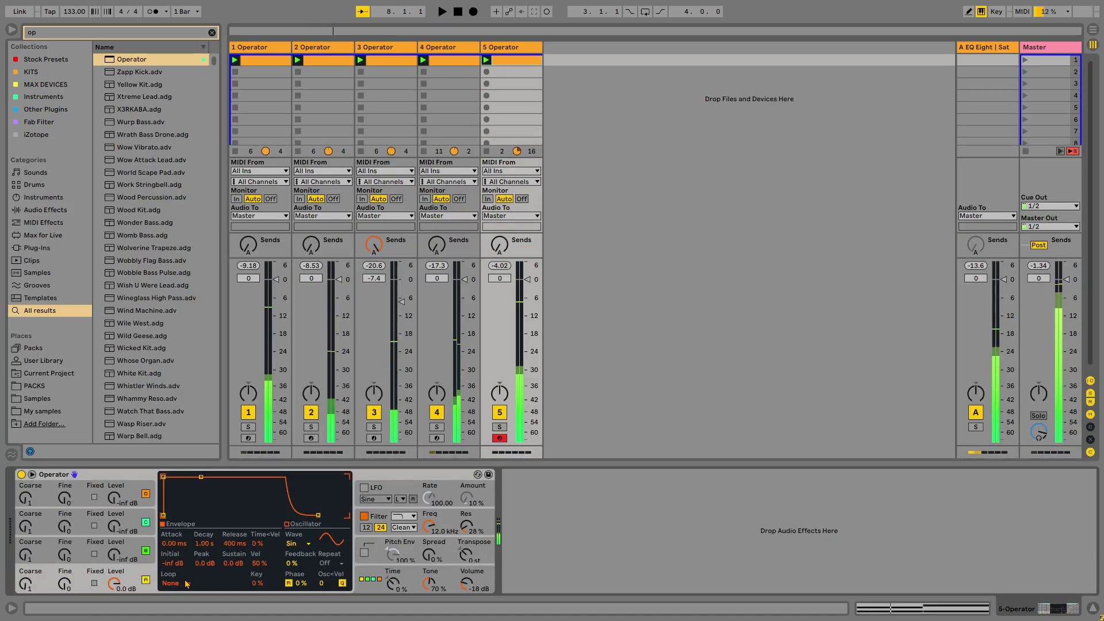
{"action": "left_click", "coordinate": [296, 544]}
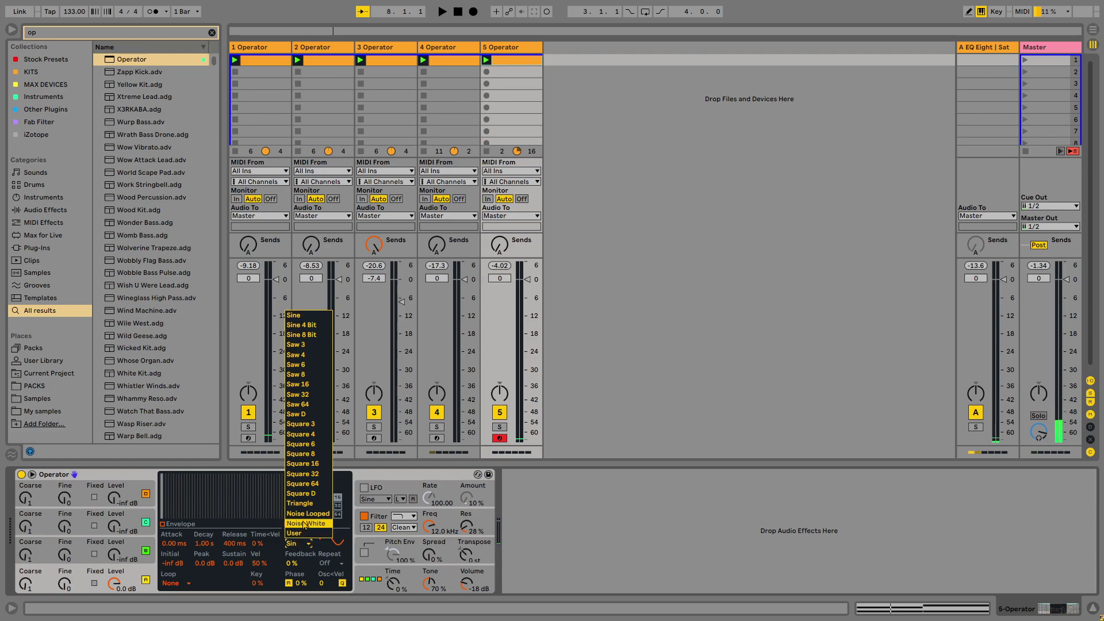
{"action": "left_click", "coordinate": [296, 414]}
{"action": "key", "text": "space"}
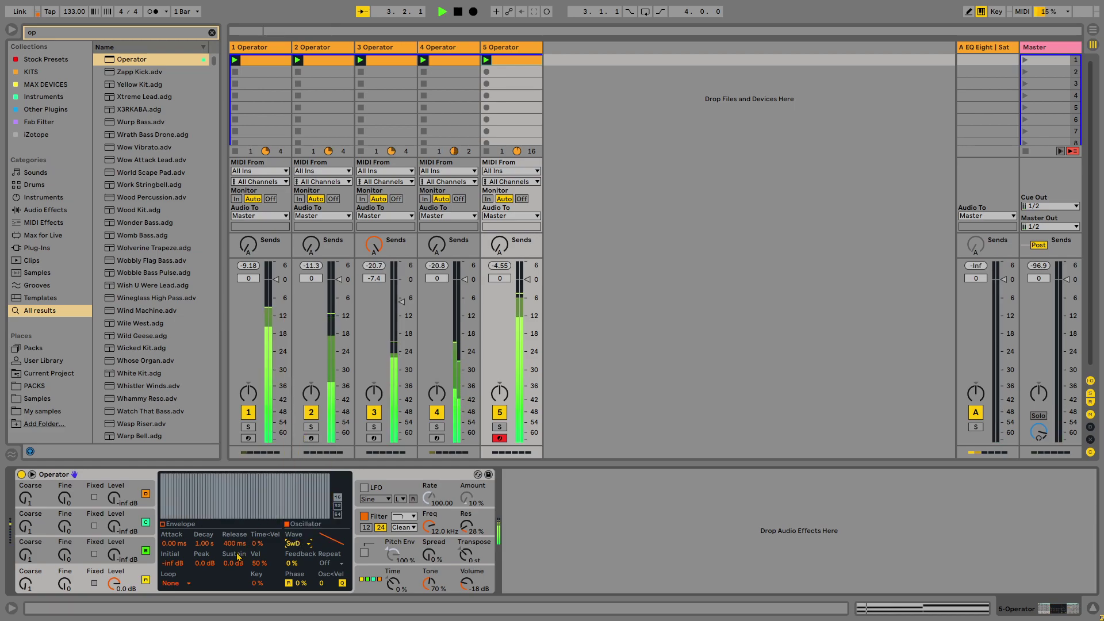
{"action": "left_click_drag", "start_coordinate": [428, 526], "coordinate": [429, 583]}
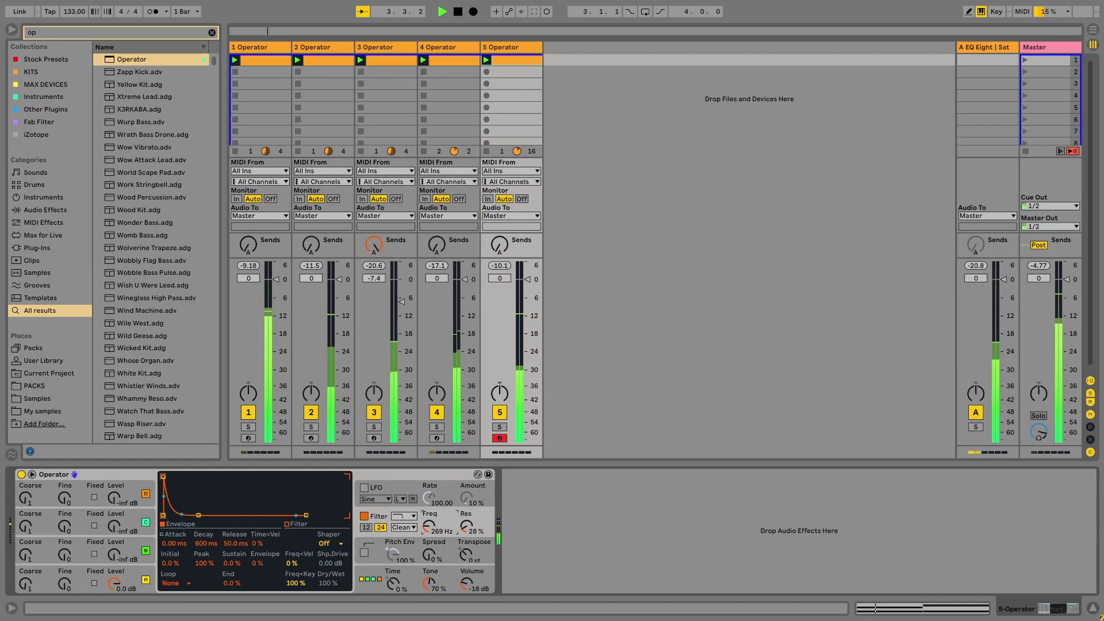
{"action": "left_click", "coordinate": [128, 583]}
{"action": "left_click", "coordinate": [170, 535]}
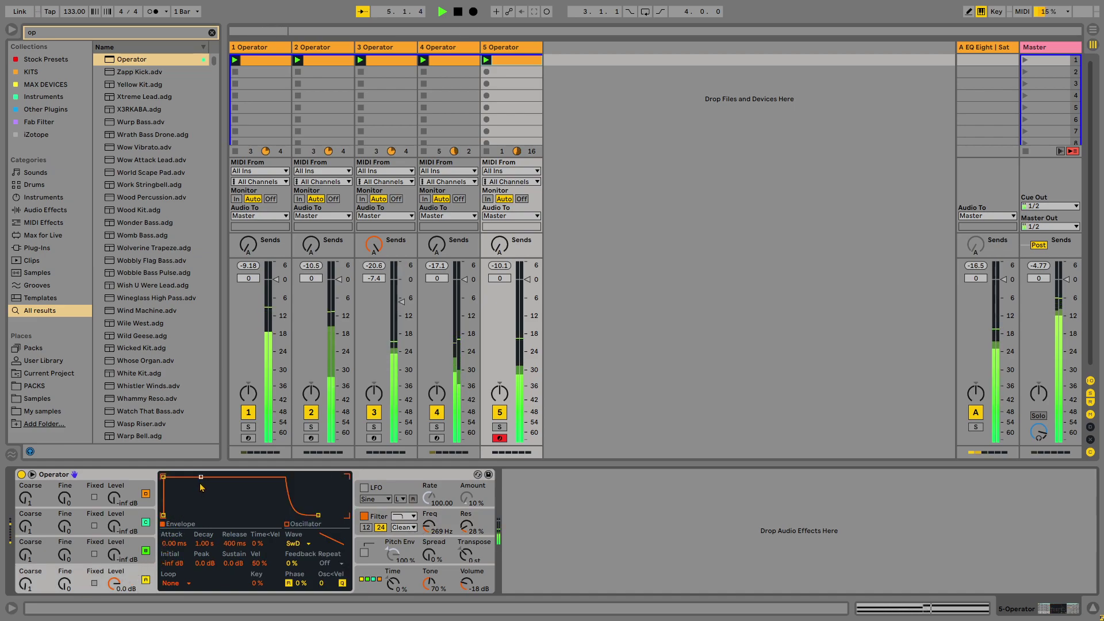
- Give oscillator B a 171 ms decay, 0.0 dB sustain and coarse 8, audition it, and pull its level down to -inf dB
{"action": "left_click_drag", "start_coordinate": [114, 555], "coordinate": [114, 532]}
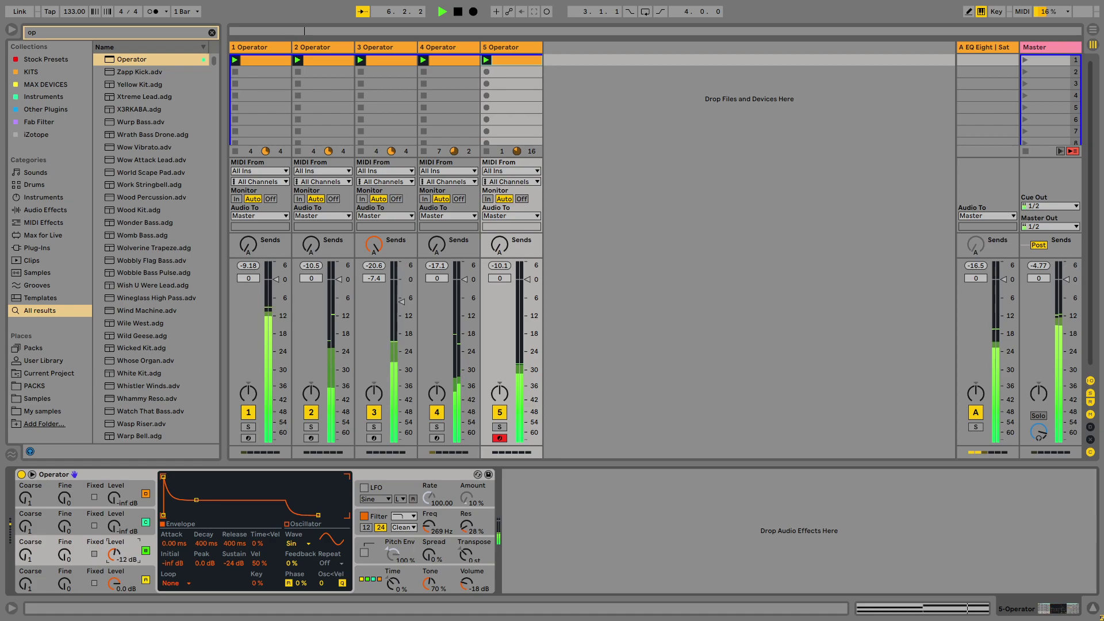
{"action": "key", "text": "space"}
{"action": "left_click_drag", "start_coordinate": [196, 499], "coordinate": [191, 477]}
{"action": "key", "text": "space"}
{"action": "key", "text": "space"}
{"action": "left_click_drag", "start_coordinate": [25, 555], "coordinate": [26, 537]}
{"action": "key", "text": "space"}
{"action": "left_click_drag", "start_coordinate": [114, 554], "coordinate": [113, 530]}
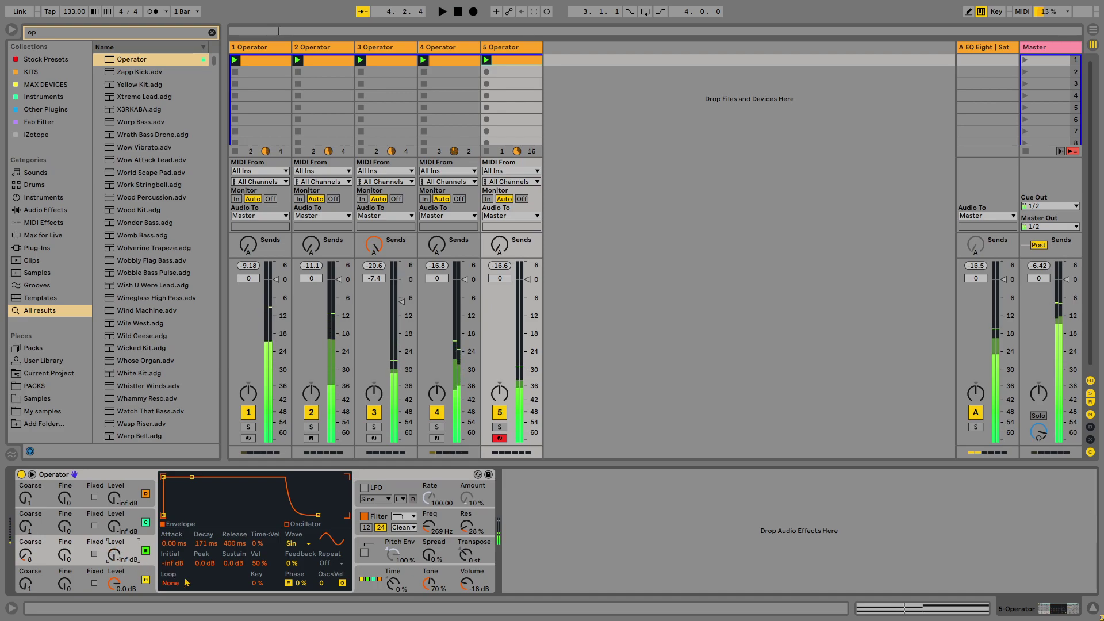
- Try the algorithm with all four oscillators stacked in series and audition oscillator B at a level of -4.4 dB
{"action": "left_click", "coordinate": [369, 579]}
{"action": "left_click", "coordinate": [172, 489]}
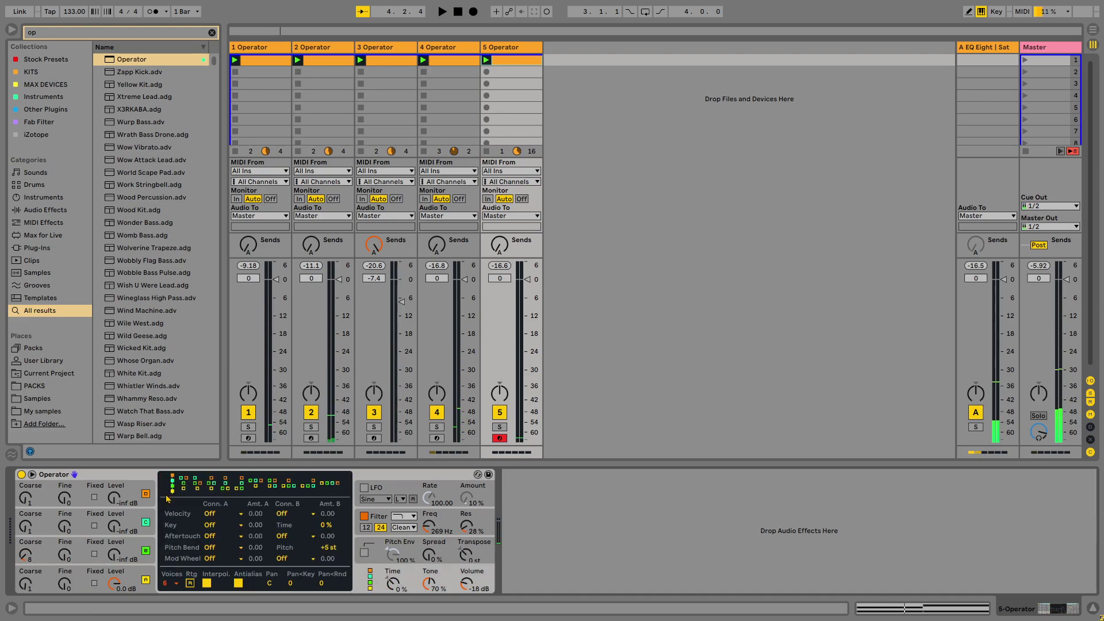
{"action": "key", "text": "space"}
{"action": "left_click_drag", "start_coordinate": [114, 555], "coordinate": [114, 534]}
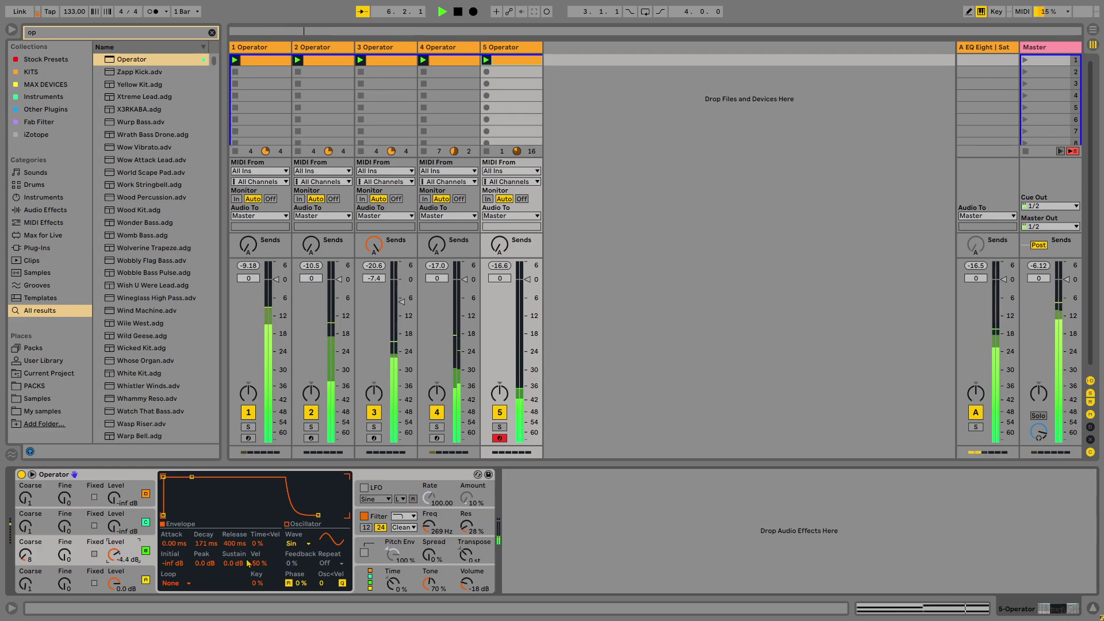
{"action": "key", "text": "space"}
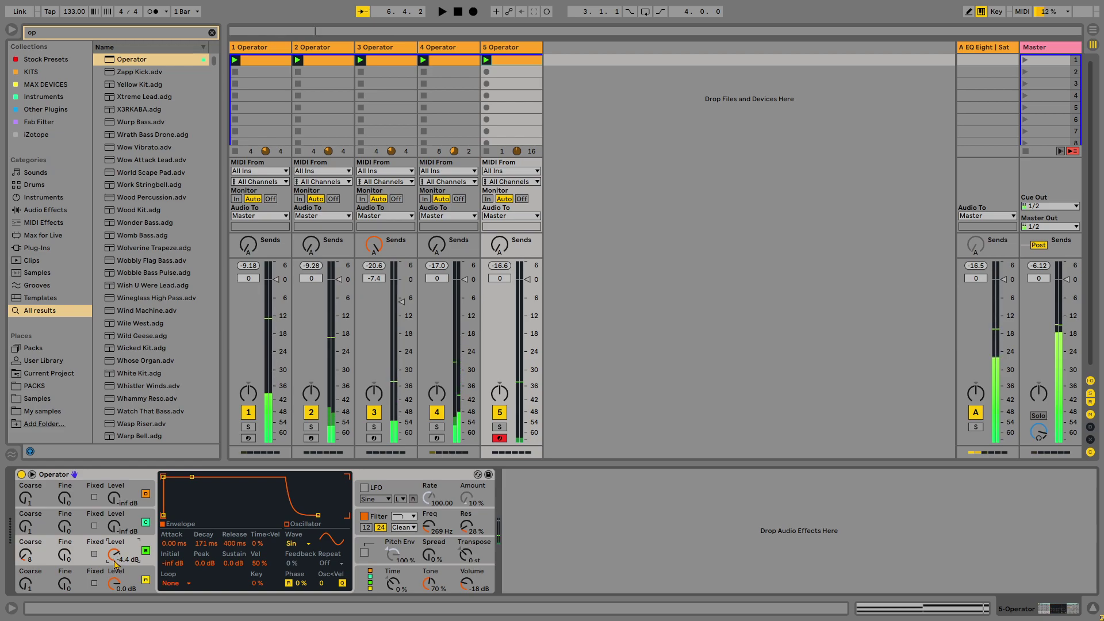
- Set the coarse tuning of oscillators B, C and D to 4, 8 and 12, and start playback
{"action": "double_click", "coordinate": [25, 559]}
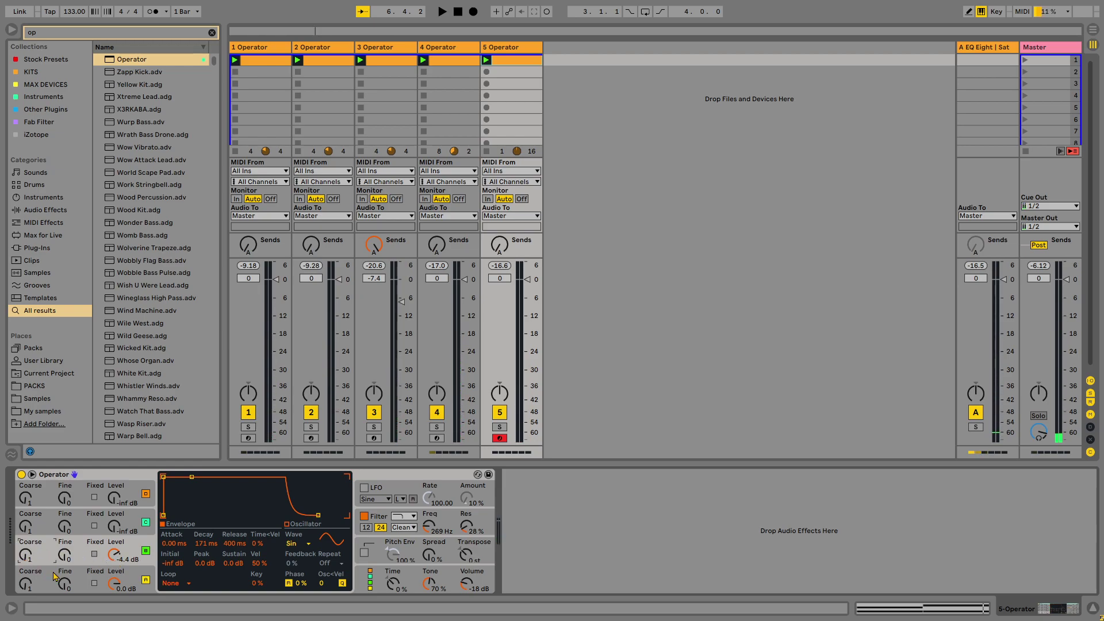
{"action": "left_click", "coordinate": [24, 531]}
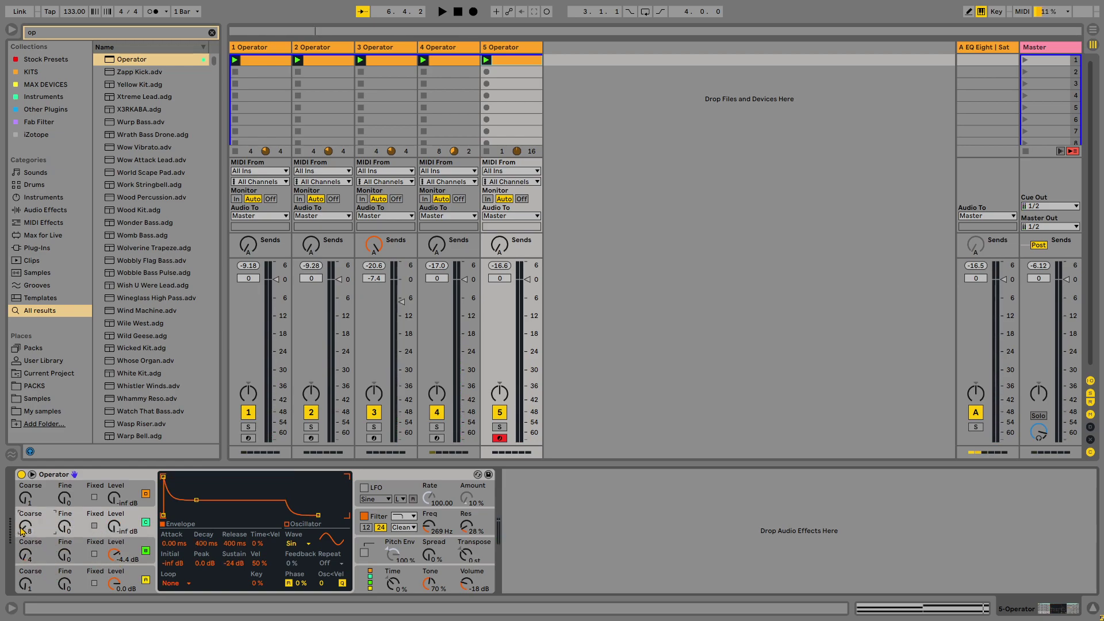
{"action": "left_click", "coordinate": [23, 504]}
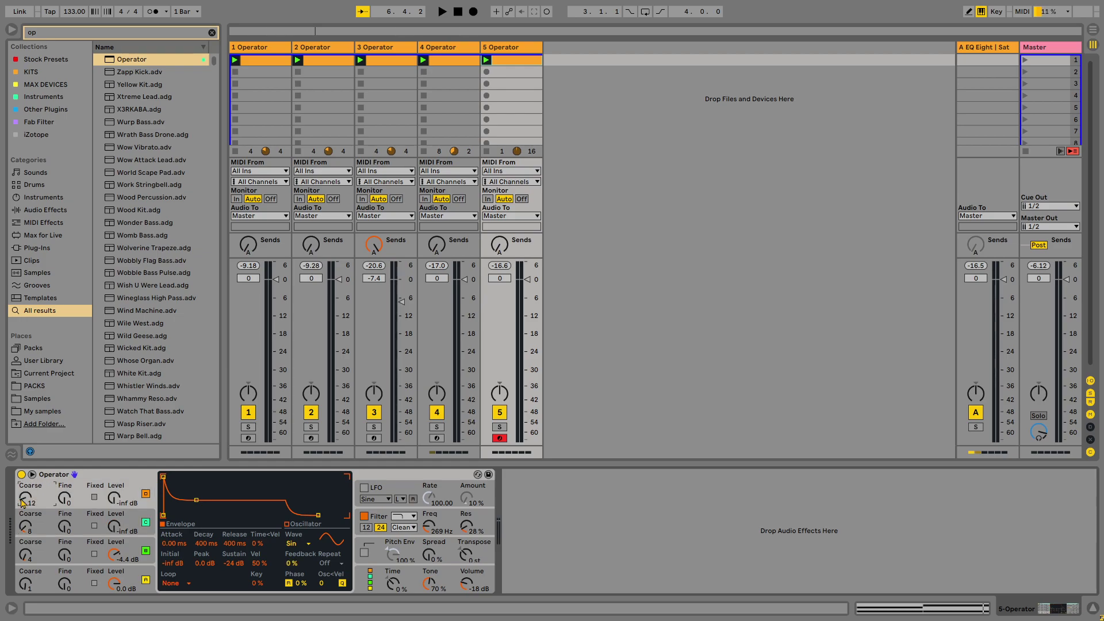
{"action": "key", "text": "space"}
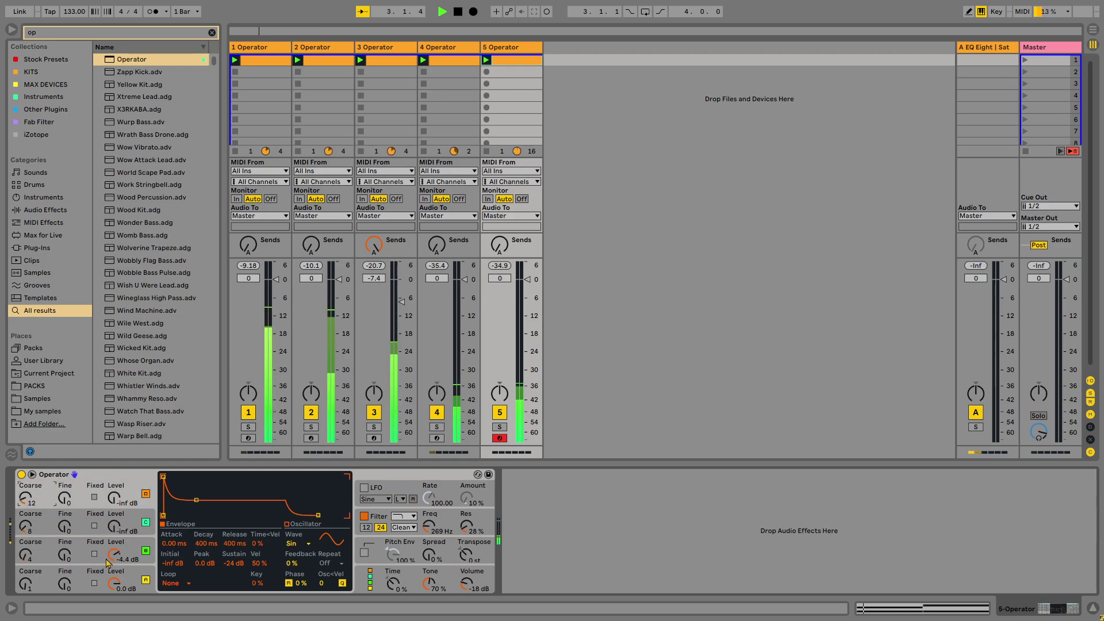
- Set oscillators B and C to fine 3 with levels of -16 and -23 dB, and give C 810 ms decay and 0.0 dB sustain
{"action": "left_click", "coordinate": [131, 581]}
{"action": "left_click_drag", "start_coordinate": [115, 560], "coordinate": [114, 518]}
{"action": "left_click_drag", "start_coordinate": [61, 562], "coordinate": [65, 517]}
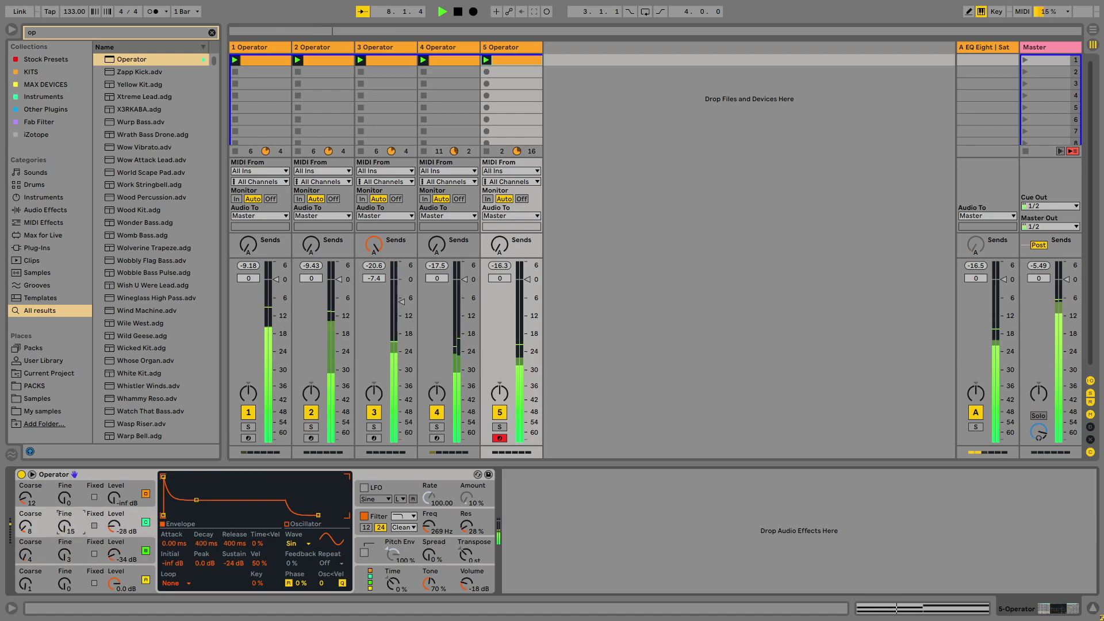
{"action": "left_click", "coordinate": [114, 554]}
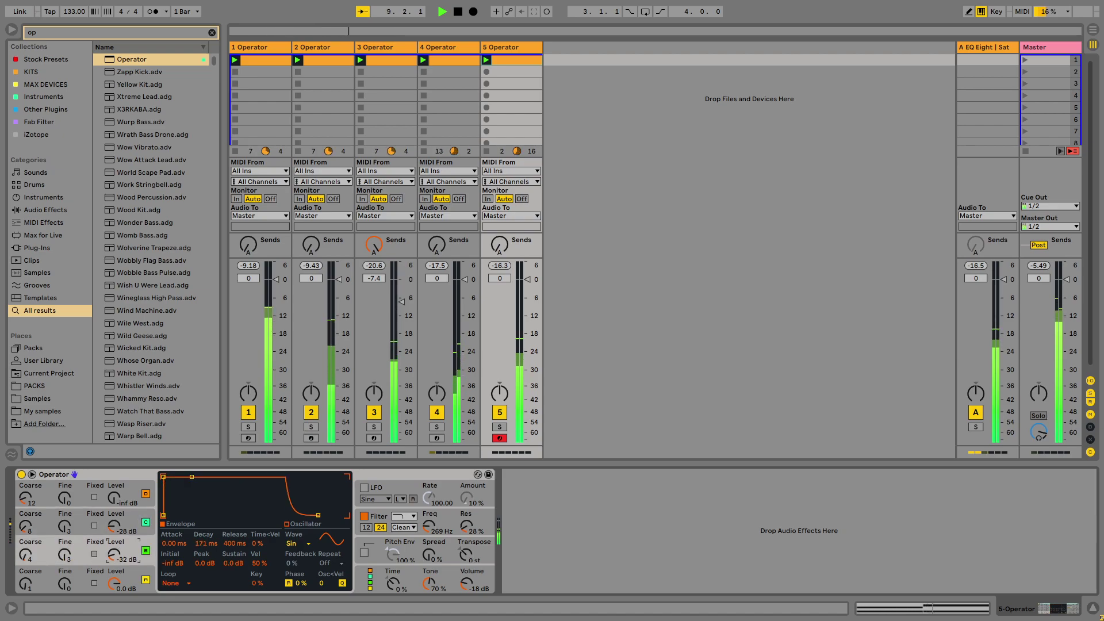
{"action": "left_click_drag", "start_coordinate": [118, 533], "coordinate": [117, 528]}
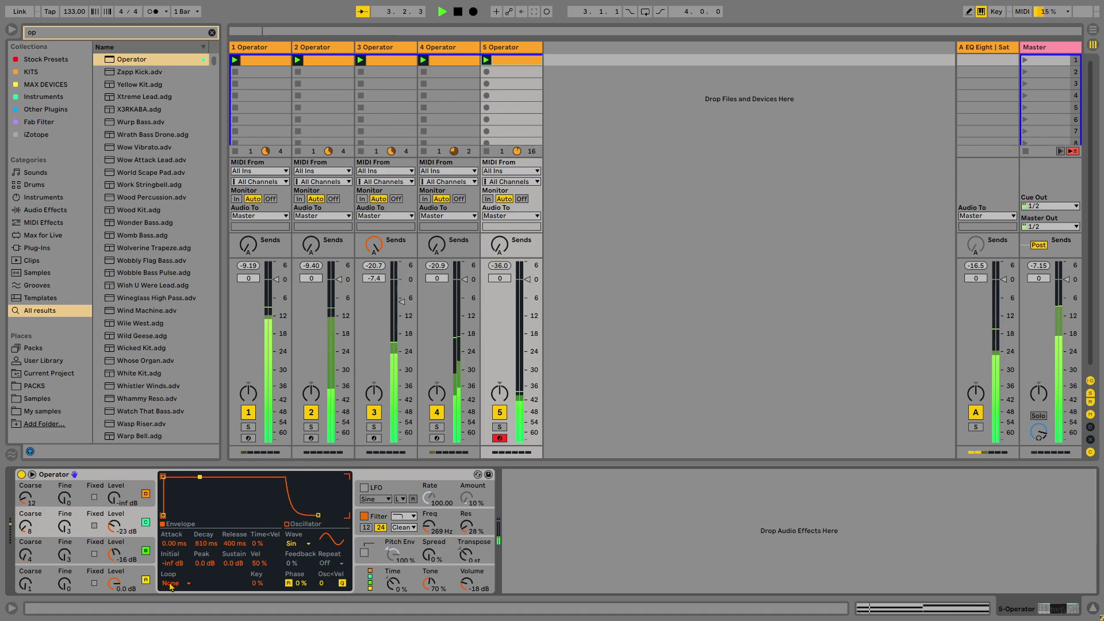
{"action": "key", "text": "space"}
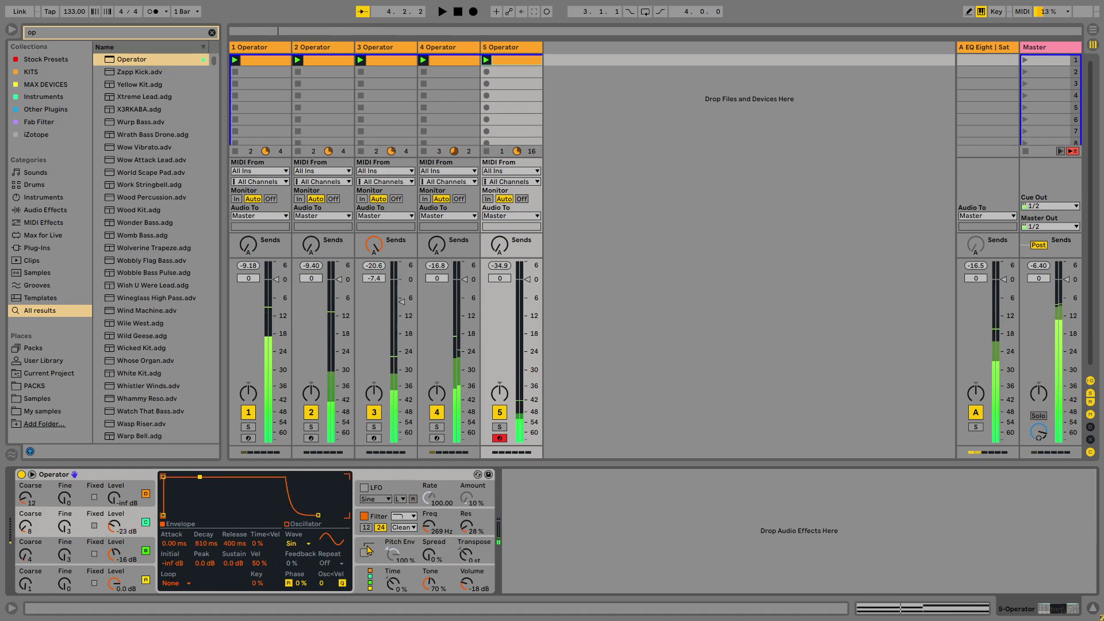
- Solo track 5 and reset the levels of oscillators B and C to -inf dB while auditioning
{"action": "left_click", "coordinate": [500, 427]}
{"action": "key", "text": "space"}
{"action": "double_click", "coordinate": [114, 554]}
{"action": "double_click", "coordinate": [115, 525]}
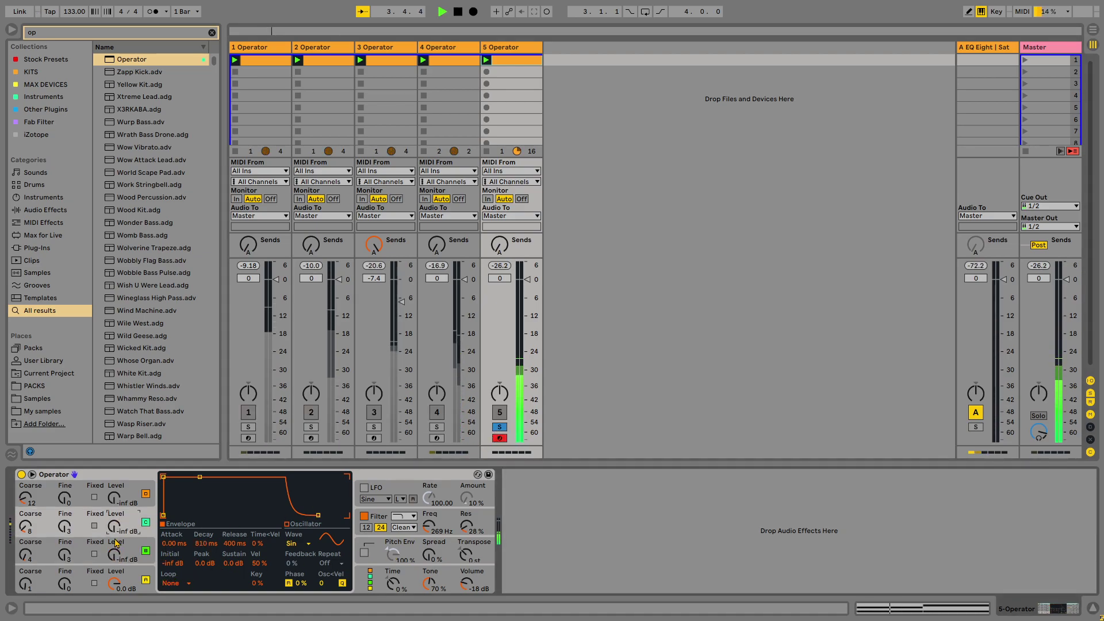
{"action": "key", "text": "space"}
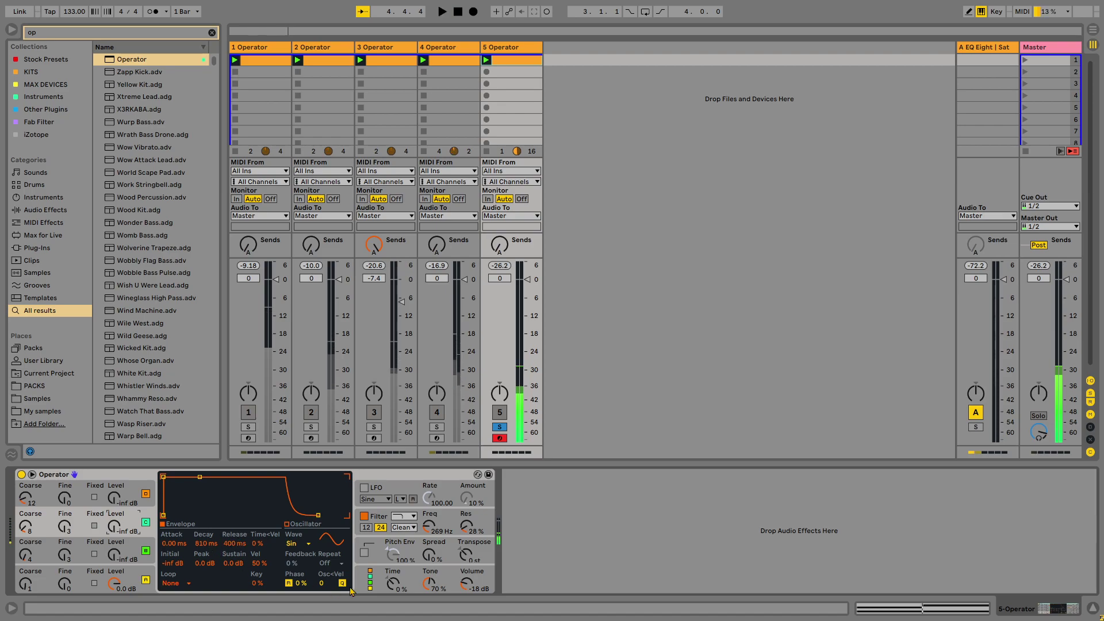
- Switch Operator to the algorithm with all four oscillators in parallel and set oscillator B to the Saw D waveform
{"action": "left_click", "coordinate": [370, 579]}
{"action": "left_click", "coordinate": [330, 484]}
{"action": "key", "text": "space"}
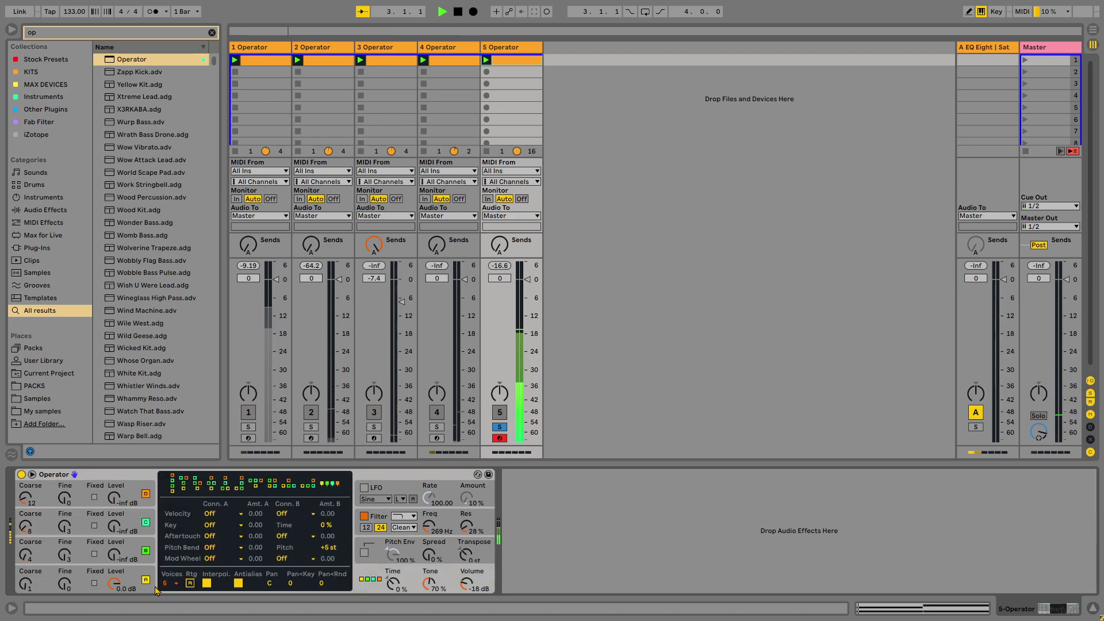
{"action": "left_click", "coordinate": [136, 582]}
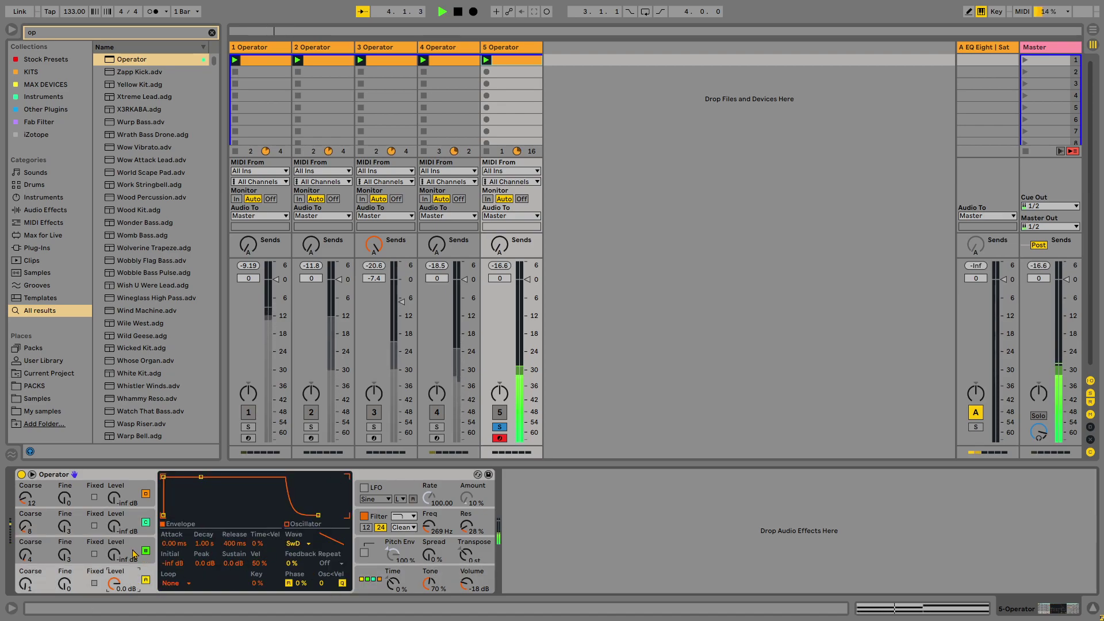
{"action": "left_click", "coordinate": [136, 553]}
{"action": "left_click", "coordinate": [293, 543]}
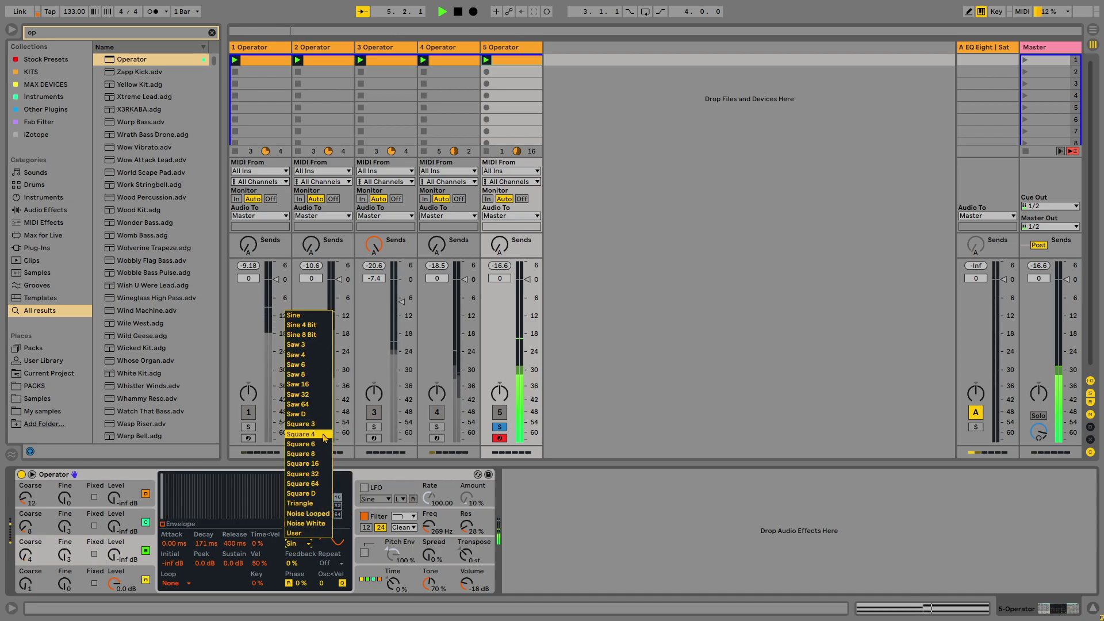
{"action": "left_click", "coordinate": [304, 414]}
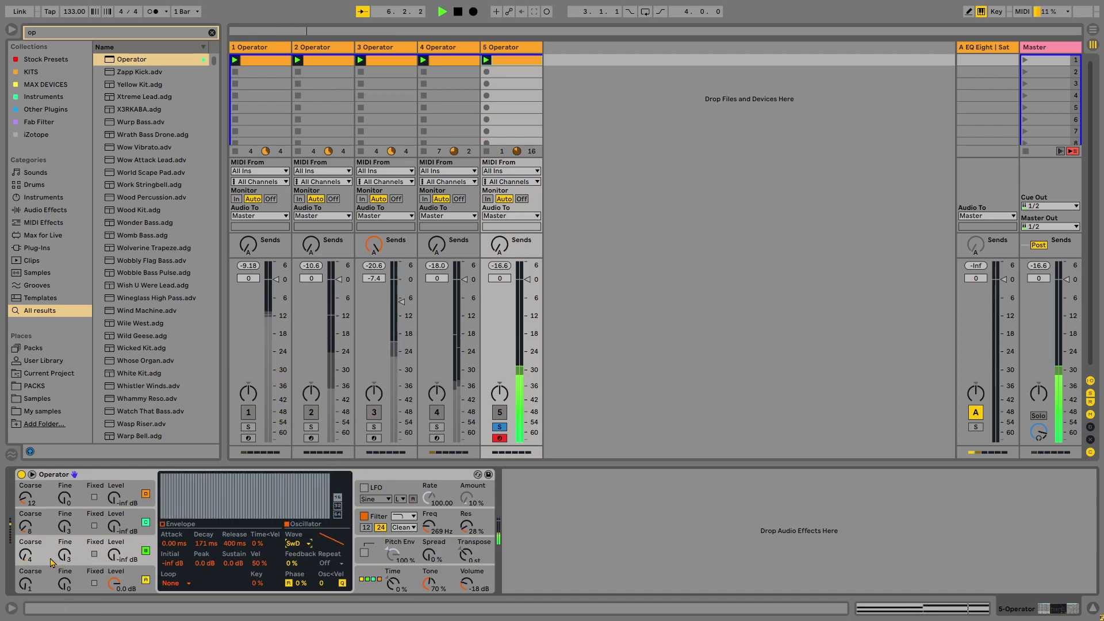
- Set the coarse tuning of oscillators B, C and D to 0.5 and raise the levels of B and C to 0.0 dB
{"action": "left_click_drag", "start_coordinate": [28, 528], "coordinate": [27, 561]}
{"action": "left_click_drag", "start_coordinate": [27, 499], "coordinate": [28, 537]}
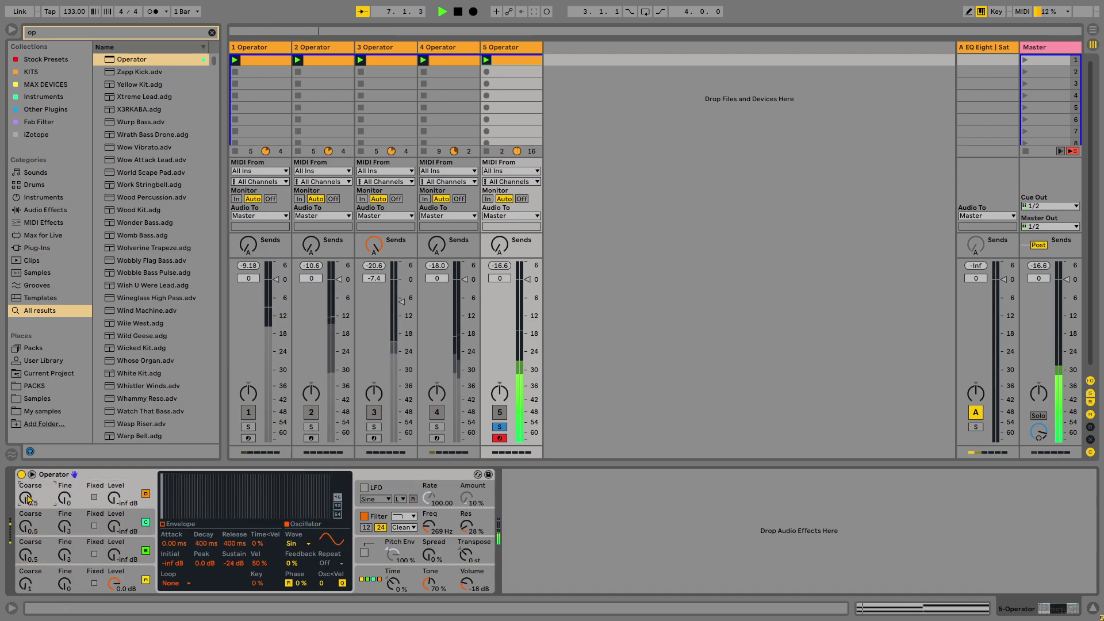
{"action": "left_click", "coordinate": [67, 561]}
{"action": "left_click_drag", "start_coordinate": [115, 566], "coordinate": [115, 549]}
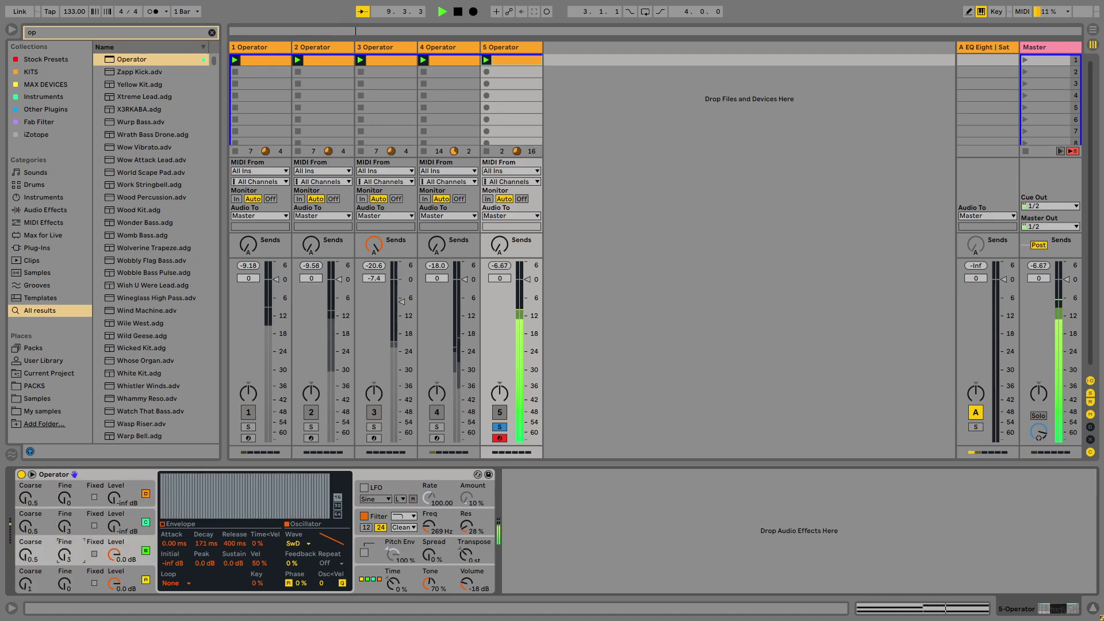
{"action": "left_click_drag", "start_coordinate": [111, 532], "coordinate": [115, 521]}
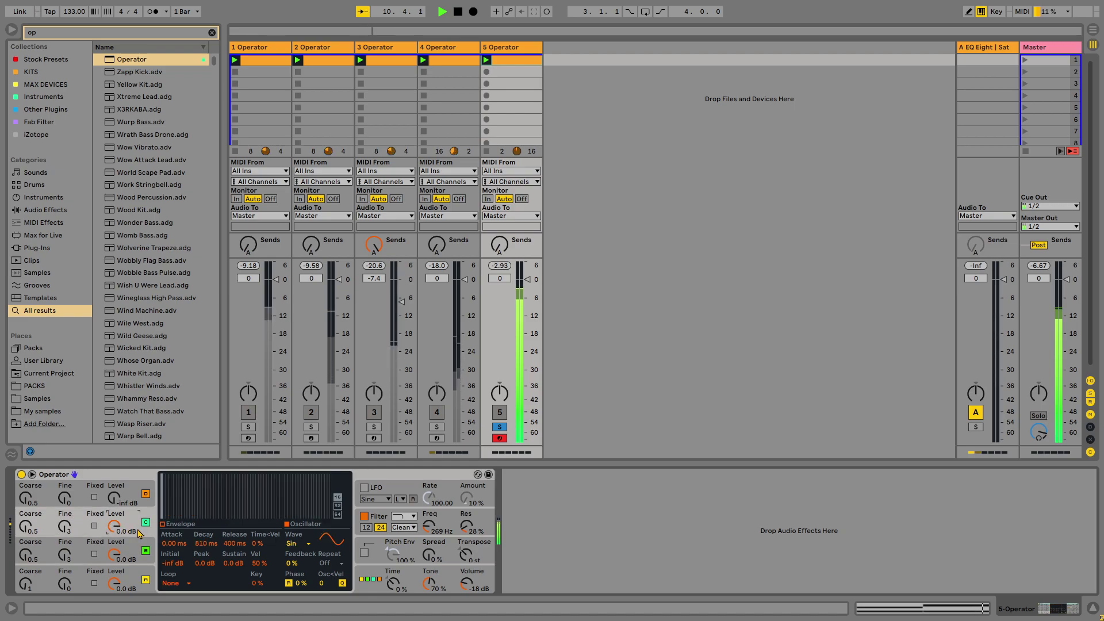
- Set oscillator C to Saw D with fine 5, and set the coarse tuning of oscillators B, C and D to 1
{"action": "left_click", "coordinate": [290, 544]}
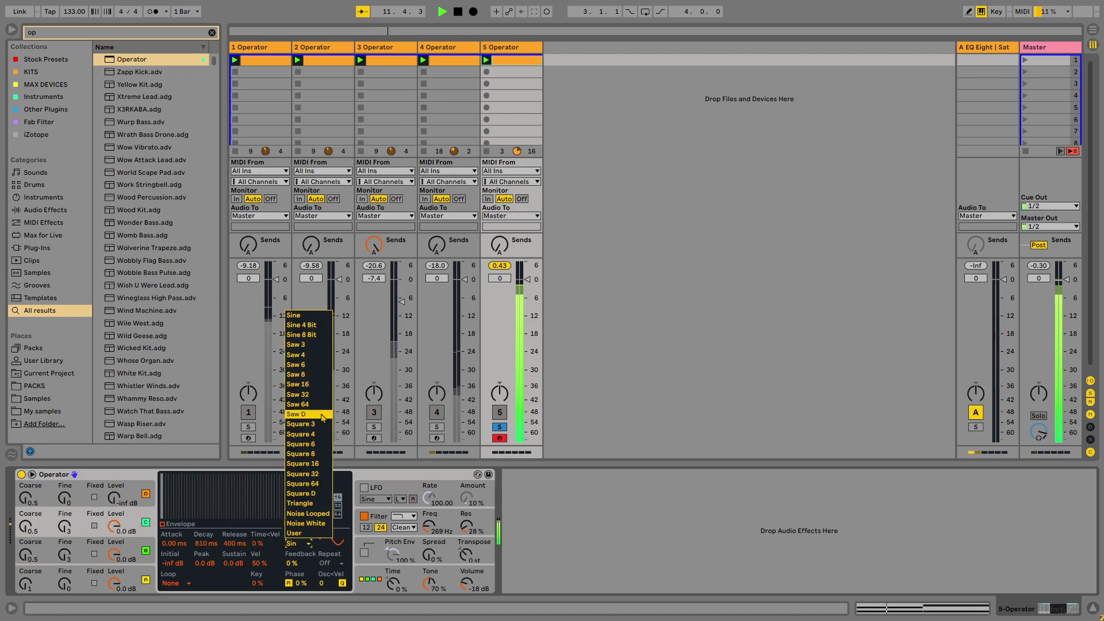
{"action": "left_click", "coordinate": [301, 419]}
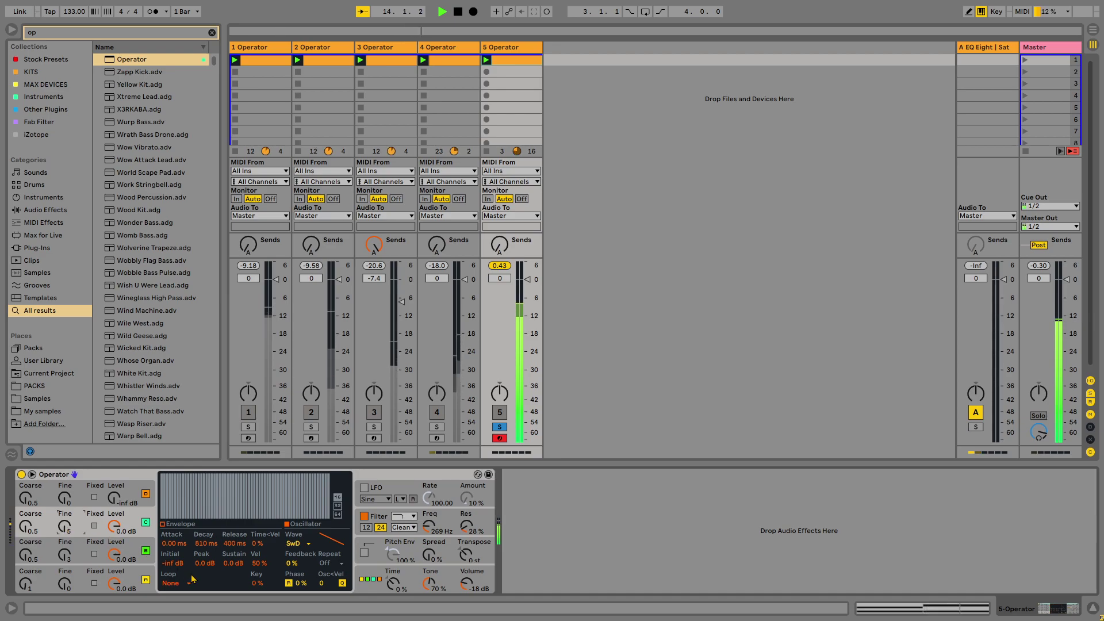
{"action": "left_click", "coordinate": [19, 555]}
{"action": "left_click_drag", "start_coordinate": [25, 555], "coordinate": [25, 493]}
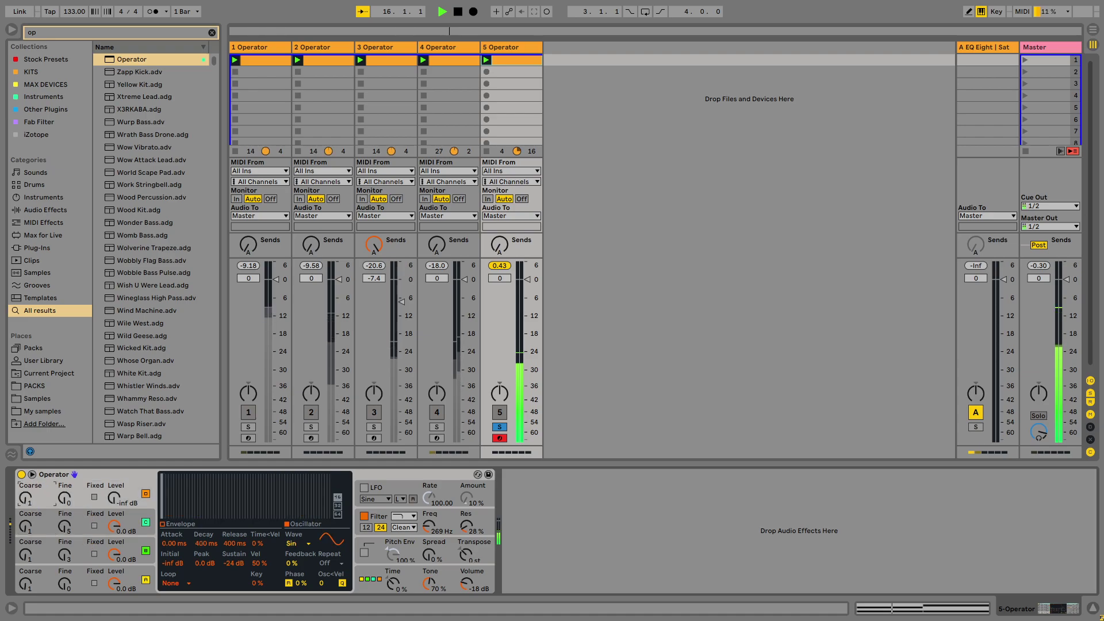
- Set the frequency of Operator's filter on track 5 to about 329 Hz and its resonance to 15%
{"action": "left_click", "coordinate": [111, 535]}
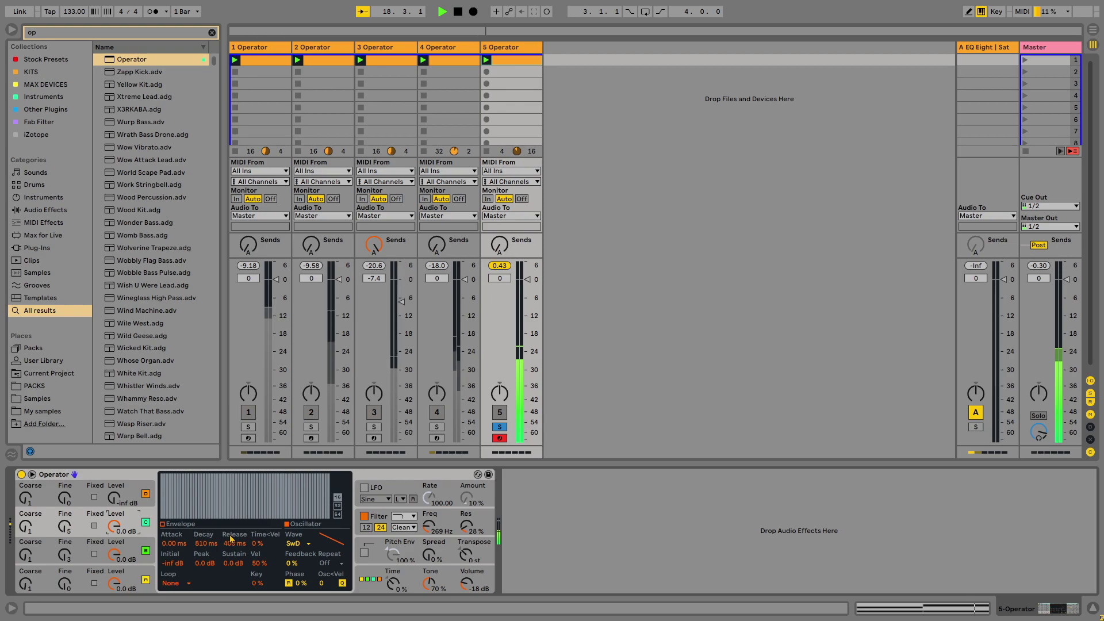
{"action": "left_click_drag", "start_coordinate": [429, 529], "coordinate": [428, 483]}
{"action": "left_click_drag", "start_coordinate": [470, 532], "coordinate": [425, 570]}
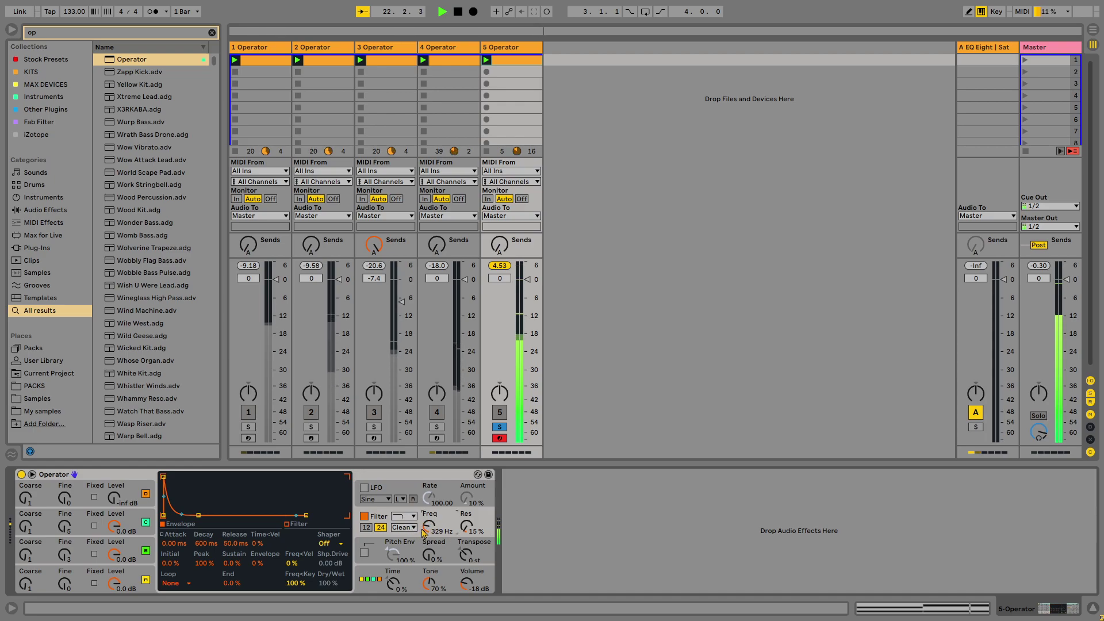
- Set oscillator D to the Saw D waveform with fine tuning 9 and raise its level to 0.0 dB
{"action": "left_click", "coordinate": [127, 496]}
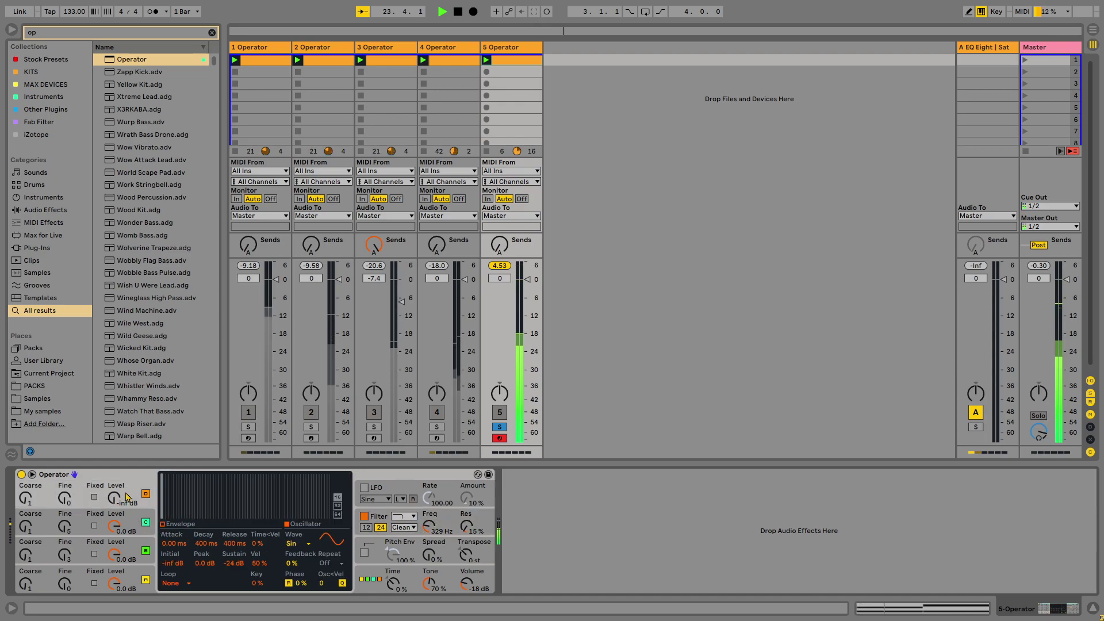
{"action": "left_click", "coordinate": [292, 544]}
{"action": "left_click", "coordinate": [309, 423]}
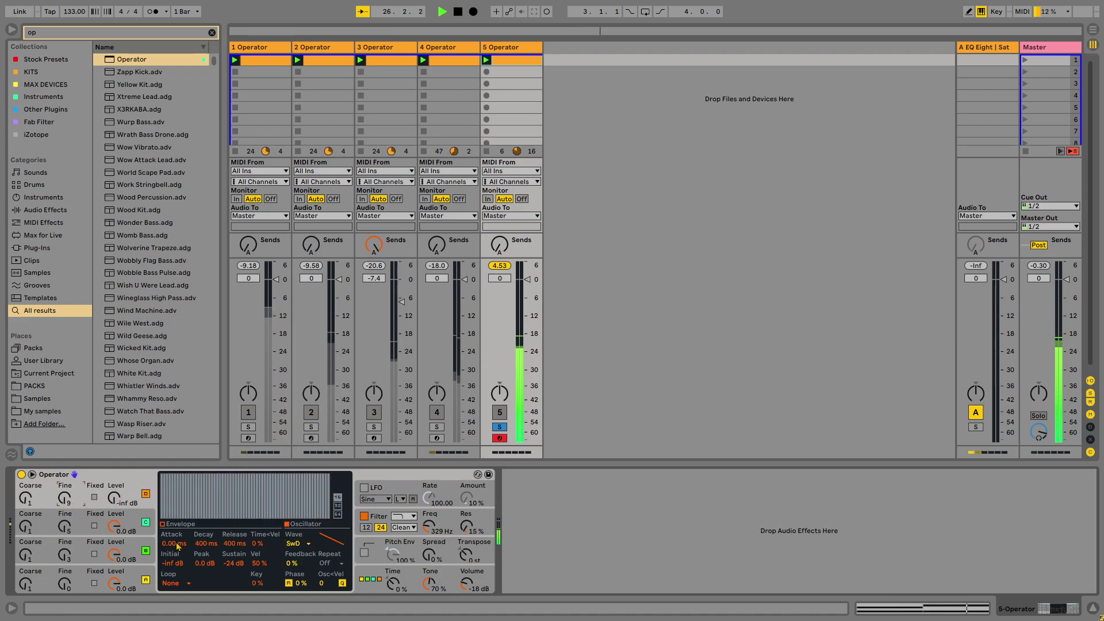
{"action": "left_click_drag", "start_coordinate": [115, 498], "coordinate": [114, 489]}
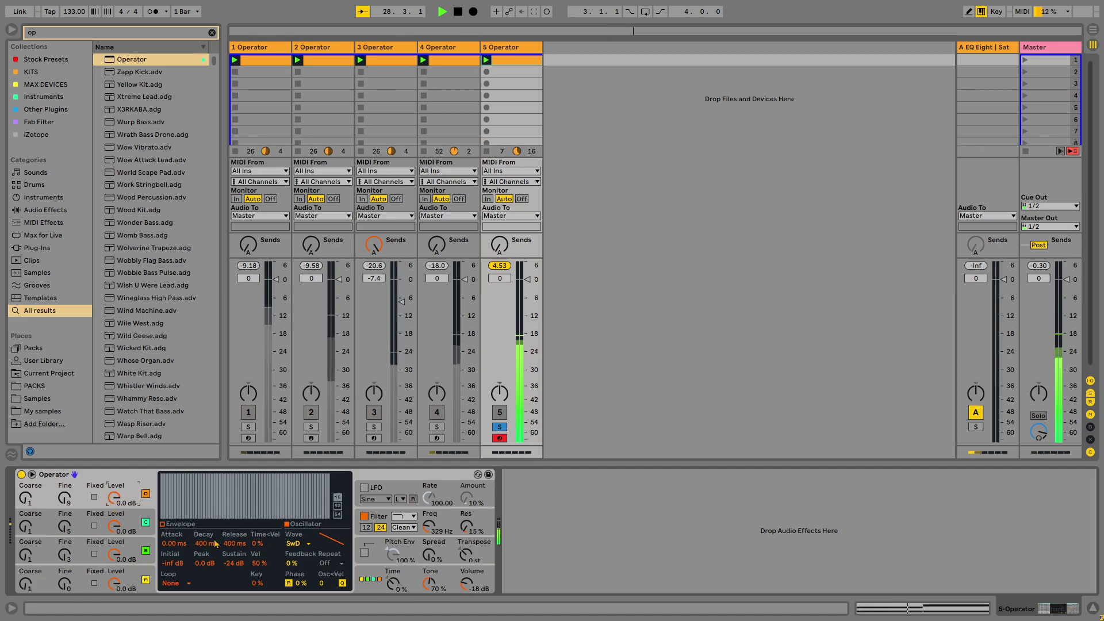
- Lower Operator's volume to -22 dB and open its filter frequency to 18.5 kHz while auditioning the chords
{"action": "mouse_move", "coordinate": [428, 527]}
{"action": "left_mouse_down"}
{"action": "mouse_move", "coordinate": [429, 512]}
{"action": "mouse_move", "coordinate": [428, 546]}
{"action": "mouse_move", "coordinate": [442, 538]}
{"action": "left_mouse_up"}
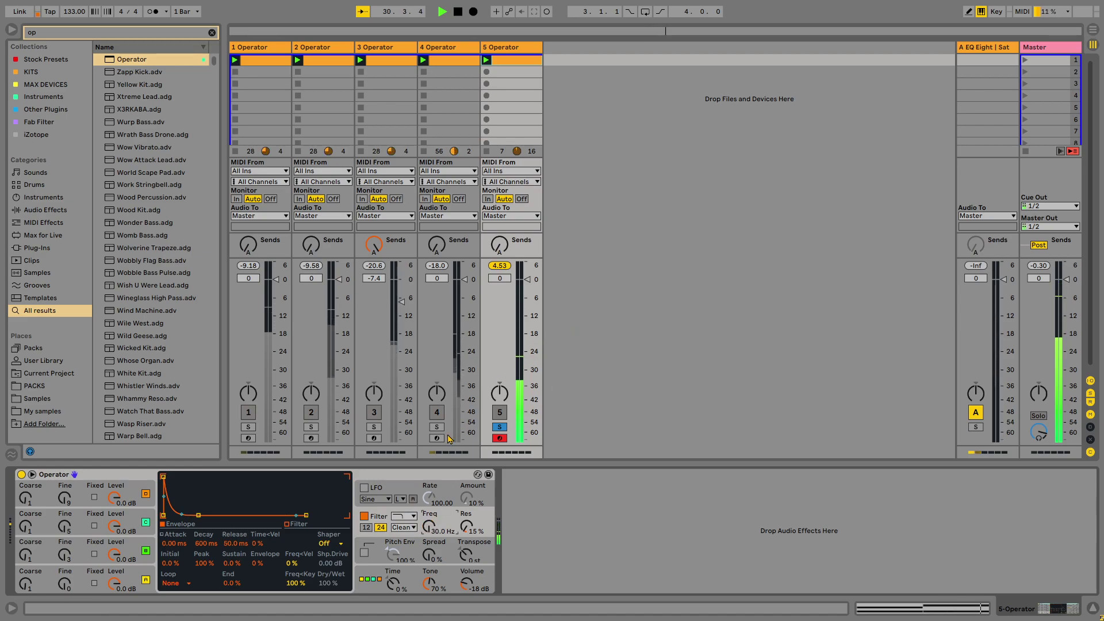
{"action": "left_click_drag", "start_coordinate": [464, 582], "coordinate": [460, 586]}
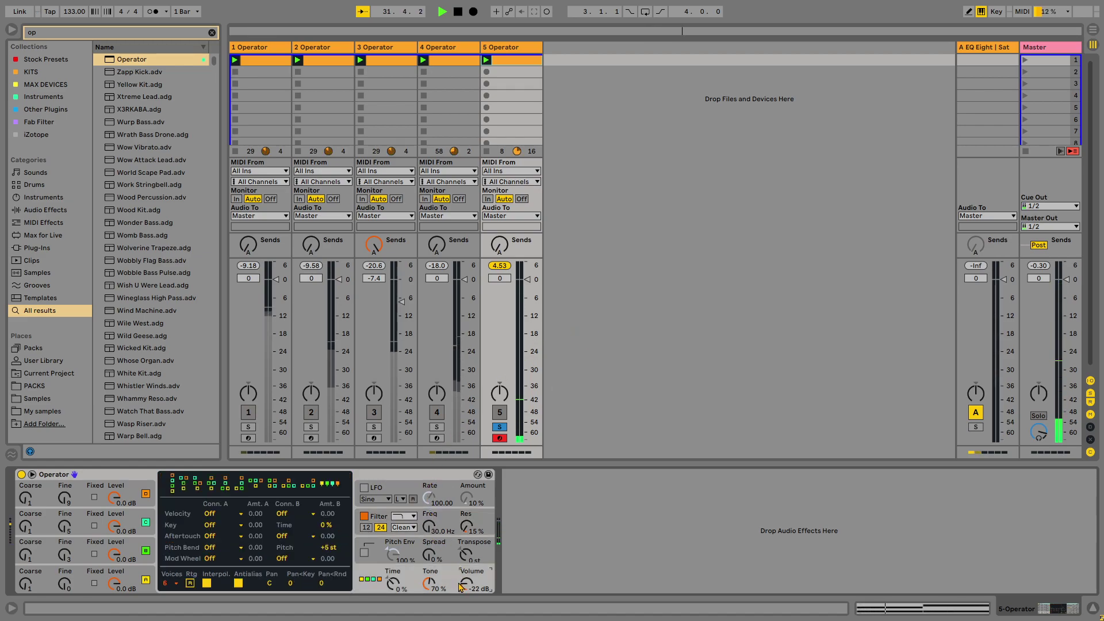
{"action": "mouse_move", "coordinate": [429, 527]}
{"action": "left_mouse_down"}
{"action": "mouse_move", "coordinate": [428, 507]}
{"action": "mouse_move", "coordinate": [431, 530]}
{"action": "left_mouse_up"}
{"action": "key", "text": "space"}
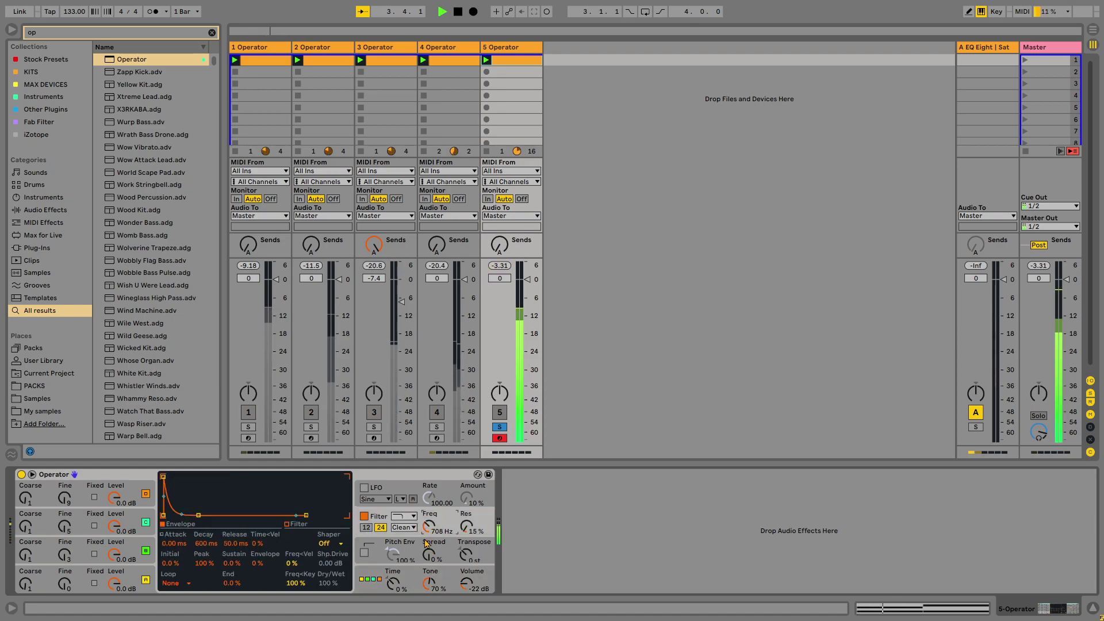
{"action": "left_click_drag", "start_coordinate": [428, 526], "coordinate": [428, 482]}
{"action": "key", "text": "space"}
- Add an Auto Filter after Operator on track 5, switched to band-pass with its frequency at 552 Hz
{"action": "key", "text": "ctrl+f"}
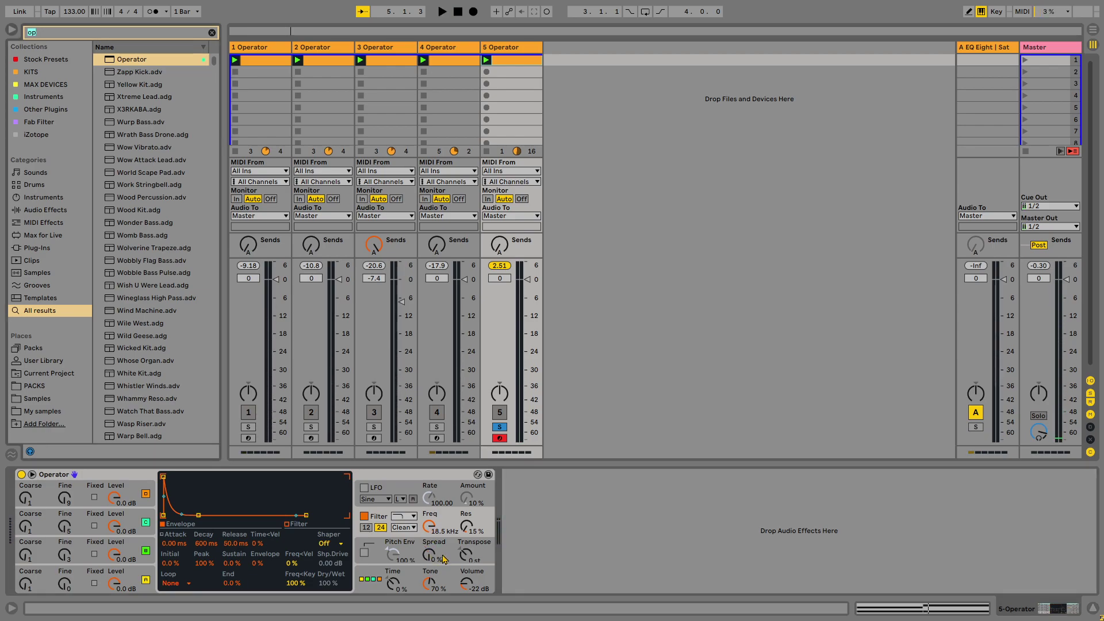
{"action": "type", "text": "filt"}
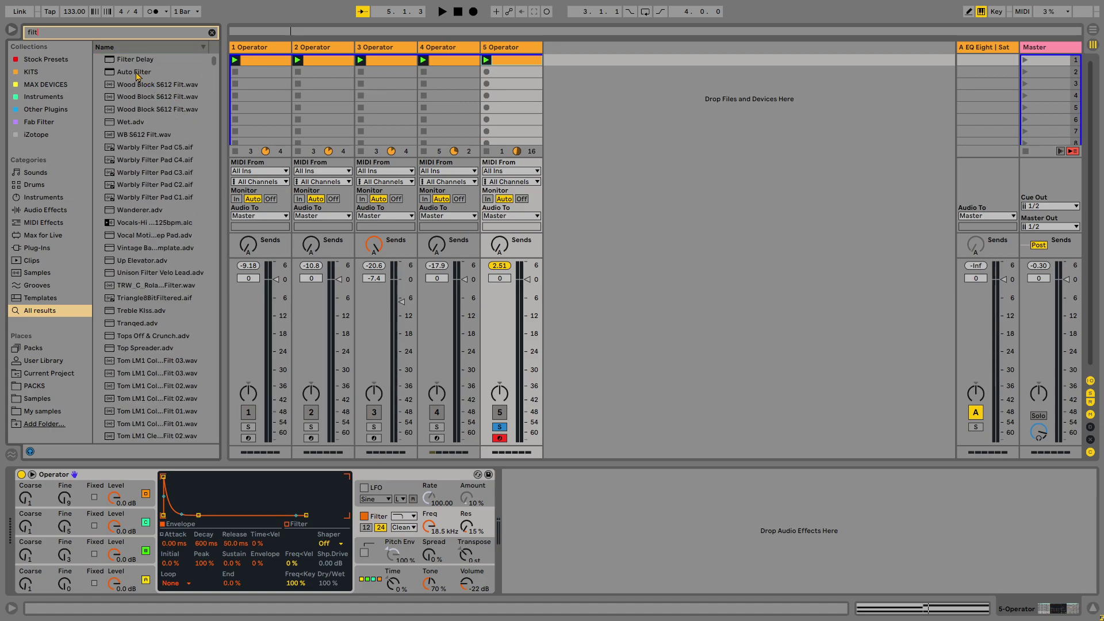
{"action": "left_click_drag", "start_coordinate": [125, 74], "coordinate": [567, 547]}
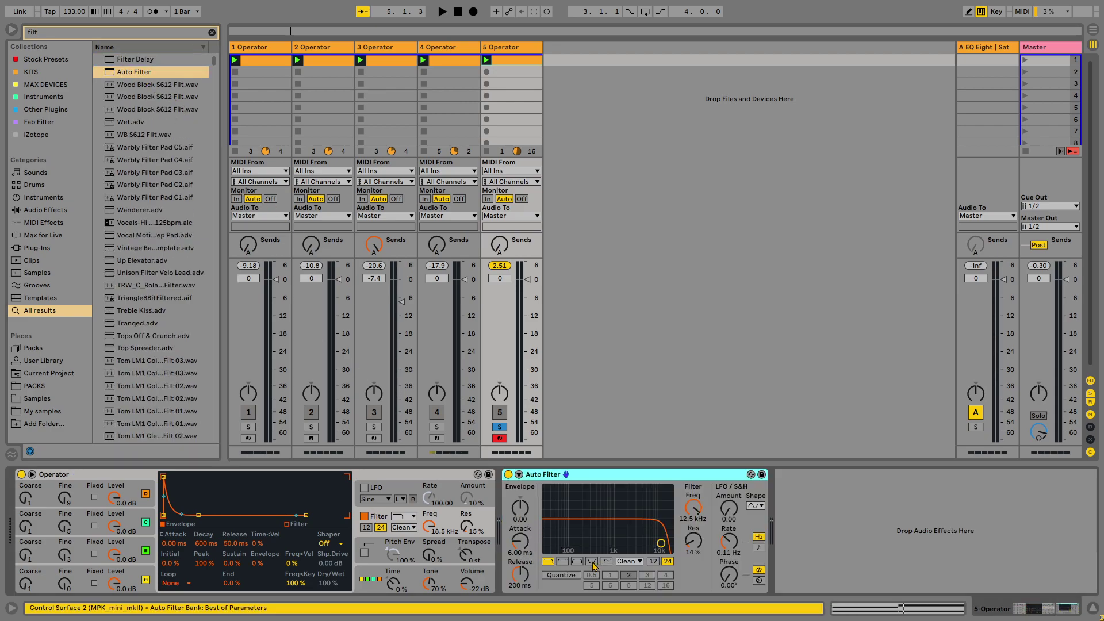
{"action": "left_click", "coordinate": [575, 562]}
{"action": "left_click_drag", "start_coordinate": [697, 515], "coordinate": [696, 517]}
{"action": "key", "text": "space"}
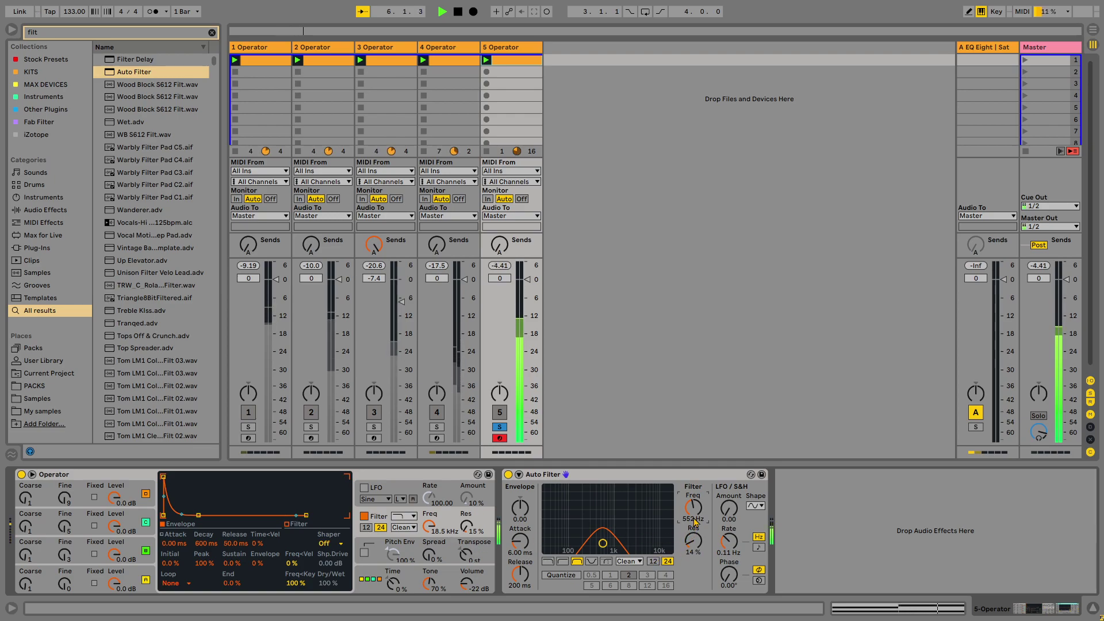
- Set the Auto Filter's LFO amount to 17.8 and rate to 0.08 Hz, and choose the OSR circuit
{"action": "left_click_drag", "start_coordinate": [727, 509], "coordinate": [727, 457]}
{"action": "left_click_drag", "start_coordinate": [730, 543], "coordinate": [729, 572]}
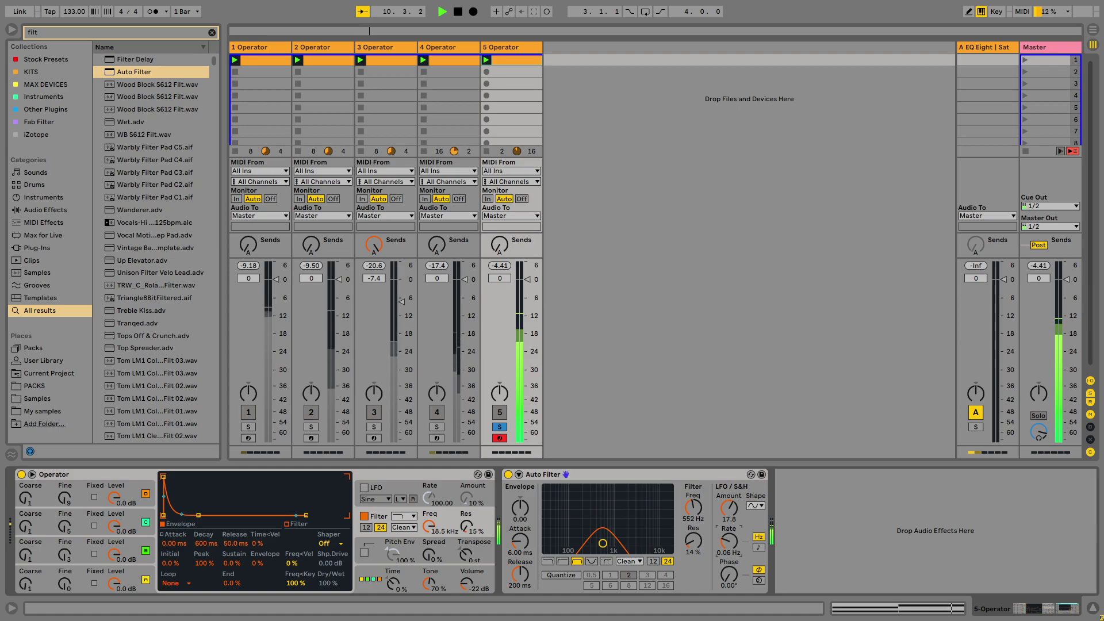
{"action": "left_click", "coordinate": [653, 563]}
{"action": "left_click", "coordinate": [666, 564]}
{"action": "left_click", "coordinate": [640, 566]}
{"action": "left_click", "coordinate": [631, 577]}
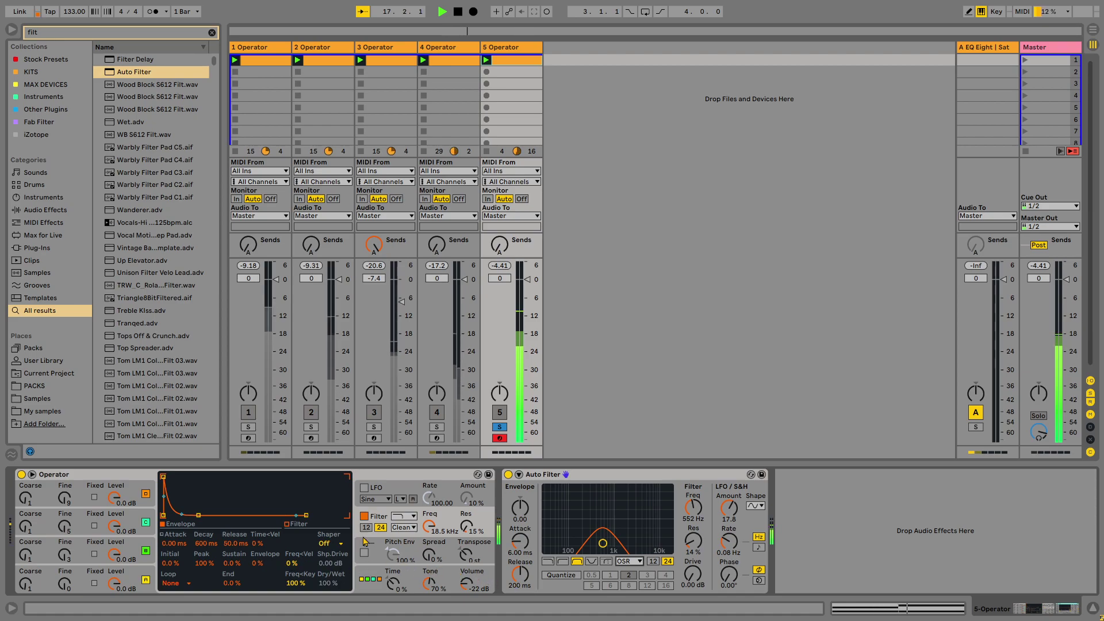
- Add a Hybrid Reverb to track 5 with the blend at 0/100, Dark Hall algorithm and dry/wet at 100%
{"action": "key", "text": "ctrl+f"}
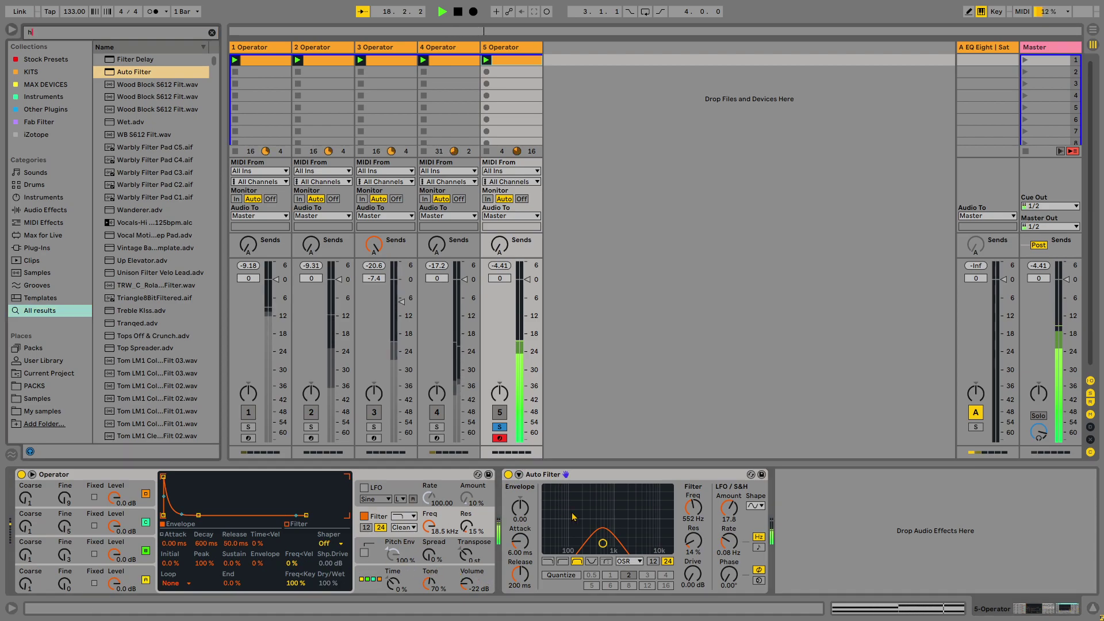
{"action": "type", "text": "hyb"}
{"action": "double_click", "coordinate": [120, 59]}
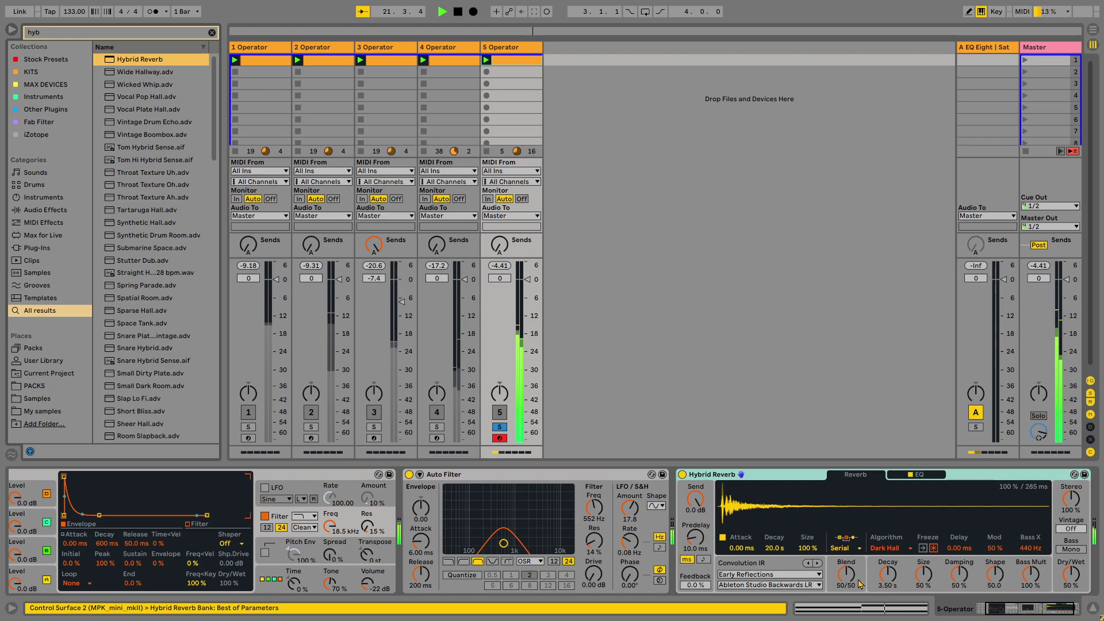
{"action": "left_click_drag", "start_coordinate": [861, 588], "coordinate": [860, 609]}
{"action": "left_click", "coordinate": [898, 549]}
{"action": "left_click_drag", "start_coordinate": [1066, 584], "coordinate": [1064, 567]}
{"action": "left_click", "coordinate": [890, 549]}
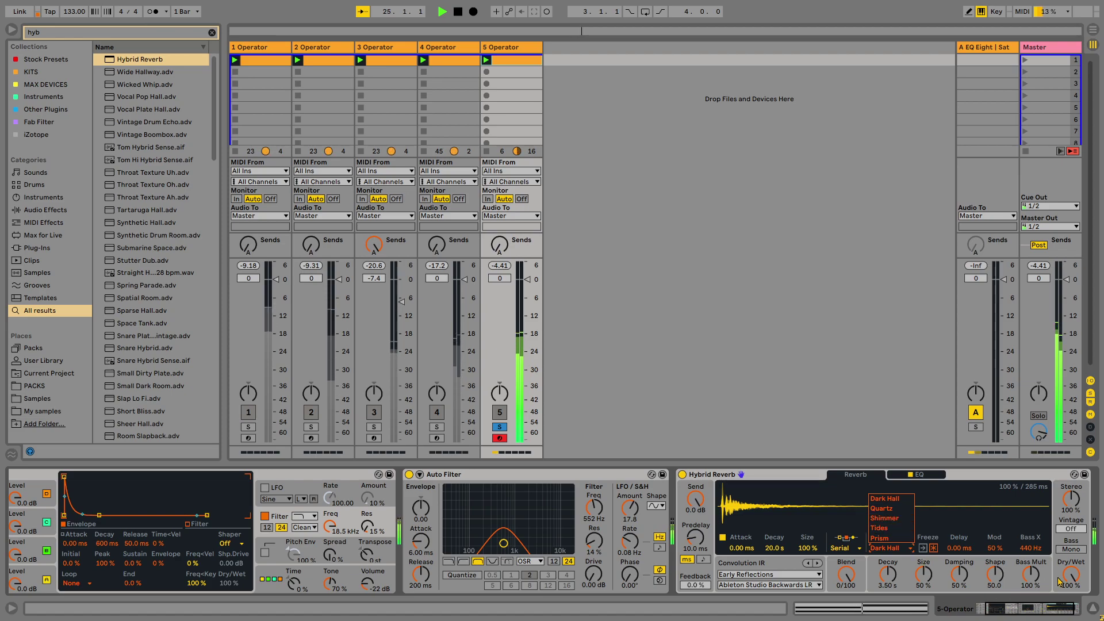
{"action": "left_click", "coordinate": [1057, 512]}
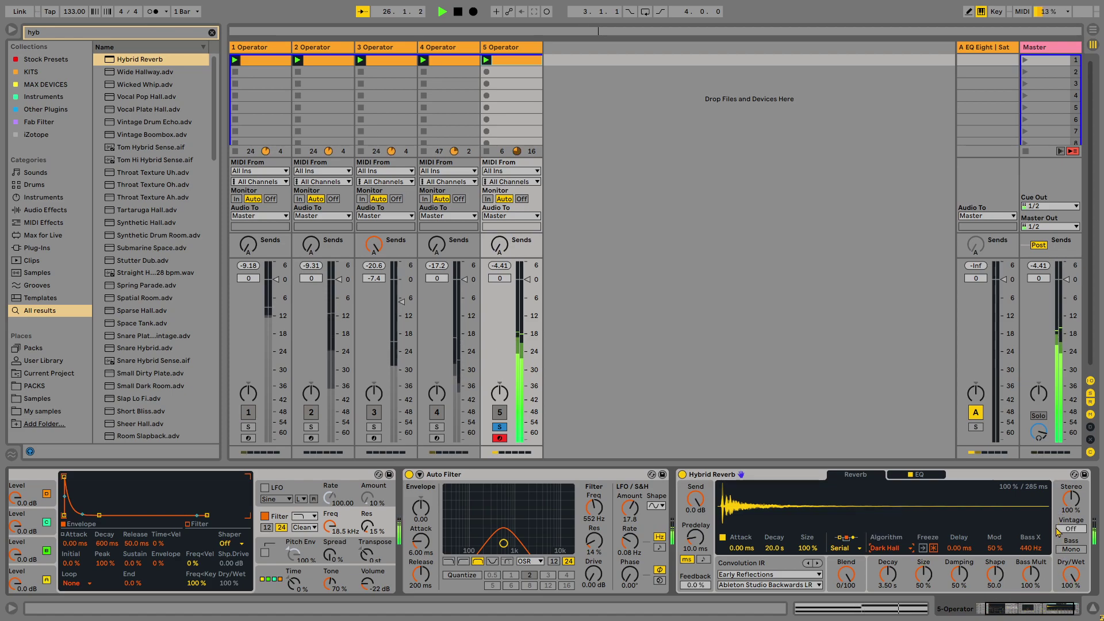
- Check the Hybrid Reverb's EQ, set the algorithm decay to 6.29 s and switch Vintage to Subtle
{"action": "left_click", "coordinate": [911, 476]}
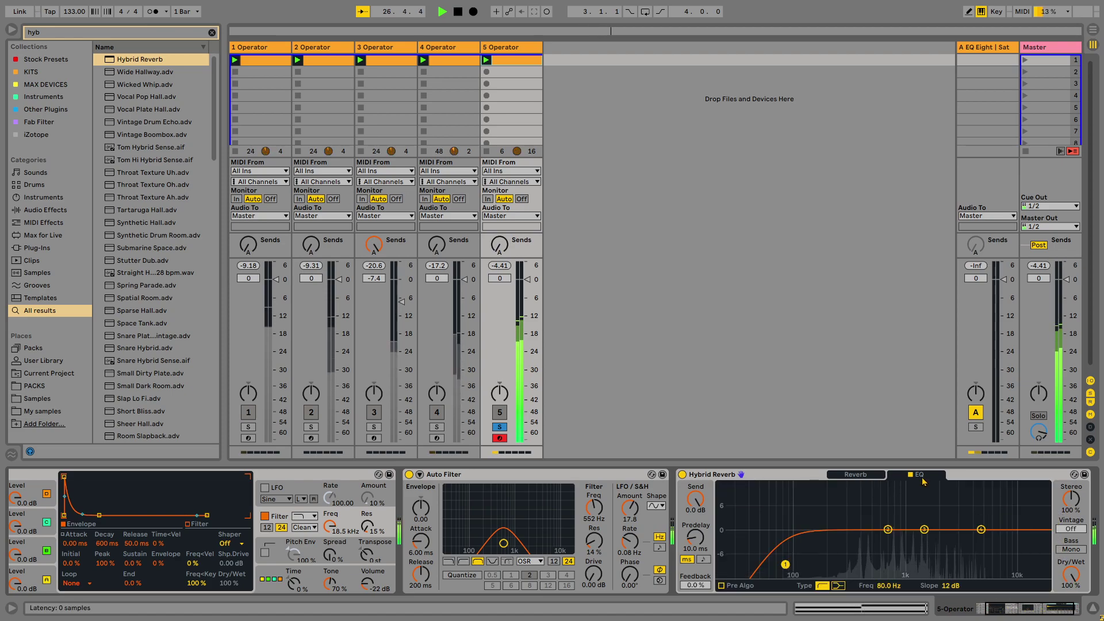
{"action": "left_click", "coordinate": [853, 476]}
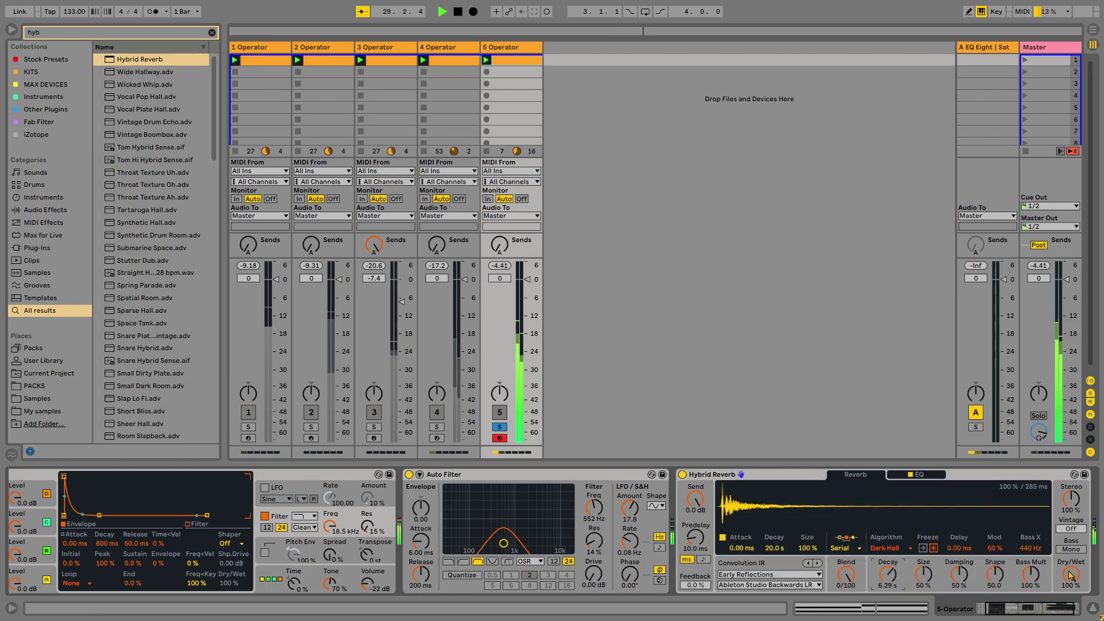
{"action": "left_click_drag", "start_coordinate": [1065, 530], "coordinate": [1066, 521]}
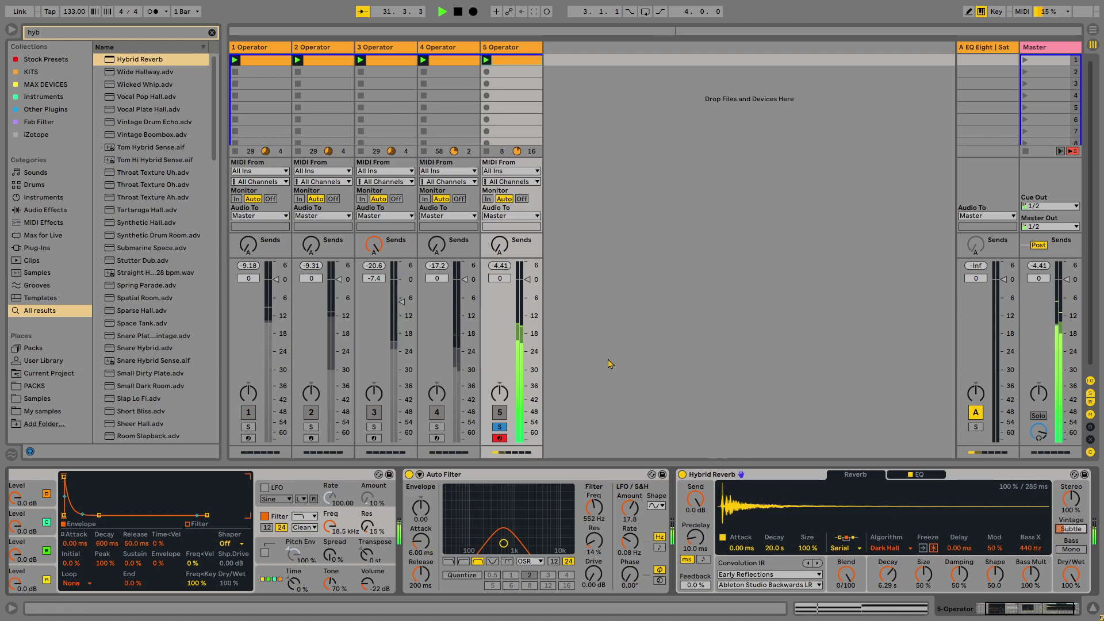
- Unsolo track 5 and lower its volume to -18.0 dB against the full mix
{"action": "left_click_drag", "start_coordinate": [526, 280], "coordinate": [527, 318]}
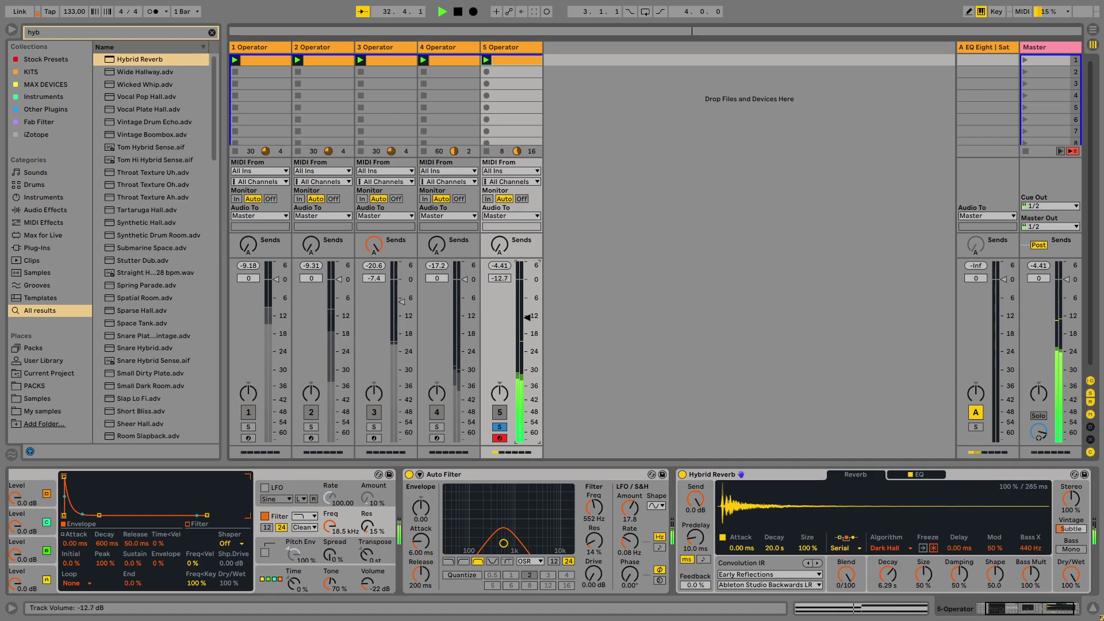
{"action": "left_click", "coordinate": [499, 426]}
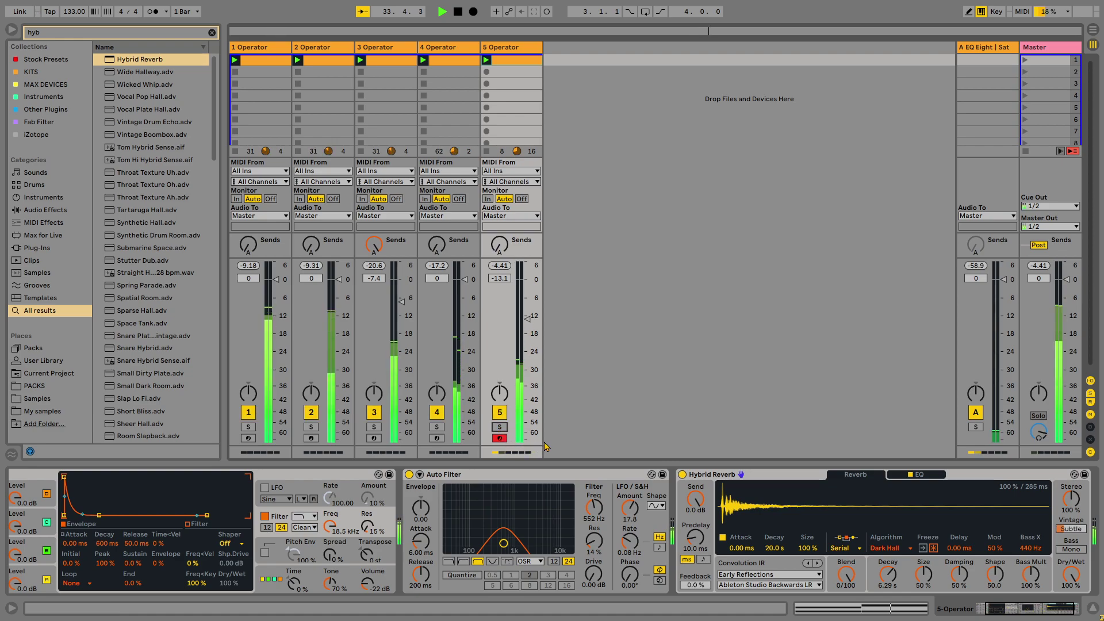
{"action": "left_click_drag", "start_coordinate": [527, 319], "coordinate": [527, 333]}
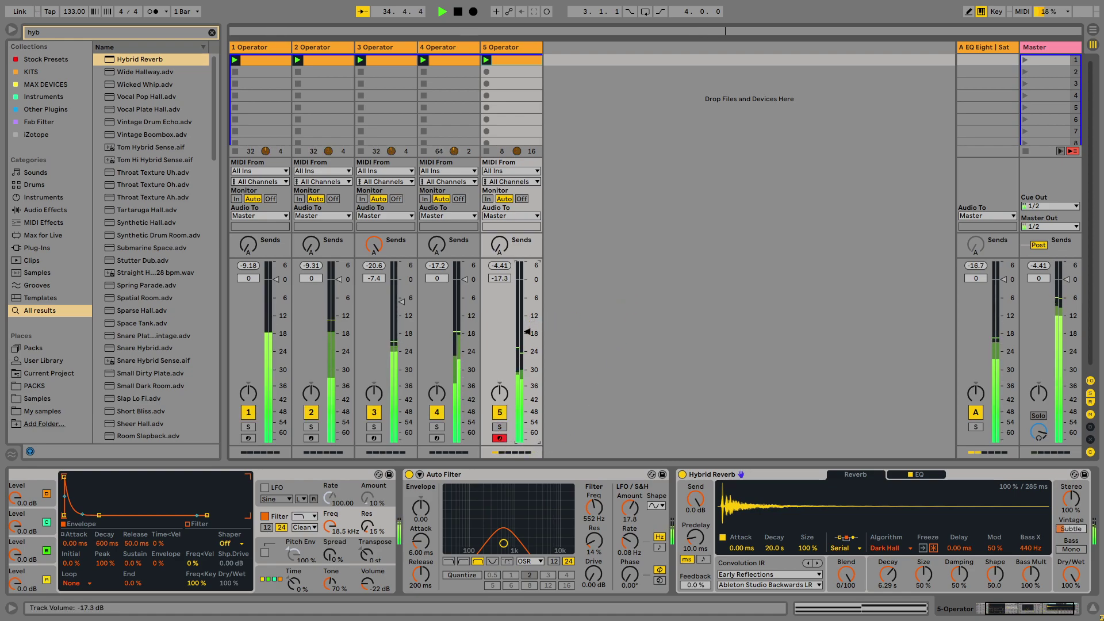
{"action": "left_click", "coordinate": [627, 192]}
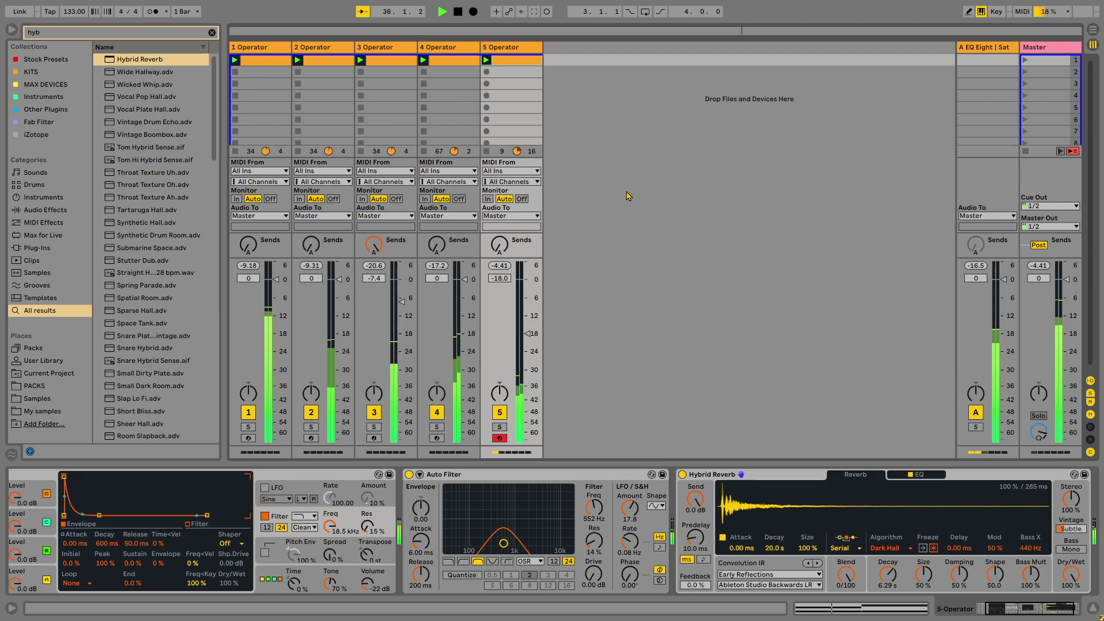
- Collapse the Hybrid Reverb, Auto Filter and Operator devices and lower track 5's volume to -25.6 dB
{"action": "double_click", "coordinate": [788, 474]}
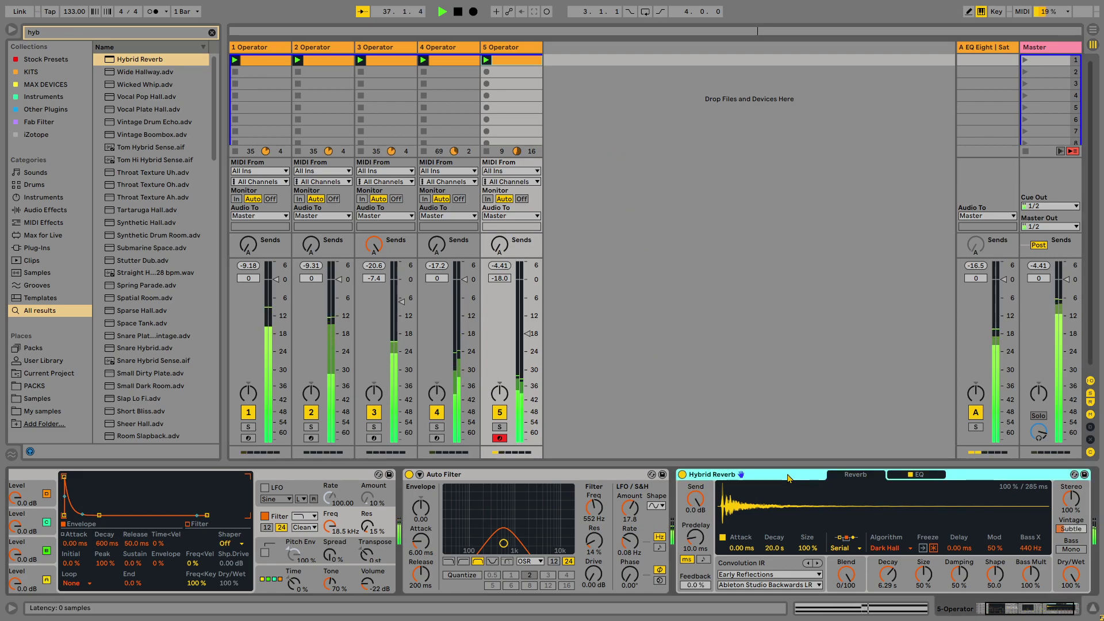
{"action": "double_click", "coordinate": [545, 478]}
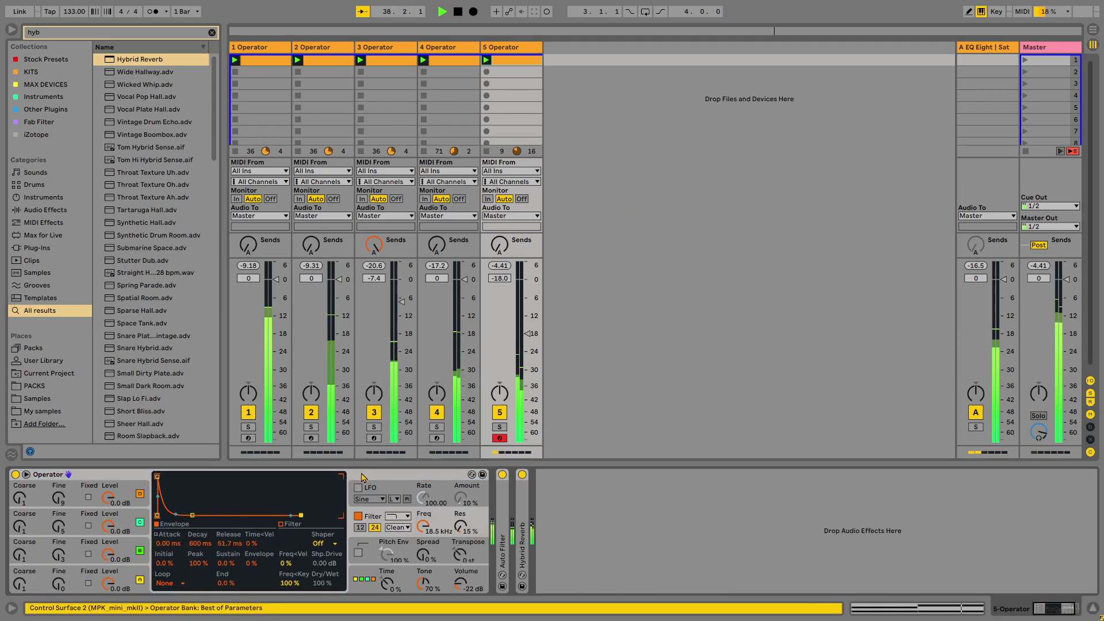
{"action": "double_click", "coordinate": [384, 477]}
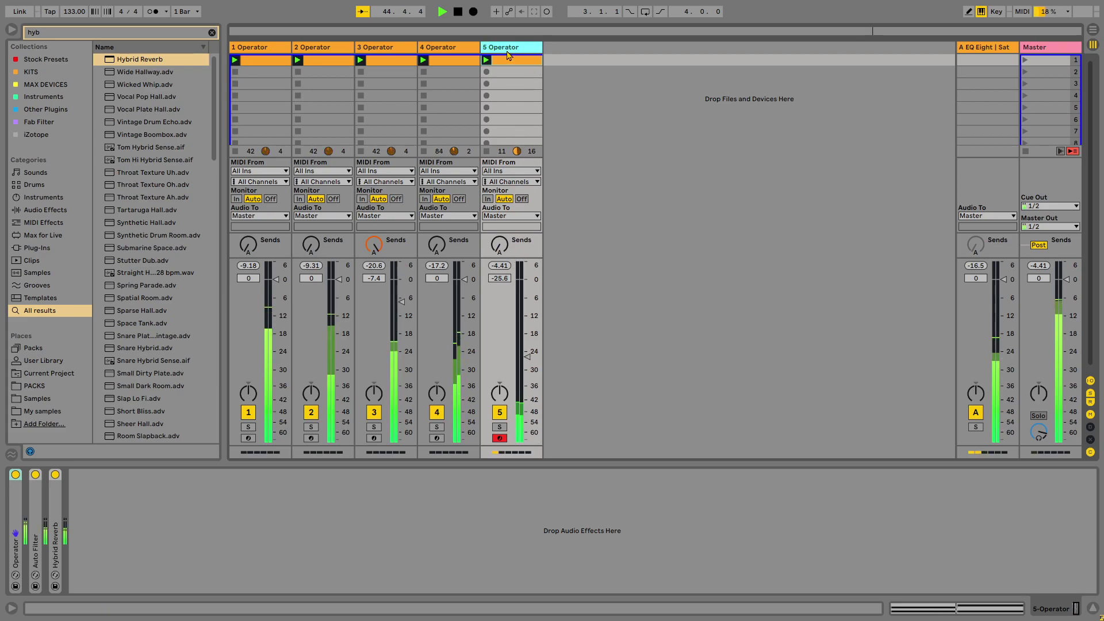
- Add a Compressor at the end of track 5's device chain
{"action": "key", "text": "ctrl+f"}
{"action": "type", "text": "compre"}
{"action": "double_click", "coordinate": [164, 72]}
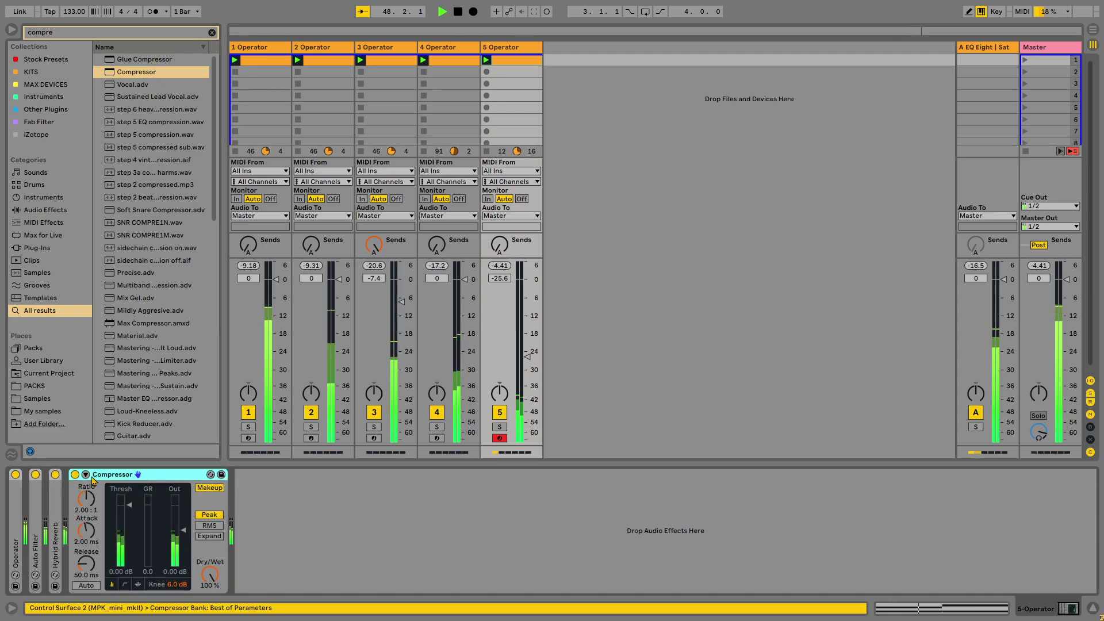
- Sidechain the Compressor from 1-Operator with an inf : 1 ratio, 0.01 ms attack and -21.9 dB threshold
{"action": "left_click", "coordinate": [85, 474]}
{"action": "left_click", "coordinate": [95, 507]}
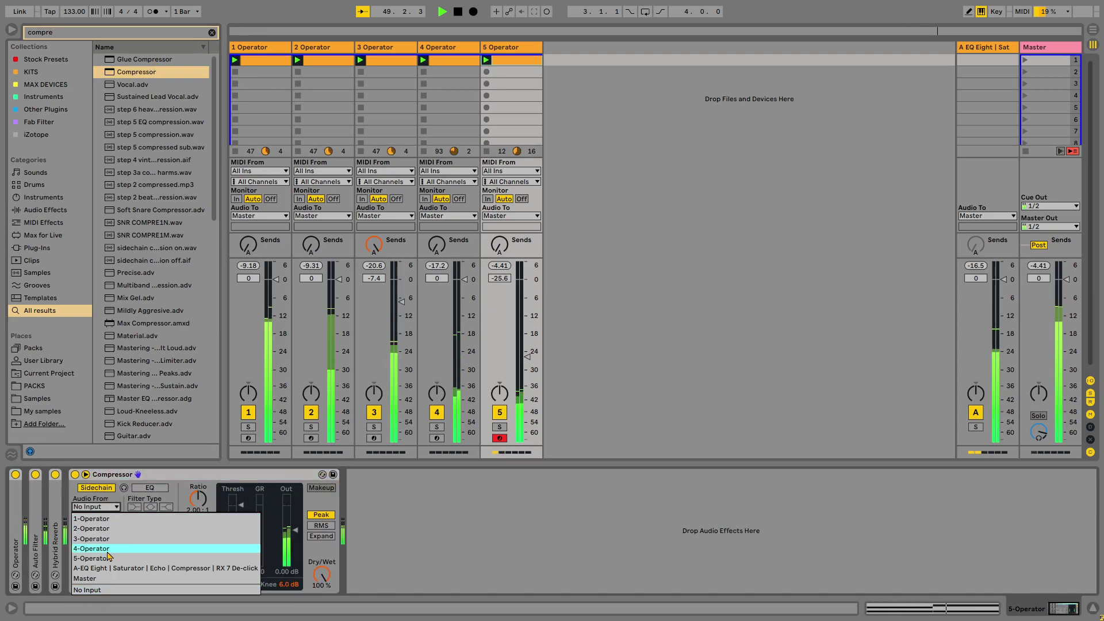
{"action": "left_click", "coordinate": [92, 518]}
{"action": "left_click_drag", "start_coordinate": [198, 498], "coordinate": [197, 460]}
{"action": "mouse_move", "coordinate": [241, 505]}
{"action": "left_mouse_down"}
{"action": "mouse_move", "coordinate": [241, 549]}
{"action": "mouse_move", "coordinate": [201, 558]}
{"action": "mouse_move", "coordinate": [241, 542]}
{"action": "left_mouse_up"}
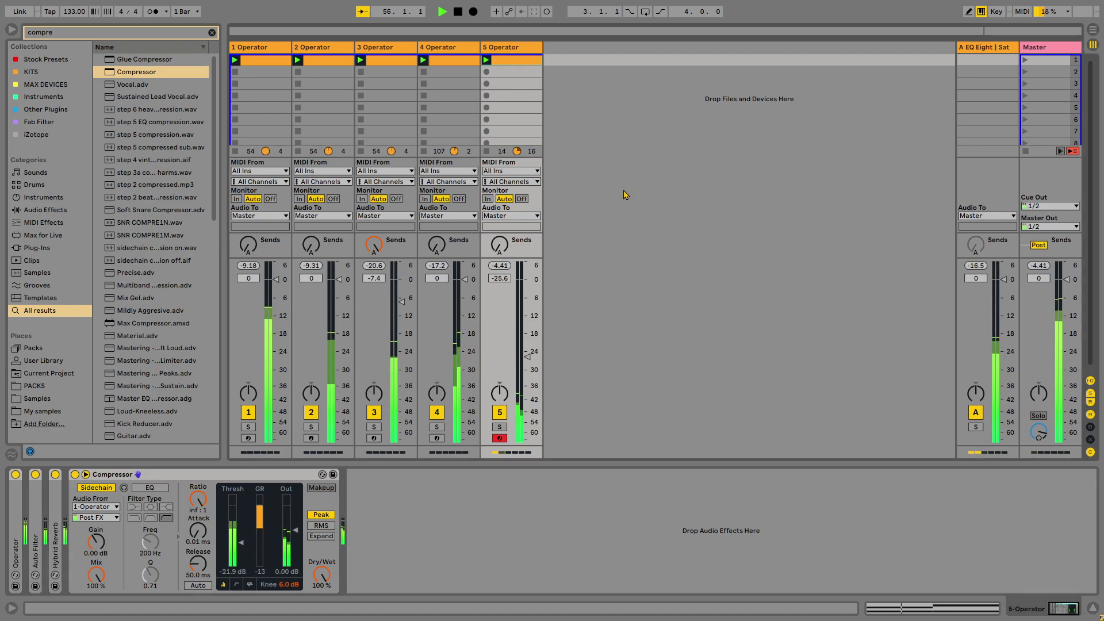
{"action": "right_click", "coordinate": [592, 84]}
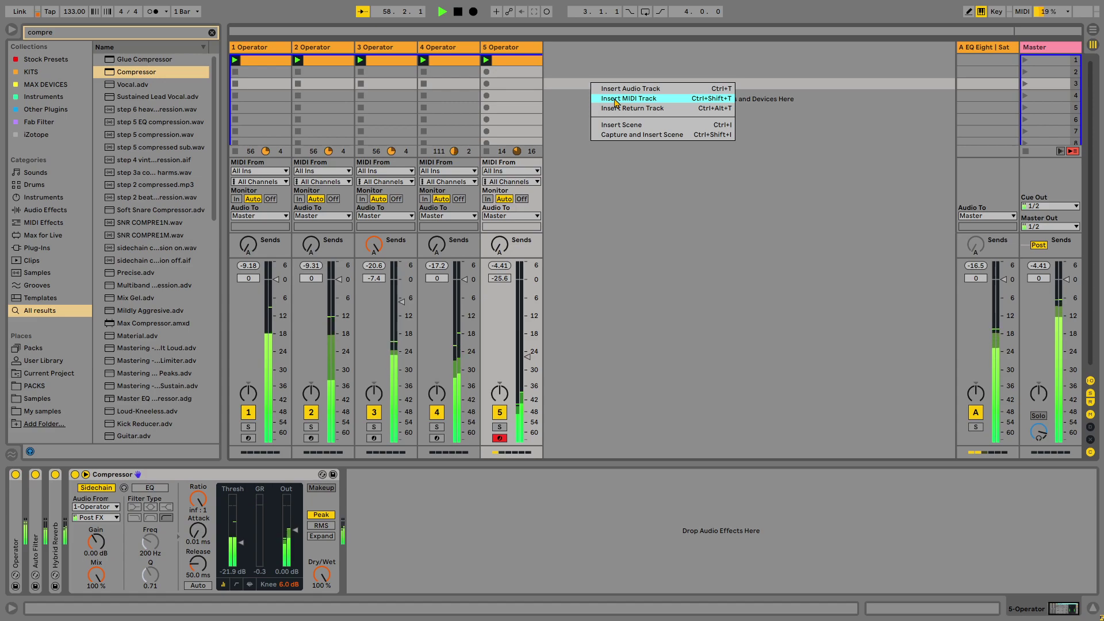
{"action": "left_click", "coordinate": [659, 40]}
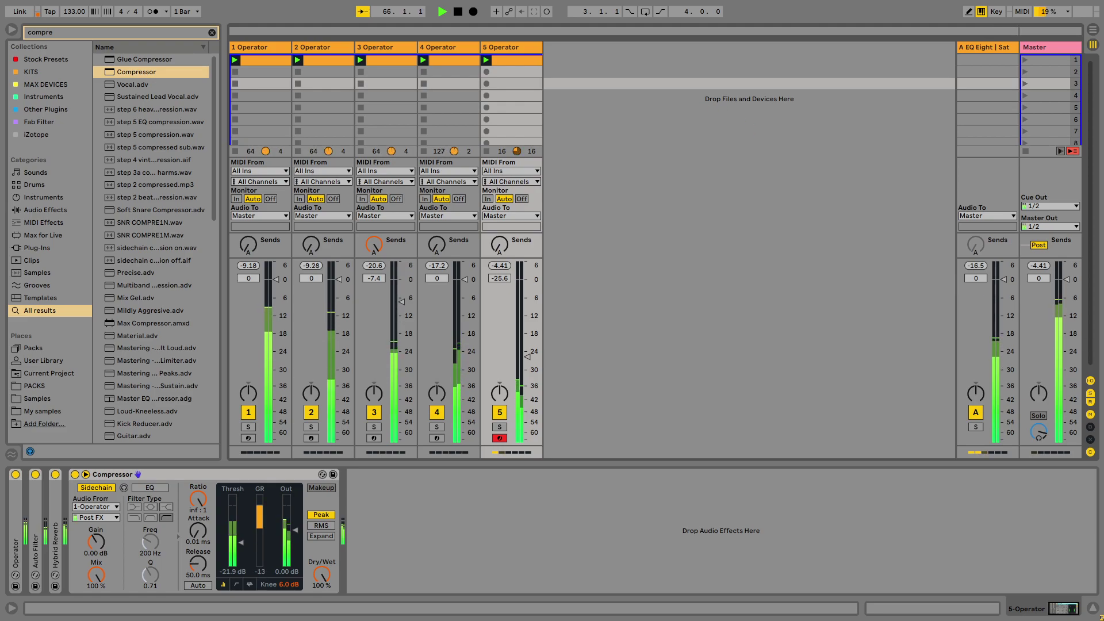
- Find FabFilter Saturn 2 in the browser and add it to the Master track's device chain
{"action": "left_click", "coordinate": [1025, 78]}
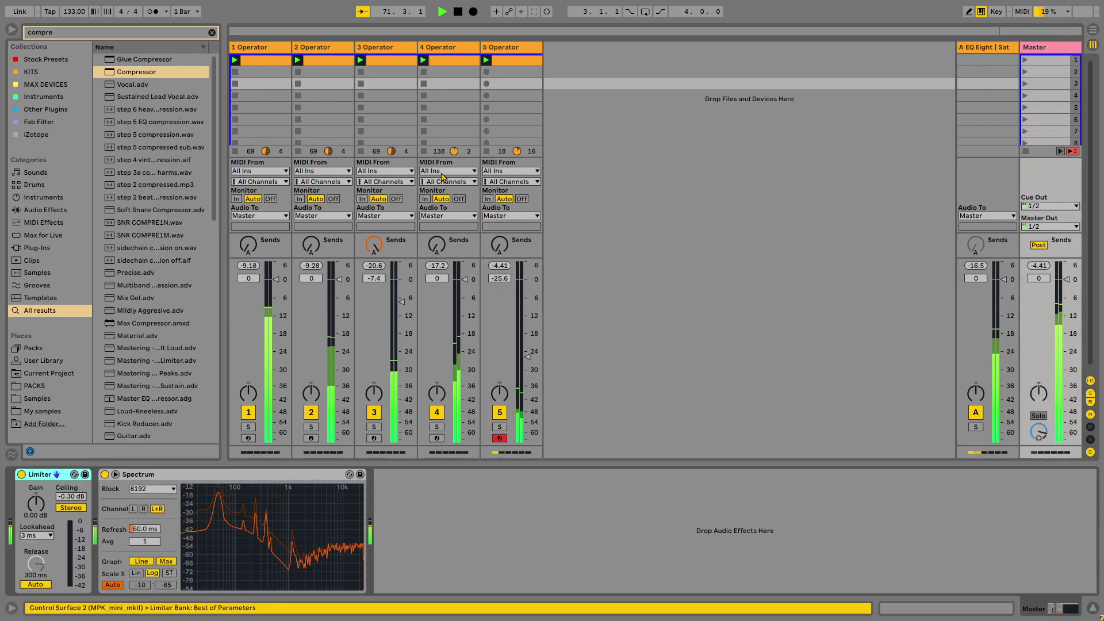
{"action": "key", "text": "ctrl+f"}
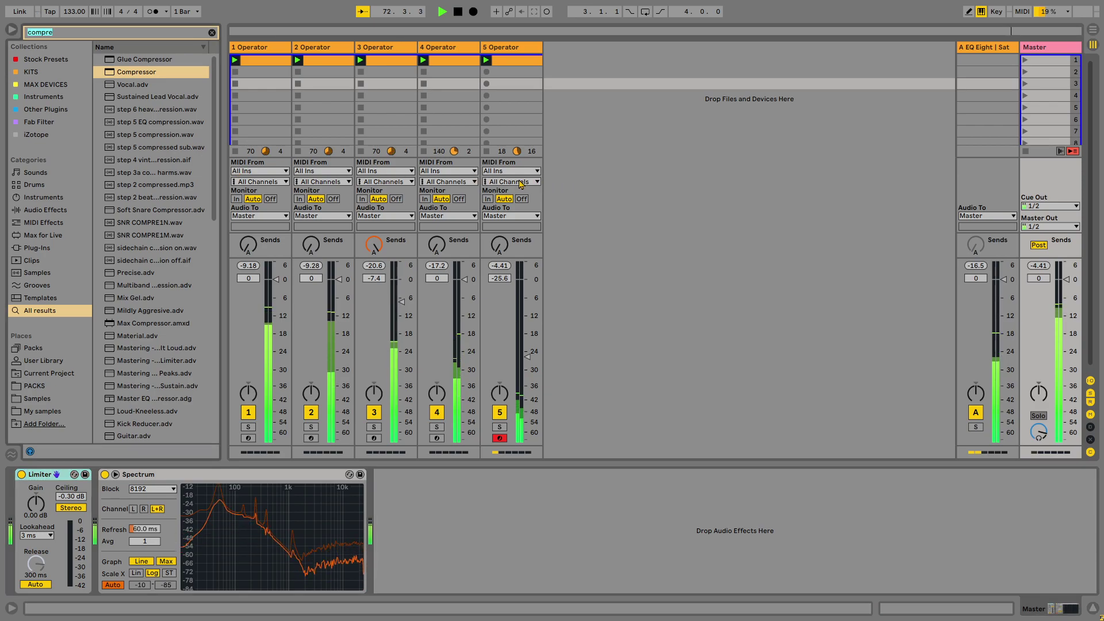
{"action": "type", "text": "sat"}
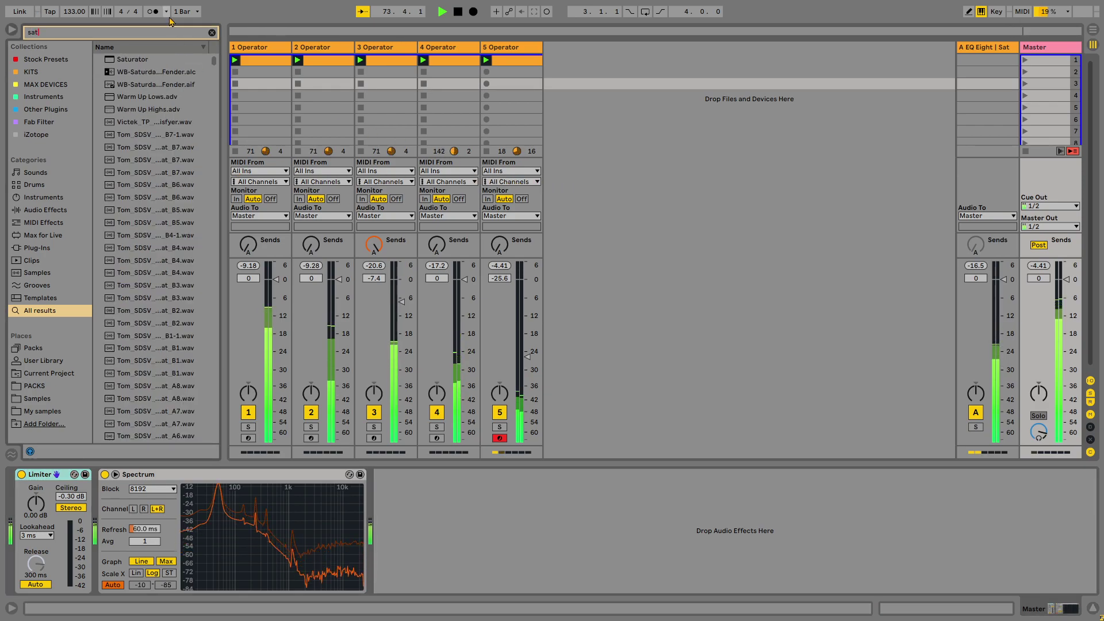
{"action": "type", "text": "urn"}
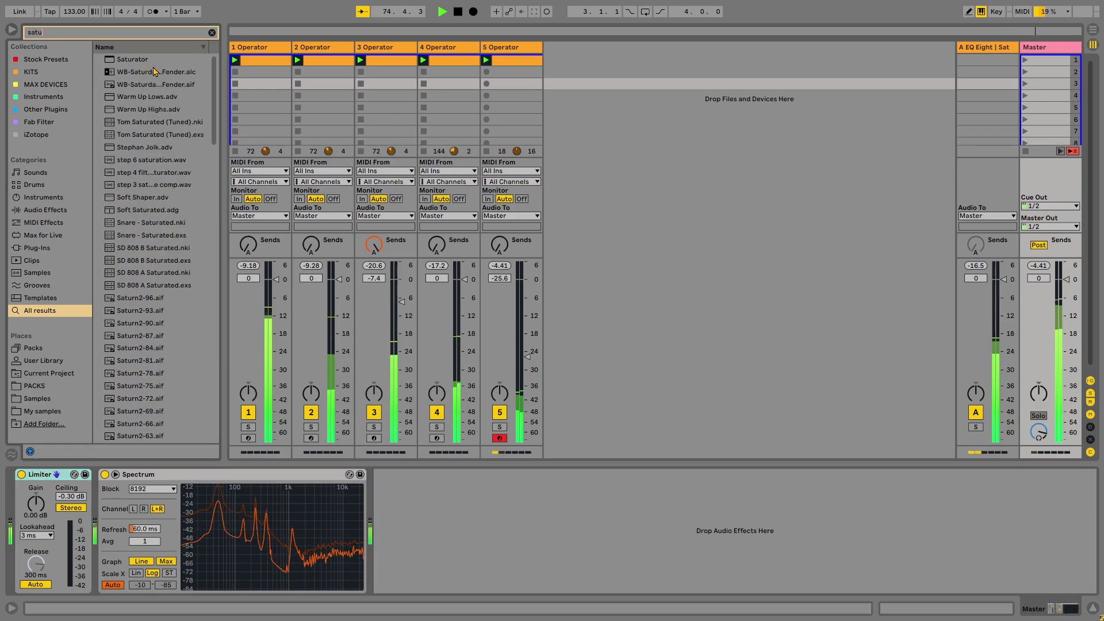
{"action": "scroll", "coordinate": [155, 173], "scroll_direction": "down", "scroll_amount": 3}
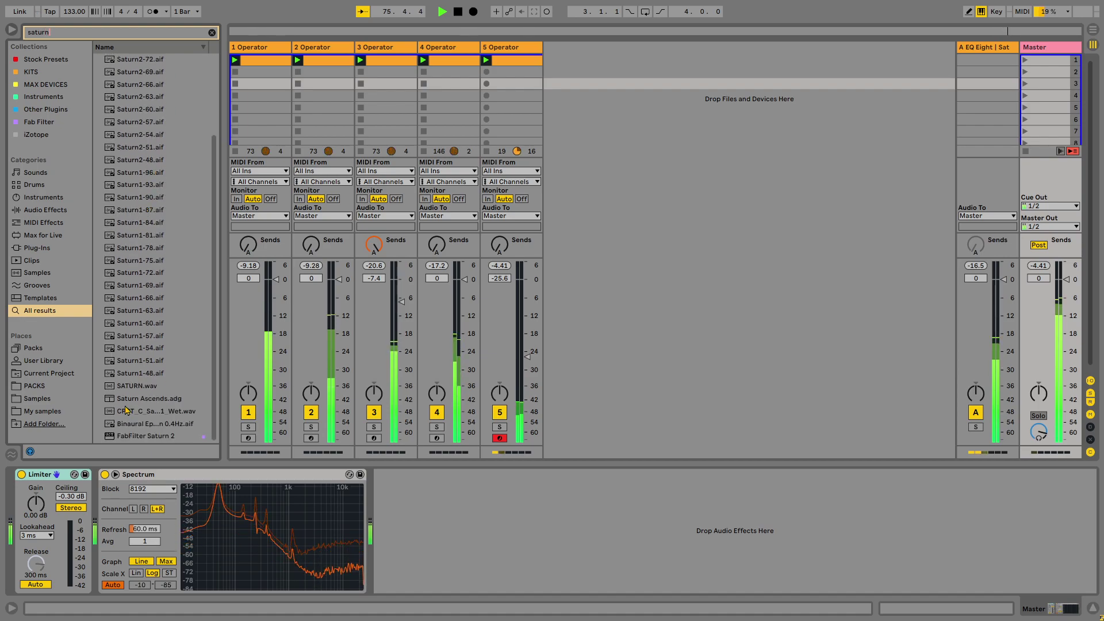
{"action": "left_click", "coordinate": [138, 437]}
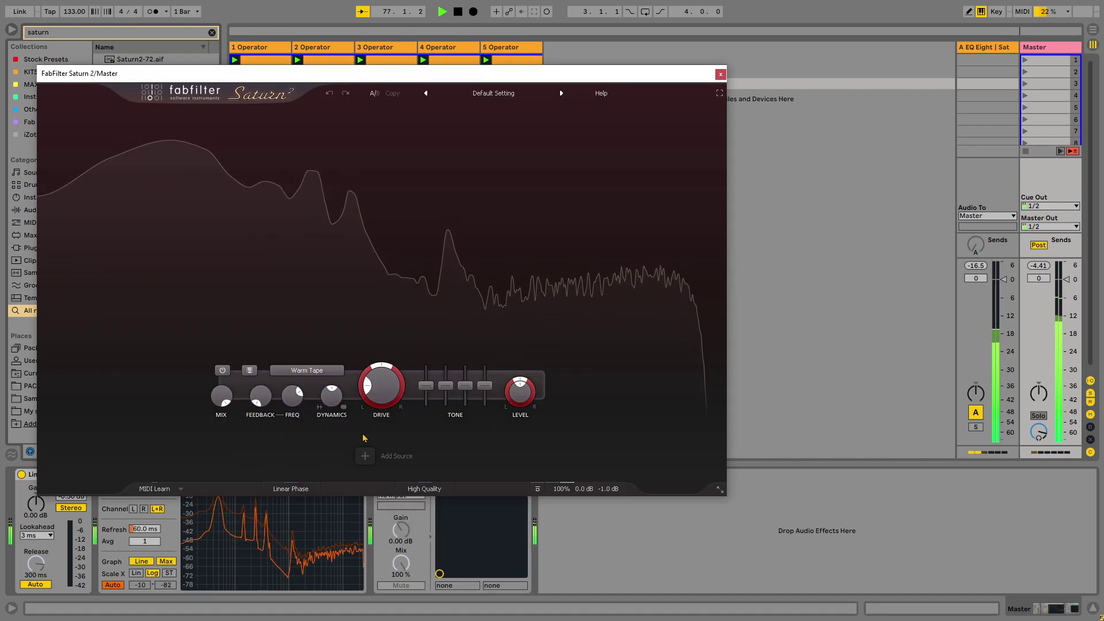
- Raise Saturn 2's Drive and set its distortion style to Subtle Tape after trying Clean Tape
{"action": "left_click", "coordinate": [307, 370]}
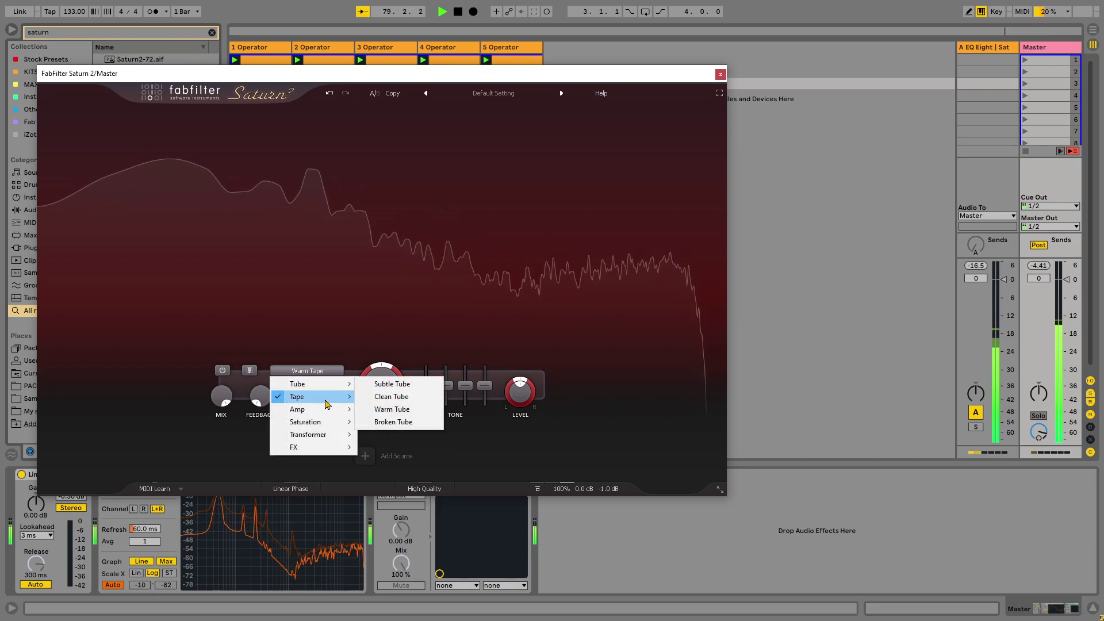
{"action": "left_click", "coordinate": [370, 410]}
{"action": "left_click", "coordinate": [307, 370]}
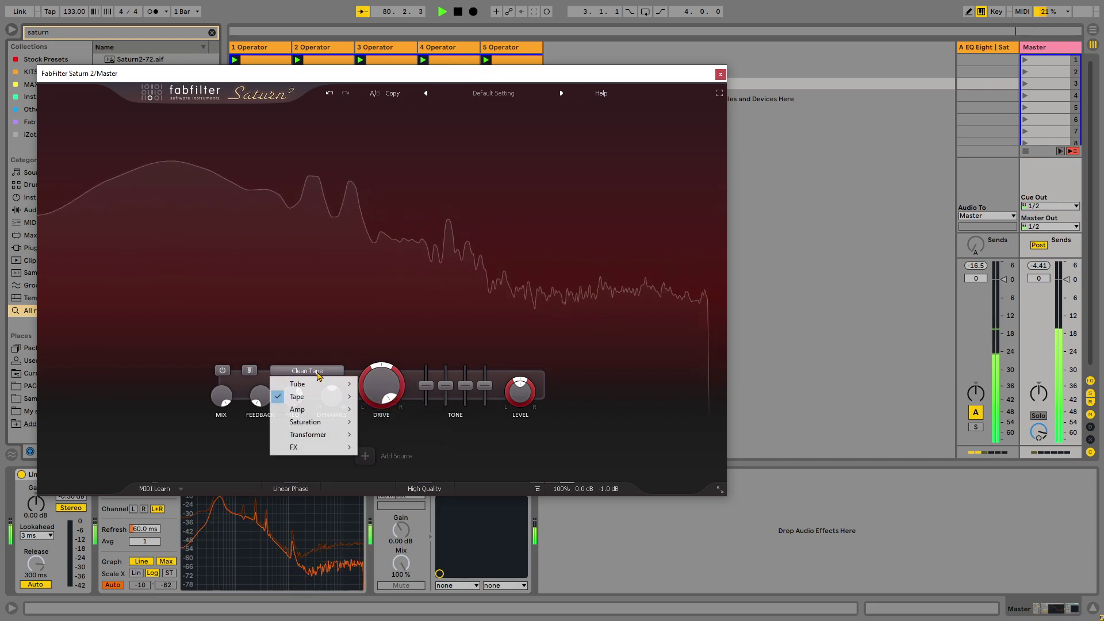
{"action": "mouse_move", "coordinate": [311, 397]}
{"action": "left_click", "coordinate": [382, 397]}
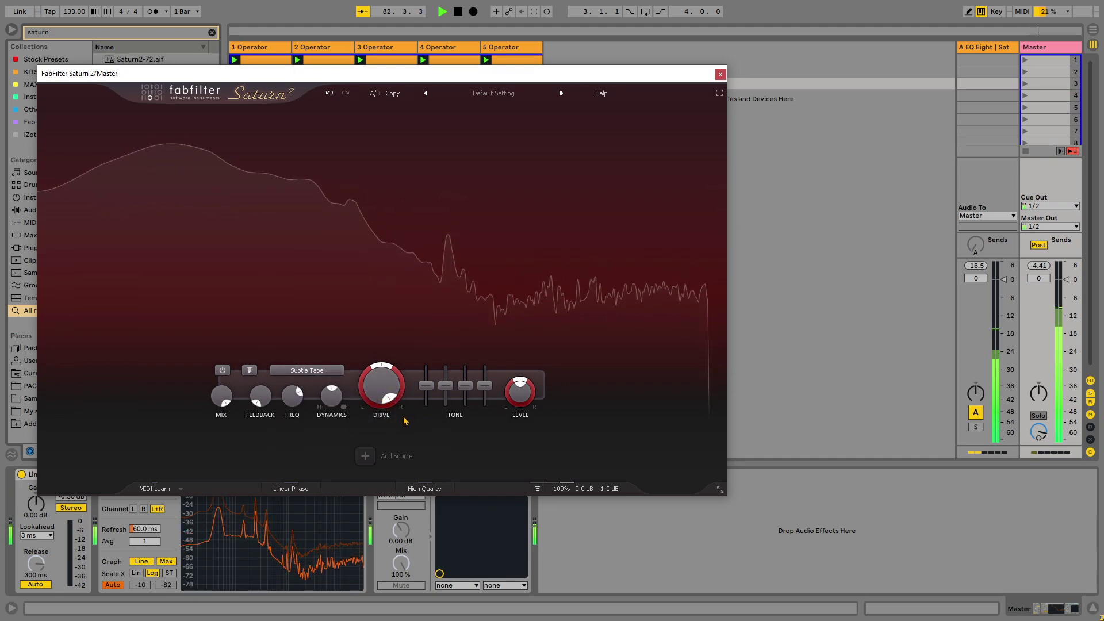
- Compare the master with Saturn 2 bypassed and active, and close the plug-in window
{"action": "left_click", "coordinate": [539, 491]}
{"action": "left_click", "coordinate": [537, 492]}
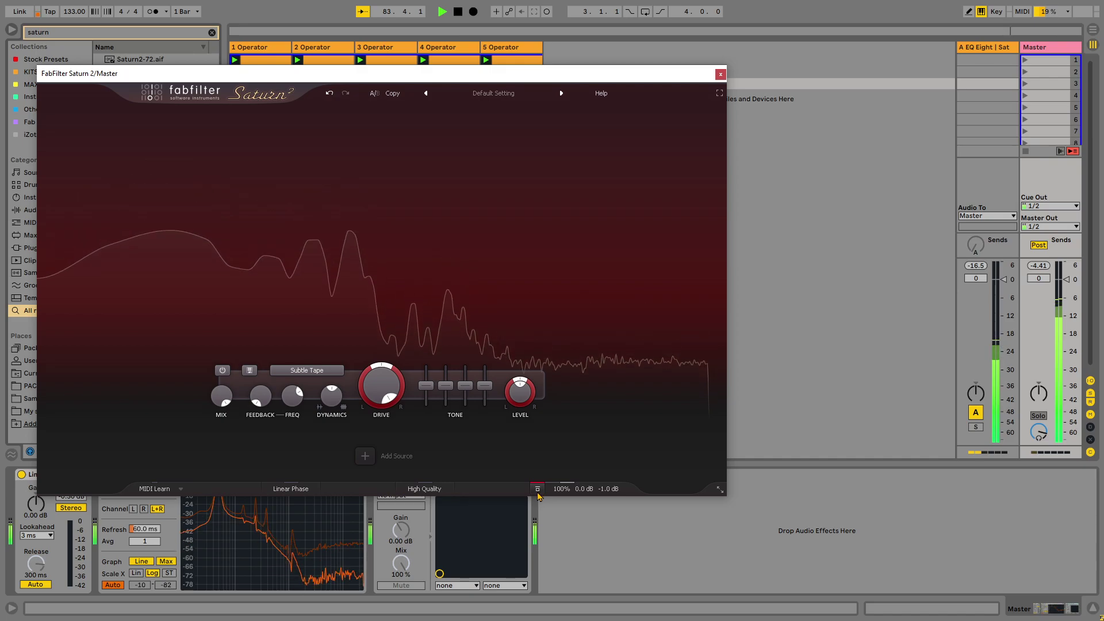
{"action": "left_click", "coordinate": [536, 492]}
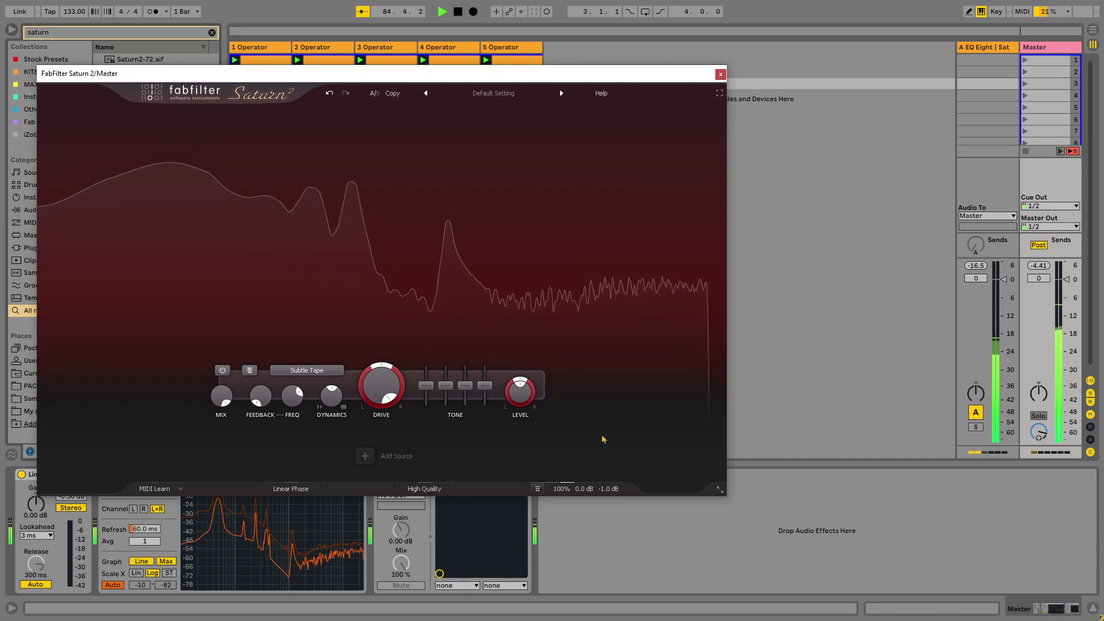
{"action": "left_click", "coordinate": [720, 73]}
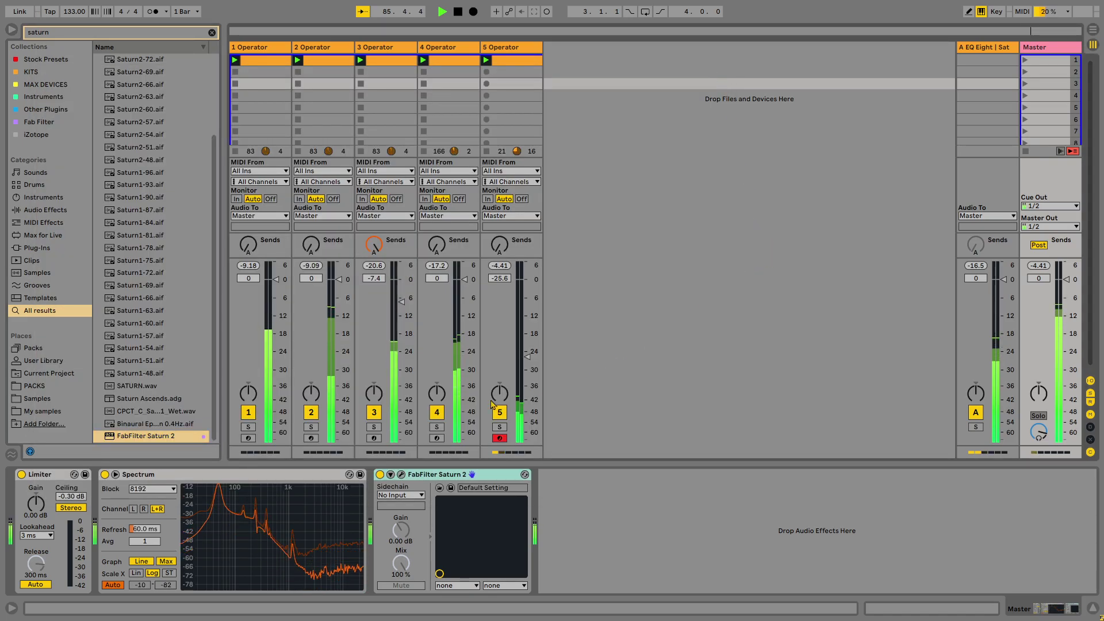
- Move FabFilter Saturn 2 ahead of Spectrum on the Master track and delete the Limiter
{"action": "left_click_drag", "start_coordinate": [454, 476], "coordinate": [162, 497]}
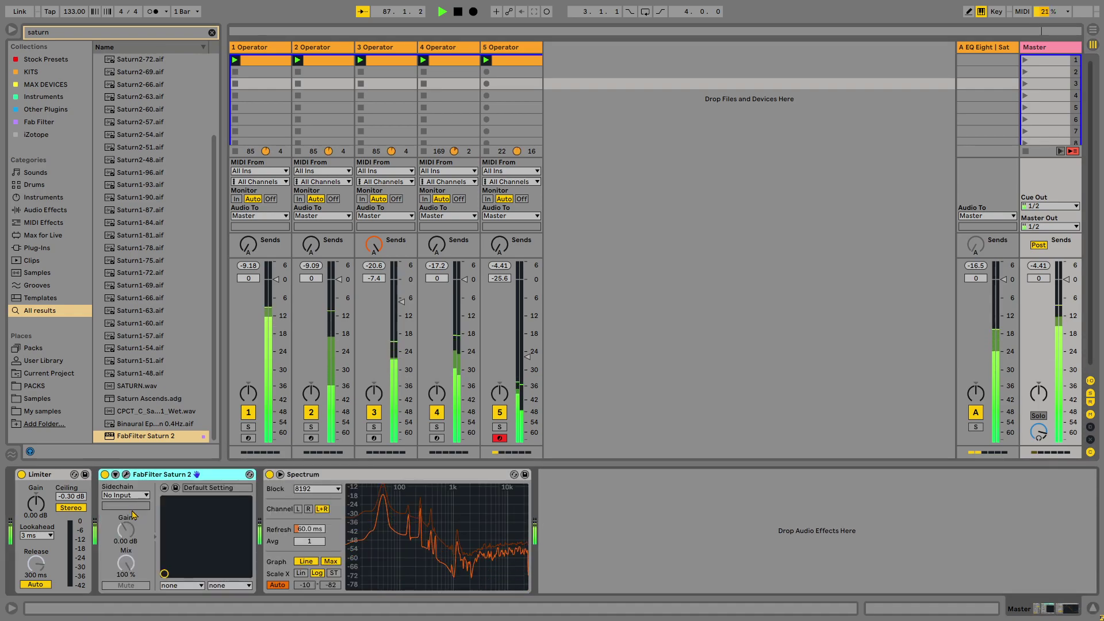
{"action": "left_click", "coordinate": [46, 481]}
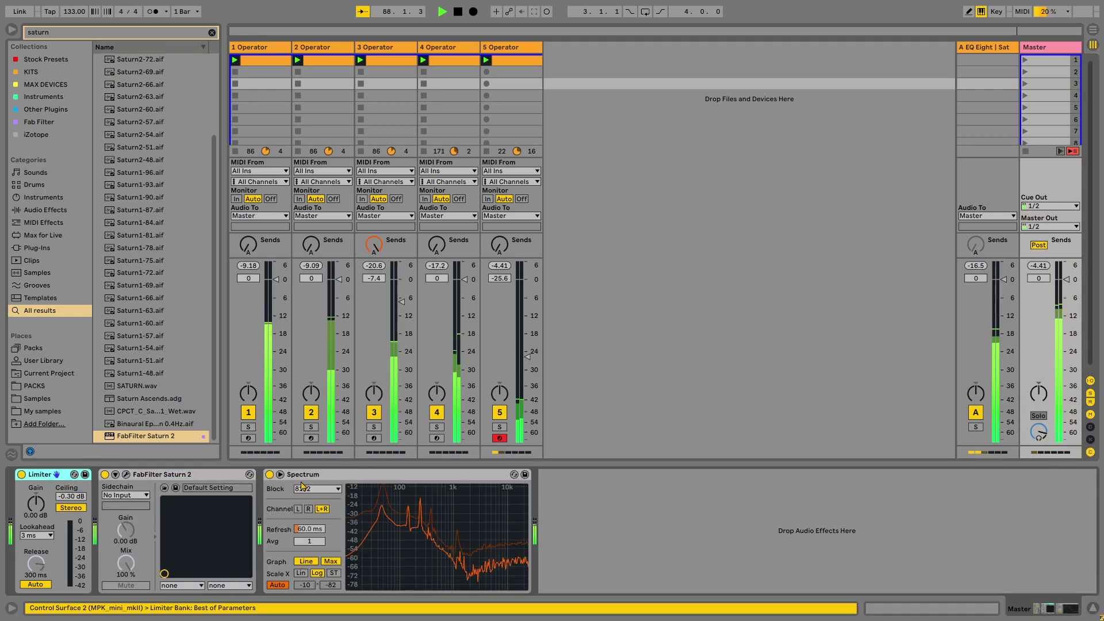
{"action": "key", "text": "Delete"}
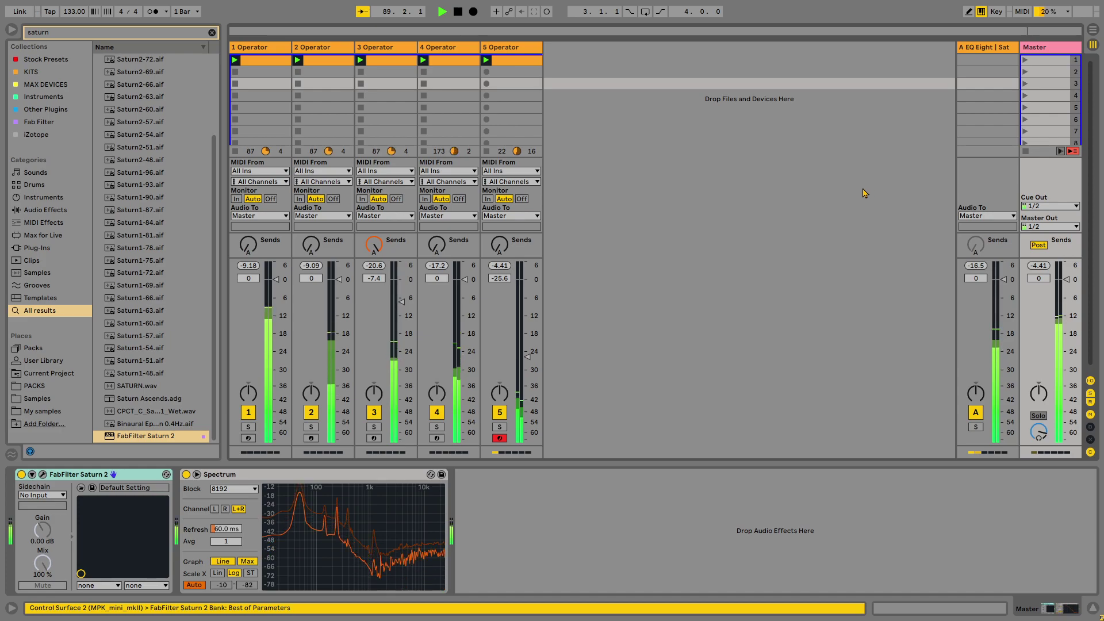
- Launch the empty scene 3 to stop the clips on all five tracks
{"action": "left_click", "coordinate": [1026, 84]}
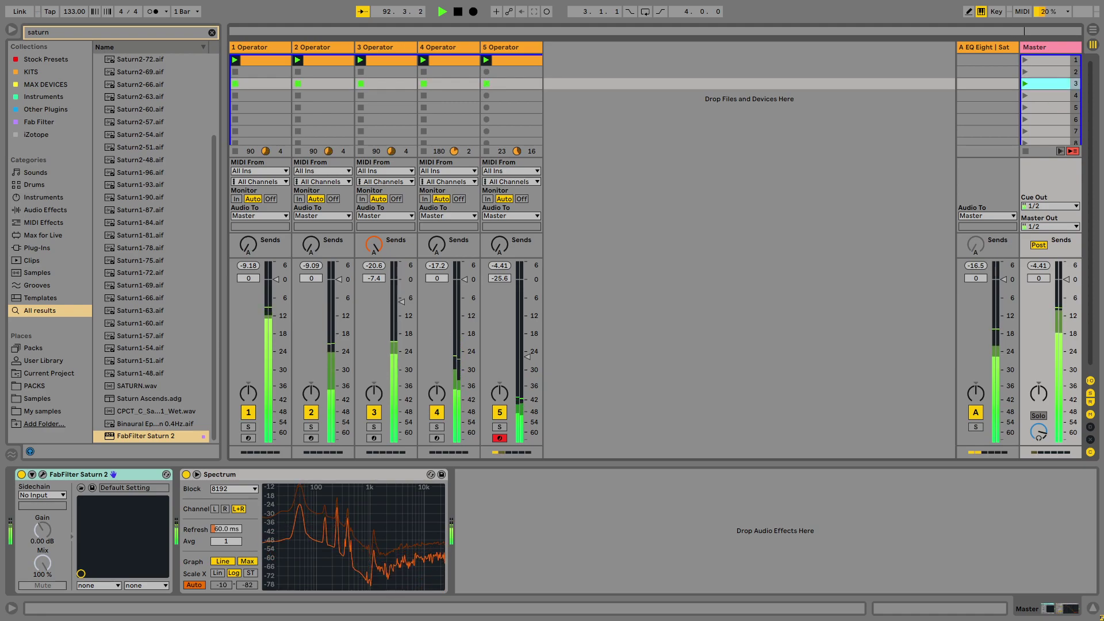